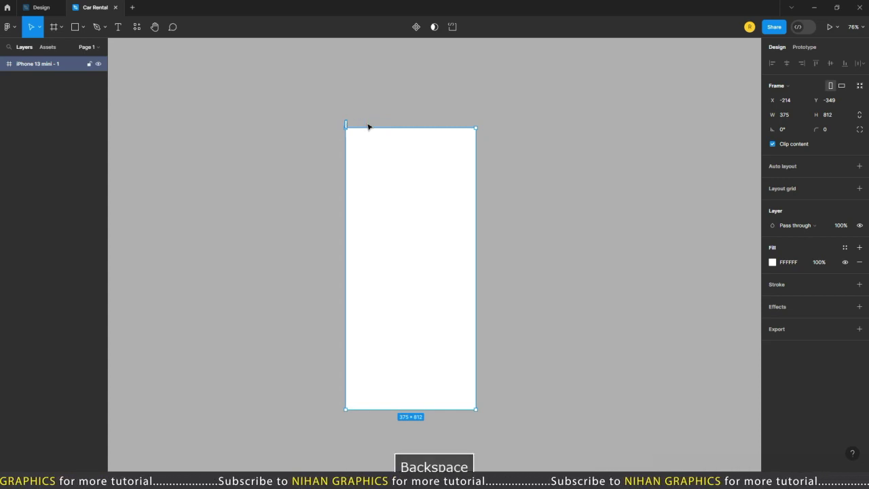
Rename the phone frame as Screen_1 and paste the copied car photo into it
{"action": "key", "text": "Return"}
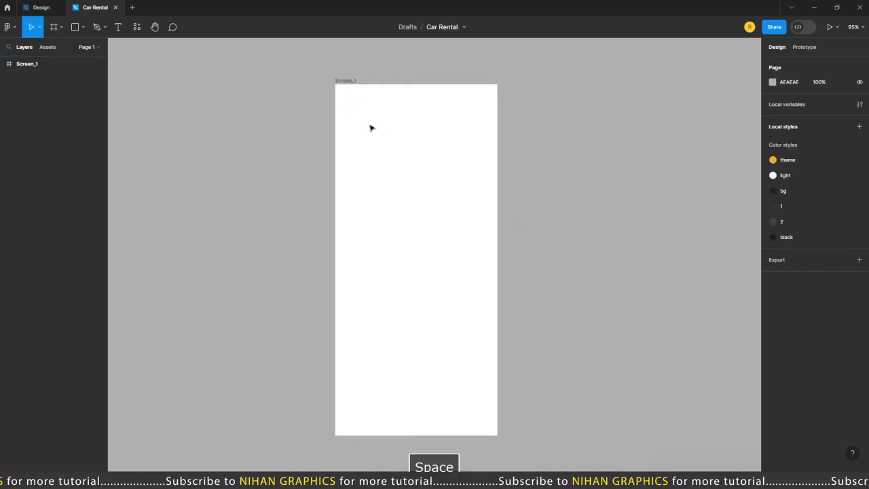
{"action": "key", "text": "alt+Tab"}
{"action": "key", "text": "alt+Tab"}
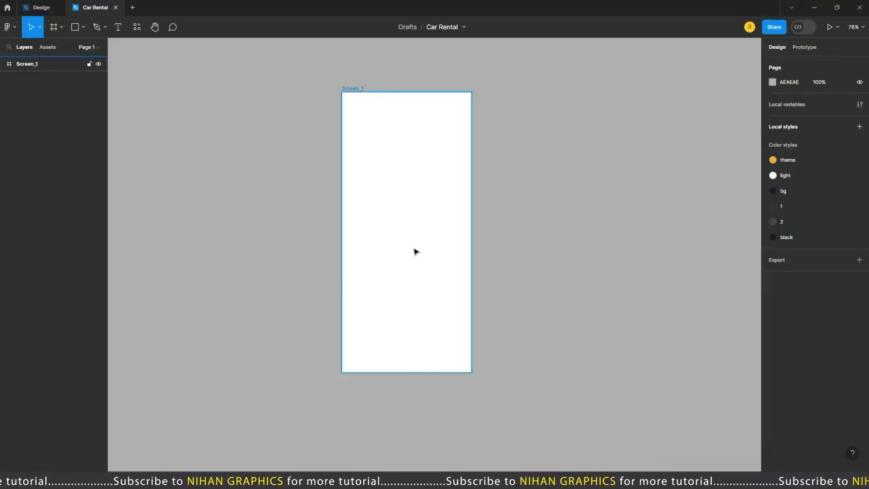
{"action": "key", "text": "ctrl+v"}
{"action": "scroll", "coordinate": [415, 252], "scroll_direction": "down", "scroll_amount": 5}
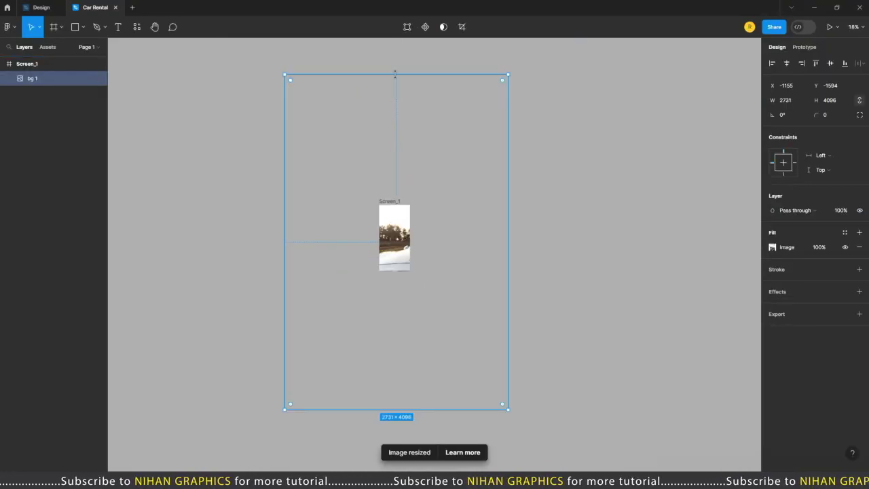
Scale the pasted photo down to about 605 × 908 and set it flush with the frame's top edge
{"action": "left_click_drag", "start_coordinate": [394, 74], "coordinate": [394, 195]}
{"action": "key", "text": "shift+2"}
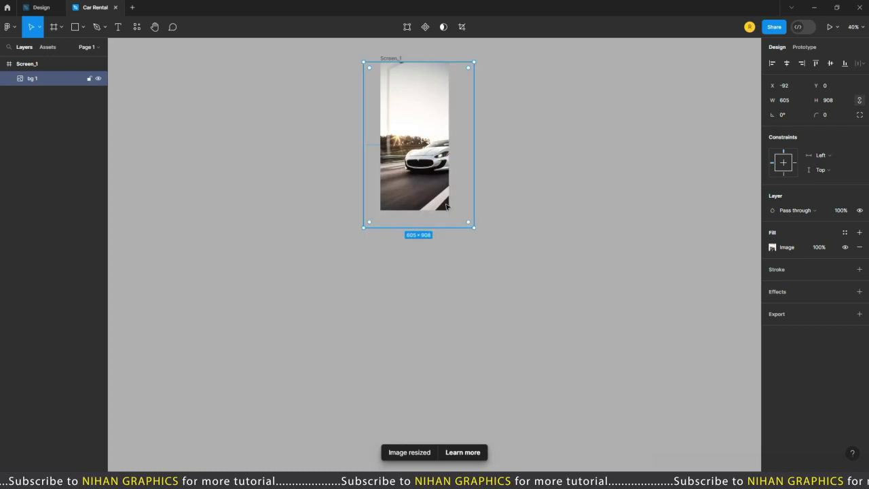
{"action": "left_click_drag", "start_coordinate": [635, 321], "coordinate": [558, 213]}
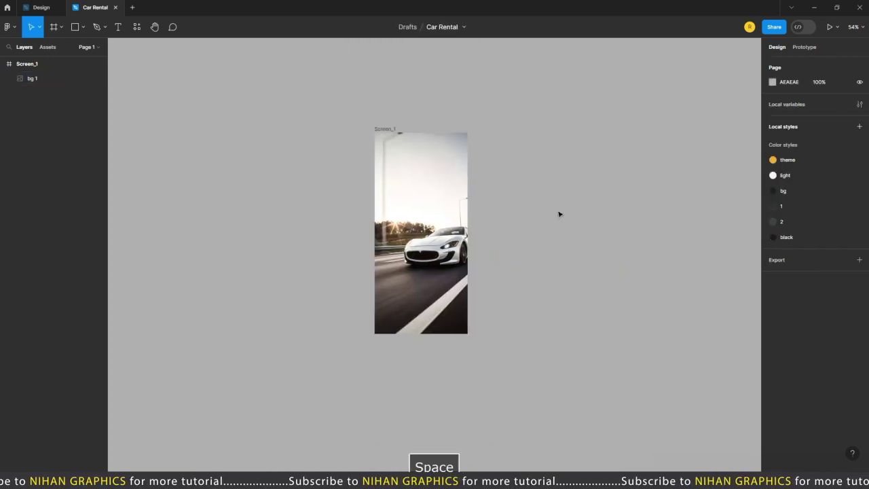
Darken the page's canvas background to the grey 797979
{"action": "scroll", "coordinate": [558, 213], "scroll_direction": "up", "scroll_amount": 2}
{"action": "left_click", "coordinate": [771, 81]}
{"action": "left_click_drag", "start_coordinate": [652, 132], "coordinate": [651, 151]}
{"action": "left_click", "coordinate": [568, 181]}
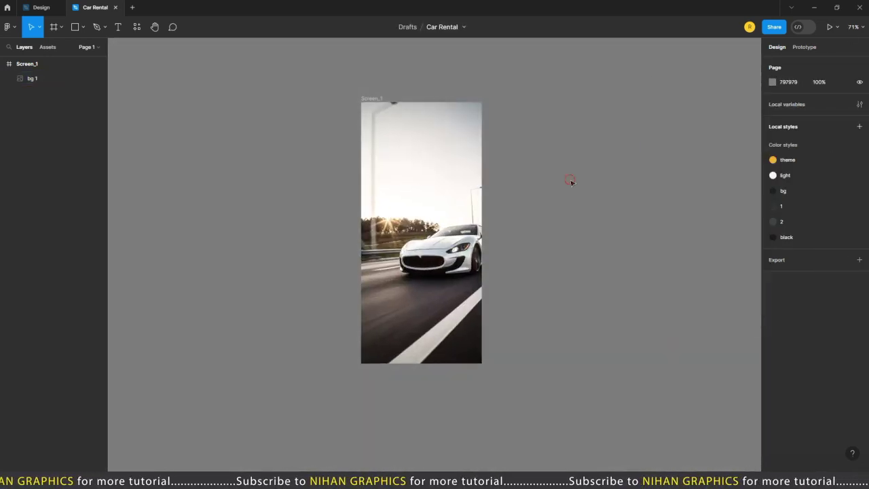
Shift the photo left inside Screen_1 until the whole car fits in the frame, and enlarge it slightly
{"action": "left_click", "coordinate": [459, 253], "text": "ctrl"}
{"action": "left_click_drag", "start_coordinate": [459, 253], "coordinate": [426, 253]}
{"action": "left_click", "coordinate": [484, 188]}
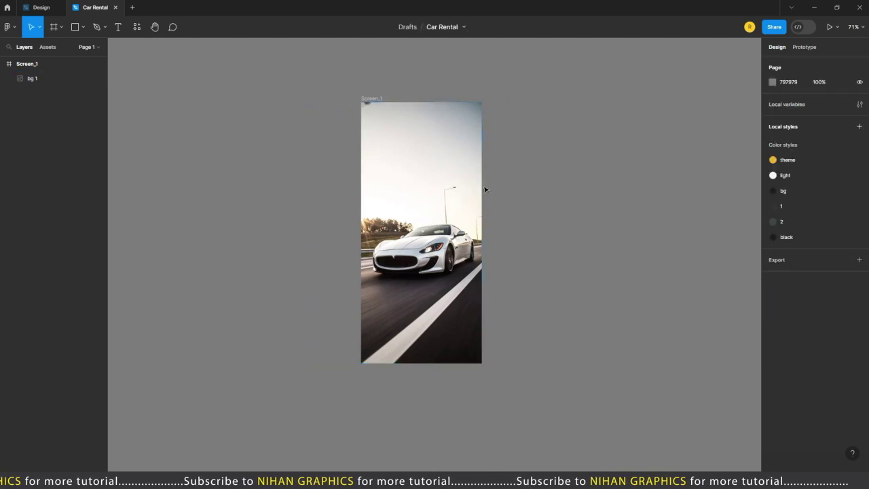
{"action": "scroll", "coordinate": [438, 203], "scroll_direction": "down", "scroll_amount": 3}
{"action": "left_click", "coordinate": [438, 203], "text": "ctrl"}
{"action": "left_click_drag", "start_coordinate": [354, 140], "coordinate": [349, 135]}
{"action": "scroll", "coordinate": [421, 214], "scroll_direction": "up", "scroll_amount": 4}
{"action": "key", "text": "shift+Right"}
{"action": "key", "text": "Left"}
{"action": "left_click", "coordinate": [406, 61]}
Add the two-line title "LUXURY CAR RENTAL" in the upper part of Screen_1 and move it to X 16
{"action": "scroll", "coordinate": [406, 60], "scroll_direction": "up", "scroll_amount": 5}
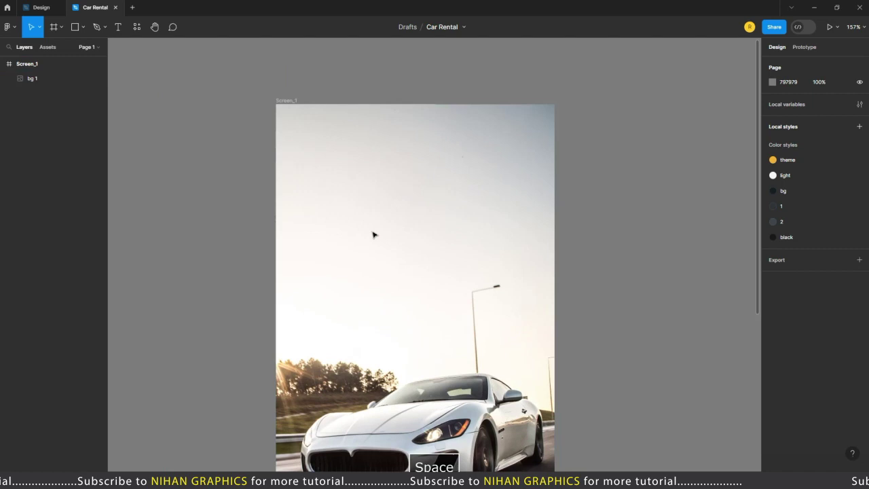
{"action": "key", "text": "t"}
{"action": "left_click", "coordinate": [307, 176]}
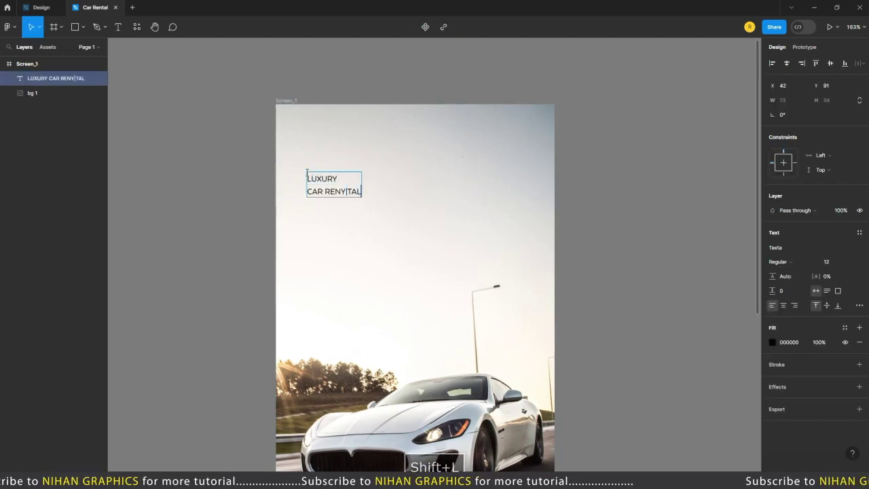
{"action": "key", "text": "Escape"}
{"action": "scroll", "coordinate": [343, 222], "scroll_direction": "up", "scroll_amount": 4}
{"action": "key", "text": "shift+Left"}
{"action": "key", "text": "shift+Left"}
Format the title in Bold at font size 32 with the black color style
{"action": "scroll", "coordinate": [355, 238], "scroll_direction": "down", "scroll_amount": 3}
{"action": "key", "text": "shift+Up"}
{"action": "key", "text": "shift+Up"}
{"action": "left_click", "coordinate": [778, 262]}
{"action": "left_click", "coordinate": [791, 283]}
{"action": "left_click", "coordinate": [844, 327]}
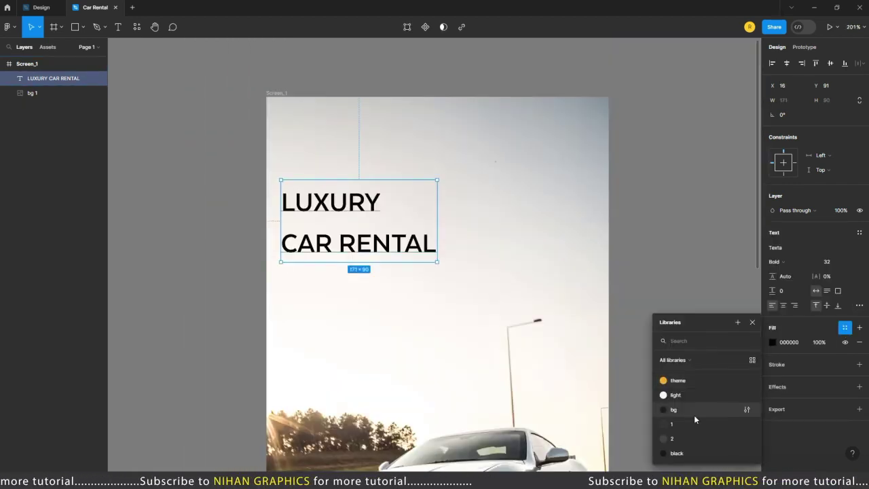
{"action": "left_click", "coordinate": [679, 453]}
Move the title up to Y 66 and give it the Heavy weight with a line height of 35
{"action": "left_click_drag", "start_coordinate": [360, 219], "coordinate": [360, 188]}
{"action": "left_click", "coordinate": [778, 261]}
{"action": "left_click", "coordinate": [801, 273]}
{"action": "left_click", "coordinate": [789, 276]}
{"action": "key", "text": "shift+Down"}
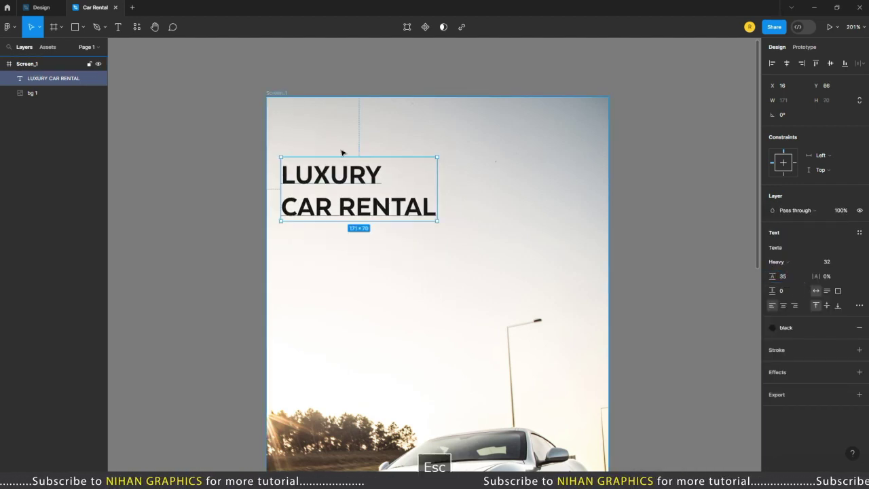
{"action": "scroll", "coordinate": [348, 82], "scroll_direction": "down", "scroll_amount": 3}
{"action": "left_click", "coordinate": [347, 82]}
Set the title's font size to 39
{"action": "left_click", "coordinate": [377, 174]}
{"action": "left_click", "coordinate": [837, 262]}
{"action": "key", "text": "shift+Up"}
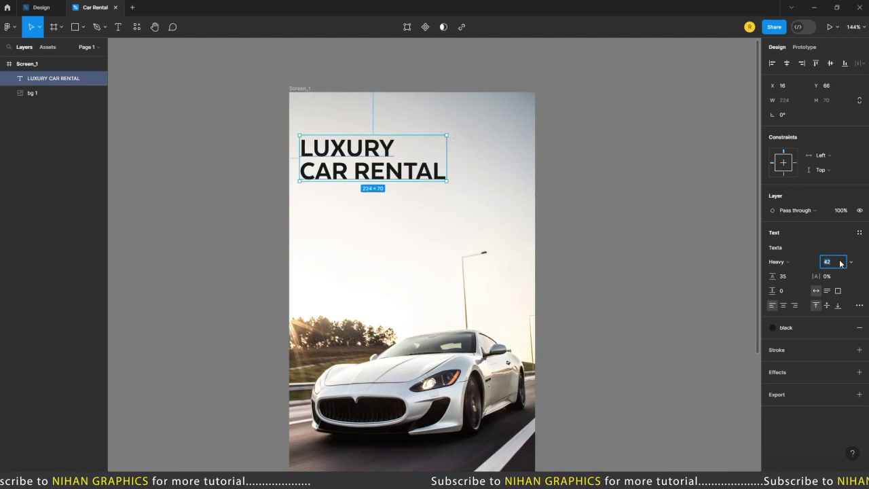
{"action": "key", "text": "Down"}
{"action": "key", "text": "Down"}
{"action": "key", "text": "Down"}
{"action": "key", "text": "Down"}
{"action": "left_click", "coordinate": [791, 262]}
{"action": "left_click", "coordinate": [808, 258]}
Set the title's line height to 40 and nudge the text to X 17
{"action": "key", "text": "Up"}
{"action": "key", "text": "Up"}
{"action": "key", "text": "Up"}
{"action": "key", "text": "Up"}
{"action": "key", "text": "Up"}
{"action": "key", "text": "Escape"}
{"action": "key", "text": "Escape"}
{"action": "left_click_drag", "start_coordinate": [426, 176], "coordinate": [489, 176]}
{"action": "left_click", "coordinate": [473, 178]}
{"action": "key", "text": "Right"}
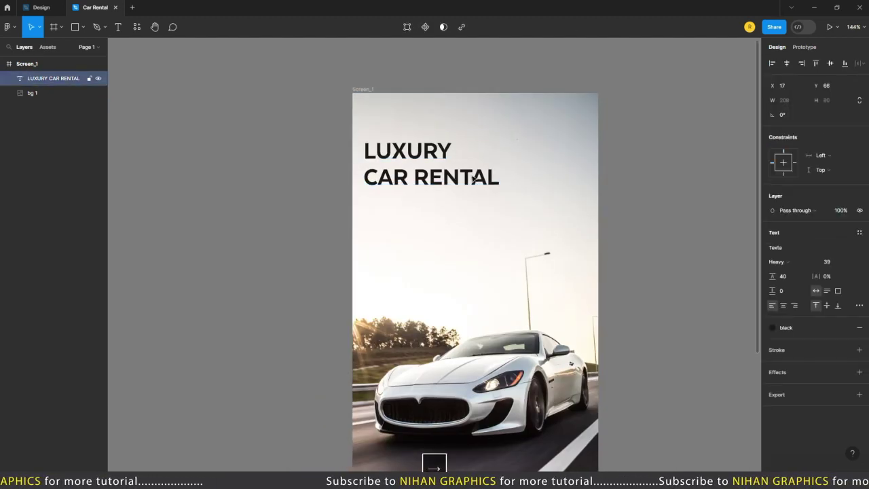
Add a layout grid to the Screen_1 frame and switch it to five columns
{"action": "left_click", "coordinate": [663, 197]}
{"action": "left_click_drag", "start_coordinate": [663, 196], "coordinate": [592, 161]}
{"action": "scroll", "coordinate": [353, 126], "scroll_direction": "up", "scroll_amount": 3}
{"action": "left_click_drag", "start_coordinate": [398, 222], "coordinate": [357, 262]}
{"action": "scroll", "coordinate": [330, 271], "scroll_direction": "down", "scroll_amount": 1}
{"action": "left_click", "coordinate": [236, 81]}
{"action": "left_click", "coordinate": [155, 131]}
{"action": "left_click", "coordinate": [237, 82]}
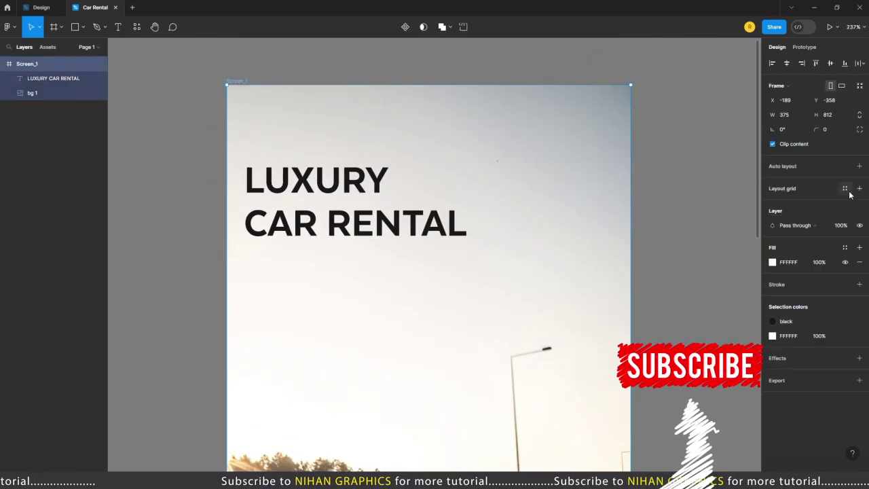
{"action": "left_click", "coordinate": [859, 188]}
{"action": "left_click", "coordinate": [773, 203]}
{"action": "left_click", "coordinate": [680, 243]}
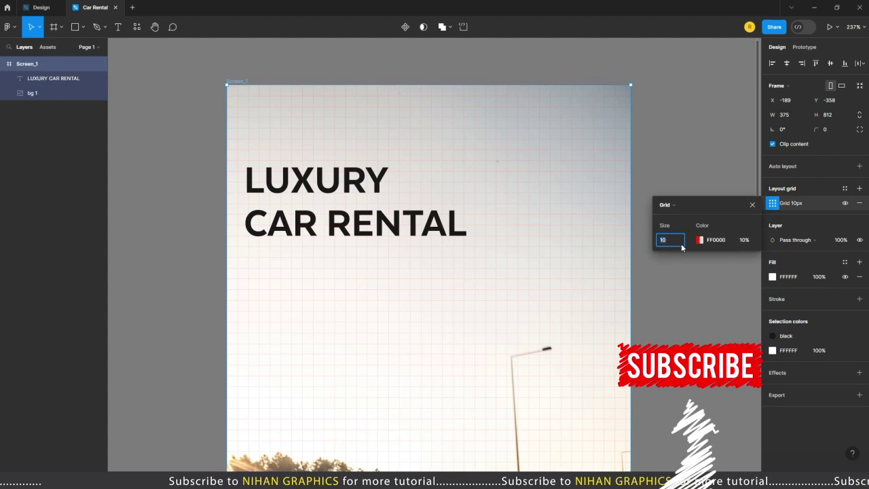
{"action": "left_click", "coordinate": [672, 204]}
{"action": "left_click", "coordinate": [680, 215]}
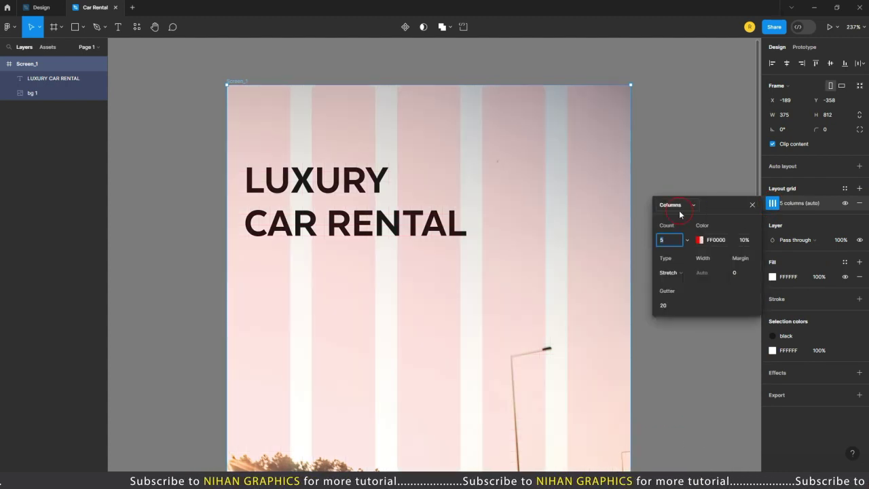
Set the column grid's margin and gutter to 15
{"action": "left_click", "coordinate": [674, 305]}
{"action": "type", "text": "15"}
{"action": "key", "text": "Return"}
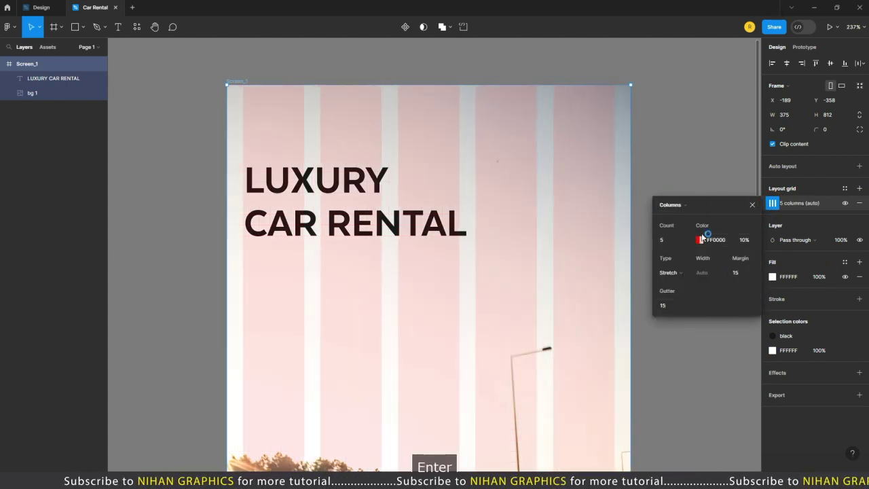
{"action": "left_click", "coordinate": [235, 287]}
Move the title to X 14 so its letters line up with the first grid column
{"action": "scroll", "coordinate": [250, 227], "scroll_direction": "up", "scroll_amount": 5}
{"action": "left_click", "coordinate": [274, 234]}
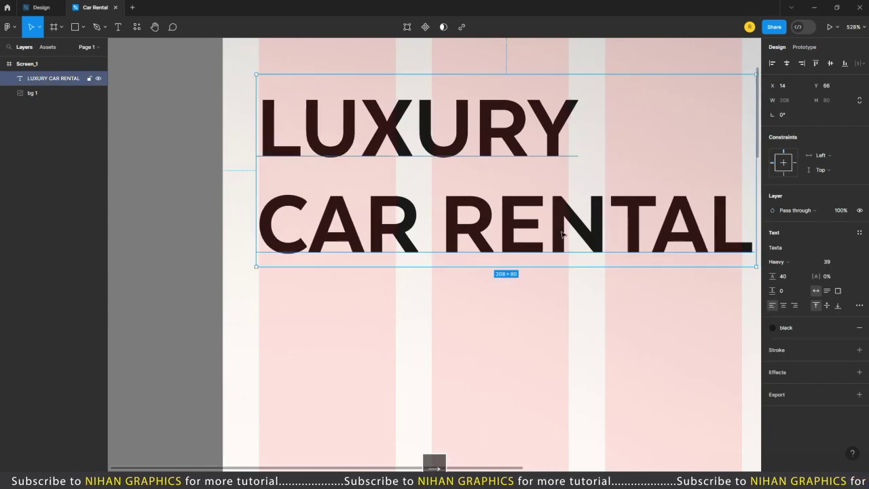
{"action": "scroll", "coordinate": [272, 233], "scroll_direction": "down", "scroll_amount": 5}
{"action": "key", "text": "Escape"}
Add the tagline "Experience Luxury cars at great price" below the title at font size 20 in Medium weight
{"action": "left_click_drag", "start_coordinate": [281, 249], "coordinate": [304, 220]}
{"action": "scroll", "coordinate": [304, 219], "scroll_direction": "up", "scroll_amount": 3}
{"action": "key", "text": "t"}
{"action": "left_click", "coordinate": [265, 242]}
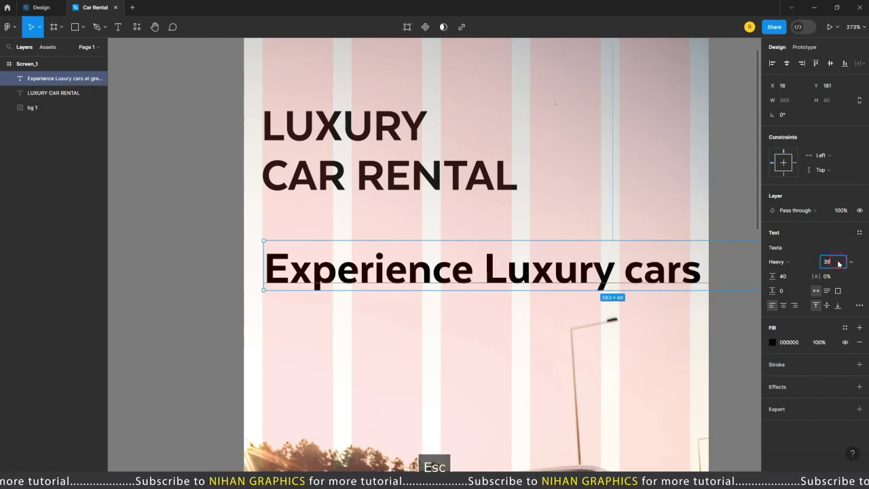
{"action": "key", "text": "shift+Down"}
{"action": "key", "text": "shift+Down"}
{"action": "left_click", "coordinate": [776, 261]}
{"action": "left_click", "coordinate": [787, 240]}
Left-align the tagline with the title
{"action": "scroll", "coordinate": [359, 228], "scroll_direction": "down", "scroll_amount": 2}
{"action": "left_click", "coordinate": [329, 187], "text": "shift"}
{"action": "left_click", "coordinate": [772, 63]}
{"action": "left_click", "coordinate": [706, 78]}
Hide the layout grid on the Screen_1 frame
{"action": "left_click", "coordinate": [277, 53]}
{"action": "left_click", "coordinate": [845, 204]}
{"action": "left_click", "coordinate": [698, 212]}
{"action": "left_click", "coordinate": [422, 235]}
{"action": "scroll", "coordinate": [566, 229], "scroll_direction": "down", "scroll_amount": 5}
{"action": "left_click", "coordinate": [566, 228]}
{"action": "scroll", "coordinate": [424, 196], "scroll_direction": "up", "scroll_amount": 2}
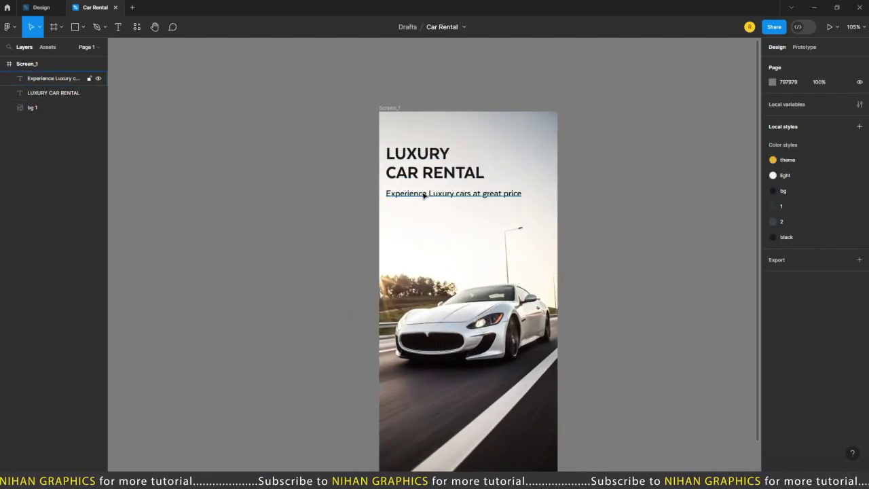
{"action": "left_click", "coordinate": [423, 195]}
{"action": "key", "text": "Escape"}
Draw a 50 × 2 underline bar below the word "Luxury" with the theme color style and corner radius 10
{"action": "scroll", "coordinate": [456, 214], "scroll_direction": "up", "scroll_amount": 10}
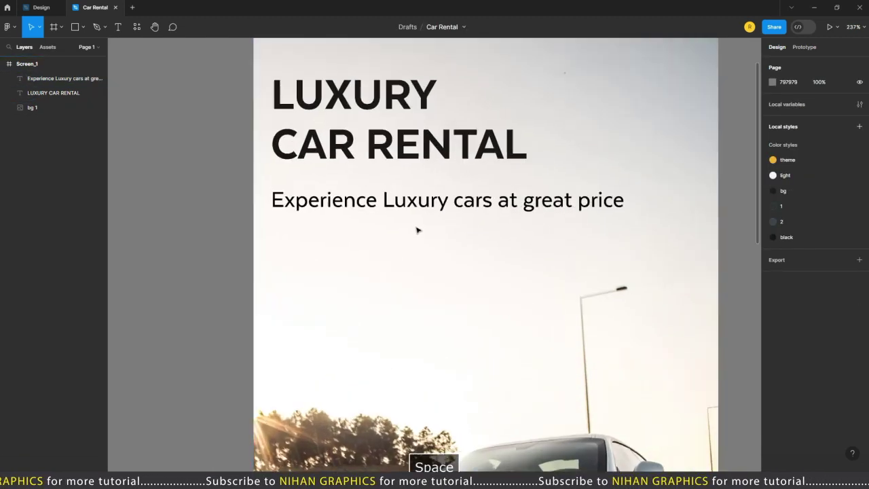
{"action": "key", "text": "space"}
{"action": "key", "text": "r"}
{"action": "scroll", "coordinate": [288, 217], "scroll_direction": "up", "scroll_amount": 3}
{"action": "left_click_drag", "start_coordinate": [285, 207], "coordinate": [554, 218]}
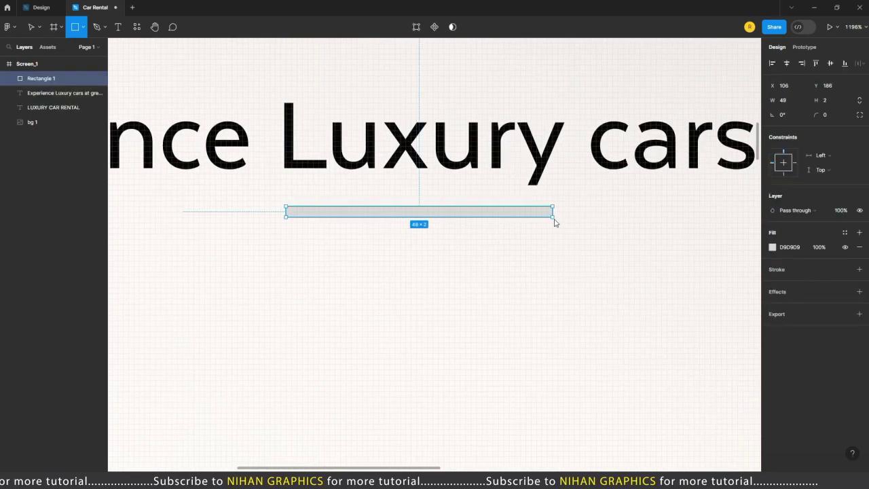
{"action": "left_click", "coordinate": [844, 232]}
{"action": "left_click", "coordinate": [675, 291]}
{"action": "scroll", "coordinate": [385, 240], "scroll_direction": "down", "scroll_amount": 8}
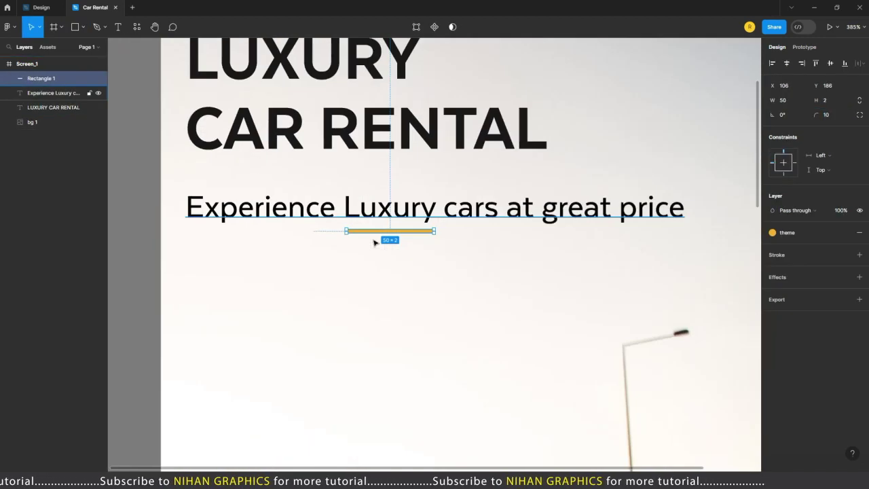
Nudge the underline bar to X 106, Y 185 so it sits directly beneath "Luxury"
{"action": "scroll", "coordinate": [540, 243], "scroll_direction": "up", "scroll_amount": 10}
{"action": "key", "text": "Right"}
{"action": "key", "text": "Up"}
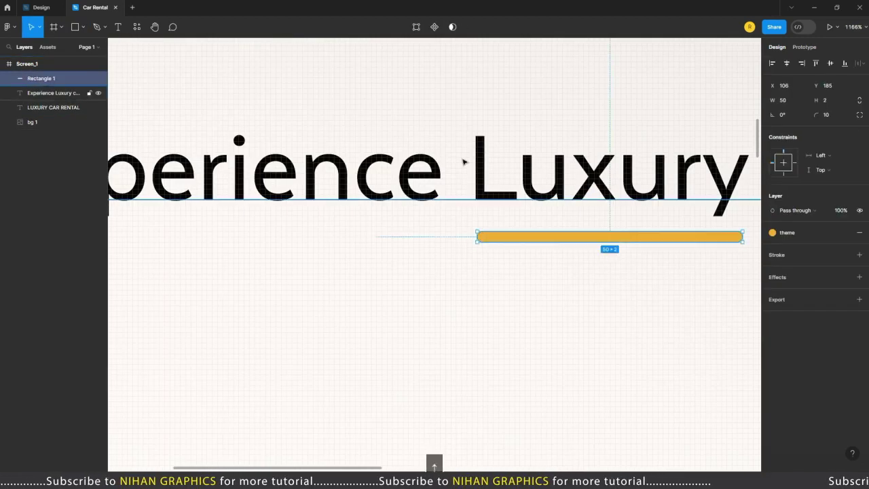
{"action": "scroll", "coordinate": [380, 122], "scroll_direction": "down", "scroll_amount": 10}
{"action": "left_click", "coordinate": [640, 190]}
Group the tagline and its underline bar
{"action": "scroll", "coordinate": [367, 228], "scroll_direction": "up", "scroll_amount": 3}
{"action": "key", "text": "space"}
{"action": "left_click_drag", "start_coordinate": [353, 109], "coordinate": [350, 257]}
{"action": "left_click", "coordinate": [53, 93]}
{"action": "left_click", "coordinate": [51, 79], "text": "shift"}
{"action": "key", "text": "ctrl+g"}
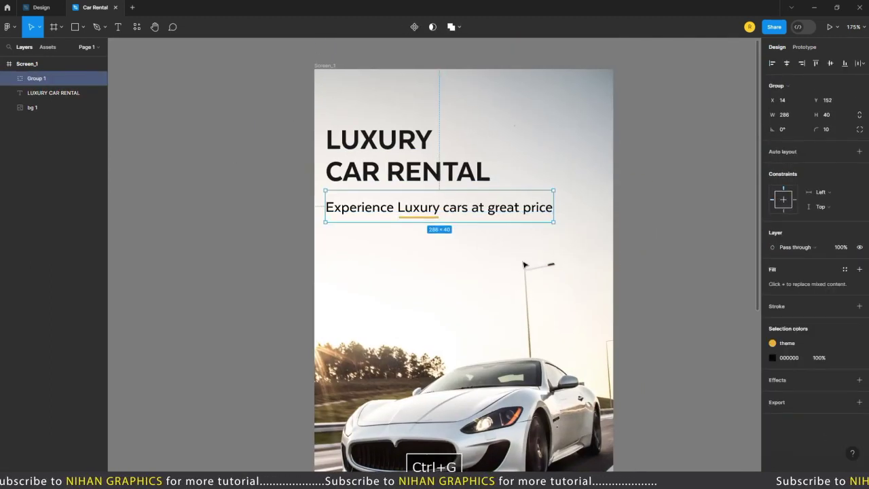
{"action": "scroll", "coordinate": [640, 249], "scroll_direction": "down", "scroll_amount": 5}
{"action": "left_click", "coordinate": [640, 249]}
Draw a pill-shaped button of about 324 × 45 centered near the bottom of Screen_1 and fill it with the theme style
{"action": "scroll", "coordinate": [588, 310], "scroll_direction": "up", "scroll_amount": 5}
{"action": "scroll", "coordinate": [282, 331], "scroll_direction": "up", "scroll_amount": 3}
{"action": "key", "text": "r"}
{"action": "mouse_move", "coordinate": [224, 280]}
{"action": "left_mouse_down"}
{"action": "mouse_move", "coordinate": [485, 330]}
{"action": "mouse_move", "coordinate": [575, 333]}
{"action": "left_mouse_up"}
{"action": "left_click", "coordinate": [787, 63]}
{"action": "left_click_drag", "start_coordinate": [398, 280], "coordinate": [398, 284]}
{"action": "left_click", "coordinate": [490, 363]}
{"action": "scroll", "coordinate": [487, 355], "scroll_direction": "down", "scroll_amount": 3}
{"action": "left_click", "coordinate": [485, 334]}
{"action": "left_click", "coordinate": [845, 232]}
{"action": "left_click", "coordinate": [668, 280]}
{"action": "left_click", "coordinate": [569, 338]}
Add a "Get Started" text label on the yellow button and set its line height to Auto
{"action": "key", "text": "t"}
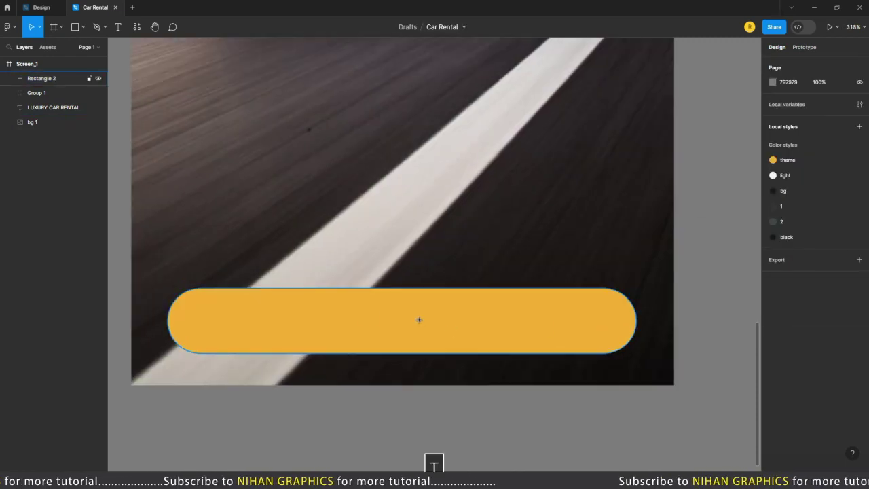
{"action": "left_click", "coordinate": [370, 317]}
{"action": "type", "text": "Ge"}
{"action": "left_click_drag", "start_coordinate": [427, 353], "coordinate": [403, 325]}
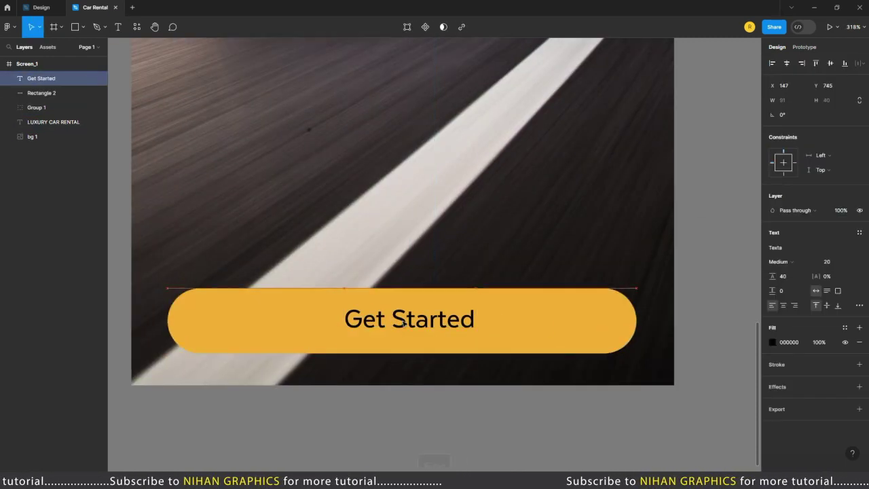
{"action": "left_click", "coordinate": [787, 277]}
{"action": "type", "text": "au"}
{"action": "key", "text": "Return"}
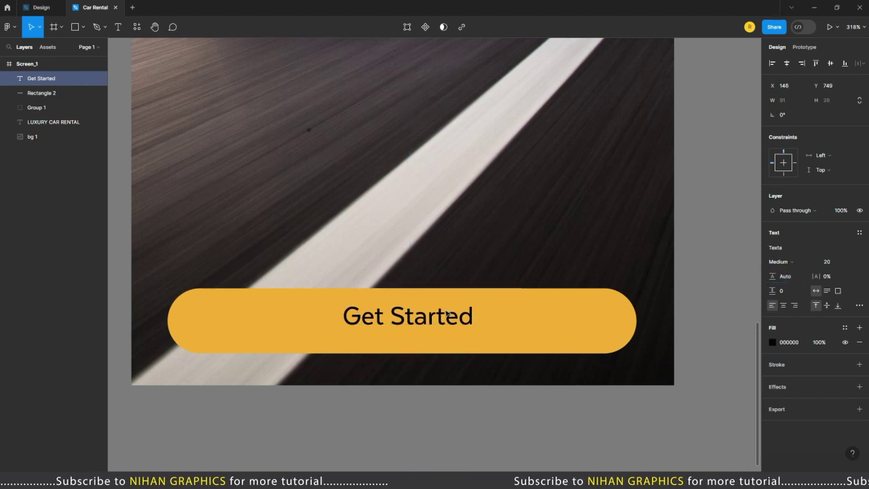
Format the "Get Started" label in white FFFFFF, Bold, font size 18
{"action": "left_click", "coordinate": [770, 344]}
{"action": "left_click", "coordinate": [654, 234]}
{"action": "left_click", "coordinate": [828, 262]}
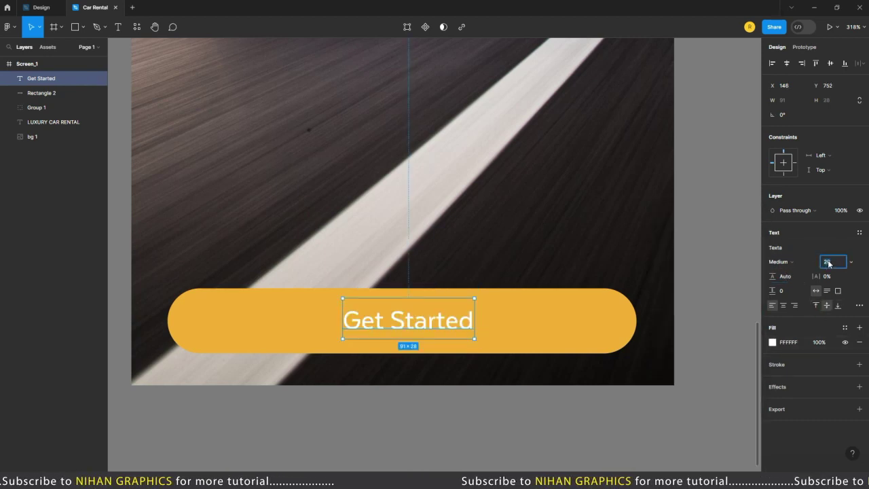
{"action": "left_click", "coordinate": [781, 262]}
{"action": "left_click", "coordinate": [780, 273]}
Center the "Get Started" label horizontally on the yellow button
{"action": "left_click", "coordinate": [584, 319], "text": "ctrl+shift"}
{"action": "left_click", "coordinate": [787, 64]}
{"action": "scroll", "coordinate": [148, 384], "scroll_direction": "down", "scroll_amount": 5}
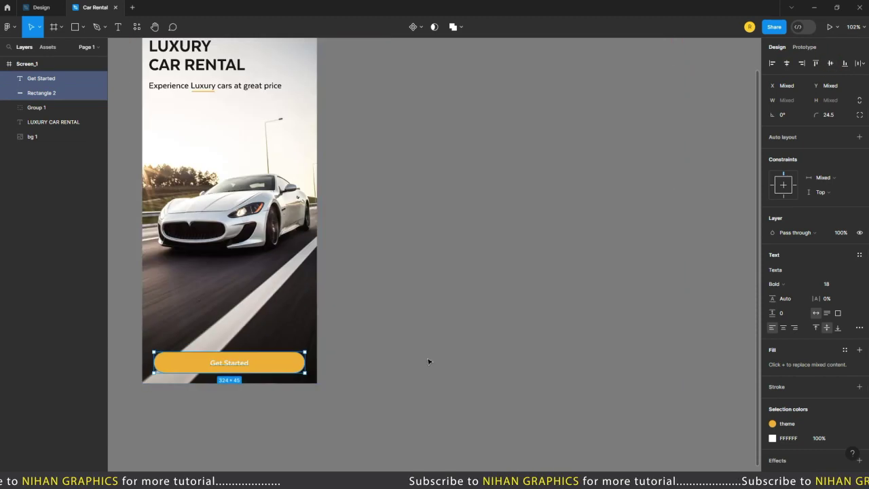
{"action": "left_click", "coordinate": [428, 360]}
Try to resize the "Get Started" button's width symmetrically about its center
{"action": "left_click_drag", "start_coordinate": [402, 363], "coordinate": [541, 343]}
{"action": "scroll", "coordinate": [430, 357], "scroll_direction": "up", "scroll_amount": 5}
{"action": "left_click", "coordinate": [591, 333]}
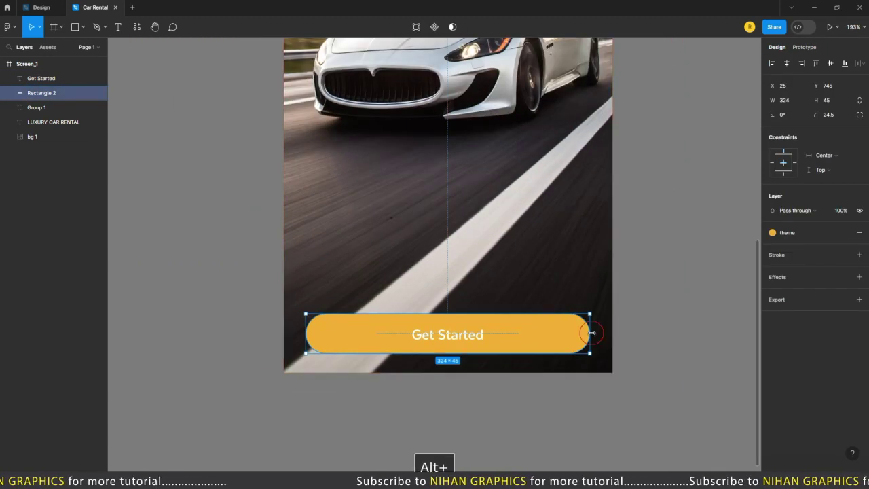
{"action": "left_click", "coordinate": [670, 334]}
{"action": "scroll", "coordinate": [526, 366], "scroll_direction": "down", "scroll_amount": 5}
{"action": "key", "text": "ctrl+z"}
{"action": "key", "text": "ctrl+z"}
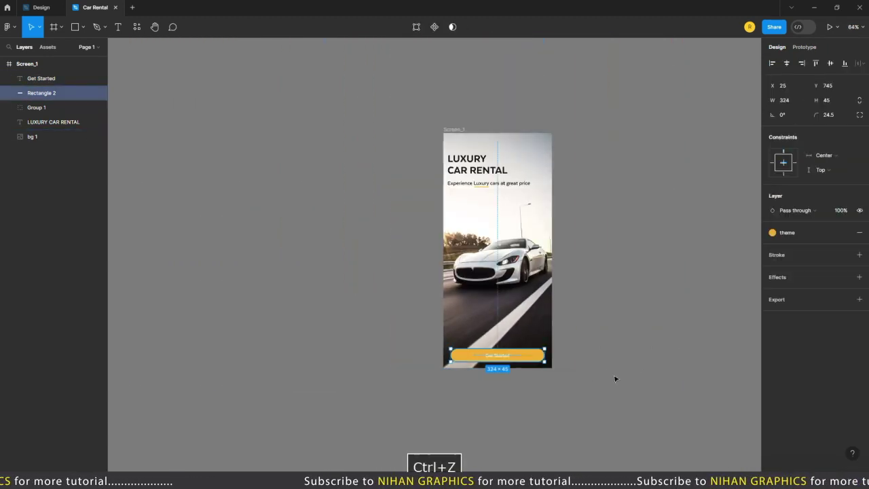
Group the "Get Started" label with its yellow rectangle and name the group btn_start
{"action": "left_click", "coordinate": [615, 378]}
{"action": "scroll", "coordinate": [541, 373], "scroll_direction": "up", "scroll_amount": 5}
{"action": "left_click", "coordinate": [436, 317]}
{"action": "left_click", "coordinate": [470, 327], "text": "ctrl+shift"}
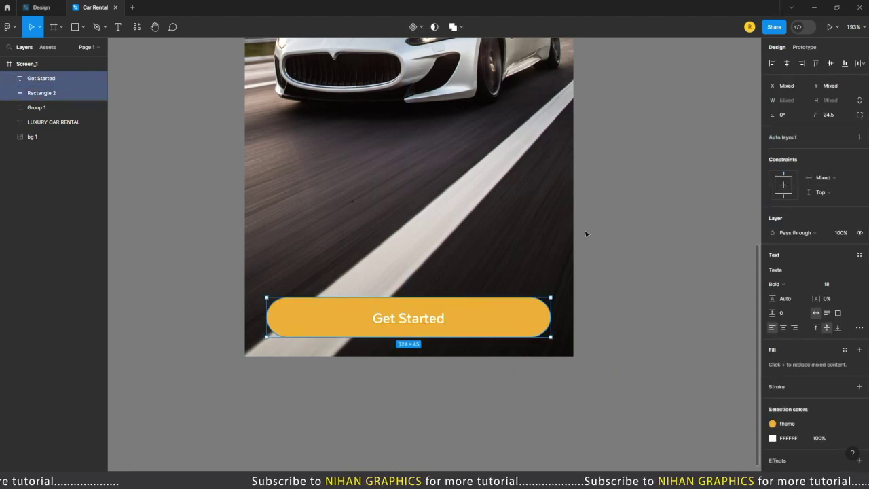
{"action": "key", "text": "ctrl+g"}
{"action": "type", "text": "btn_start"}
{"action": "key", "text": "Return"}
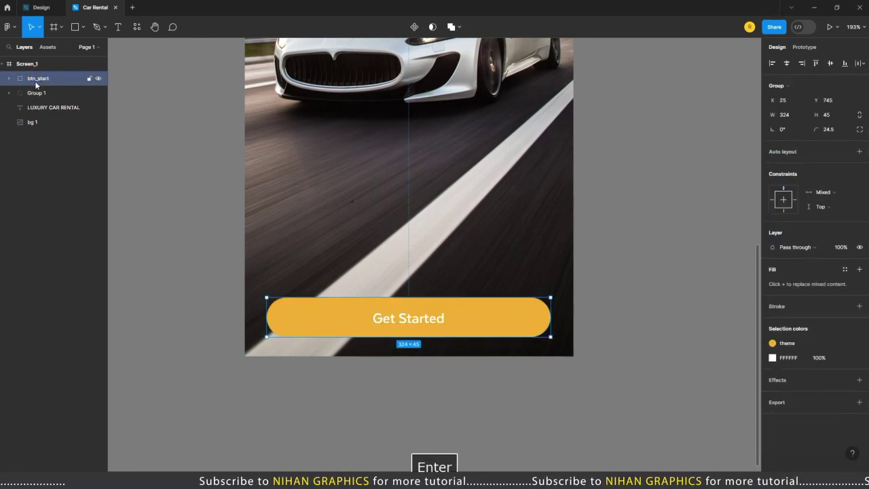
Duplicate the Screen_1 frame and rename the copy Screen_2
{"action": "scroll", "coordinate": [326, 251], "scroll_direction": "down", "scroll_amount": 4}
{"action": "left_click", "coordinate": [609, 133]}
{"action": "scroll", "coordinate": [608, 135], "scroll_direction": "down", "scroll_amount": 2}
{"action": "left_click_drag", "start_coordinate": [555, 182], "coordinate": [546, 206]}
{"action": "scroll", "coordinate": [376, 211], "scroll_direction": "up", "scroll_amount": 2}
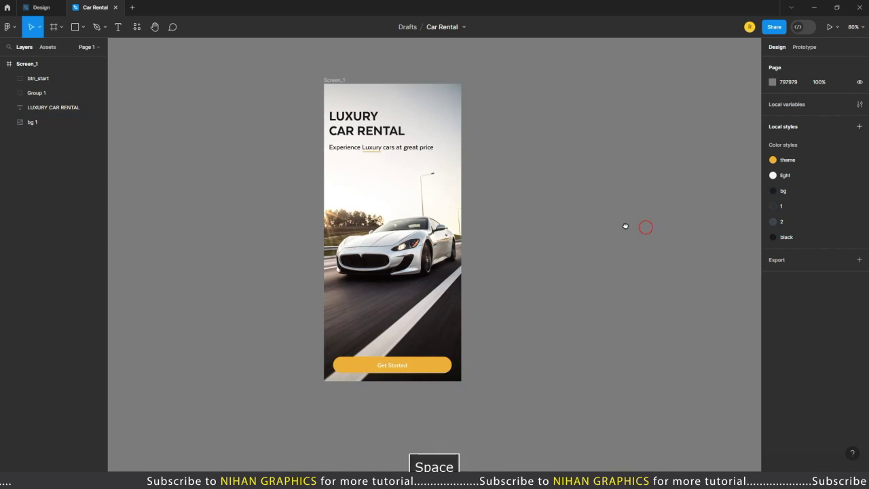
{"action": "scroll", "coordinate": [625, 226], "scroll_direction": "up", "scroll_amount": 1}
{"action": "left_click", "coordinate": [301, 77]}
{"action": "key", "text": "ctrl+d"}
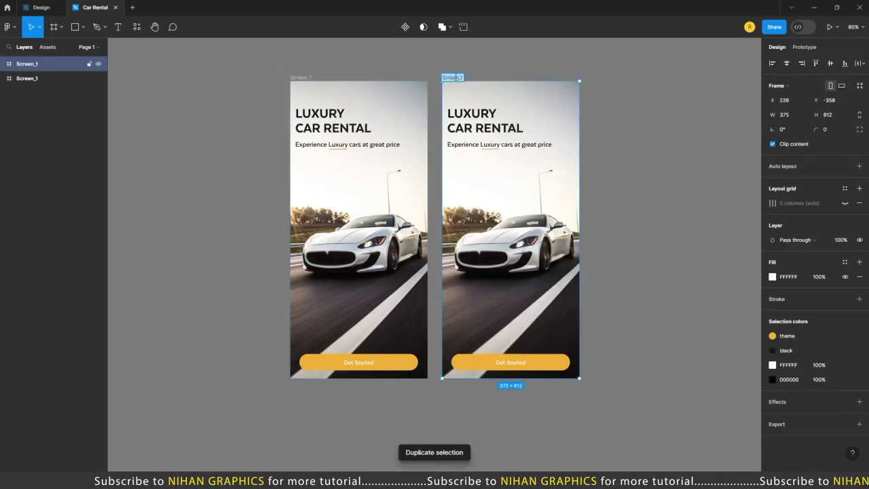
{"action": "scroll", "coordinate": [587, 177], "scroll_direction": "up", "scroll_amount": 3}
Delete the title, tagline, button and background photo from Screen_2
{"action": "left_click", "coordinate": [475, 111]}
{"action": "left_click", "coordinate": [491, 139], "text": "shift"}
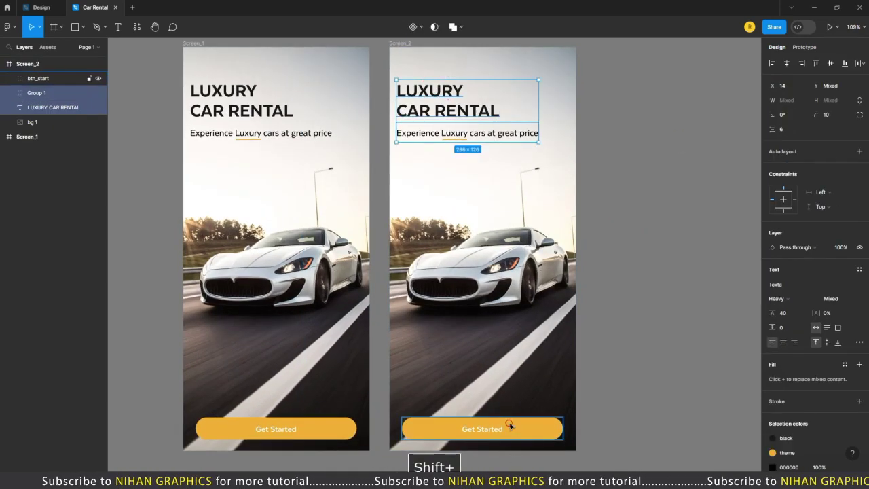
{"action": "left_click", "coordinate": [510, 426], "text": "shift"}
{"action": "key", "text": "Delete"}
{"action": "left_click", "coordinate": [555, 253]}
{"action": "key", "text": "Delete"}
Show the five-column layout grid on the Screen_2 frame
{"action": "scroll", "coordinate": [376, 167], "scroll_direction": "up", "scroll_amount": 4}
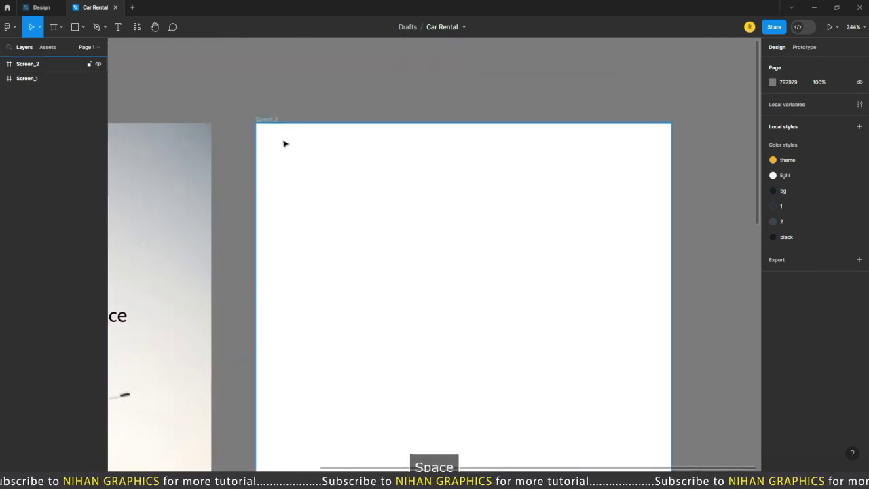
{"action": "left_click", "coordinate": [272, 122]}
{"action": "left_click", "coordinate": [844, 202]}
{"action": "key", "text": "Escape"}
{"action": "scroll", "coordinate": [353, 175], "scroll_direction": "up", "scroll_amount": 3}
{"action": "scroll", "coordinate": [239, 171], "scroll_direction": "up", "scroll_amount": 2}
Add the text "Your Location" at the start of the first column near Screen_2's upper edge
{"action": "key", "text": "t"}
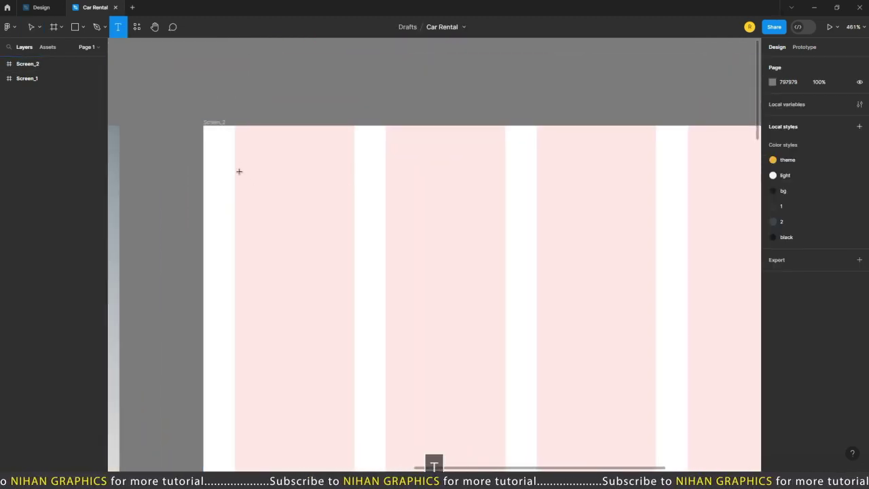
{"action": "left_click", "coordinate": [238, 167]}
{"action": "type", "text": "Your Location"}
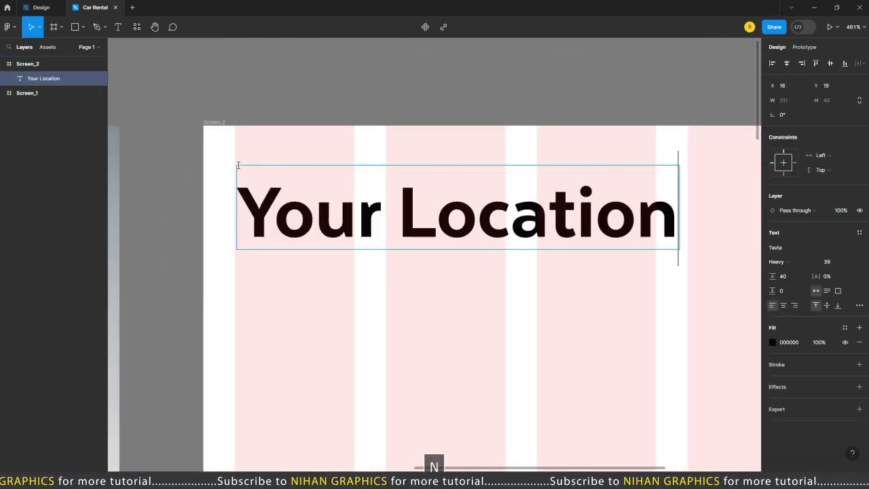
Format "Your Location" as Medium, size 10 with Auto line height, and nudge it to X 15
{"action": "left_click", "coordinate": [832, 262]}
{"action": "type", "text": "10"}
{"action": "key", "text": "Return"}
{"action": "left_click", "coordinate": [788, 279]}
{"action": "type", "text": "auto"}
{"action": "key", "text": "Return"}
{"action": "scroll", "coordinate": [291, 207], "scroll_direction": "up", "scroll_amount": 5}
{"action": "key", "text": "Left"}
{"action": "left_click", "coordinate": [778, 262]}
{"action": "left_click", "coordinate": [781, 239]}
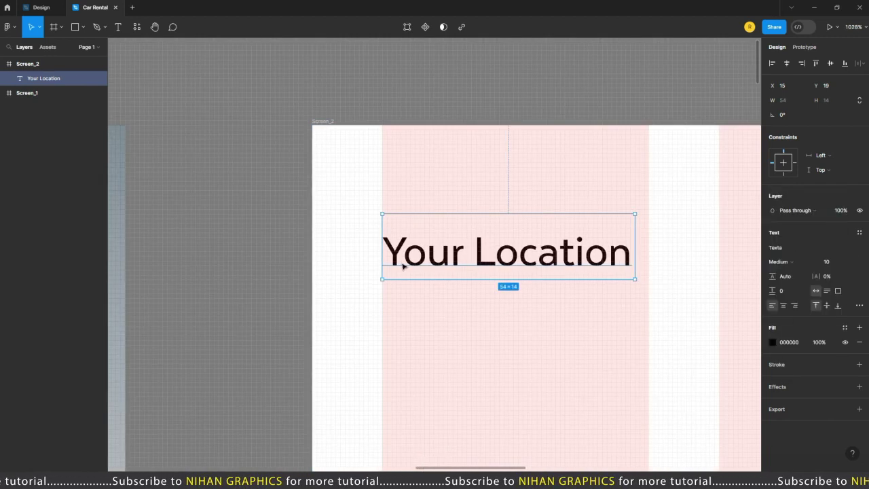
Duplicate "Your Location" directly below at Y 37 and change the copy's text to "San Francisco"
{"action": "scroll", "coordinate": [403, 267], "scroll_direction": "right", "scroll_amount": 4}
{"action": "left_click_drag", "start_coordinate": [388, 228], "coordinate": [379, 311]}
{"action": "key", "text": "ctrl+z"}
{"action": "key", "text": "alt+shift+Down"}
{"action": "key", "text": "Return"}
{"action": "type", "text": "San Francisco"}
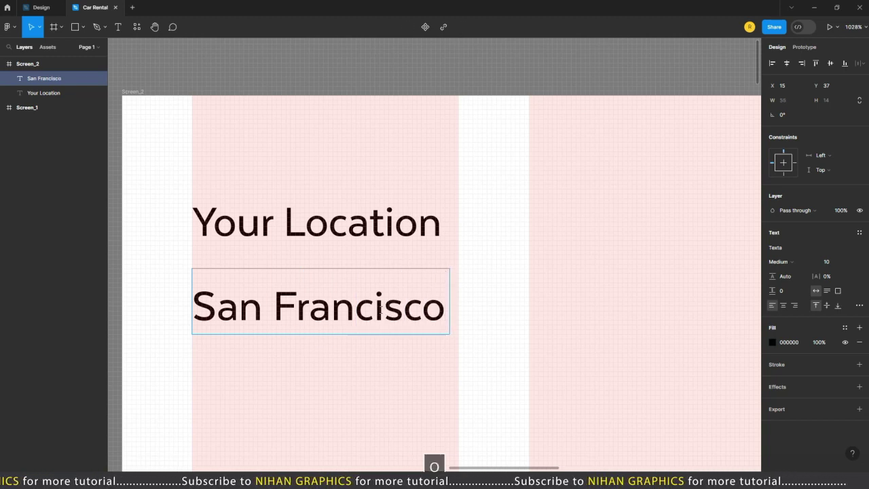
{"action": "key", "text": "Escape"}
Set the "San Francisco" text to Bold, font size 16
{"action": "scroll", "coordinate": [378, 233], "scroll_direction": "down", "scroll_amount": 3}
{"action": "scroll", "coordinate": [369, 244], "scroll_direction": "up", "scroll_amount": 2}
{"action": "left_click", "coordinate": [779, 261]}
{"action": "left_click", "coordinate": [803, 272]}
{"action": "key", "text": "Up"}
{"action": "key", "text": "Up"}
{"action": "key", "text": "Up"}
{"action": "key", "text": "Up"}
{"action": "key", "text": "Up"}
{"action": "key", "text": "Up"}
Move the "San Francisco" text 20 px right to X 35, making room for an icon
{"action": "left_click", "coordinate": [398, 258]}
{"action": "key", "text": "shift+Right"}
{"action": "key", "text": "shift+Right"}
{"action": "scroll", "coordinate": [410, 191], "scroll_direction": "down", "scroll_amount": 3}
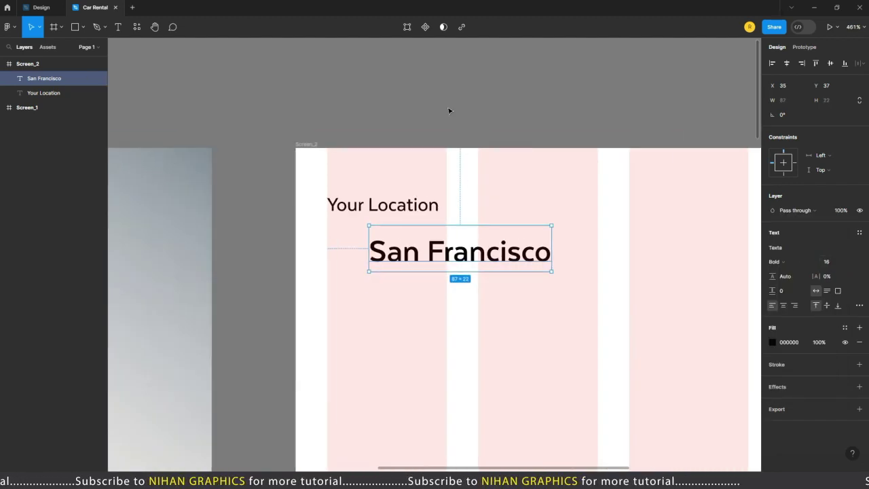
Import the ic_location pin icon from File Explorer and place it to the left of "San Francisco"
{"action": "key", "text": "alt+Tab"}
{"action": "key", "text": "alt+Tab"}
{"action": "left_click_drag", "start_coordinate": [682, 71], "coordinate": [380, 292]}
{"action": "scroll", "coordinate": [367, 302], "scroll_direction": "up", "scroll_amount": 3}
{"action": "scroll", "coordinate": [366, 303], "scroll_direction": "down", "scroll_amount": 4}
Set the horizontal spacing between the location icon and "San Francisco" to 8 and group them
{"action": "left_click", "coordinate": [407, 175], "text": "shift"}
{"action": "scroll", "coordinate": [265, 207], "scroll_direction": "down", "scroll_amount": 3}
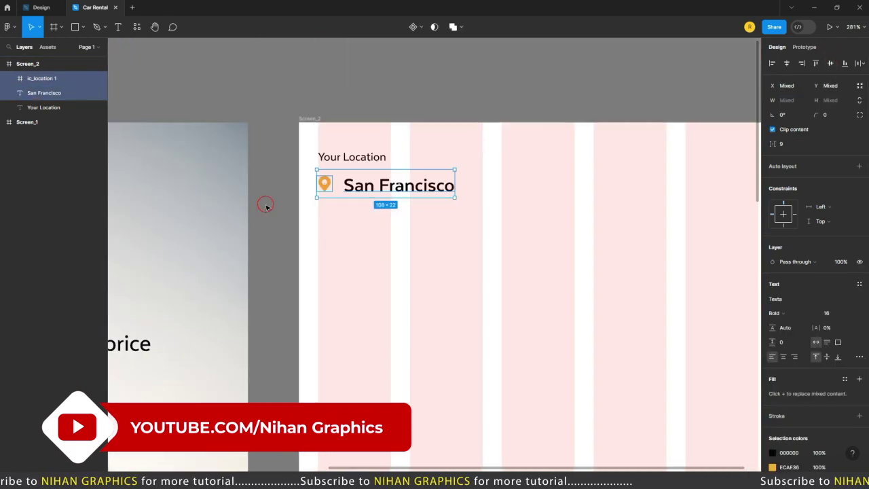
{"action": "scroll", "coordinate": [323, 188], "scroll_direction": "up", "scroll_amount": 3}
{"action": "left_click", "coordinate": [325, 186]}
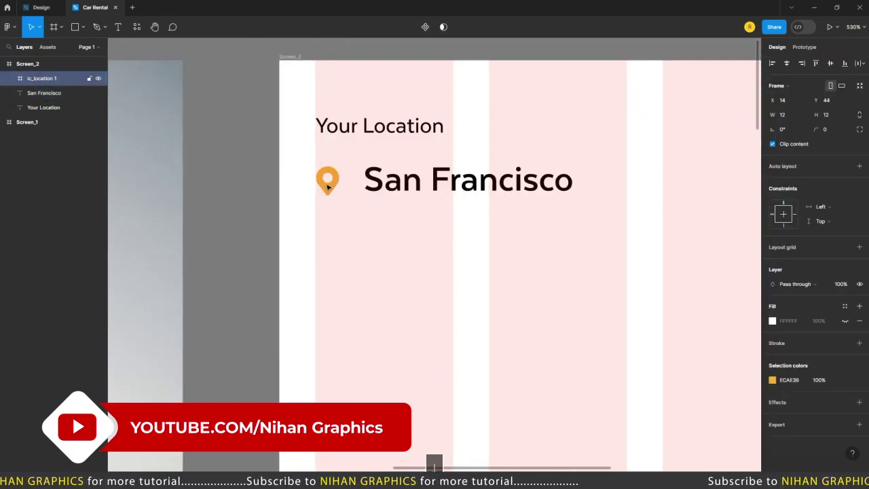
{"action": "left_click", "coordinate": [434, 180], "text": "shift"}
{"action": "left_click", "coordinate": [786, 144]}
{"action": "type", "text": "8"}
{"action": "scroll", "coordinate": [291, 213], "scroll_direction": "down", "scroll_amount": 10}
{"action": "key", "text": "ctrl+g"}
{"action": "key", "text": "Escape"}
Hide the column layout grid on Screen_2
{"action": "key", "text": "space"}
{"action": "left_click_drag", "start_coordinate": [619, 228], "coordinate": [562, 194]}
{"action": "left_click", "coordinate": [372, 124]}
{"action": "key", "text": "shift+g"}
{"action": "left_click", "coordinate": [703, 209]}
{"action": "scroll", "coordinate": [674, 205], "scroll_direction": "up", "scroll_amount": 3}
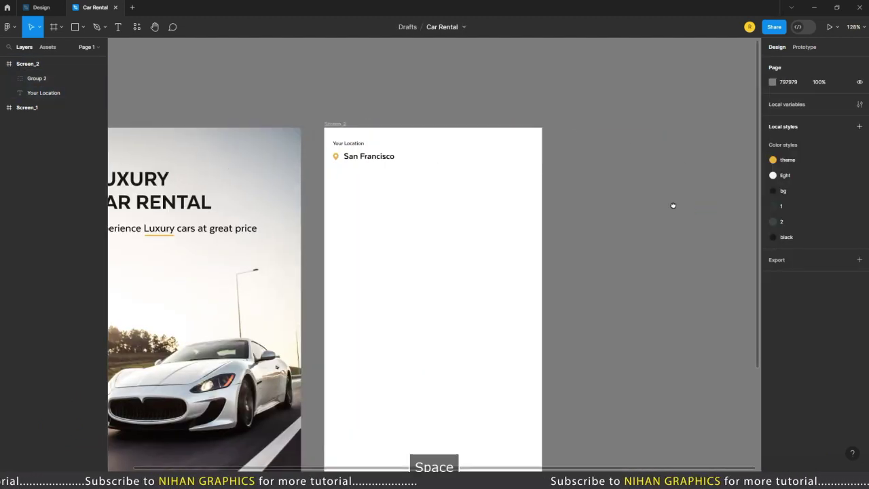
Increase the font size of the "Your Location" text slightly
{"action": "scroll", "coordinate": [379, 139], "scroll_direction": "up", "scroll_amount": 3}
{"action": "left_click", "coordinate": [326, 146]}
{"action": "left_click", "coordinate": [828, 262]}
{"action": "key", "text": "Escape"}
{"action": "scroll", "coordinate": [397, 93], "scroll_direction": "down", "scroll_amount": 5}
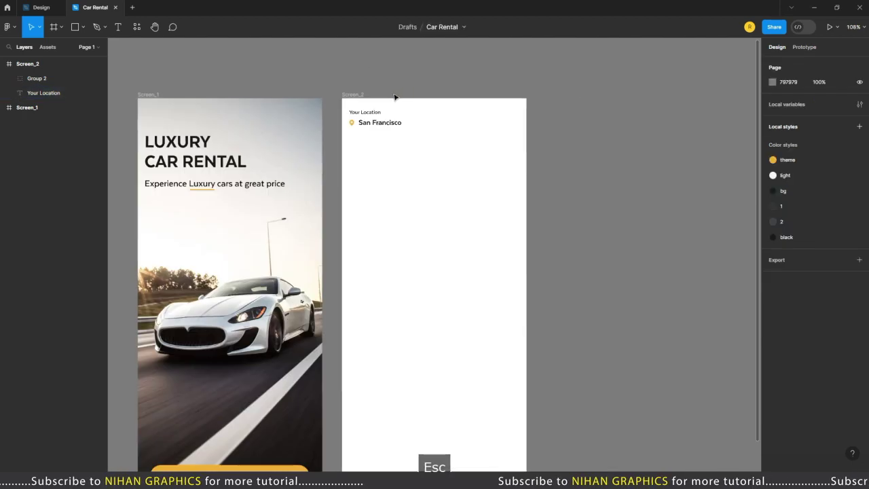
Group the "Your Location" text with the icon and "San Francisco" group
{"action": "scroll", "coordinate": [373, 115], "scroll_direction": "up", "scroll_amount": 3}
{"action": "left_click", "coordinate": [374, 130], "text": "shift"}
{"action": "key", "text": "ctrl+g"}
{"action": "left_click", "coordinate": [315, 163]}
{"action": "scroll", "coordinate": [315, 163], "scroll_direction": "down", "scroll_amount": 3}
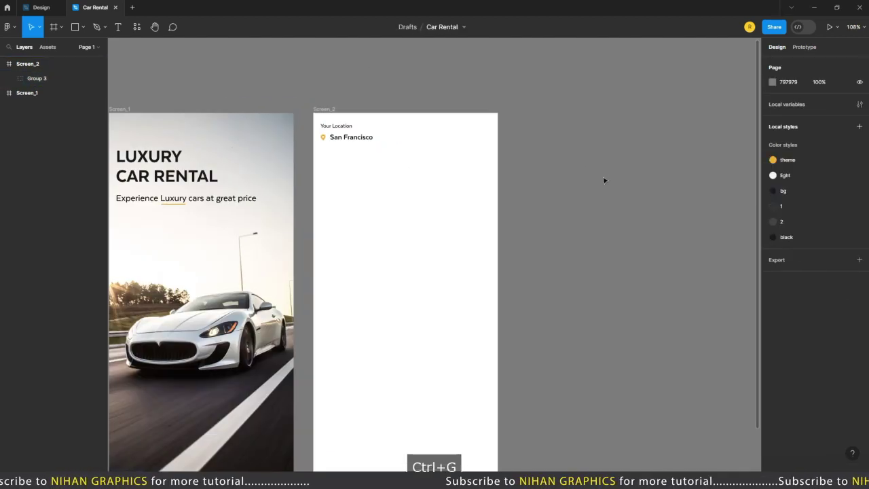
Apply the black color style to the text in the location group
{"action": "scroll", "coordinate": [427, 177], "scroll_direction": "up", "scroll_amount": 3}
{"action": "scroll", "coordinate": [212, 97], "scroll_direction": "up", "scroll_amount": 2}
{"action": "left_click", "coordinate": [237, 159]}
{"action": "left_click", "coordinate": [845, 358]}
{"action": "left_click", "coordinate": [694, 173]}
Show Screen_2's column grid and draw a circle about 45 px wide at the last column's right edge, level with the location text
{"action": "left_click", "coordinate": [186, 115]}
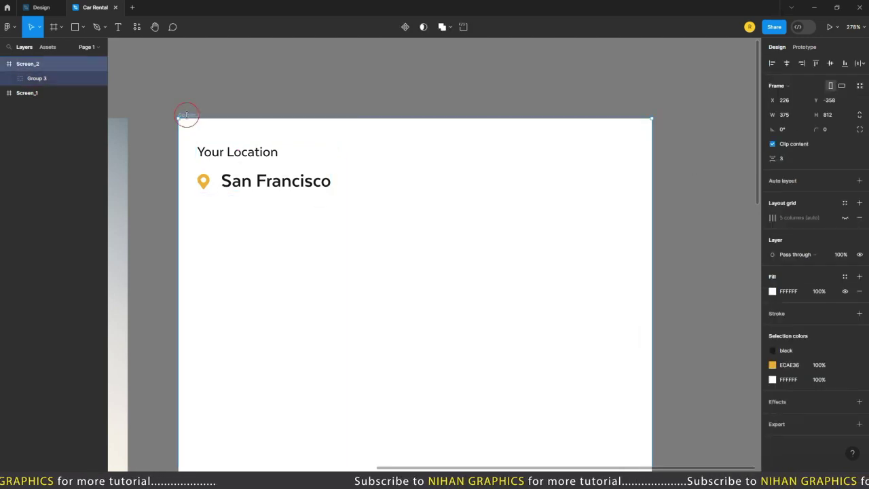
{"action": "left_click", "coordinate": [845, 217]}
{"action": "scroll", "coordinate": [694, 219], "scroll_direction": "up", "scroll_amount": 3}
{"action": "key", "text": "o"}
{"action": "left_click_drag", "start_coordinate": [512, 157], "coordinate": [598, 264]}
{"action": "left_click_drag", "start_coordinate": [511, 207], "coordinate": [505, 206]}
{"action": "scroll", "coordinate": [382, 190], "scroll_direction": "down", "scroll_amount": 5}
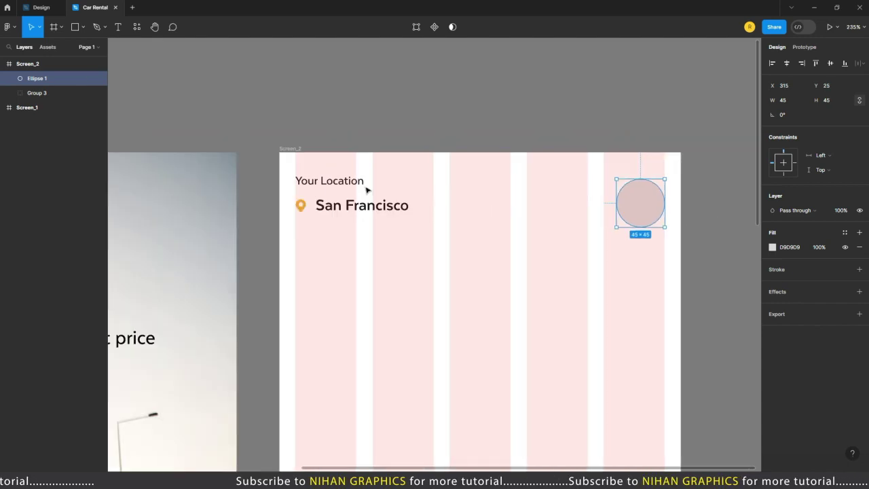
Align the circle's vertical center with the location group
{"action": "left_click", "coordinate": [382, 190], "text": "shift"}
{"action": "left_click", "coordinate": [617, 106]}
{"action": "scroll", "coordinate": [617, 105], "scroll_direction": "down", "scroll_amount": 2}
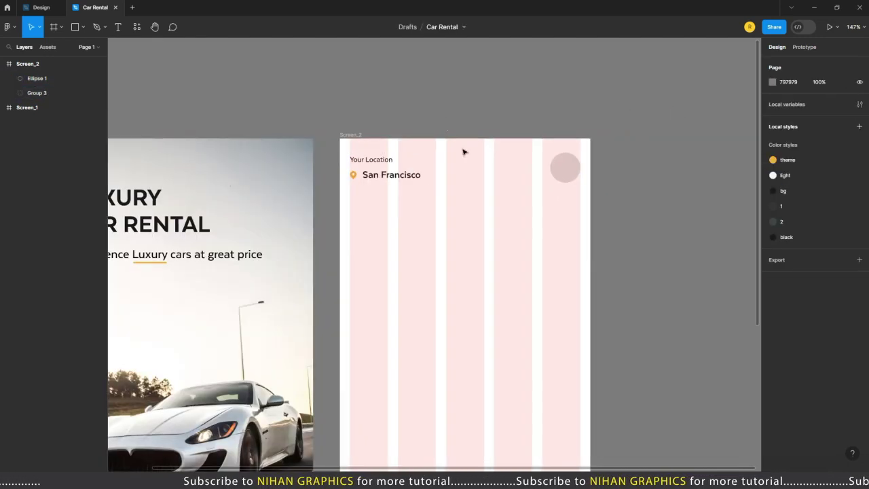
Resize the circle to 43 × 43 px and hide Screen_2's column grid
{"action": "scroll", "coordinate": [601, 167], "scroll_direction": "up", "scroll_amount": 2}
{"action": "left_click", "coordinate": [601, 167]}
{"action": "scroll", "coordinate": [570, 163], "scroll_direction": "up", "scroll_amount": 5}
{"action": "scroll", "coordinate": [530, 148], "scroll_direction": "down", "scroll_amount": 8}
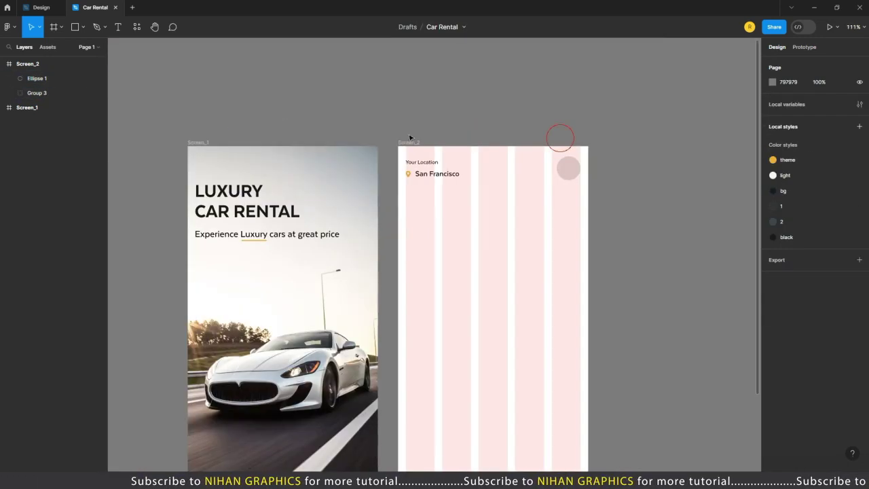
{"action": "scroll", "coordinate": [552, 132], "scroll_direction": "up", "scroll_amount": 4}
{"action": "scroll", "coordinate": [552, 132], "scroll_direction": "up", "scroll_amount": 2}
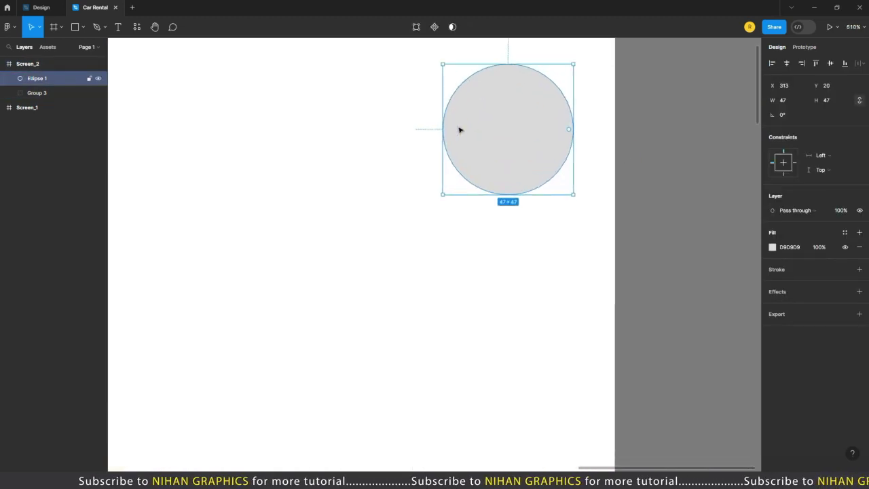
{"action": "key", "text": "shift+1"}
{"action": "left_click", "coordinate": [642, 150]}
Switch to Chrome, search Google for freepik in a new tab and open the Freepik website
{"action": "key", "text": "alt+Tab"}
{"action": "key", "text": "alt+Tab"}
{"action": "key", "text": "alt+Tab"}
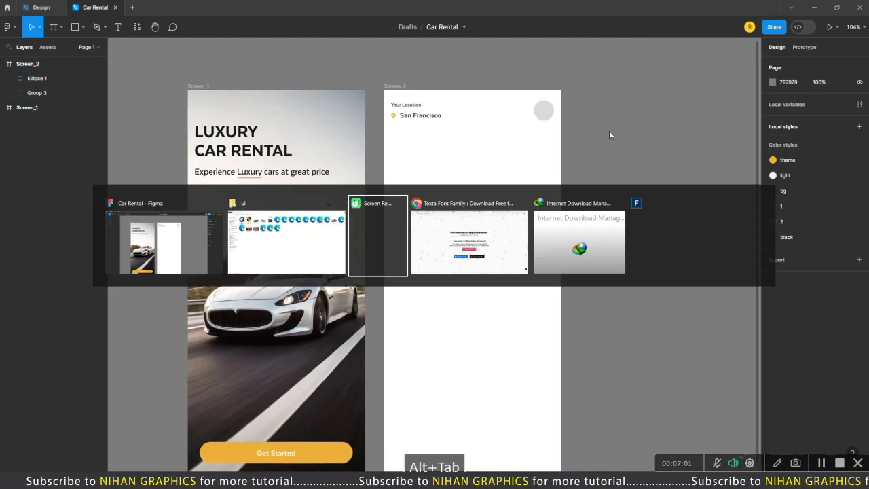
{"action": "key", "text": "ctrl+t"}
{"action": "type", "text": "freepik"}
{"action": "key", "text": "Return"}
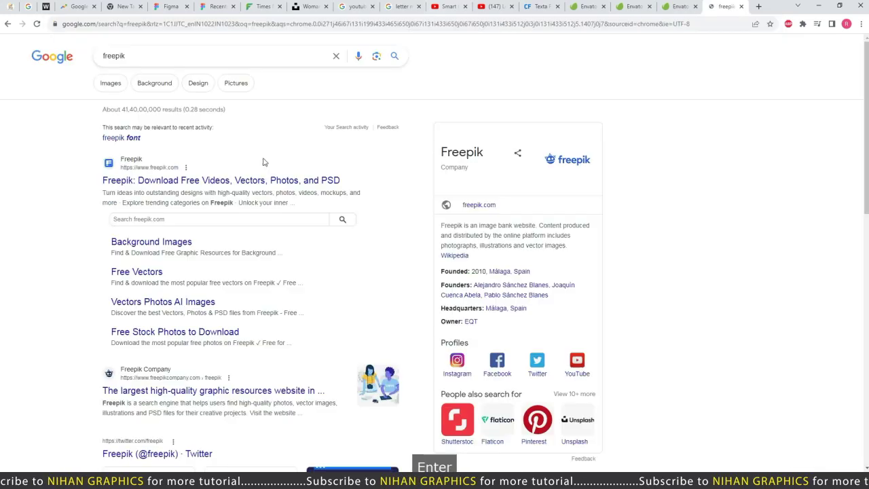
{"action": "left_click", "coordinate": [203, 178]}
Sign in to Freepik with the suggested Google account and search its assets for "girl"
{"action": "left_click", "coordinate": [379, 148]}
{"action": "type", "text": "fr"}
{"action": "key", "text": "BackSpace"}
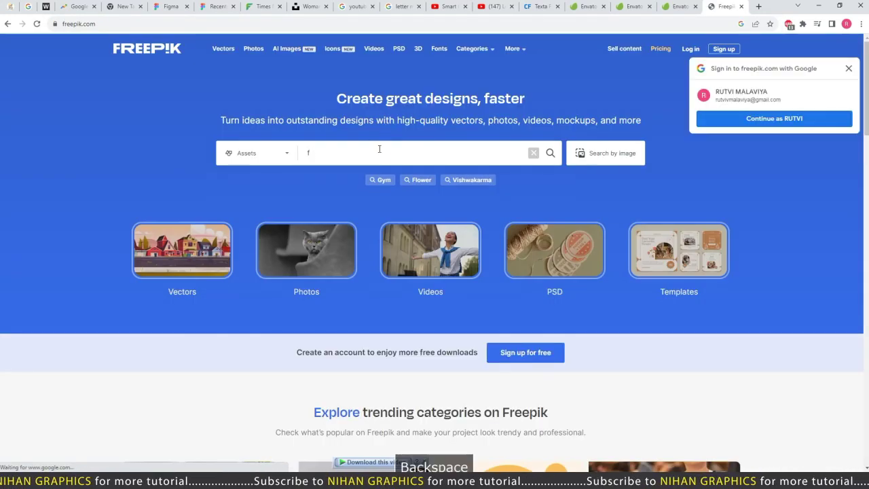
{"action": "left_click", "coordinate": [777, 92]}
{"action": "key", "text": "BackSpace"}
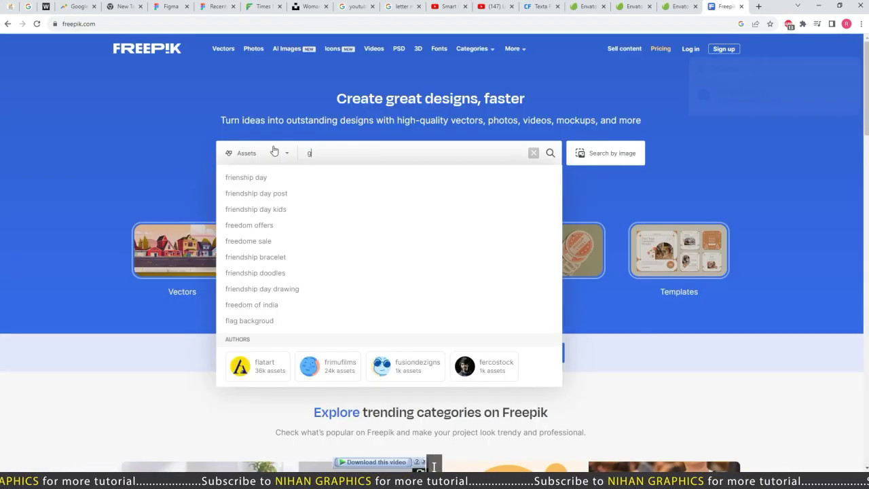
{"action": "type", "text": "girl"}
{"action": "key", "text": "Return"}
{"action": "left_click", "coordinate": [418, 154]}
{"action": "type", "text": "g"}
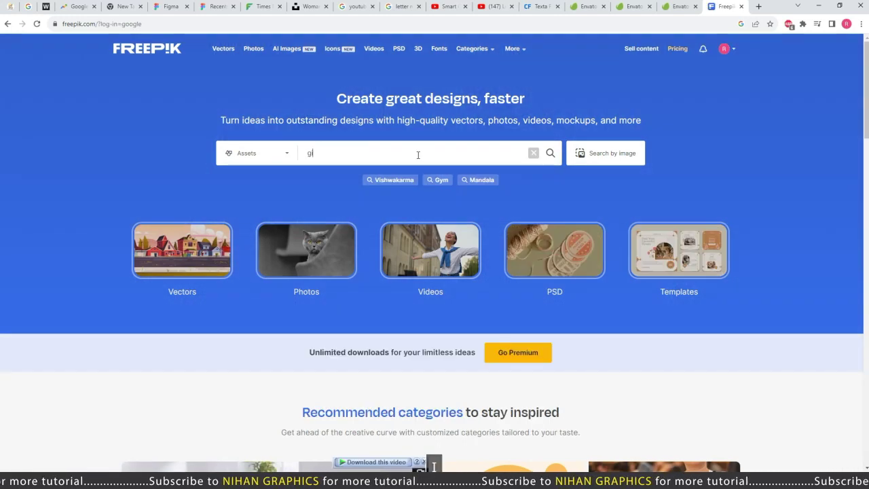
Browse to the second results page and copy the close-up portrait of the woman with glowing auburn hair
{"action": "scroll", "coordinate": [429, 201], "scroll_direction": "down", "scroll_amount": 15}
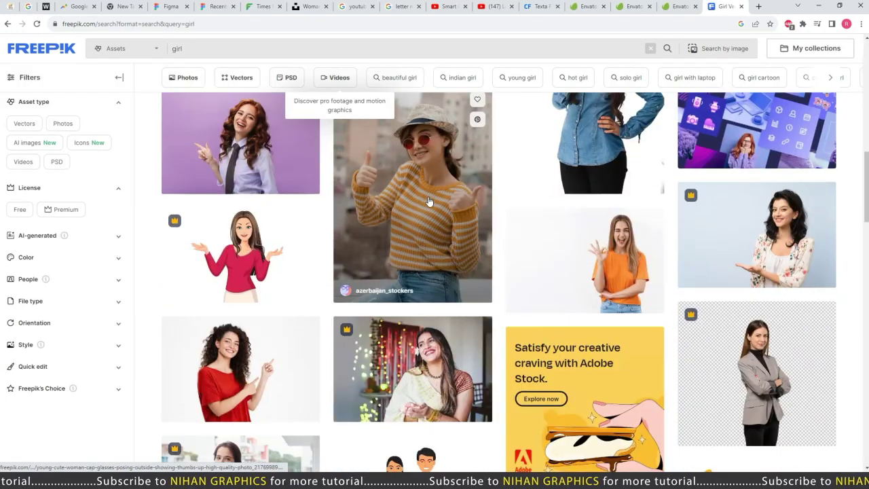
{"action": "scroll", "coordinate": [429, 200], "scroll_direction": "down", "scroll_amount": 15}
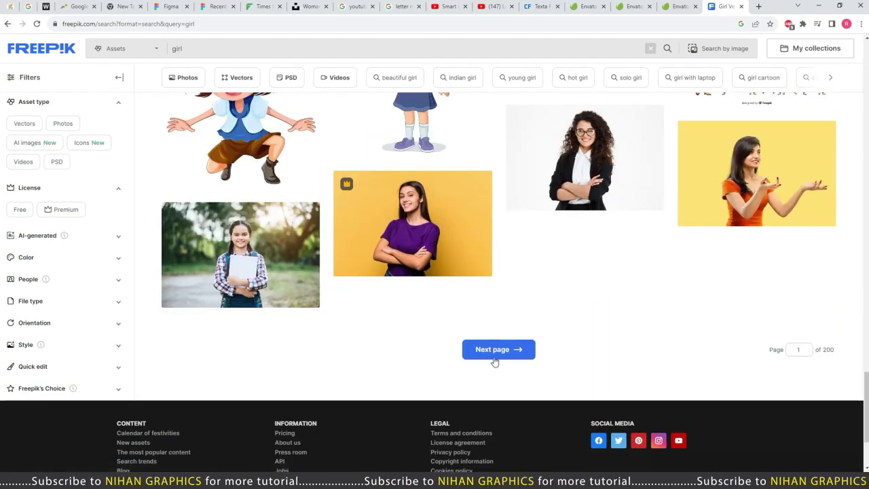
{"action": "left_click", "coordinate": [494, 362]}
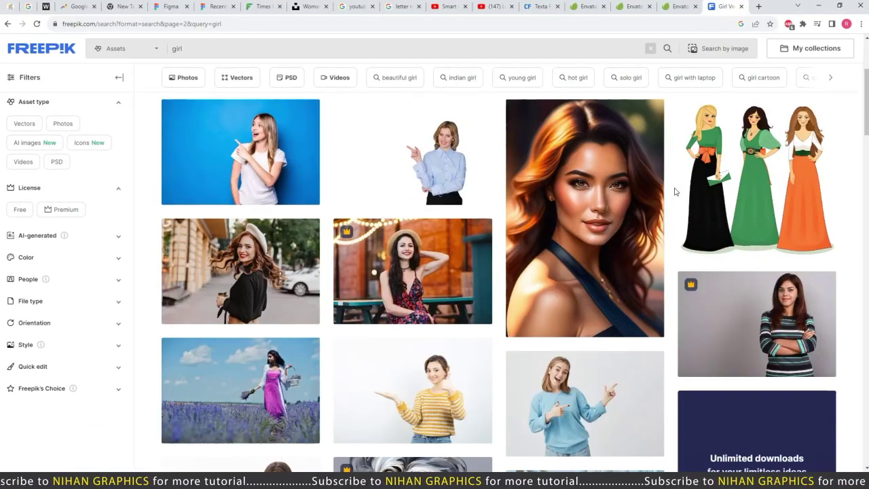
{"action": "right_click", "coordinate": [594, 180]}
{"action": "left_click", "coordinate": [624, 294]}
Switch back to Figma and paste the copied portrait into the circle as its image fill
{"action": "key", "text": "alt+Tab"}
{"action": "scroll", "coordinate": [525, 154], "scroll_direction": "up", "scroll_amount": 3}
{"action": "left_click", "coordinate": [525, 156]}
{"action": "key", "text": "ctrl+v"}
Change the circle's image fill mode to Crop
{"action": "left_click", "coordinate": [772, 247]}
{"action": "left_click", "coordinate": [667, 274]}
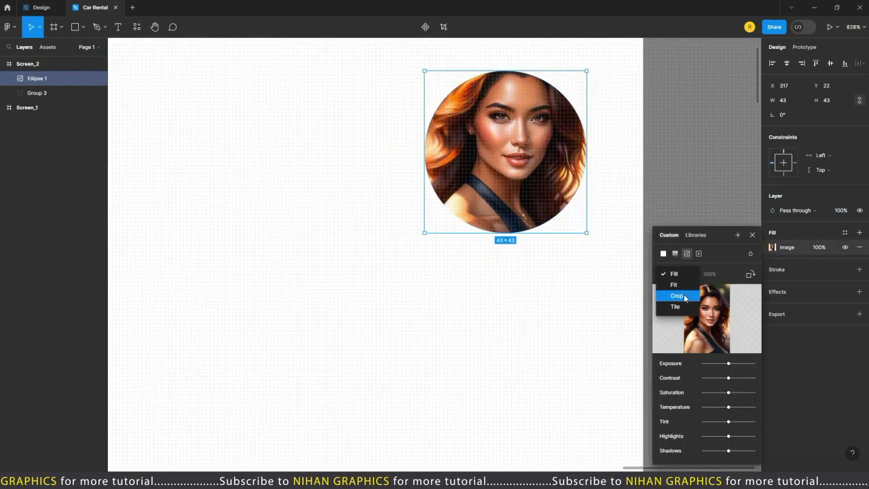
{"action": "left_click", "coordinate": [666, 292]}
{"action": "scroll", "coordinate": [527, 185], "scroll_direction": "up", "scroll_amount": 3}
{"action": "left_click", "coordinate": [740, 208]}
{"action": "scroll", "coordinate": [679, 204], "scroll_direction": "down", "scroll_amount": 10}
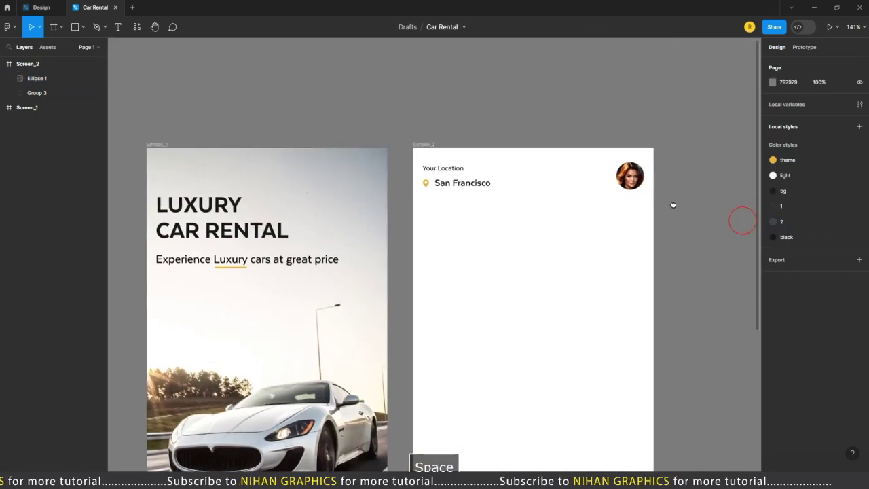
Align the vertical centers of the location group and the portrait circle, and nudge both up a few pixels
{"action": "scroll", "coordinate": [665, 188], "scroll_direction": "up", "scroll_amount": 2}
{"action": "left_click", "coordinate": [360, 136]}
{"action": "left_click", "coordinate": [563, 136], "text": "shift"}
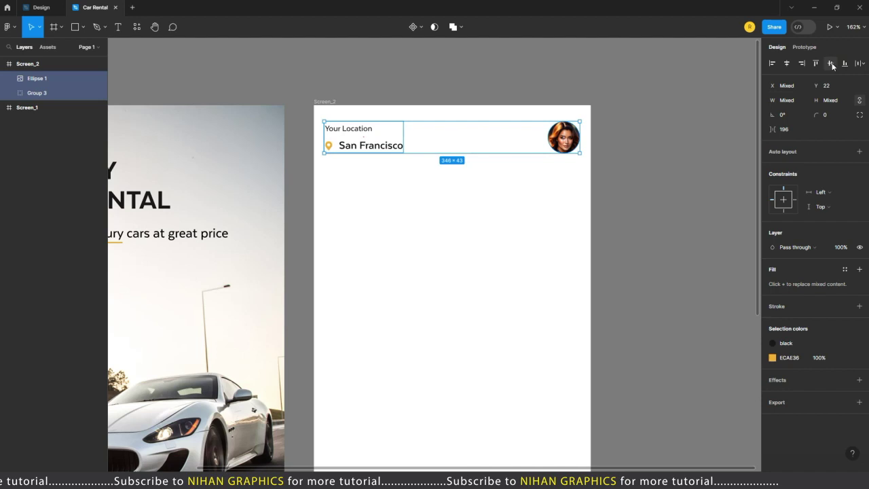
{"action": "key", "text": "Up"}
{"action": "key", "text": "Up"}
{"action": "key", "text": "Up"}
{"action": "key", "text": "Up"}
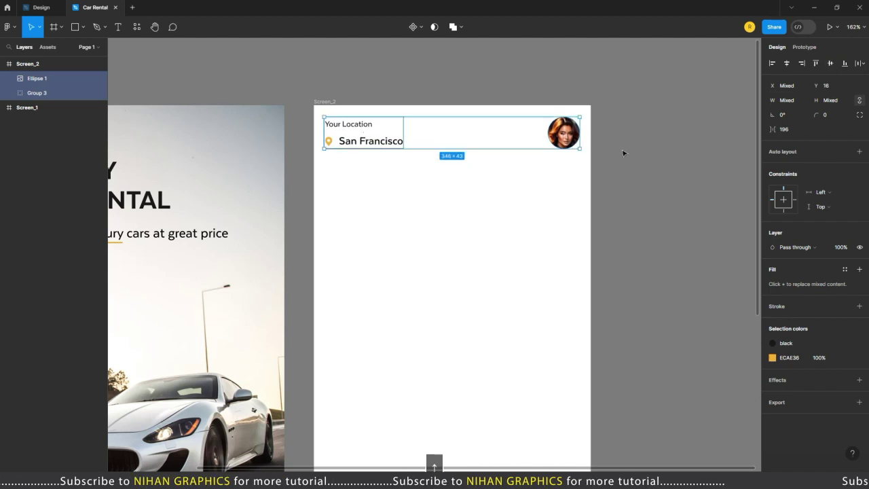
Group the location group with the portrait circle and rename the new group as 1
{"action": "scroll", "coordinate": [478, 171], "scroll_direction": "down", "scroll_amount": 5}
{"action": "left_click", "coordinate": [681, 210]}
{"action": "scroll", "coordinate": [455, 153], "scroll_direction": "up", "scroll_amount": 4}
{"action": "scroll", "coordinate": [462, 146], "scroll_direction": "up", "scroll_amount": 1}
{"action": "scroll", "coordinate": [558, 93], "scroll_direction": "down", "scroll_amount": 1}
{"action": "left_click", "coordinate": [402, 164]}
{"action": "left_click", "coordinate": [583, 161], "text": "shift"}
{"action": "key", "text": "ctrl+g"}
{"action": "double_click", "coordinate": [42, 77]}
{"action": "type", "text": "1"}
{"action": "key", "text": "Return"}
{"action": "left_click", "coordinate": [664, 233]}
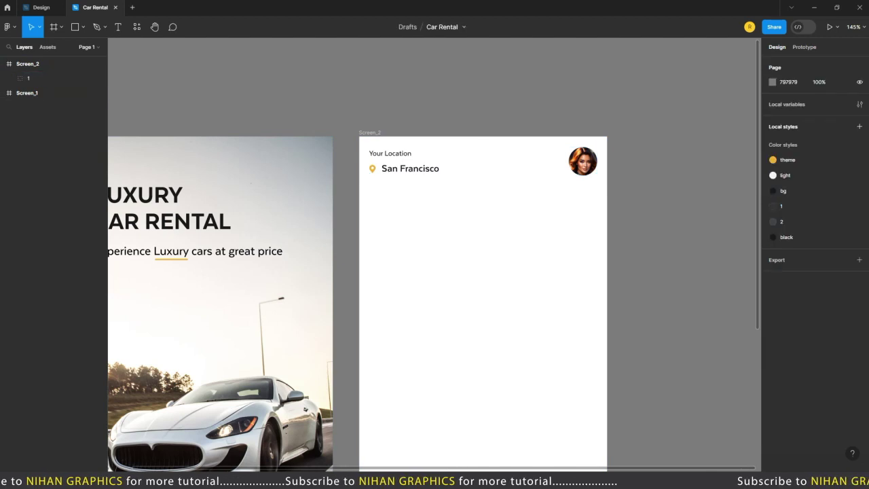
Add the heading text "Let's find a best Luxury car for you" on two lines below the location on Screen_2
{"action": "left_click", "coordinate": [371, 134]}
{"action": "key", "text": "Escape"}
{"action": "scroll", "coordinate": [464, 182], "scroll_direction": "up", "scroll_amount": 3}
{"action": "key", "text": "t"}
{"action": "left_click", "coordinate": [325, 210]}
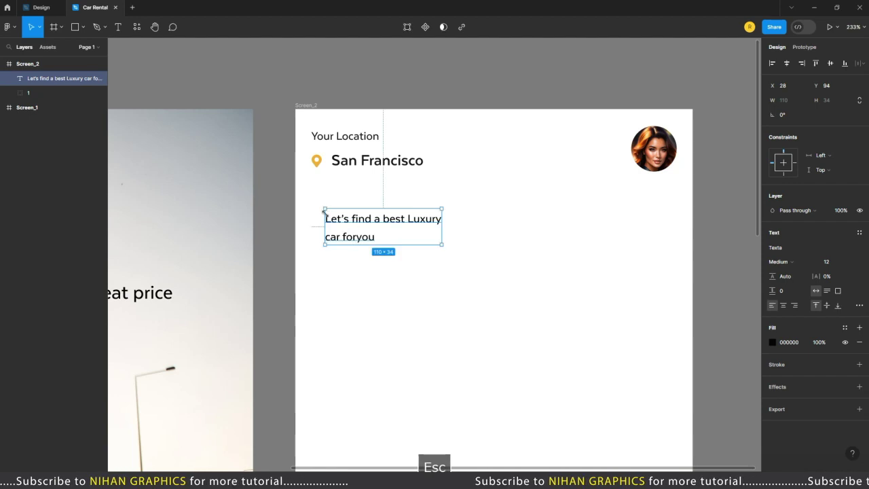
{"action": "key", "text": "Escape"}
Set the heading's font size to 31 with a tighter line height, and fix the missing space in "for you"
{"action": "scroll", "coordinate": [359, 229], "scroll_direction": "up", "scroll_amount": 2}
{"action": "scroll", "coordinate": [359, 229], "scroll_direction": "down", "scroll_amount": 3}
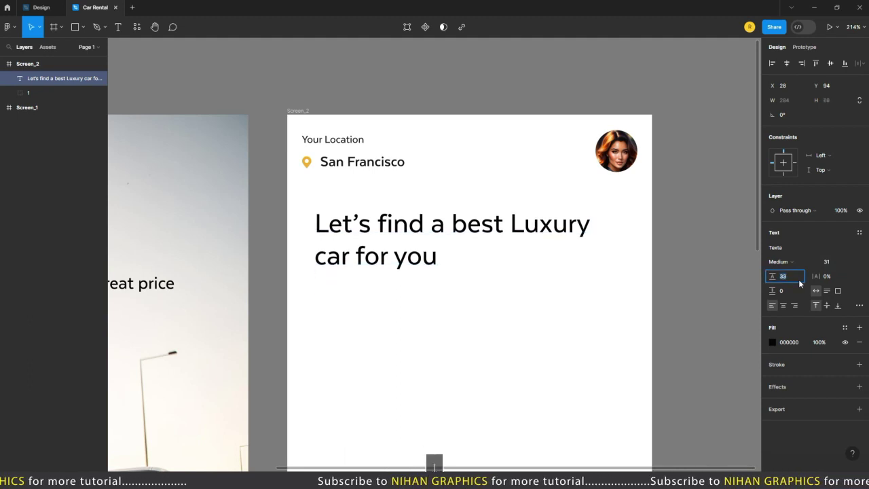
{"action": "key", "text": "Escape"}
{"action": "key", "text": "Escape"}
Show the five-column layout grid on Screen_2 and align the heading's left edge with the header group
{"action": "scroll", "coordinate": [421, 213], "scroll_direction": "up", "scroll_amount": 2}
{"action": "left_click", "coordinate": [845, 217]}
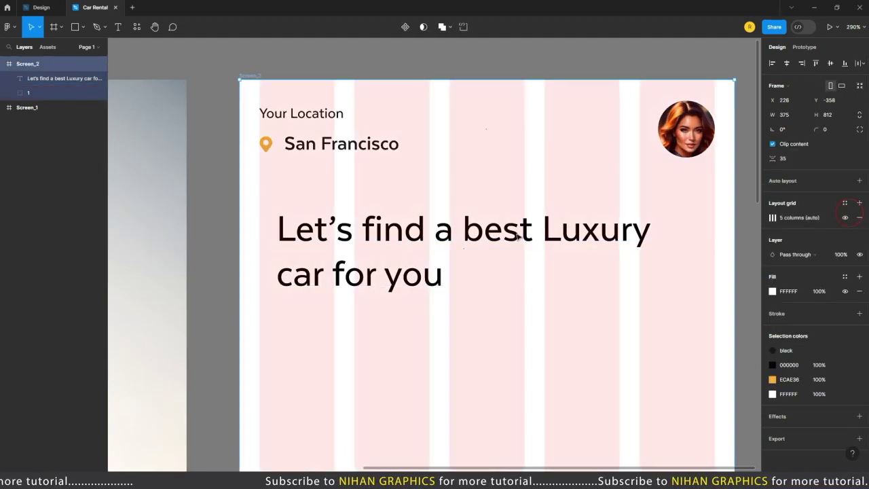
{"action": "left_click", "coordinate": [282, 233]}
{"action": "scroll", "coordinate": [282, 233], "scroll_direction": "up", "scroll_amount": 4}
{"action": "left_click", "coordinate": [434, 68], "text": "shift"}
{"action": "left_click", "coordinate": [772, 64]}
{"action": "scroll", "coordinate": [499, 173], "scroll_direction": "down", "scroll_amount": 5}
{"action": "left_click", "coordinate": [357, 197]}
{"action": "scroll", "coordinate": [356, 197], "scroll_direction": "down", "scroll_amount": 3}
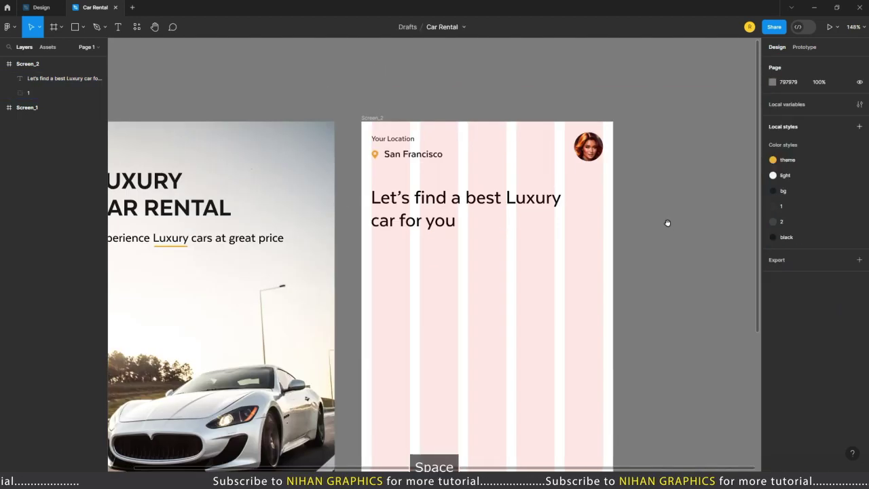
Hide the layout grid on Screen_2
{"action": "scroll", "coordinate": [438, 228], "scroll_direction": "up", "scroll_amount": 1}
{"action": "left_click", "coordinate": [437, 228], "text": "ctrl"}
{"action": "scroll", "coordinate": [464, 239], "scroll_direction": "up", "scroll_amount": 4}
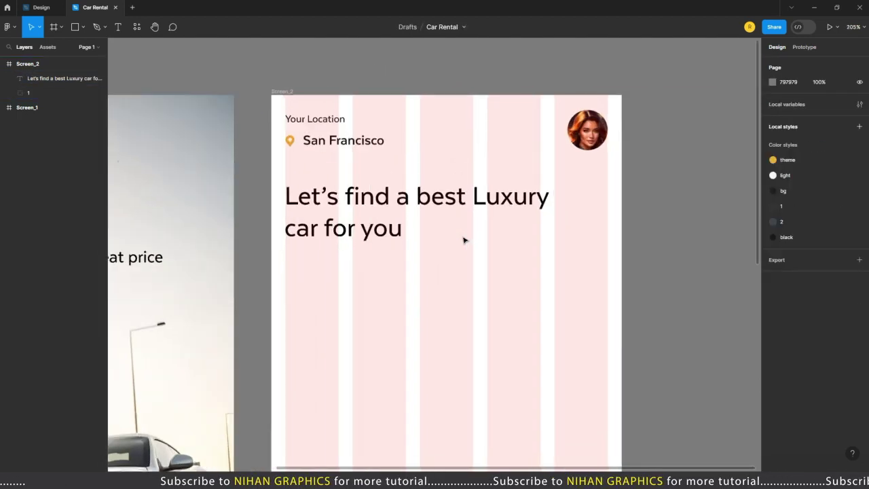
{"action": "left_click", "coordinate": [254, 77]}
{"action": "left_click", "coordinate": [845, 217]}
{"action": "left_click", "coordinate": [669, 212]}
{"action": "scroll", "coordinate": [669, 212], "scroll_direction": "down", "scroll_amount": 3}
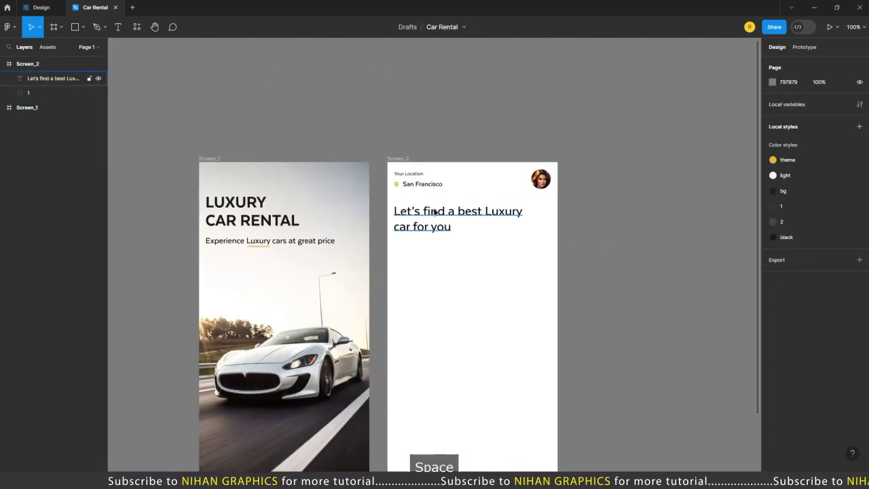
Change the heading's font weight to Bold
{"action": "scroll", "coordinate": [475, 224], "scroll_direction": "up", "scroll_amount": 2}
{"action": "left_click", "coordinate": [475, 224], "text": "ctrl"}
{"action": "left_click", "coordinate": [781, 261]}
{"action": "left_click", "coordinate": [788, 264]}
{"action": "scroll", "coordinate": [645, 239], "scroll_direction": "down", "scroll_amount": 2}
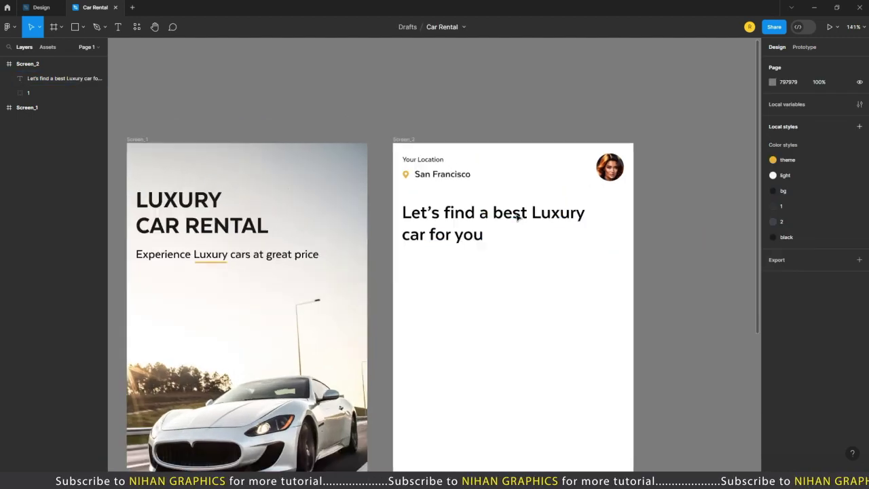
{"action": "left_click", "coordinate": [636, 238]}
{"action": "scroll", "coordinate": [539, 221], "scroll_direction": "up", "scroll_amount": 4}
{"action": "scroll", "coordinate": [539, 221], "scroll_direction": "down", "scroll_amount": 5}
Copy the yellow underline from Screen_1 into Screen_2 and place it under the word "Luxury" in the heading
{"action": "left_click_drag", "start_coordinate": [539, 221], "coordinate": [631, 253]}
{"action": "left_click", "coordinate": [353, 288], "text": "ctrl"}
{"action": "key", "text": "ctrl+c"}
{"action": "left_click", "coordinate": [607, 252]}
{"action": "key", "text": "ctrl+v"}
{"action": "scroll", "coordinate": [684, 261], "scroll_direction": "up", "scroll_amount": 4}
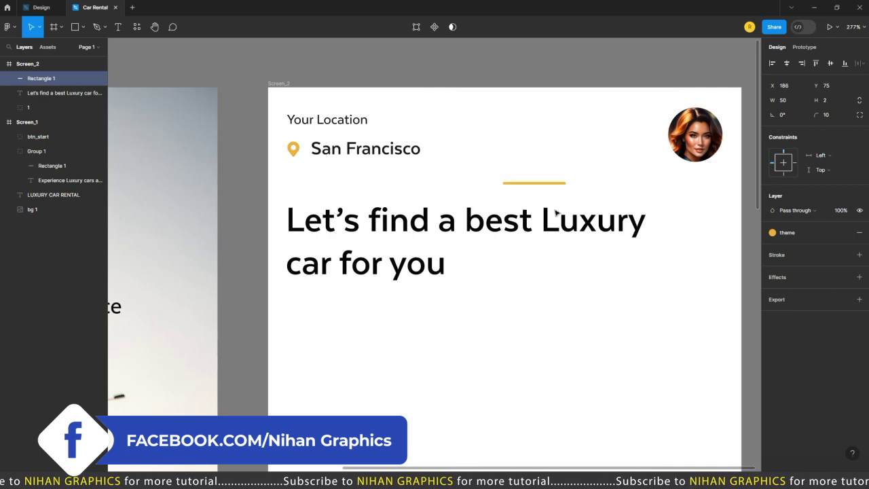
{"action": "scroll", "coordinate": [646, 254], "scroll_direction": "up", "scroll_amount": 4}
{"action": "left_click_drag", "start_coordinate": [618, 278], "coordinate": [569, 317]}
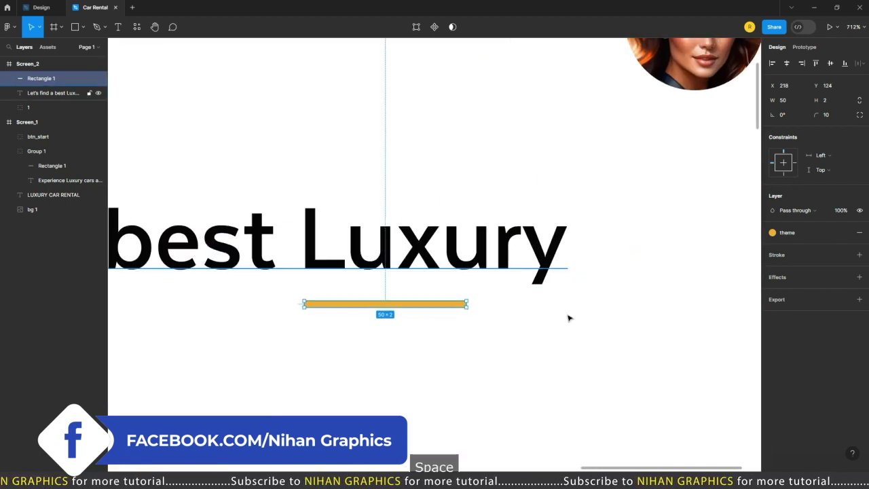
Set the width of the underline beneath "Luxury" to 80
{"action": "left_click", "coordinate": [787, 99]}
{"action": "key", "text": "shift+Up"}
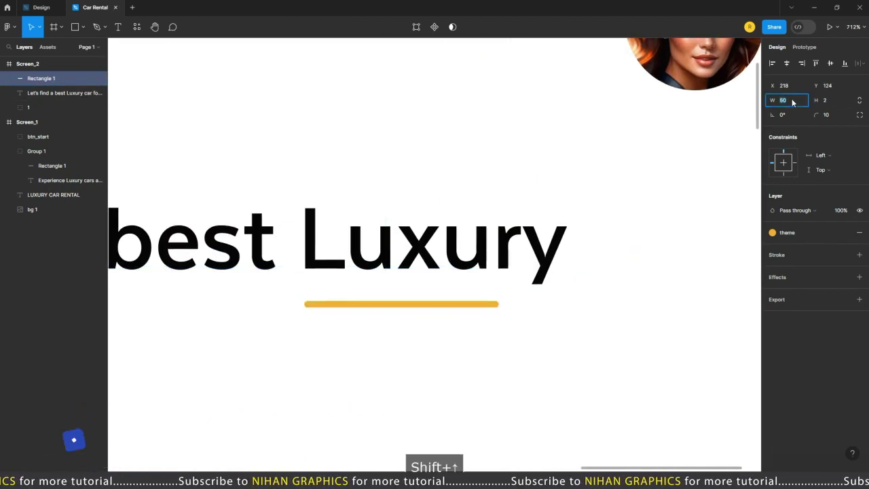
{"action": "scroll", "coordinate": [563, 129], "scroll_direction": "down", "scroll_amount": 7}
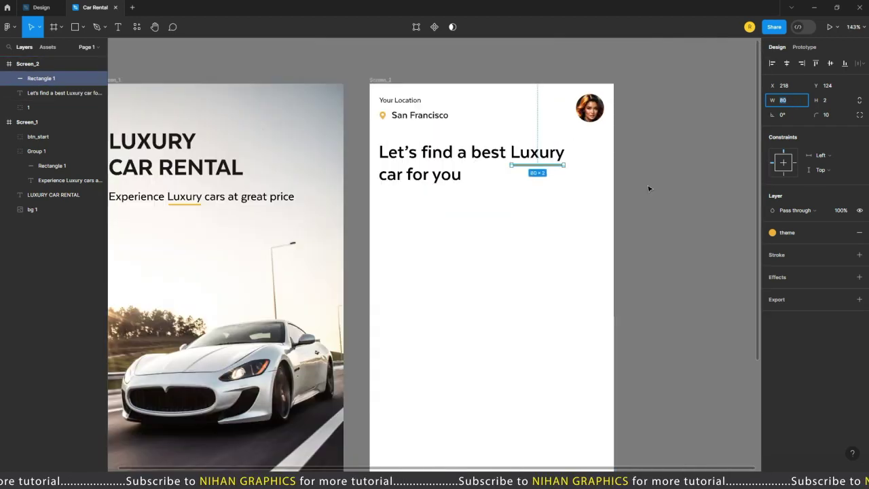
{"action": "left_click", "coordinate": [684, 188]}
Duplicate the underline beneath the word "car" and set the copy's width to 30
{"action": "left_click_drag", "start_coordinate": [684, 188], "coordinate": [674, 143]}
{"action": "scroll", "coordinate": [576, 120], "scroll_direction": "up", "scroll_amount": 4}
{"action": "left_click", "coordinate": [521, 119]}
{"action": "left_click_drag", "start_coordinate": [542, 115], "coordinate": [378, 229]}
{"action": "scroll", "coordinate": [392, 292], "scroll_direction": "up", "scroll_amount": 10}
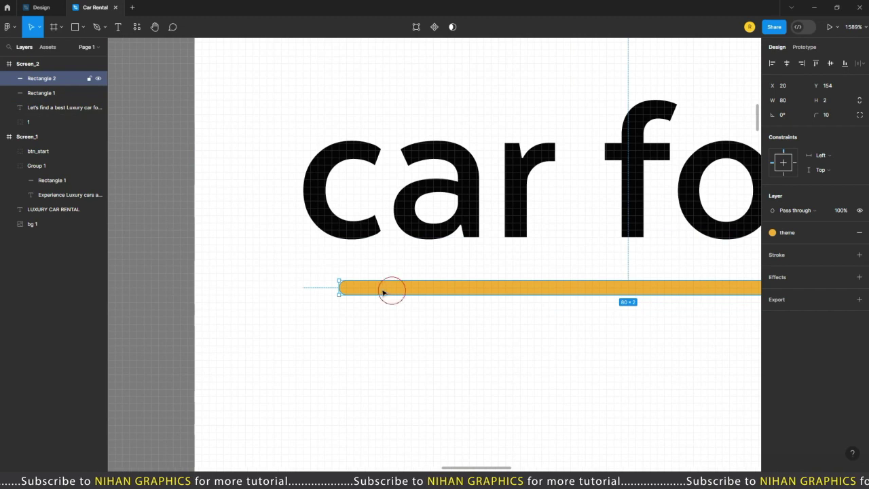
{"action": "scroll", "coordinate": [359, 292], "scroll_direction": "down", "scroll_amount": 5}
{"action": "left_click", "coordinate": [785, 100]}
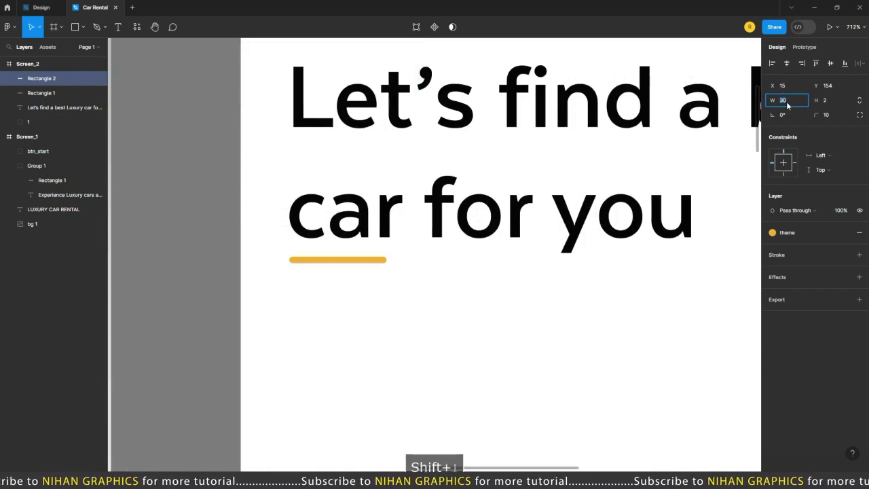
{"action": "scroll", "coordinate": [367, 300], "scroll_direction": "down", "scroll_amount": 7}
{"action": "left_click", "coordinate": [729, 292]}
{"action": "left_click_drag", "start_coordinate": [735, 292], "coordinate": [693, 257]}
Group the heading text with its two underlines
{"action": "scroll", "coordinate": [343, 272], "scroll_direction": "up", "scroll_amount": 4}
{"action": "left_click", "coordinate": [302, 227]}
{"action": "scroll", "coordinate": [383, 208], "scroll_direction": "down", "scroll_amount": 5}
{"action": "left_click", "coordinate": [366, 163], "text": "shift"}
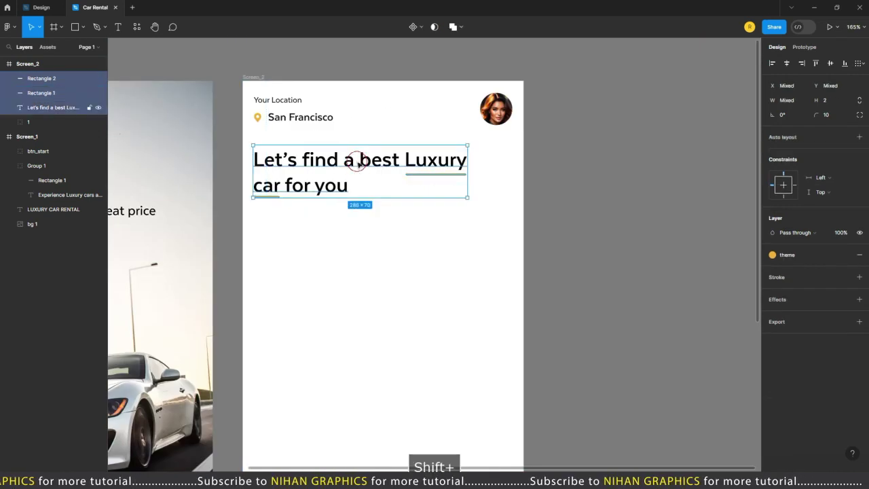
{"action": "key", "text": "ctrl+g"}
{"action": "left_click", "coordinate": [617, 245]}
{"action": "scroll", "coordinate": [627, 210], "scroll_direction": "down", "scroll_amount": 3}
{"action": "left_click", "coordinate": [454, 122]}
{"action": "scroll", "coordinate": [456, 126], "scroll_direction": "up", "scroll_amount": 3}
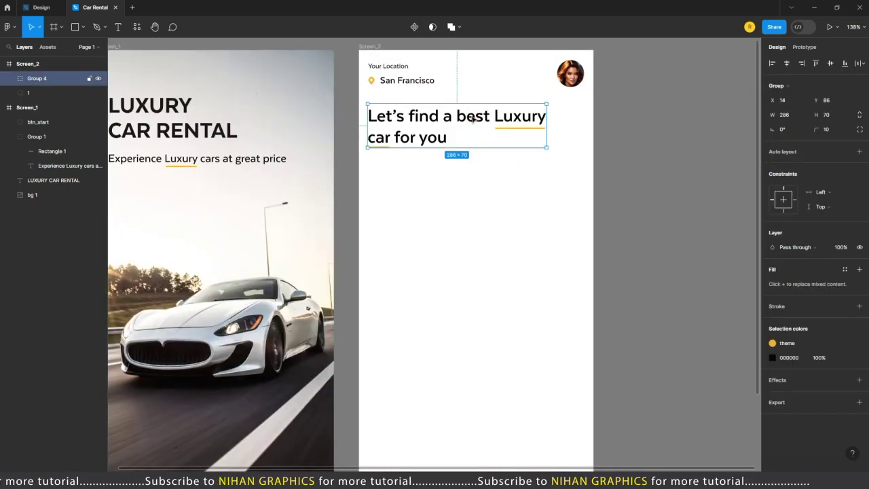
{"action": "left_click", "coordinate": [640, 165]}
Draw a 345 × 39 rectangle below the heading between the outer column edges, showing the layout grid only while drawing
{"action": "scroll", "coordinate": [577, 145], "scroll_direction": "up", "scroll_amount": 3}
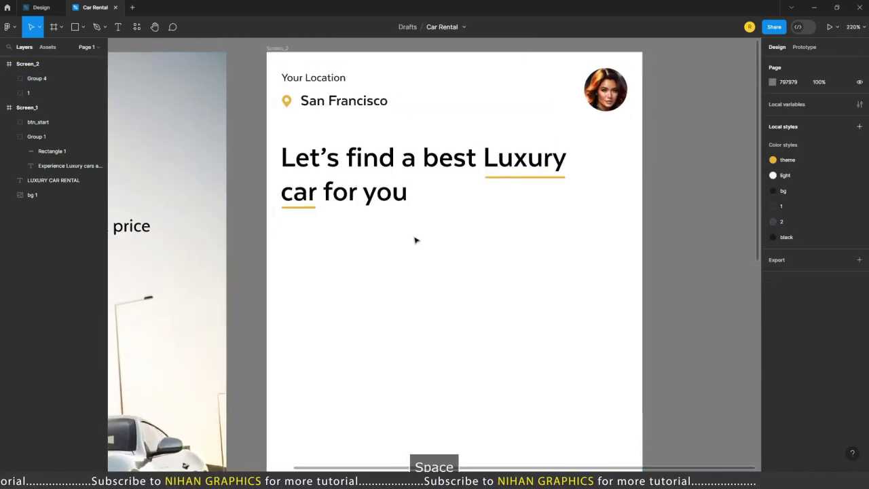
{"action": "left_click", "coordinate": [415, 238]}
{"action": "left_click", "coordinate": [845, 217]}
{"action": "key", "text": "Escape"}
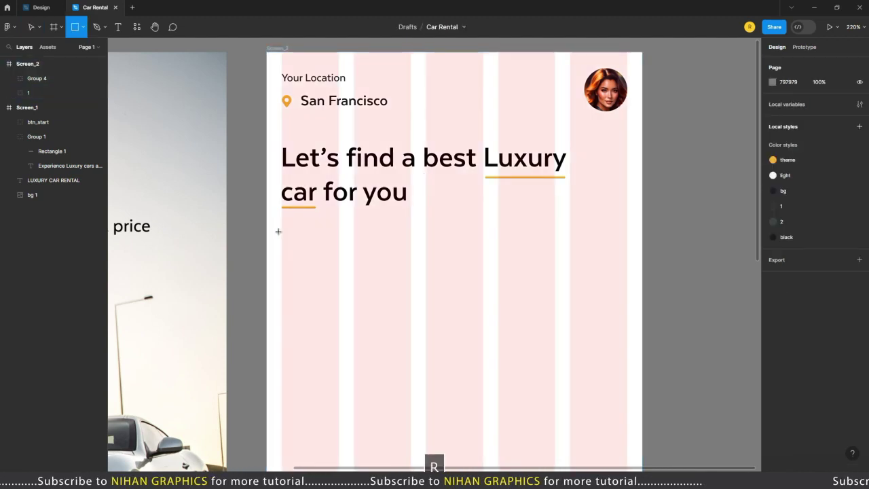
{"action": "left_click_drag", "start_coordinate": [278, 231], "coordinate": [625, 275]}
{"action": "left_click_drag", "start_coordinate": [528, 252], "coordinate": [516, 255]}
{"action": "key", "text": "Escape"}
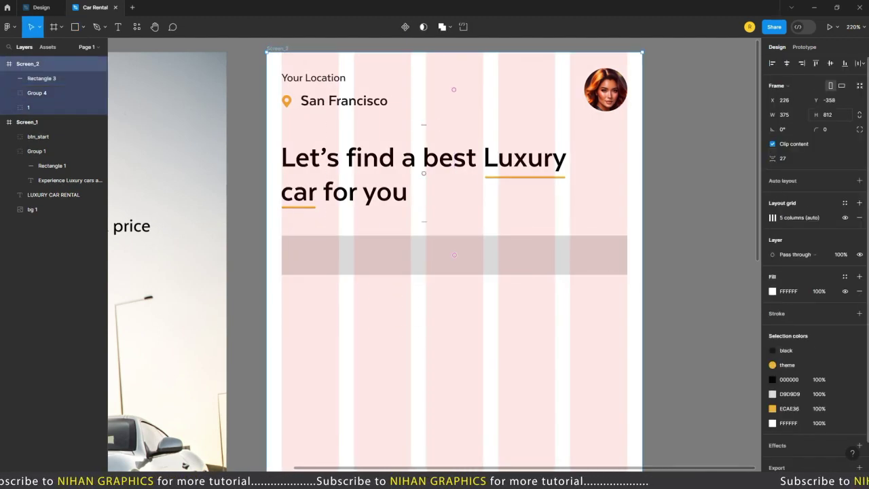
{"action": "left_click", "coordinate": [844, 218]}
Apply the light color style to the new rectangle and round its corners
{"action": "left_click", "coordinate": [611, 254]}
{"action": "left_click", "coordinate": [844, 232]}
{"action": "left_click", "coordinate": [672, 304]}
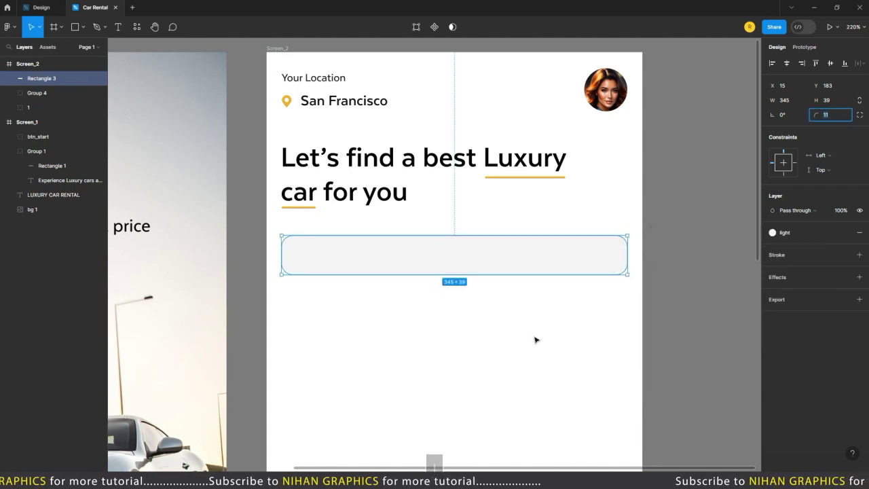
{"action": "key", "text": "Escape"}
{"action": "key", "text": "Escape"}
{"action": "scroll", "coordinate": [514, 197], "scroll_direction": "down", "scroll_amount": 3}
{"action": "scroll", "coordinate": [582, 293], "scroll_direction": "up", "scroll_amount": 6}
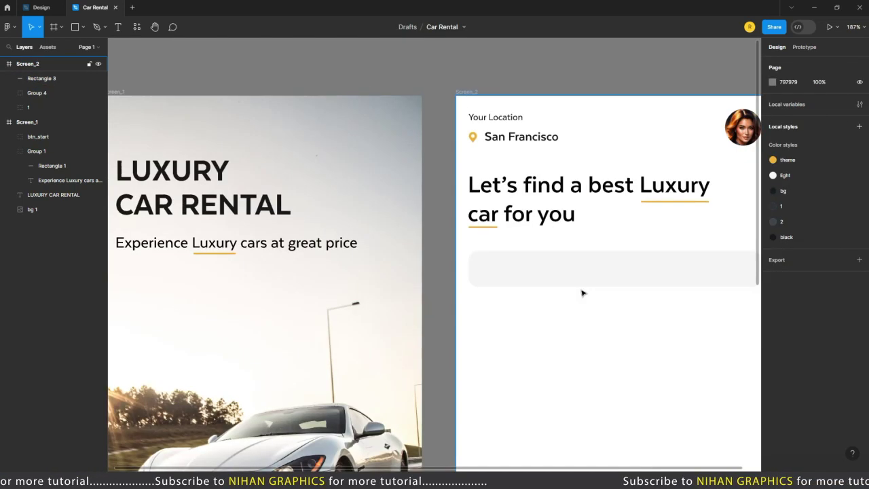
Import the ic_search and ic_filter icons from the ui assets folder into the Figma design
{"action": "key", "text": "alt+Tab"}
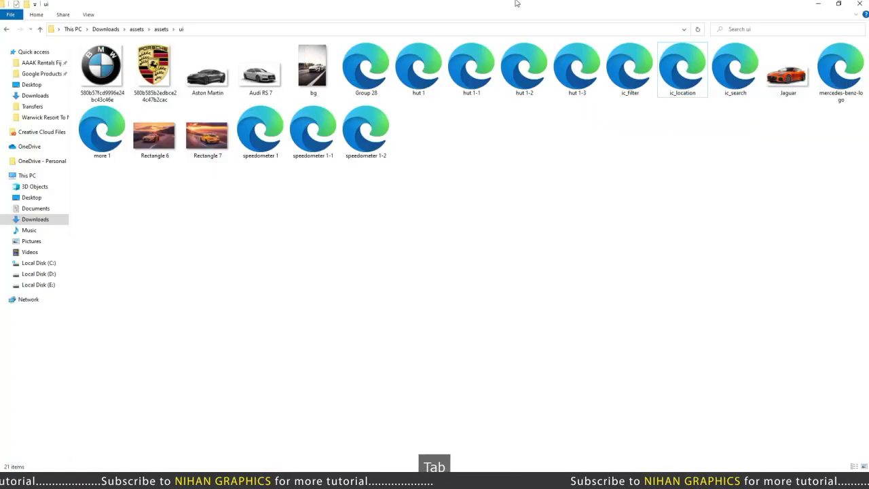
{"action": "key", "text": "alt+Tab"}
{"action": "left_click_drag", "start_coordinate": [736, 69], "coordinate": [340, 329]}
{"action": "key", "text": "alt+Tab"}
{"action": "left_click_drag", "start_coordinate": [630, 74], "coordinate": [588, 325]}
{"action": "key", "text": "alt+Tab"}
Place the search icon inside the left end of the search bar and align their vertical centers
{"action": "scroll", "coordinate": [291, 319], "scroll_direction": "up", "scroll_amount": 5}
{"action": "left_click", "coordinate": [322, 302]}
{"action": "left_click_drag", "start_coordinate": [320, 299], "coordinate": [309, 318]}
{"action": "left_click", "coordinate": [407, 299], "text": "ctrl+shift"}
{"action": "left_click", "coordinate": [830, 63]}
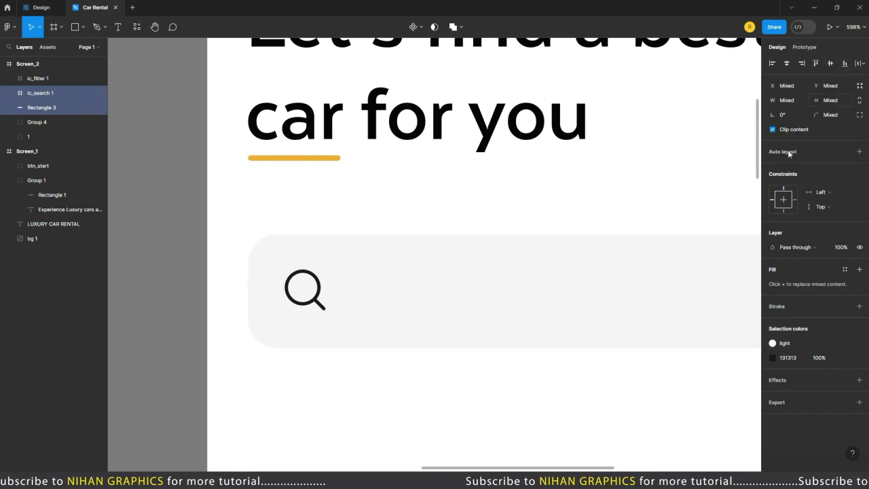
{"action": "left_click", "coordinate": [434, 203]}
{"action": "left_click", "coordinate": [296, 287]}
{"action": "key", "text": "alt"}
{"action": "key", "text": "alt+Left"}
{"action": "key", "text": "alt+Left"}
Move the filter icon to the right end of the search bar and align its vertical center with the bar
{"action": "scroll", "coordinate": [204, 288], "scroll_direction": "down", "scroll_amount": 5}
{"action": "left_click", "coordinate": [632, 312]}
{"action": "left_click_drag", "start_coordinate": [494, 298], "coordinate": [541, 282]}
{"action": "left_click", "coordinate": [702, 262]}
{"action": "key", "text": "ctrl+z"}
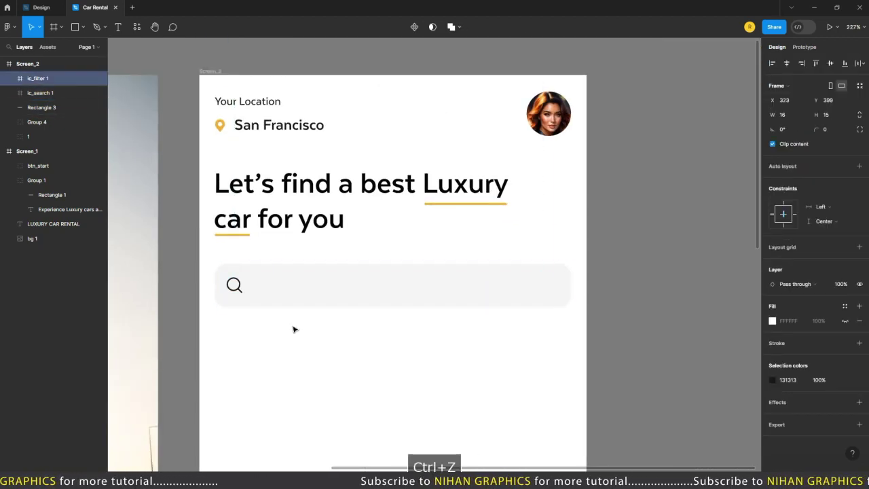
{"action": "scroll", "coordinate": [570, 285], "scroll_direction": "up", "scroll_amount": 5}
{"action": "left_click", "coordinate": [570, 288], "text": "shift"}
{"action": "left_click", "coordinate": [830, 63]}
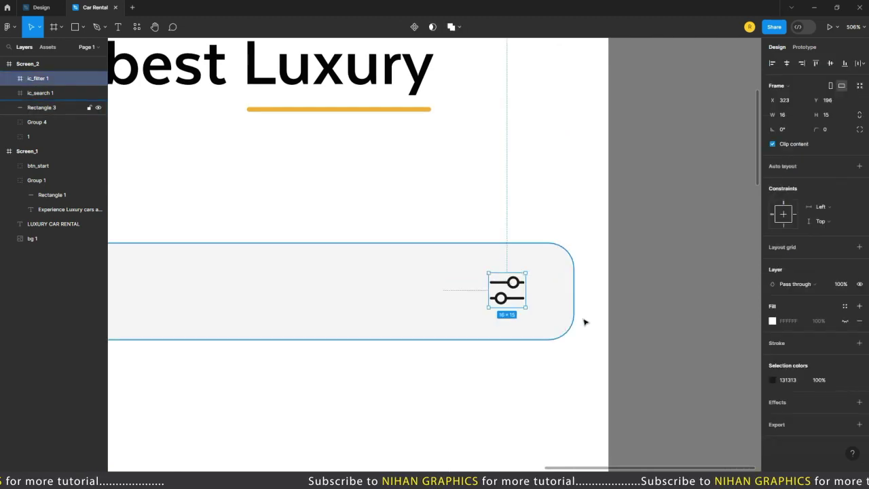
Nudge the filter icon closer to the search bar's right edge and align their vertical centers again
{"action": "scroll", "coordinate": [585, 322], "scroll_direction": "down", "scroll_amount": 5}
{"action": "left_click", "coordinate": [279, 297]}
{"action": "scroll", "coordinate": [275, 302], "scroll_direction": "up", "scroll_amount": 10}
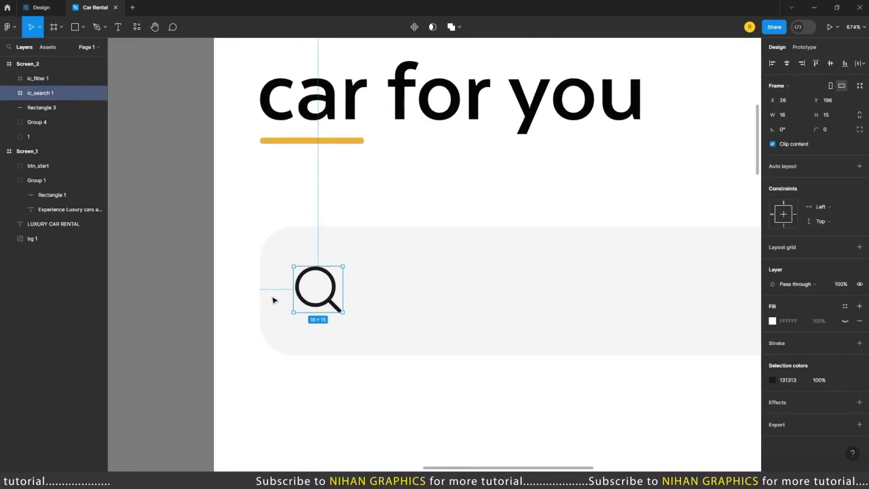
{"action": "scroll", "coordinate": [244, 303], "scroll_direction": "down", "scroll_amount": 10}
{"action": "left_click", "coordinate": [480, 293]}
{"action": "scroll", "coordinate": [514, 314], "scroll_direction": "up", "scroll_amount": 8}
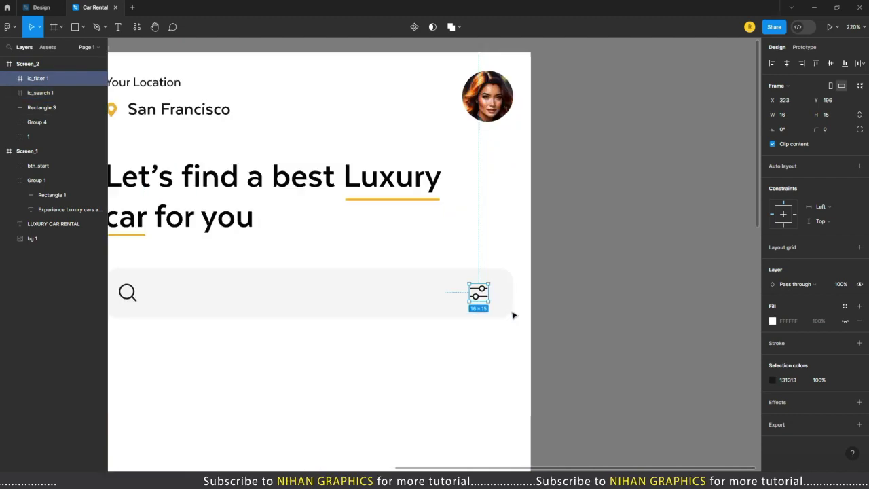
{"action": "key", "text": "alt+shift+Right"}
{"action": "left_click", "coordinate": [502, 254], "text": "ctrl+shift"}
{"action": "left_click", "coordinate": [830, 63]}
{"action": "left_click", "coordinate": [663, 213]}
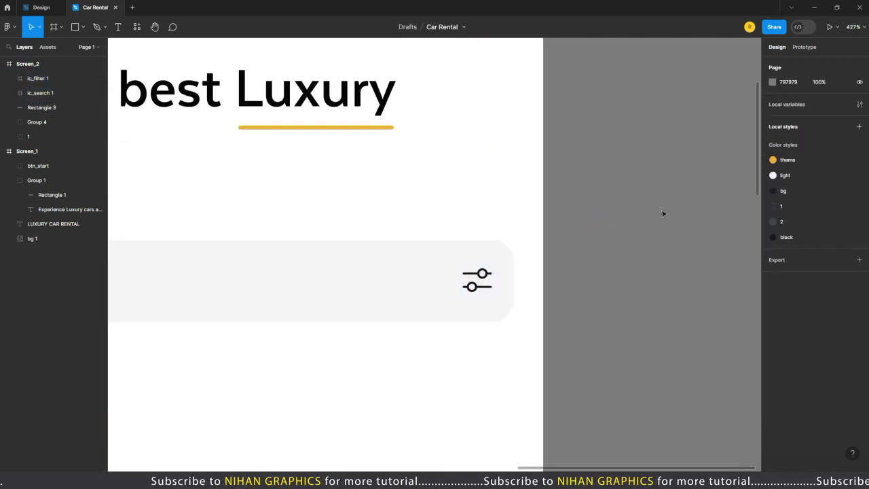
{"action": "scroll", "coordinate": [663, 213], "scroll_direction": "down", "scroll_amount": 6}
{"action": "left_click_drag", "start_coordinate": [468, 255], "coordinate": [448, 278]}
{"action": "scroll", "coordinate": [448, 277], "scroll_direction": "up", "scroll_amount": 2}
{"action": "left_click", "coordinate": [290, 97]}
{"action": "left_click", "coordinate": [669, 159]}
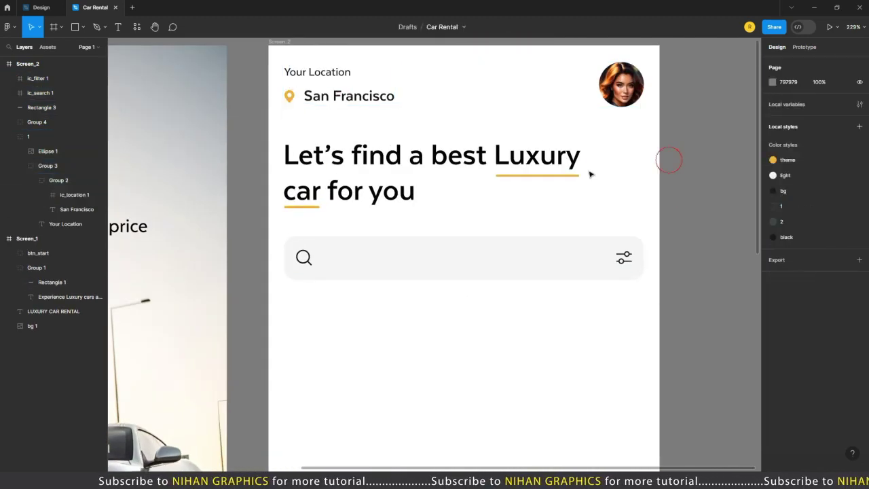
Add the placeholder text "Search a car here..." beside the search icon
{"action": "scroll", "coordinate": [378, 280], "scroll_direction": "up", "scroll_amount": 2}
{"action": "key", "text": "space"}
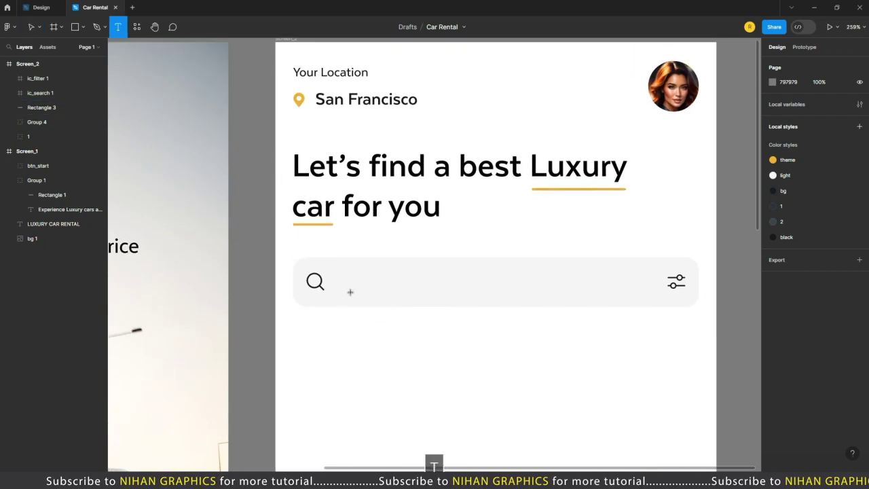
{"action": "left_click", "coordinate": [351, 292]}
{"action": "type", "text": "Search a"}
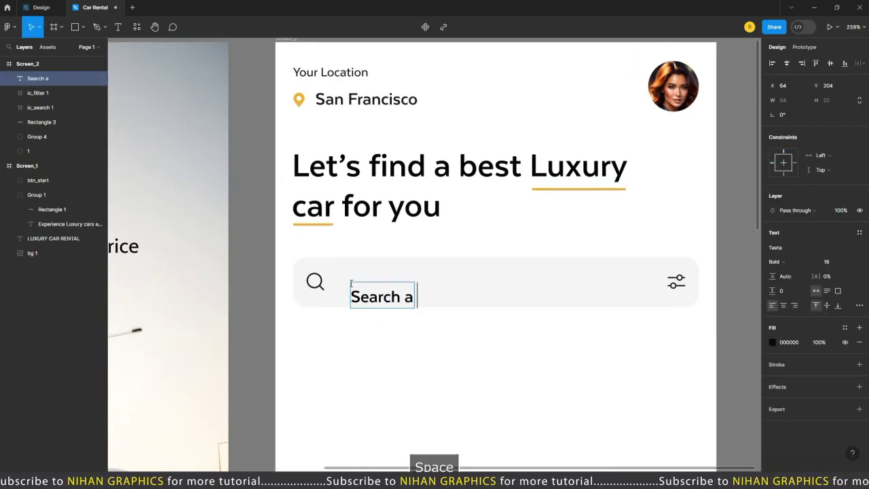
{"action": "scroll", "coordinate": [375, 303], "scroll_direction": "up", "scroll_amount": 5}
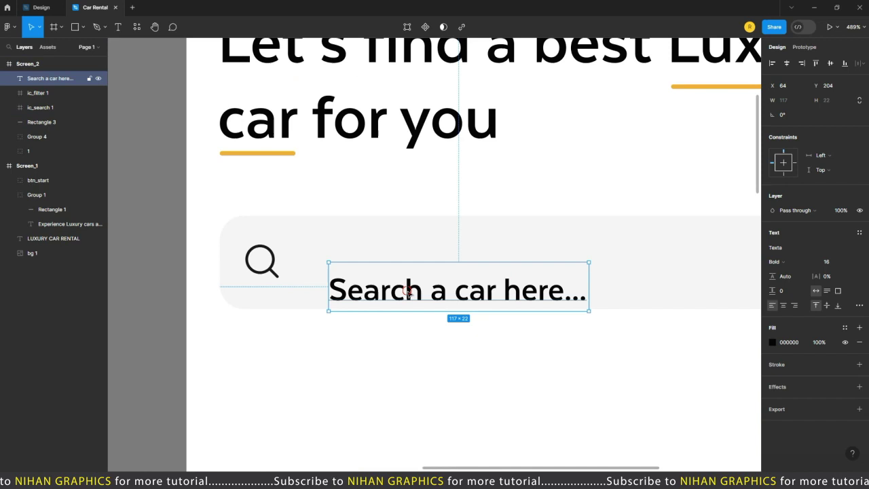
Move the placeholder text up into the search bar and align its vertical center with the bar
{"action": "left_click_drag", "start_coordinate": [408, 290], "coordinate": [394, 257]}
{"action": "left_click", "coordinate": [611, 265], "text": "shift"}
{"action": "left_click", "coordinate": [830, 63]}
{"action": "scroll", "coordinate": [267, 237], "scroll_direction": "down", "scroll_amount": 5}
Set the placeholder text's fill to 9B9999 at 100% opacity and its font weight to Medium
{"action": "scroll", "coordinate": [437, 251], "scroll_direction": "up", "scroll_amount": 4}
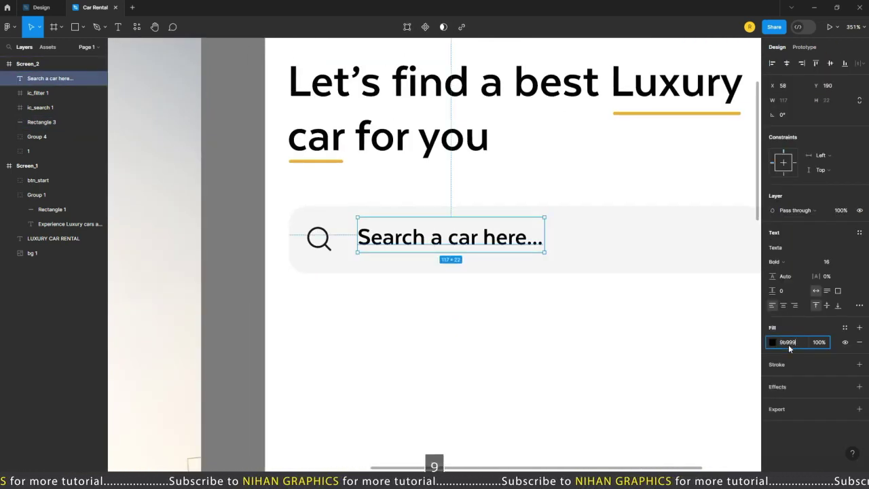
{"action": "key", "text": "Return"}
{"action": "left_click", "coordinate": [777, 261]}
{"action": "left_click", "coordinate": [789, 249]}
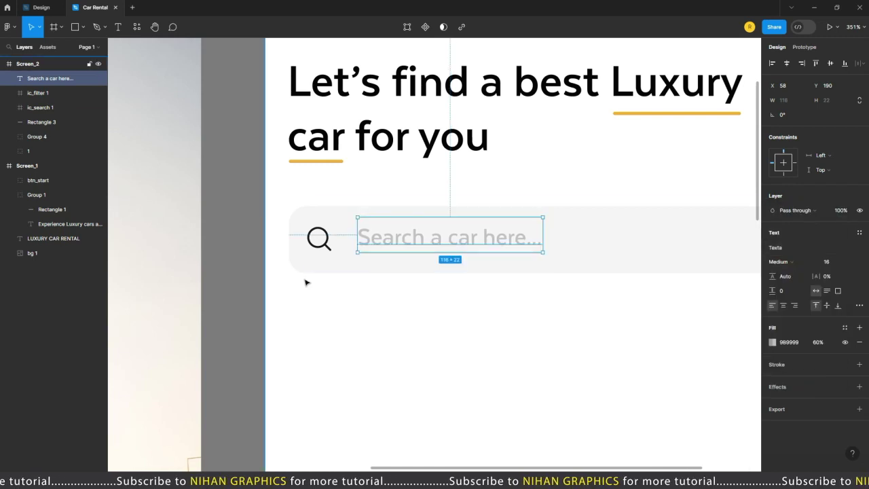
{"action": "scroll", "coordinate": [423, 259], "scroll_direction": "up", "scroll_amount": 1}
{"action": "type", "text": "100"}
{"action": "key", "text": "Return"}
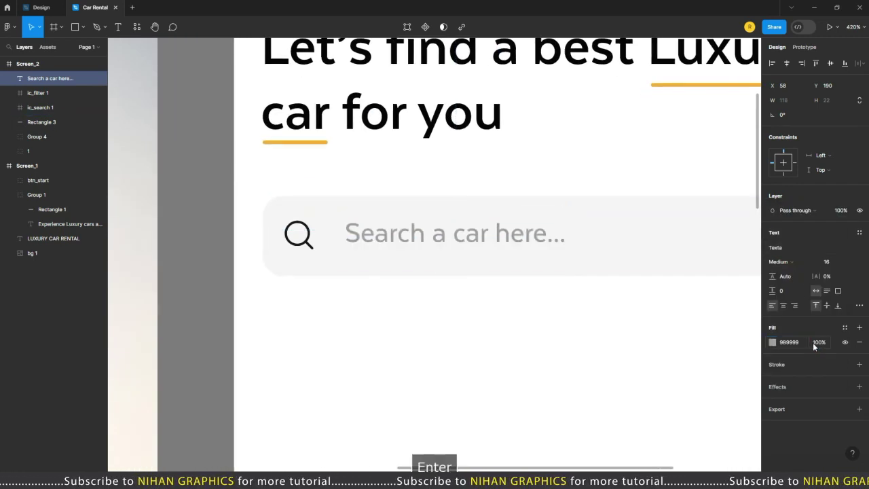
Shift the "Search a car here..." placeholder 3 px left and 1 px down to X 55, Y 191
{"action": "left_click", "coordinate": [412, 246]}
{"action": "key", "text": "Left"}
{"action": "key", "text": "Left"}
{"action": "key", "text": "Left"}
{"action": "key", "text": "Down"}
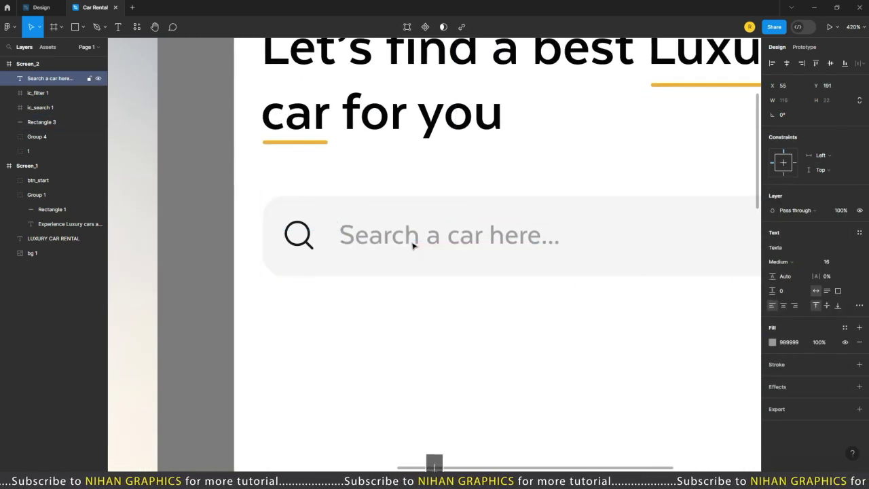
{"action": "scroll", "coordinate": [413, 246], "scroll_direction": "down", "scroll_amount": 6}
{"action": "left_click", "coordinate": [595, 247]}
{"action": "scroll", "coordinate": [595, 247], "scroll_direction": "down", "scroll_amount": 2}
{"action": "scroll", "coordinate": [595, 246], "scroll_direction": "up", "scroll_amount": 2}
{"action": "left_click_drag", "start_coordinate": [634, 300], "coordinate": [637, 248]}
{"action": "scroll", "coordinate": [637, 249], "scroll_direction": "up", "scroll_amount": 2}
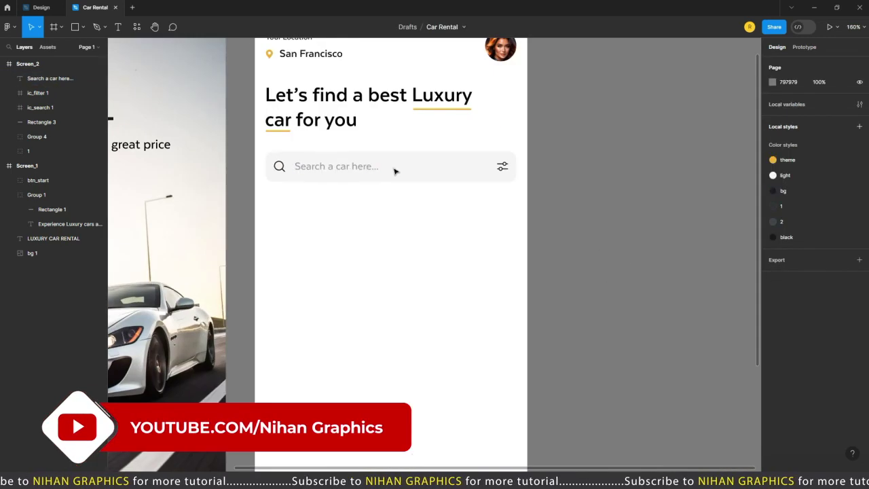
Group the search icon, placeholder text, filter icon and search bar background on Screen_2
{"action": "left_click", "coordinate": [279, 166]}
{"action": "left_click", "coordinate": [310, 170], "text": "shift"}
{"action": "left_click", "coordinate": [502, 166], "text": "shift"}
{"action": "left_click", "coordinate": [442, 177], "text": "shift"}
{"action": "key", "text": "ctrl+g"}
{"action": "left_click", "coordinate": [341, 170], "text": "ctrl"}
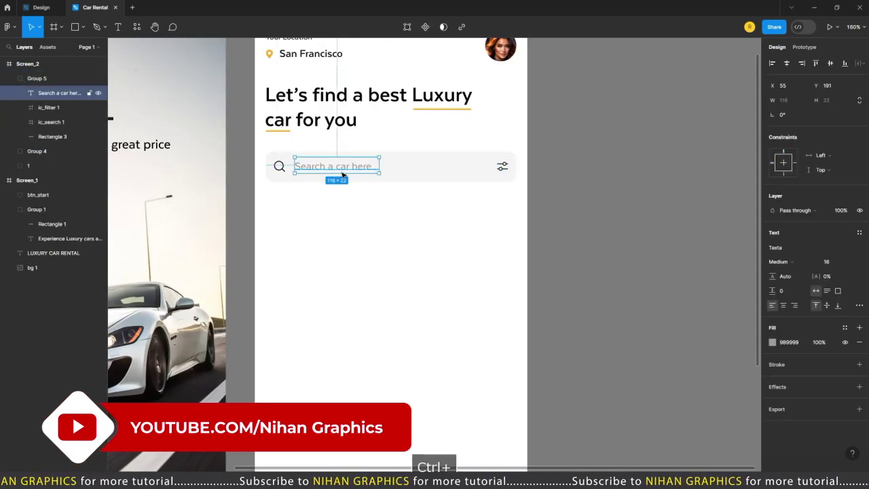
Rename the new search bar group as search
{"action": "key", "text": "shift+0"}
{"action": "left_click_drag", "start_coordinate": [671, 238], "coordinate": [644, 207]}
{"action": "left_click", "coordinate": [36, 78]}
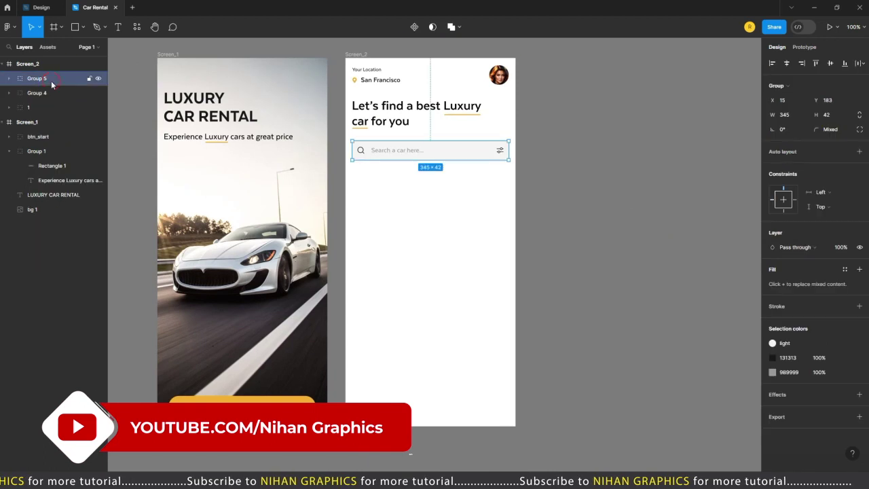
{"action": "double_click", "coordinate": [43, 79]}
{"action": "type", "text": "sear"}
{"action": "left_click", "coordinate": [642, 144]}
{"action": "left_click_drag", "start_coordinate": [525, 167], "coordinate": [528, 156]}
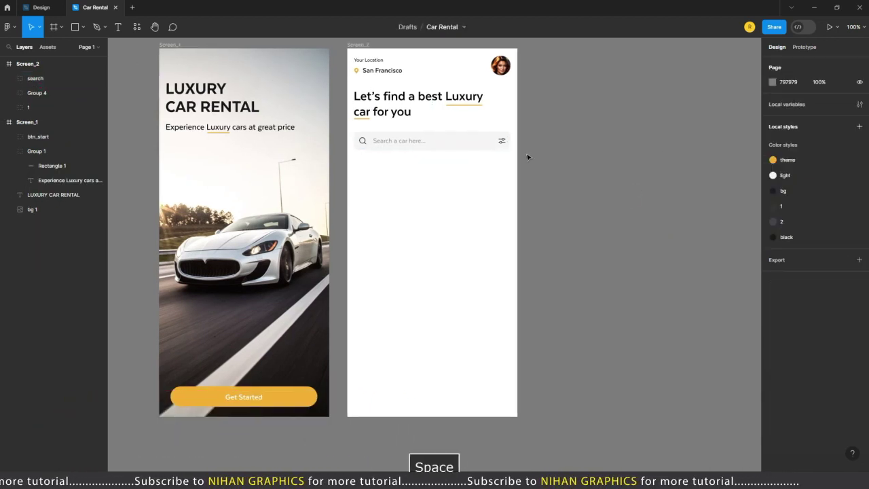
Nudge the search group down slightly to widen the gap below the heading
{"action": "scroll", "coordinate": [435, 152], "scroll_direction": "up", "scroll_amount": 1}
{"action": "scroll", "coordinate": [438, 152], "scroll_direction": "down", "scroll_amount": 3}
{"action": "left_click_drag", "start_coordinate": [431, 149], "coordinate": [456, 167]}
{"action": "scroll", "coordinate": [429, 156], "scroll_direction": "up", "scroll_amount": 4}
{"action": "left_click", "coordinate": [423, 156]}
{"action": "left_click", "coordinate": [564, 158]}
Draw a full-width rectangle about 375 × 544 covering Screen_2 from below the search bar to its bottom edge
{"action": "scroll", "coordinate": [525, 157], "scroll_direction": "down", "scroll_amount": 4}
{"action": "scroll", "coordinate": [560, 276], "scroll_direction": "up", "scroll_amount": 1}
{"action": "left_click_drag", "start_coordinate": [568, 274], "coordinate": [572, 296]}
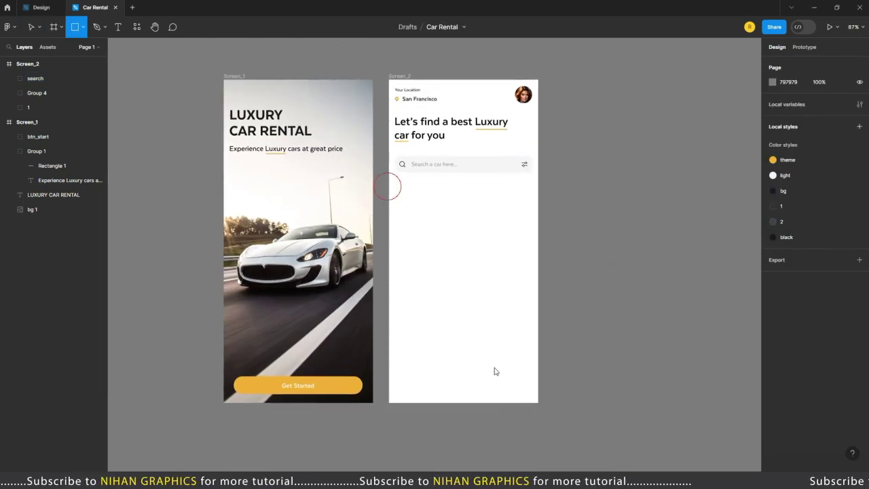
{"action": "left_click_drag", "start_coordinate": [388, 185], "coordinate": [540, 403]}
{"action": "scroll", "coordinate": [530, 407], "scroll_direction": "up", "scroll_amount": 5, "text": "ctrl"}
{"action": "scroll", "coordinate": [533, 397], "scroll_direction": "down", "scroll_amount": 4, "text": "ctrl"}
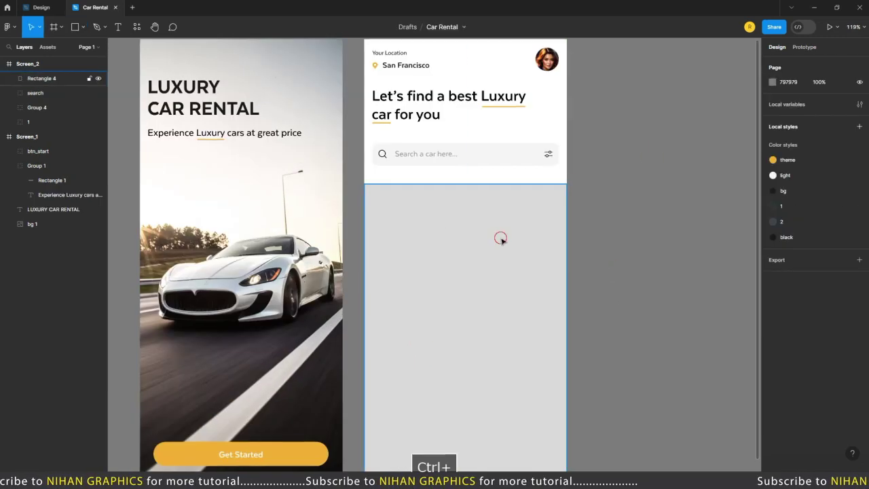
{"action": "left_click", "coordinate": [500, 238]}
Round the rectangle's two upper corners with a radius of 22 and fill it with the bg color style
{"action": "scroll", "coordinate": [500, 239], "scroll_direction": "down", "scroll_amount": 3, "text": "ctrl"}
{"action": "scroll", "coordinate": [603, 216], "scroll_direction": "up", "scroll_amount": 5, "text": "ctrl"}
{"action": "left_click_drag", "start_coordinate": [575, 173], "coordinate": [558, 188], "text": "alt"}
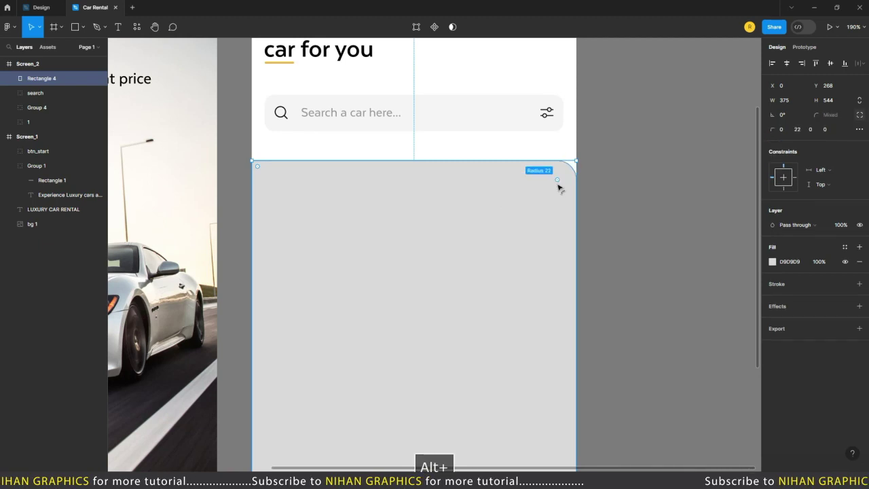
{"action": "left_click", "coordinate": [845, 246]}
{"action": "left_click", "coordinate": [682, 332]}
{"action": "left_click", "coordinate": [605, 184]}
{"action": "scroll", "coordinate": [605, 183], "scroll_direction": "down", "scroll_amount": 5, "text": "ctrl"}
{"action": "scroll", "coordinate": [647, 212], "scroll_direction": "up", "scroll_amount": 3, "text": "ctrl"}
{"action": "scroll", "coordinate": [646, 211], "scroll_direction": "down", "scroll_amount": 2, "text": "ctrl"}
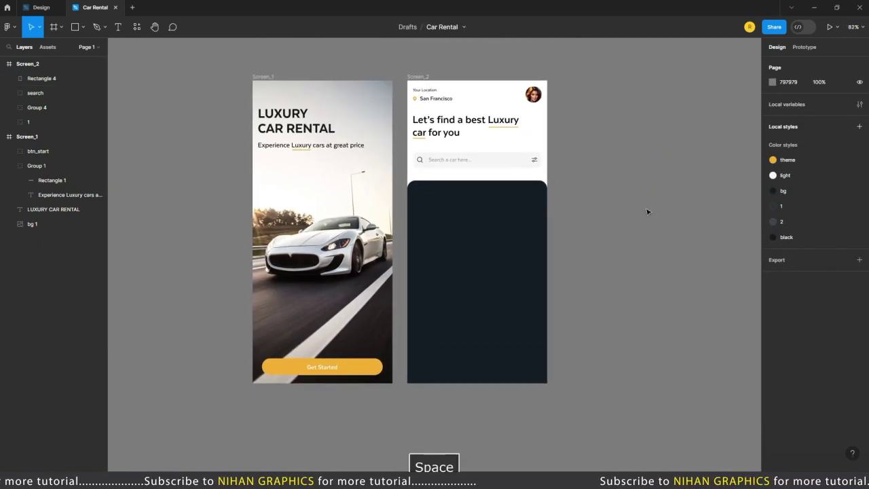
Extend the dark panel's top edge up to Y 268, making the panel 544 high
{"action": "left_click", "coordinate": [462, 213]}
{"action": "scroll", "coordinate": [462, 213], "scroll_direction": "up", "scroll_amount": 5, "text": "ctrl"}
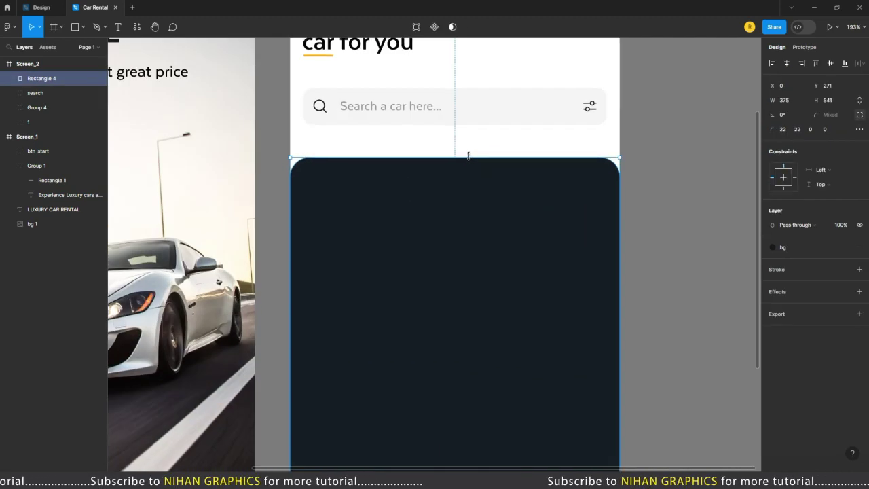
{"action": "left_click_drag", "start_coordinate": [468, 155], "coordinate": [468, 151]}
{"action": "left_click", "coordinate": [708, 179]}
{"action": "scroll", "coordinate": [708, 178], "scroll_direction": "down", "scroll_amount": 5}
Set the dark panel's top-left corner radius to 25
{"action": "left_click", "coordinate": [484, 227]}
{"action": "left_click", "coordinate": [786, 129]}
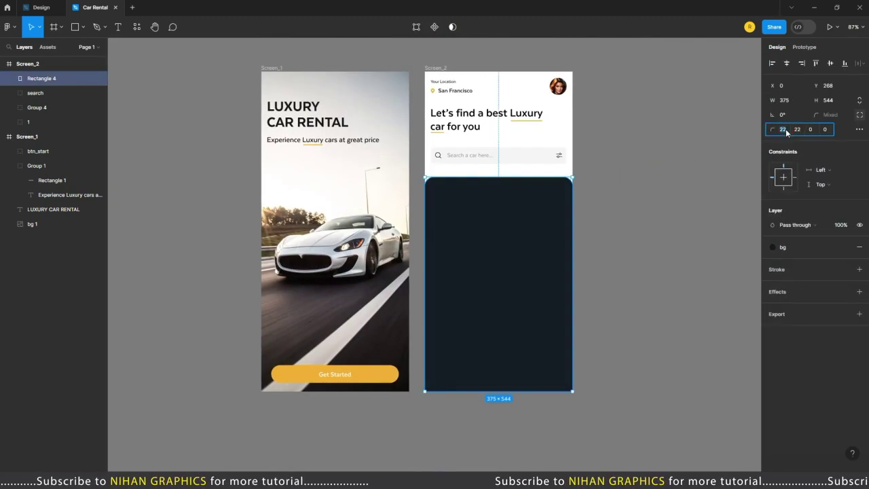
{"action": "type", "text": "25"}
{"action": "key", "text": "Return"}
{"action": "left_click", "coordinate": [706, 210]}
{"action": "left_click_drag", "start_coordinate": [682, 238], "coordinate": [609, 228]}
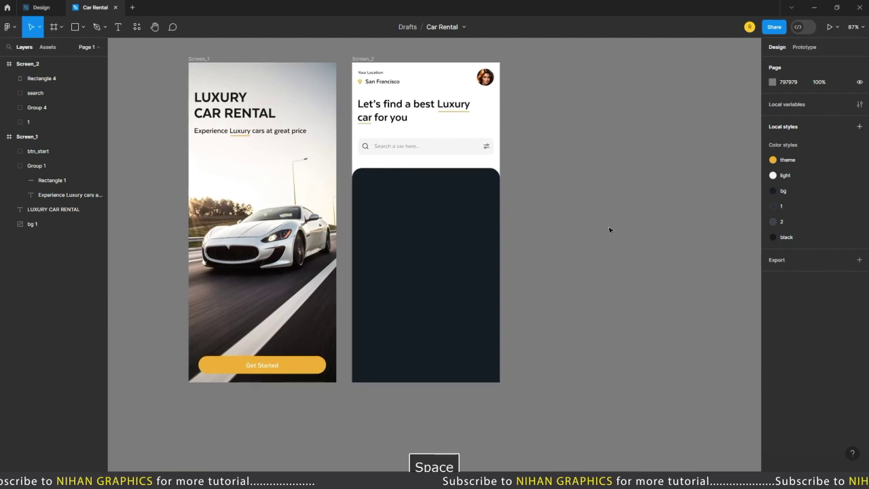
Draw a thin handle bar about 44 × 4 near the dark panel's top edge
{"action": "scroll", "coordinate": [434, 178], "scroll_direction": "up", "scroll_amount": 6}
{"action": "key", "text": "r"}
{"action": "mouse_move", "coordinate": [382, 190]}
{"action": "left_mouse_down"}
{"action": "mouse_move", "coordinate": [408, 222]}
{"action": "mouse_move", "coordinate": [473, 195]}
{"action": "left_mouse_up"}
{"action": "scroll", "coordinate": [400, 204], "scroll_direction": "up", "scroll_amount": 3}
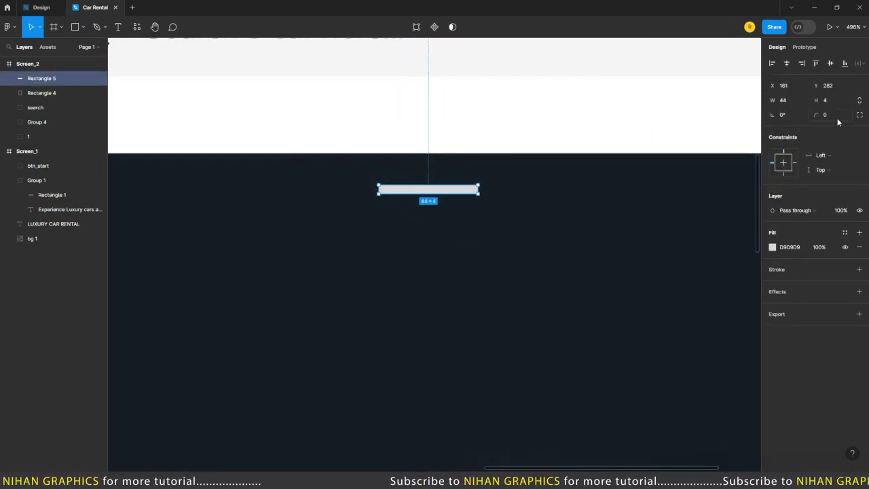
Center the handle bar horizontally with height 3 and corner radius 10, and fill it with color style 2
{"action": "type", "text": "3"}
{"action": "key", "text": "Return"}
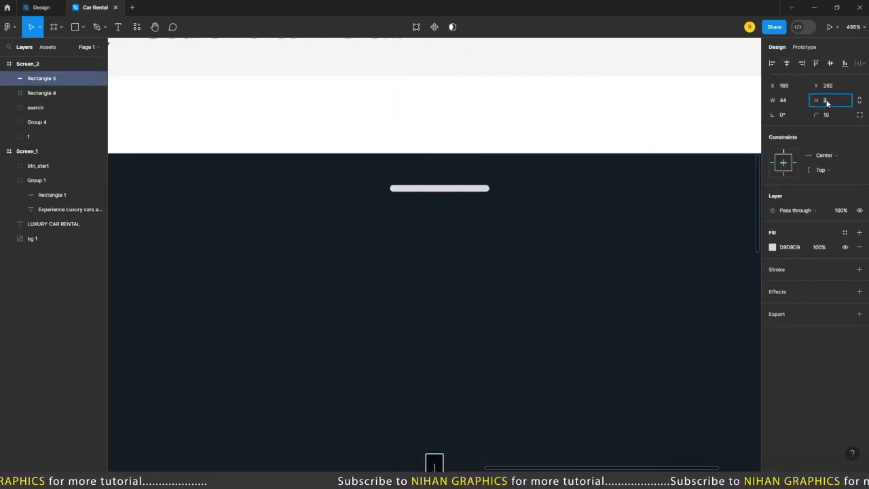
{"action": "left_click", "coordinate": [844, 233]}
{"action": "left_click", "coordinate": [689, 350]}
{"action": "scroll", "coordinate": [446, 188], "scroll_direction": "down", "scroll_amount": 5}
{"action": "left_click", "coordinate": [697, 244]}
Move the handle bar up closer to the dark panel's top edge and align its horizontal center on the screen
{"action": "scroll", "coordinate": [697, 244], "scroll_direction": "down", "scroll_amount": 2}
{"action": "left_click_drag", "start_coordinate": [692, 241], "coordinate": [589, 155]}
{"action": "scroll", "coordinate": [462, 129], "scroll_direction": "up", "scroll_amount": 4}
{"action": "left_click", "coordinate": [434, 153]}
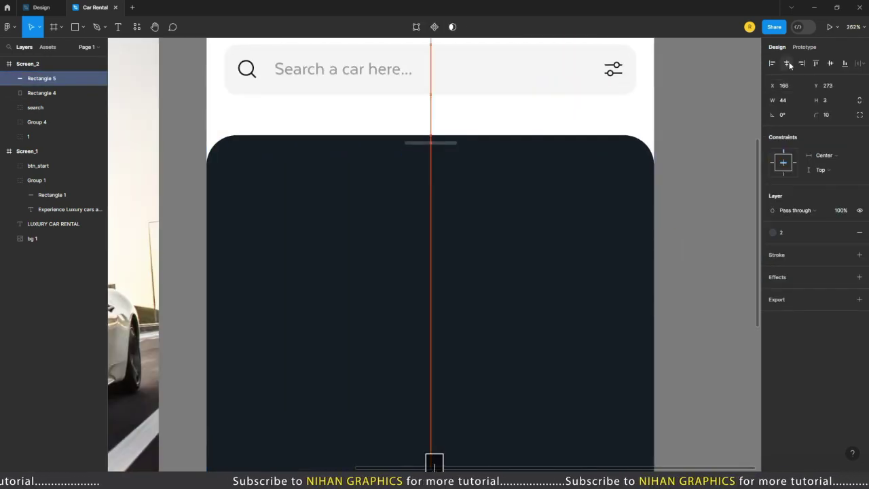
{"action": "scroll", "coordinate": [563, 208], "scroll_direction": "down", "scroll_amount": 6}
{"action": "left_click", "coordinate": [638, 209]}
{"action": "scroll", "coordinate": [646, 201], "scroll_direction": "up", "scroll_amount": 3}
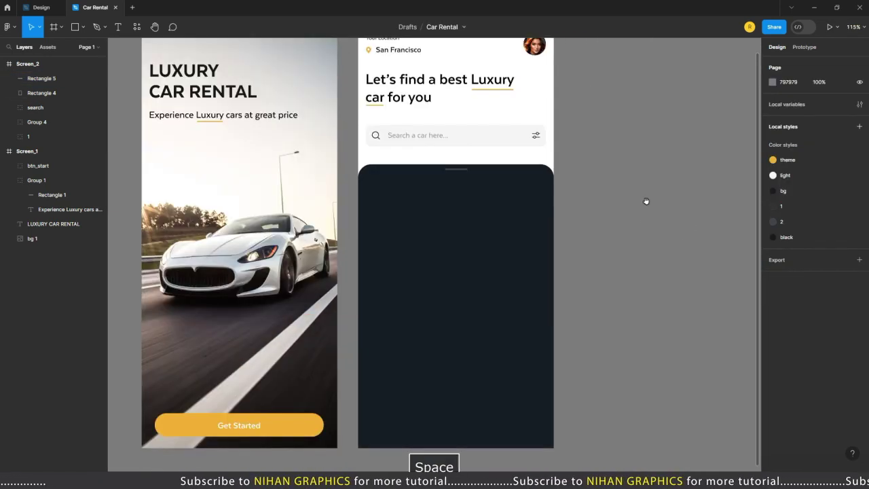
{"action": "left_click_drag", "start_coordinate": [645, 202], "coordinate": [651, 255]}
{"action": "scroll", "coordinate": [475, 236], "scroll_direction": "up", "scroll_amount": 3}
{"action": "left_click", "coordinate": [446, 215]}
{"action": "left_click", "coordinate": [699, 194]}
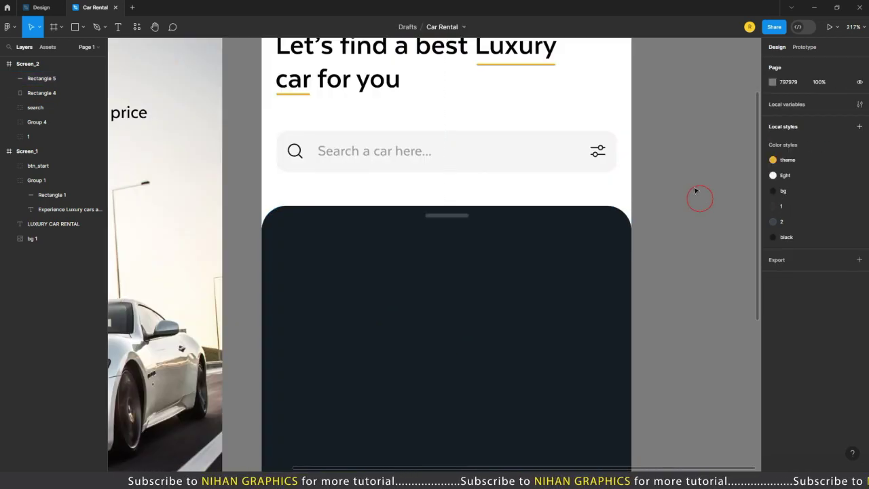
Add the white text "Top Brands" in the upper left of the dark panel
{"action": "scroll", "coordinate": [646, 205], "scroll_direction": "down", "scroll_amount": 3}
{"action": "scroll", "coordinate": [500, 211], "scroll_direction": "up", "scroll_amount": 4}
{"action": "key", "text": "space"}
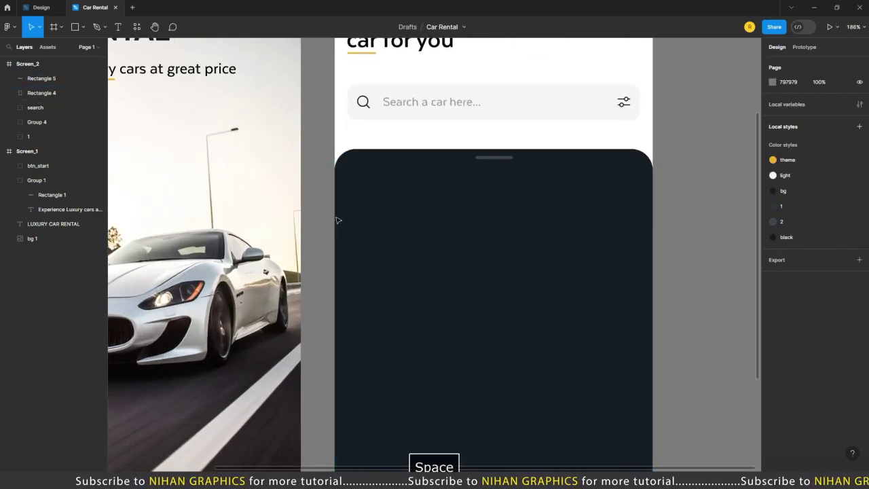
{"action": "left_click", "coordinate": [367, 218]}
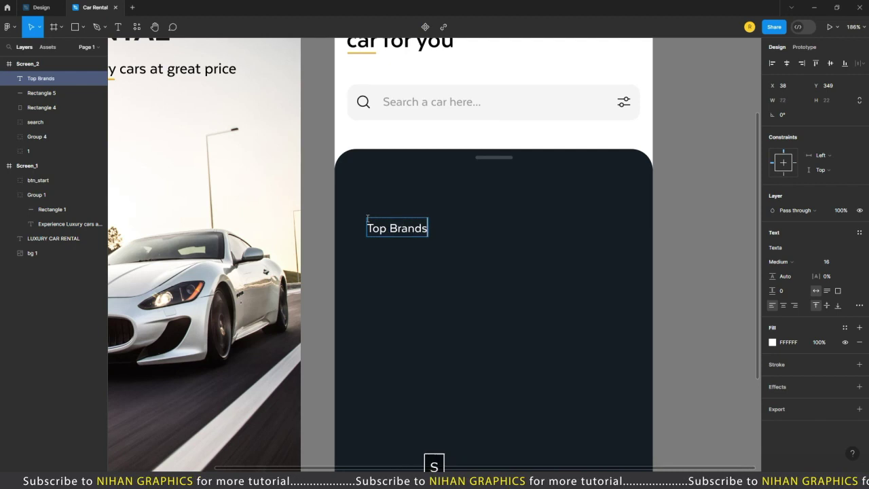
{"action": "key", "text": "Escape"}
Move the "Top Brands" text up and left to X 15, Y 308
{"action": "scroll", "coordinate": [395, 235], "scroll_direction": "up", "scroll_amount": 5}
{"action": "left_click_drag", "start_coordinate": [405, 227], "coordinate": [405, 154]}
{"action": "scroll", "coordinate": [400, 195], "scroll_direction": "down", "scroll_amount": 6}
{"action": "scroll", "coordinate": [362, 183], "scroll_direction": "up", "scroll_amount": 3}
{"action": "key", "text": "alt+shift+Left"}
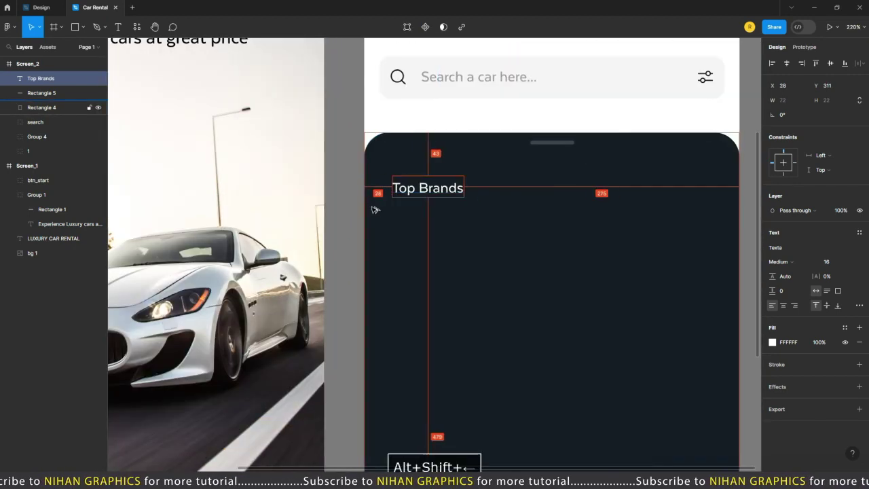
{"action": "scroll", "coordinate": [713, 227], "scroll_direction": "down", "scroll_amount": 5}
{"action": "scroll", "coordinate": [436, 152], "scroll_direction": "up", "scroll_amount": 5}
{"action": "key", "text": "Up"}
{"action": "key", "text": "Up"}
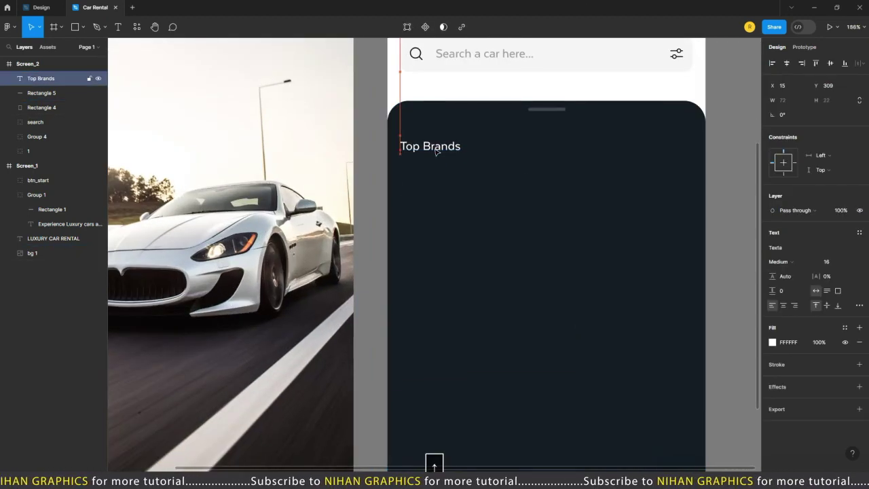
Set the "Top Brands" text to Bold with a font size of 18
{"action": "left_click", "coordinate": [807, 262]}
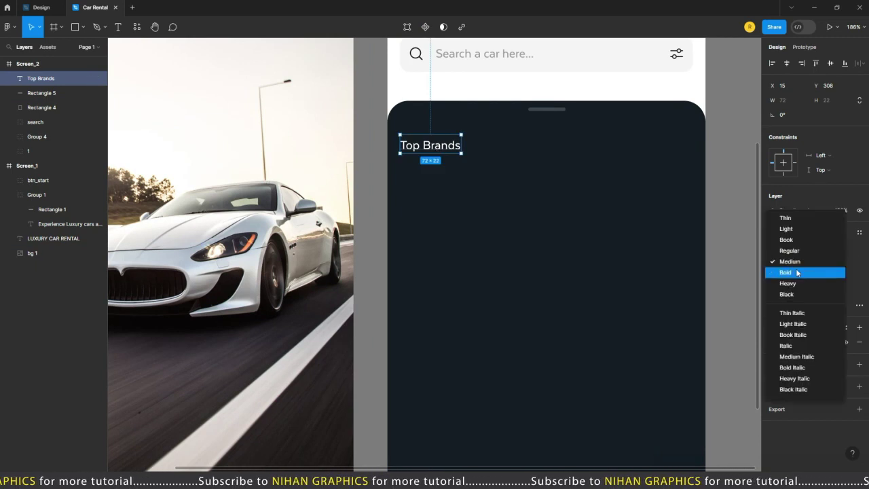
{"action": "left_click", "coordinate": [811, 273]}
{"action": "left_click", "coordinate": [821, 262]}
{"action": "type", "text": "18"}
{"action": "key", "text": "Return"}
{"action": "key", "text": "shift+1"}
{"action": "left_click", "coordinate": [619, 266]}
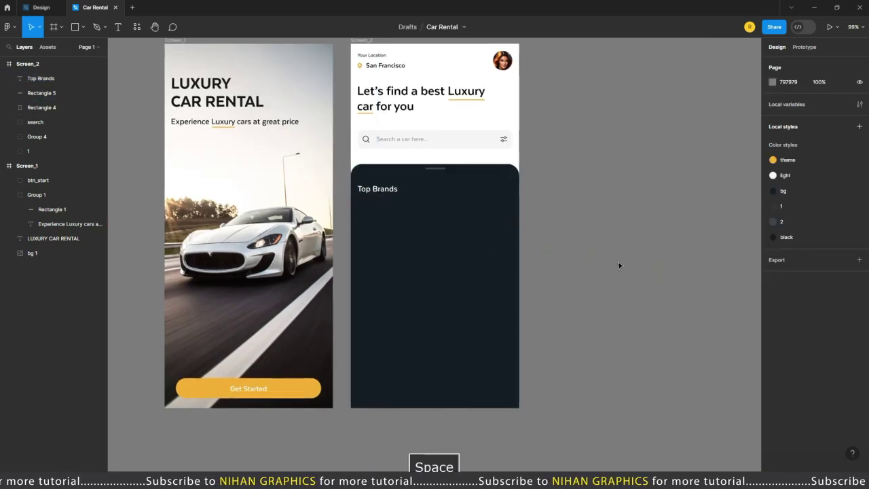
{"action": "scroll", "coordinate": [704, 205], "scroll_direction": "up", "scroll_amount": 2}
{"action": "left_click", "coordinate": [374, 192]}
{"action": "type", "text": "19"}
{"action": "key", "text": "Return"}
{"action": "left_click_drag", "start_coordinate": [638, 240], "coordinate": [663, 256]}
{"action": "key", "text": "Escape"}
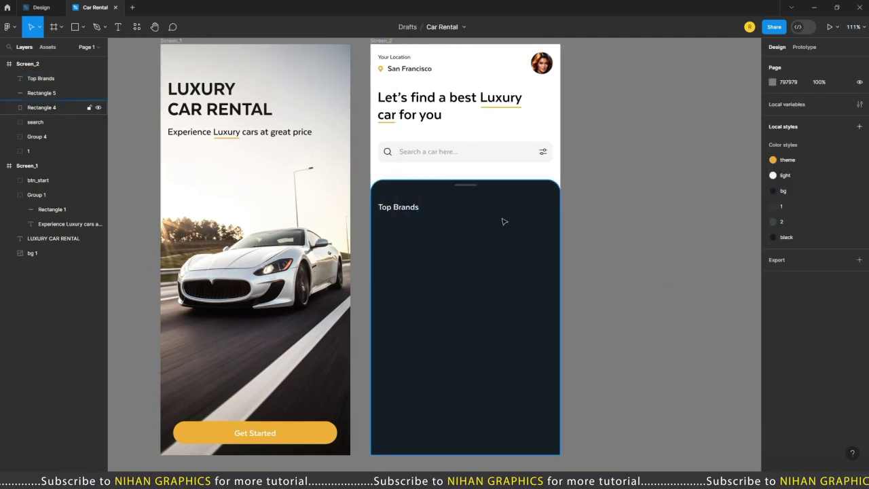
Draw a pill shape 66 wide and 20 high with corner radius 40 at the panel's right, opposite "Top Brands"
{"action": "scroll", "coordinate": [500, 219], "scroll_direction": "up", "scroll_amount": 6}
{"action": "key", "text": "r"}
{"action": "left_click_drag", "start_coordinate": [521, 245], "coordinate": [636, 277]}
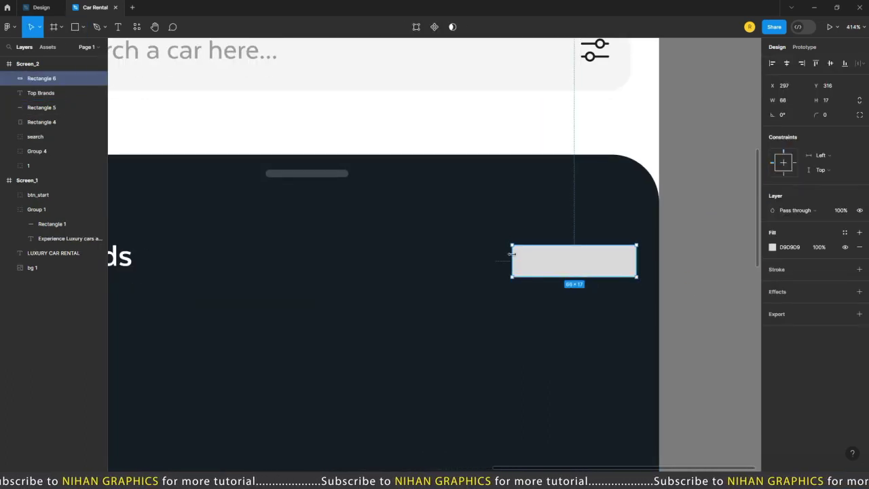
{"action": "key", "text": "shift+Up"}
{"action": "key", "text": "shift+Up"}
{"action": "key", "text": "shift+Up"}
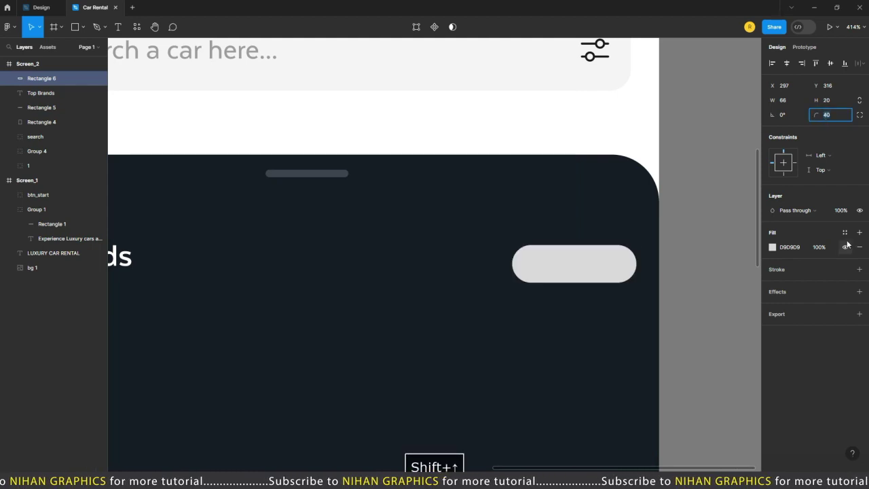
Fill the pill shape with color style 1
{"action": "left_click", "coordinate": [844, 232]}
{"action": "left_click", "coordinate": [679, 339]}
{"action": "left_click", "coordinate": [845, 232]}
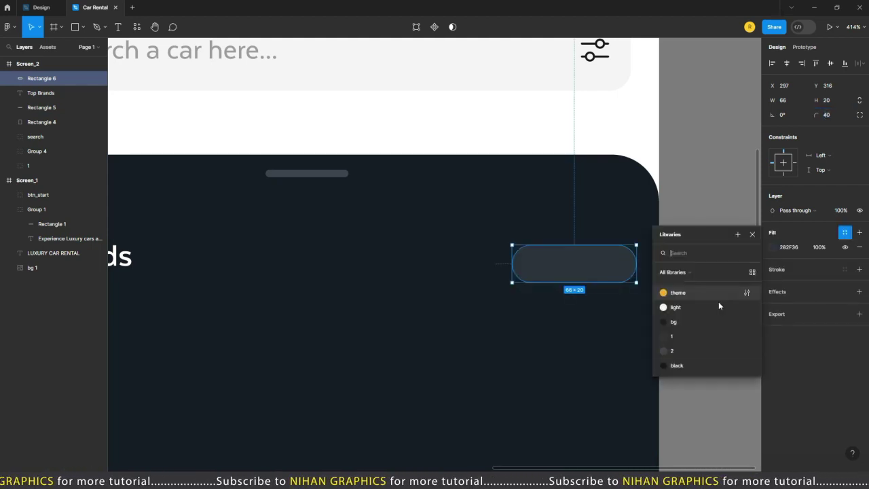
{"action": "left_click", "coordinate": [846, 233]}
{"action": "left_click", "coordinate": [846, 232]}
{"action": "left_click", "coordinate": [681, 306]}
{"action": "scroll", "coordinate": [672, 298], "scroll_direction": "down", "scroll_amount": 4}
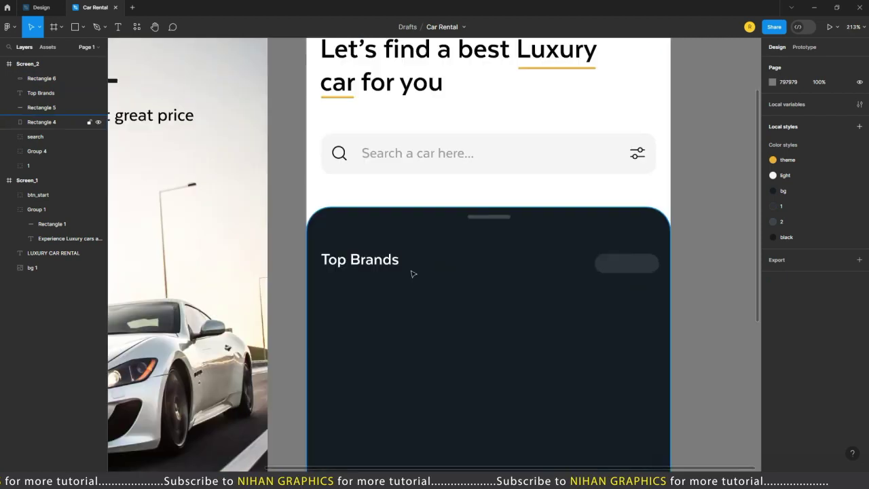
Align the vertical centers of the "Top Brands" text and the pill shape
{"action": "left_click", "coordinate": [360, 254]}
{"action": "left_click", "coordinate": [625, 260], "text": "shift"}
{"action": "key", "text": "Escape"}
{"action": "scroll", "coordinate": [442, 290], "scroll_direction": "down", "scroll_amount": 5}
{"action": "scroll", "coordinate": [441, 291], "scroll_direction": "up", "scroll_amount": 3}
Shift the pill shape left to X 294, in line with the search bar's right edge
{"action": "left_click", "coordinate": [535, 240]}
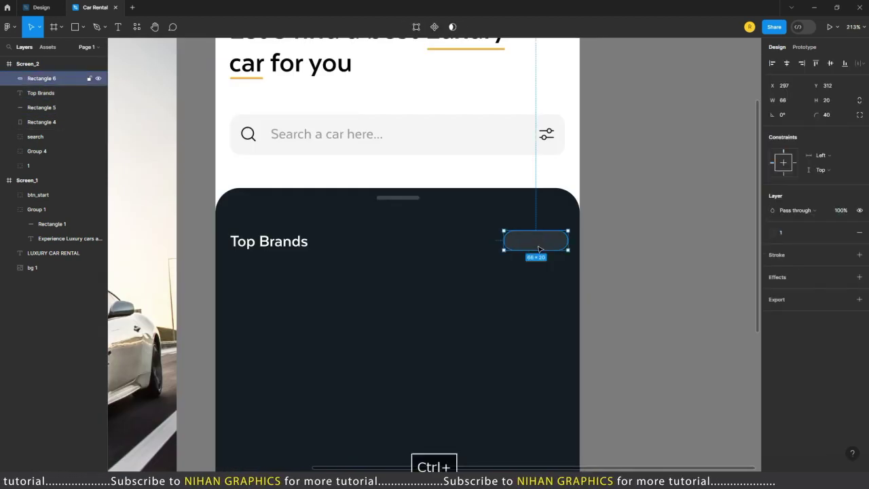
{"action": "scroll", "coordinate": [536, 240], "scroll_direction": "up", "scroll_amount": 4}
{"action": "key", "text": "alt+Left"}
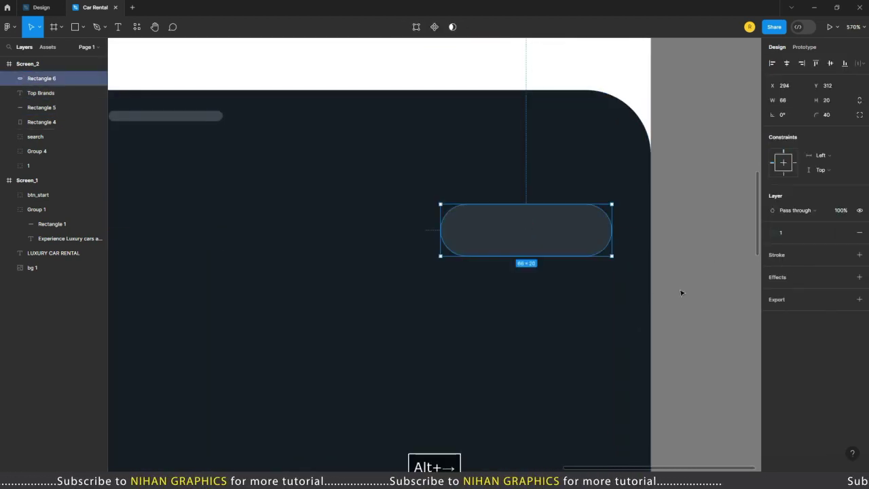
{"action": "left_click", "coordinate": [680, 292]}
Add the text "View all" over the pill shape
{"action": "key", "text": "t"}
{"action": "left_click", "coordinate": [489, 228]}
{"action": "type", "text": "Vu#"}
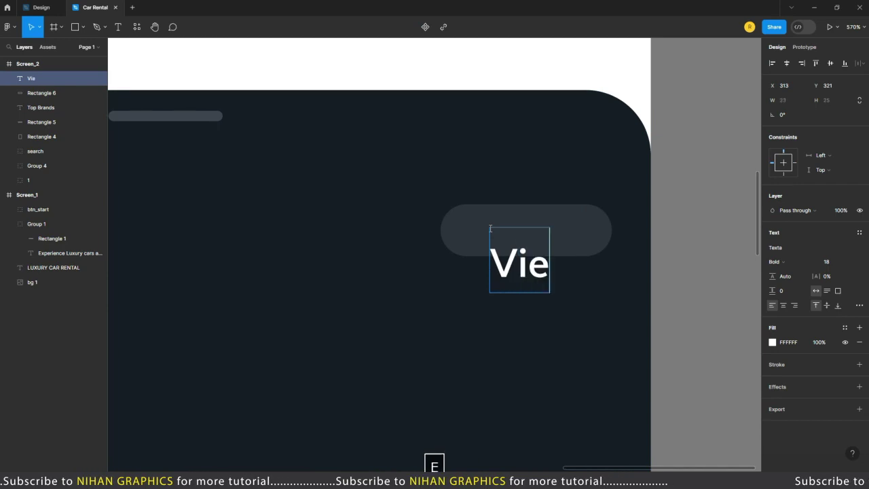
{"action": "type", "text": " all"}
{"action": "key", "text": "Escape"}
Set the "View all" text to Medium at font size 12 and fill it with the theme color style
{"action": "key", "text": "shift+2"}
{"action": "left_click", "coordinate": [777, 261]}
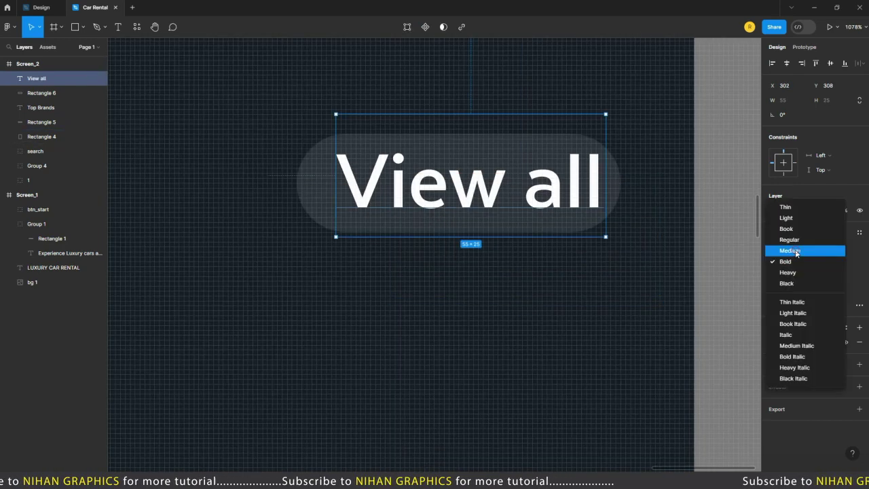
{"action": "left_click", "coordinate": [795, 248]}
{"action": "key", "text": "minus"}
{"action": "left_click", "coordinate": [845, 329]}
{"action": "left_click", "coordinate": [781, 159]}
{"action": "scroll", "coordinate": [506, 237], "scroll_direction": "up", "scroll_amount": 3}
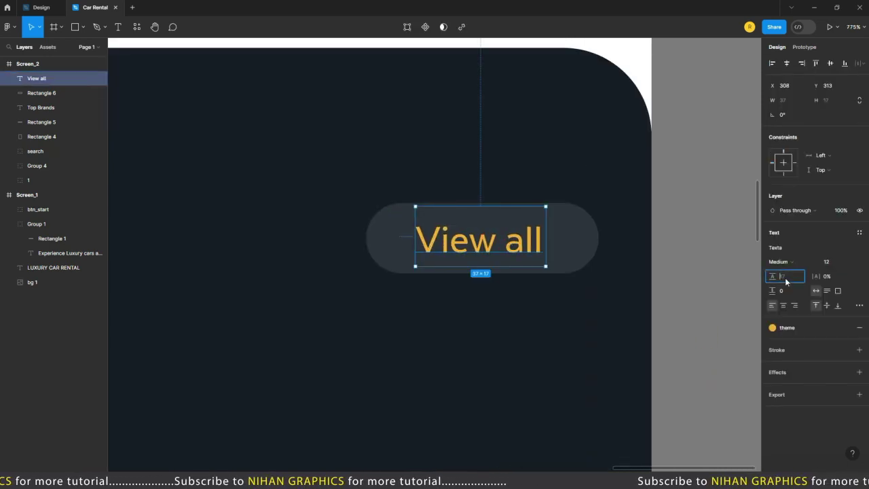
Align the "View all" text's horizontal center with the pill and nudge it up to Y 312
{"action": "key", "text": "Escape"}
{"action": "left_click", "coordinate": [541, 252], "text": "ctrl"}
{"action": "left_click", "coordinate": [572, 234], "text": "ctrl+shift"}
{"action": "left_click", "coordinate": [787, 64]}
{"action": "left_click", "coordinate": [716, 194]}
{"action": "left_click", "coordinate": [546, 245], "text": "ctrl"}
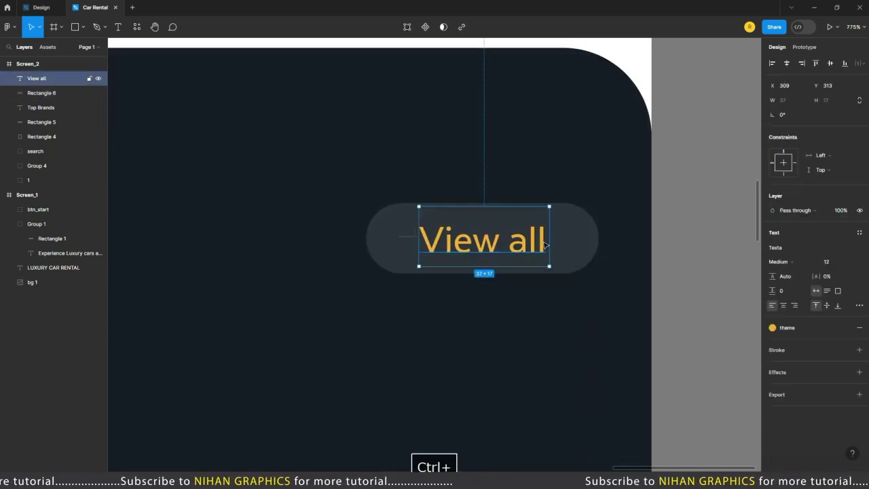
{"action": "key", "text": "Up"}
{"action": "scroll", "coordinate": [537, 238], "scroll_direction": "down", "scroll_amount": 5}
{"action": "left_click", "coordinate": [635, 258]}
Set the "View all" text to font size 10 with centered and middle text alignment
{"action": "left_click_drag", "start_coordinate": [657, 264], "coordinate": [663, 247]}
{"action": "scroll", "coordinate": [665, 246], "scroll_direction": "down", "scroll_amount": 2}
{"action": "scroll", "coordinate": [672, 245], "scroll_direction": "up", "scroll_amount": 2}
{"action": "left_click", "coordinate": [527, 218], "text": "ctrl"}
{"action": "left_click", "coordinate": [832, 262]}
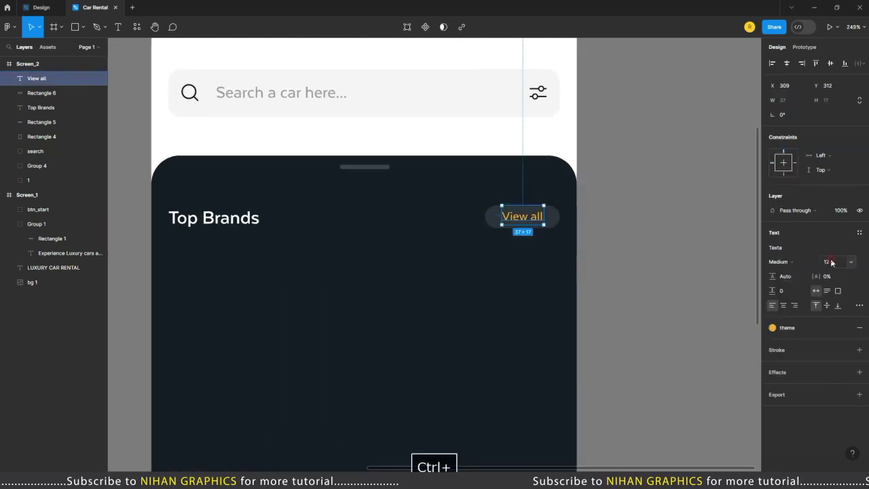
{"action": "key", "text": "Escape"}
{"action": "key", "text": "shift+2"}
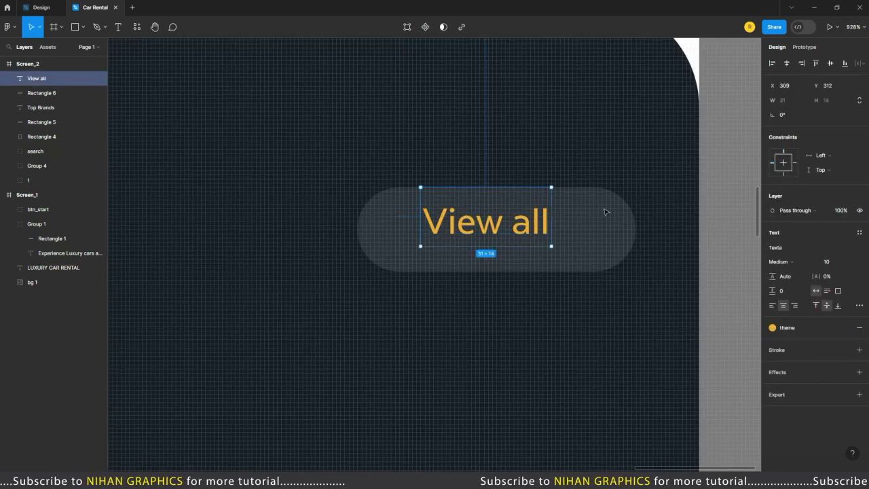
Center the "View all" text on the pill in both directions and nudge it up to Y 313
{"action": "left_click", "coordinate": [605, 212], "text": "ctrl+shift"}
{"action": "left_click", "coordinate": [787, 64]}
{"action": "left_click", "coordinate": [829, 63]}
{"action": "left_click", "coordinate": [512, 245], "text": "ctrl"}
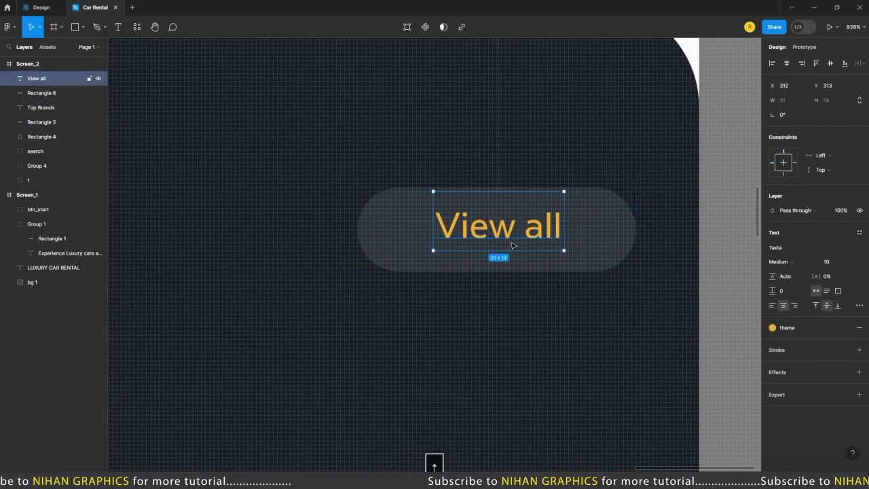
{"action": "scroll", "coordinate": [512, 245], "scroll_direction": "down", "scroll_amount": 6}
{"action": "left_click", "coordinate": [632, 275]}
{"action": "scroll", "coordinate": [598, 282], "scroll_direction": "up", "scroll_amount": 2}
{"action": "left_click_drag", "start_coordinate": [597, 282], "coordinate": [670, 296]}
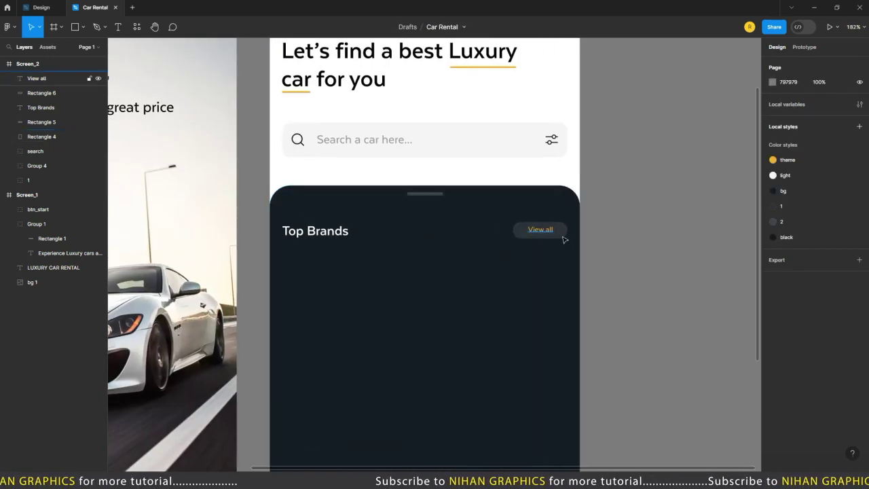
Resize the pill behind "View all" to 64 × 19 and align the text's horizontal center with it
{"action": "scroll", "coordinate": [563, 239], "scroll_direction": "up", "scroll_amount": 5}
{"action": "left_click", "coordinate": [360, 218], "text": "ctrl"}
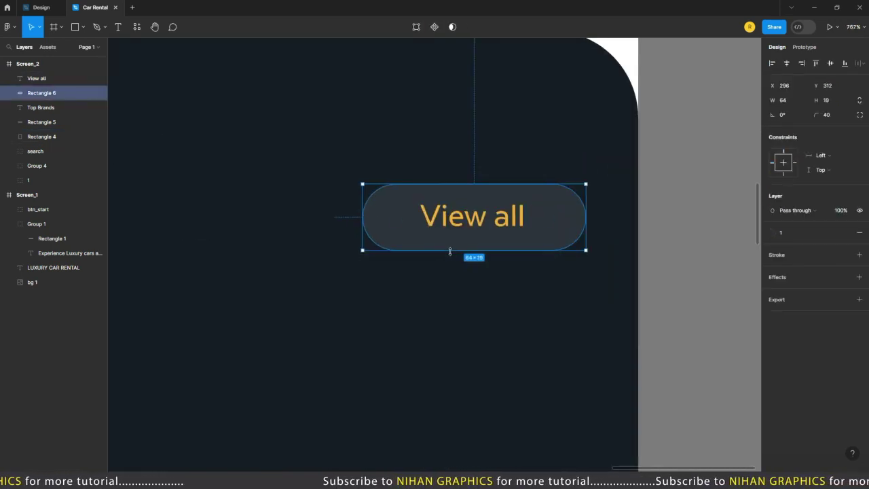
{"action": "scroll", "coordinate": [516, 219], "scroll_direction": "down", "scroll_amount": 5}
{"action": "left_click", "coordinate": [604, 228], "text": "ctrl+shift"}
{"action": "left_click", "coordinate": [604, 228], "text": "ctrl"}
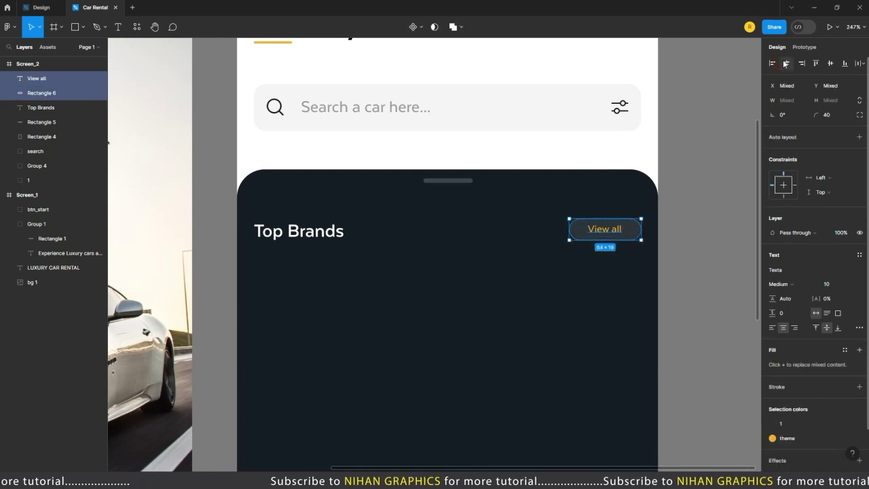
{"action": "left_click", "coordinate": [725, 216]}
{"action": "left_click_drag", "start_coordinate": [725, 215], "coordinate": [686, 202]}
Group the "View all" text with its pill and name the group btn_view
{"action": "scroll", "coordinate": [685, 202], "scroll_direction": "down", "scroll_amount": 4}
{"action": "scroll", "coordinate": [665, 201], "scroll_direction": "up", "scroll_amount": 4}
{"action": "scroll", "coordinate": [575, 201], "scroll_direction": "up", "scroll_amount": 3}
{"action": "left_click", "coordinate": [589, 218], "text": "ctrl"}
{"action": "left_click", "coordinate": [588, 217], "text": "ctrl+shift"}
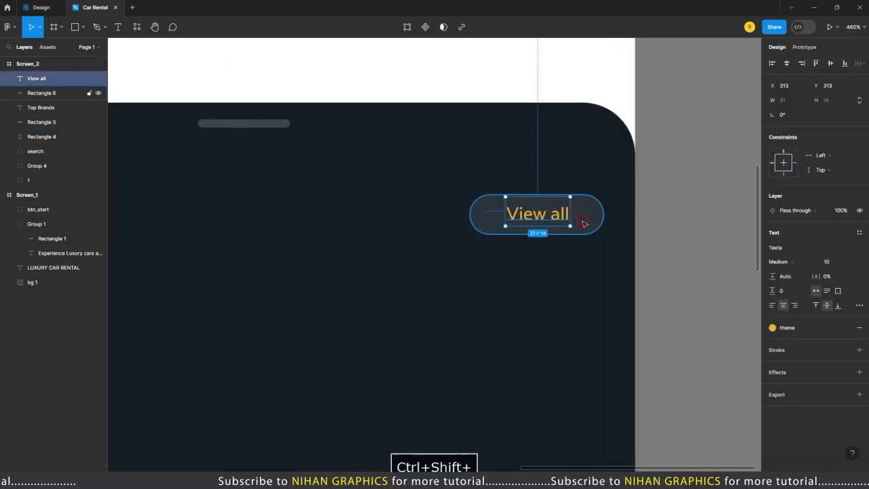
{"action": "key", "text": "ctrl+g"}
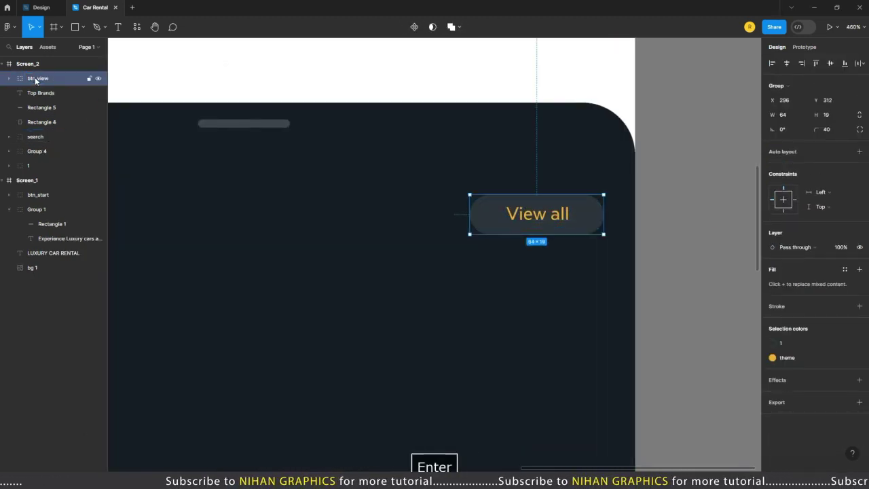
{"action": "scroll", "coordinate": [511, 218], "scroll_direction": "down", "scroll_amount": 6}
{"action": "scroll", "coordinate": [530, 220], "scroll_direction": "up", "scroll_amount": 2}
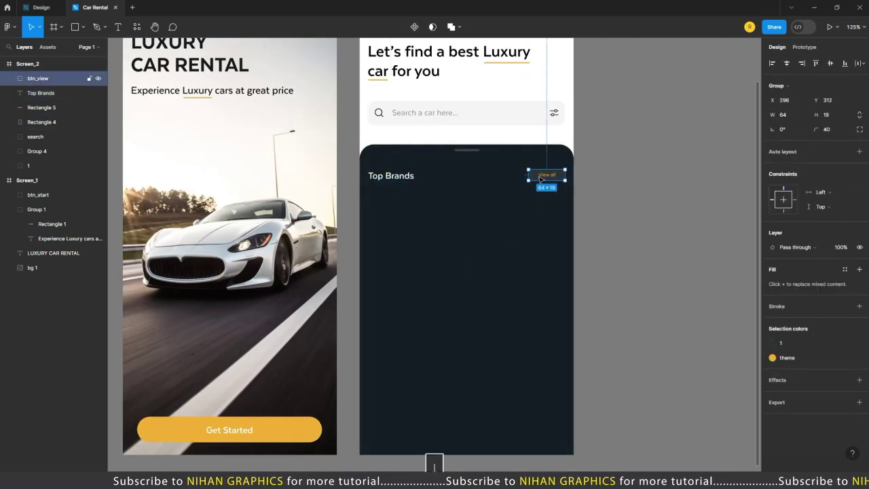
{"action": "left_click", "coordinate": [638, 195]}
{"action": "scroll", "coordinate": [638, 197], "scroll_direction": "down", "scroll_amount": 2}
{"action": "scroll", "coordinate": [633, 215], "scroll_direction": "up", "scroll_amount": 1}
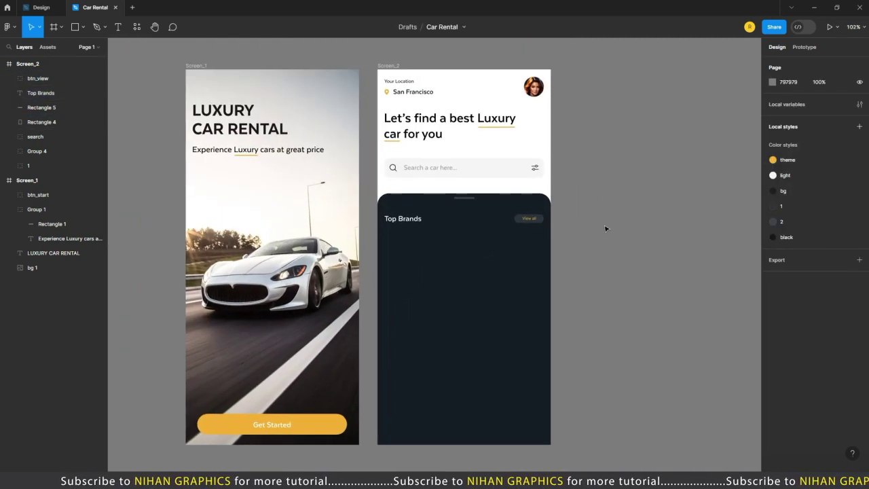
Set the "View all" text to Bold and shift it down to Y 314
{"action": "scroll", "coordinate": [543, 213], "scroll_direction": "up", "scroll_amount": 5}
{"action": "left_click", "coordinate": [545, 211], "text": "ctrl"}
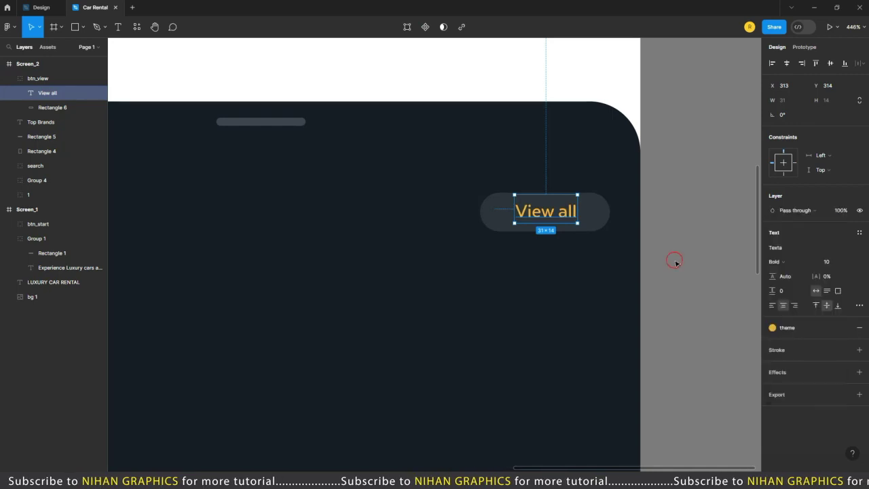
{"action": "left_click", "coordinate": [675, 263]}
{"action": "scroll", "coordinate": [675, 263], "scroll_direction": "down", "scroll_amount": 5}
{"action": "left_click", "coordinate": [426, 395], "text": "ctrl"}
{"action": "left_click", "coordinate": [731, 241]}
{"action": "scroll", "coordinate": [731, 240], "scroll_direction": "up", "scroll_amount": 2}
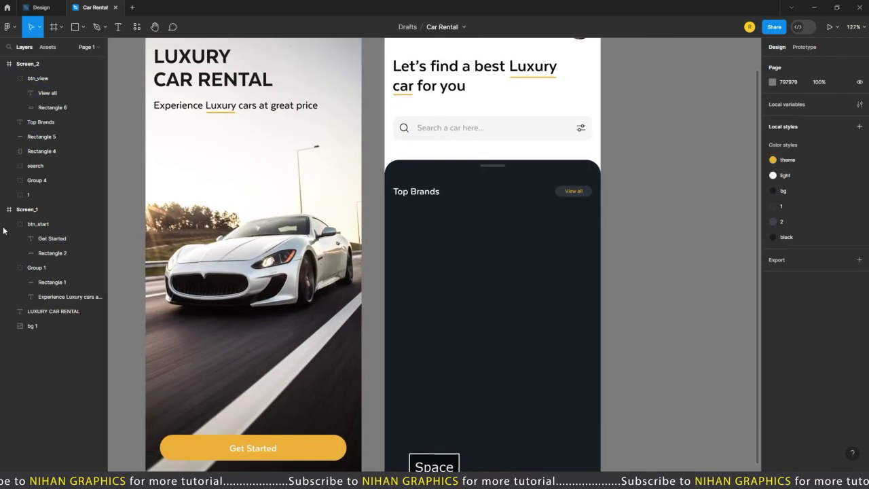
{"action": "scroll", "coordinate": [628, 252], "scroll_direction": "down", "scroll_amount": 4}
{"action": "scroll", "coordinate": [496, 241], "scroll_direction": "up", "scroll_amount": 3}
{"action": "scroll", "coordinate": [508, 257], "scroll_direction": "right", "scroll_amount": 1}
{"action": "scroll", "coordinate": [508, 258], "scroll_direction": "up", "scroll_amount": 1}
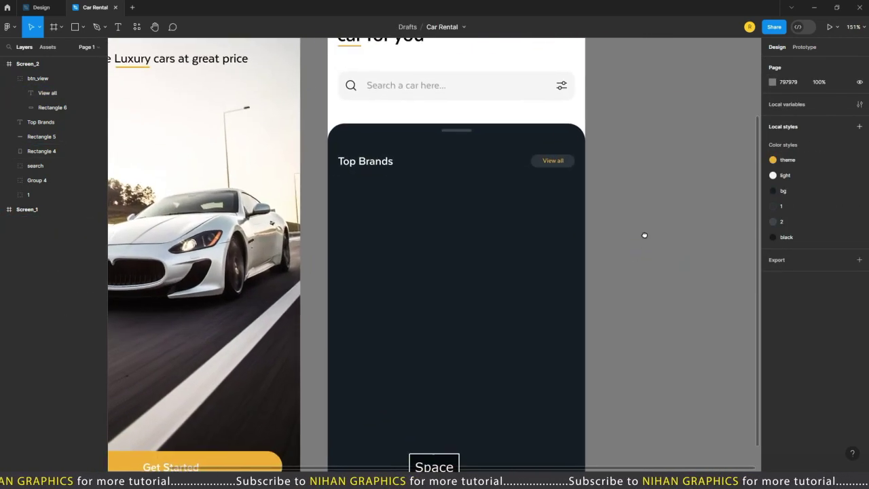
{"action": "scroll", "coordinate": [359, 283], "scroll_direction": "up", "scroll_amount": 3}
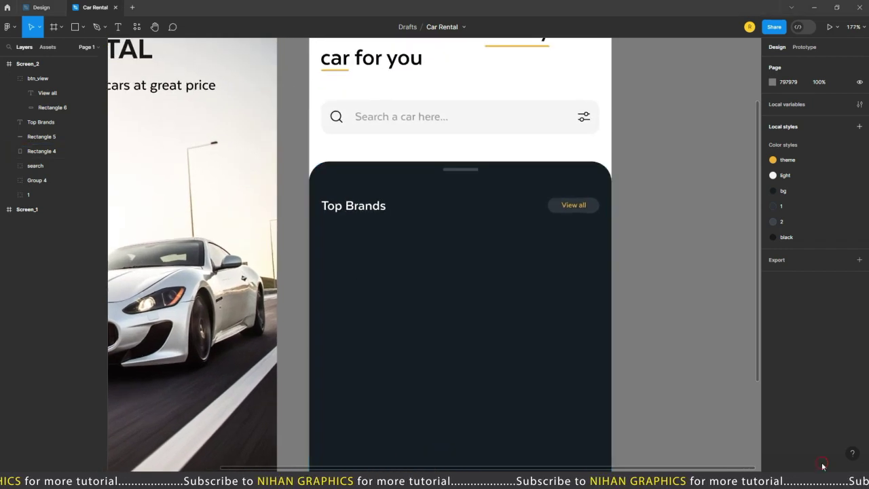
{"action": "scroll", "coordinate": [428, 259], "scroll_direction": "up", "scroll_amount": 3}
{"action": "left_click", "coordinate": [510, 324]}
{"action": "key", "text": "ctrl+z"}
{"action": "left_click", "coordinate": [720, 300]}
{"action": "scroll", "coordinate": [681, 270], "scroll_direction": "down", "scroll_amount": 2}
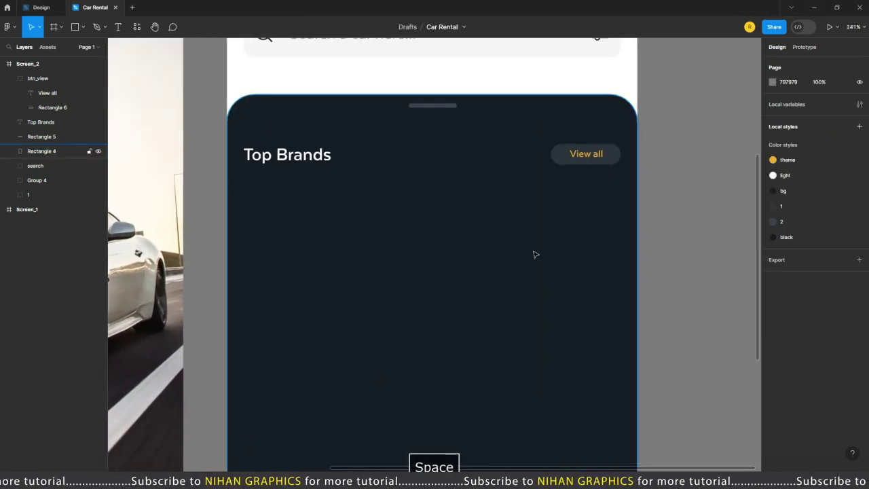
{"action": "scroll", "coordinate": [551, 250], "scroll_direction": "up", "scroll_amount": 1}
{"action": "scroll", "coordinate": [543, 265], "scroll_direction": "up", "scroll_amount": 2}
{"action": "left_click_drag", "start_coordinate": [591, 277], "coordinate": [646, 308]}
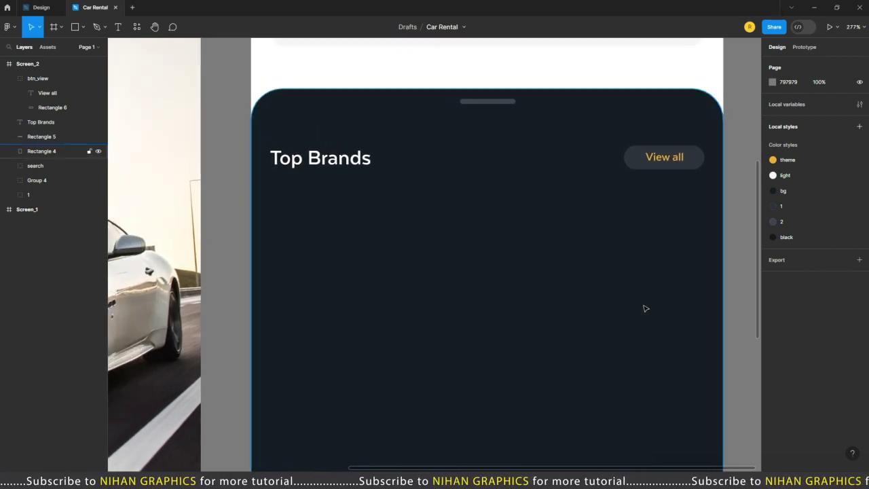
Draw a 102 × 102 square card below Top Brands with corner radius 16 and fill it with color style 1
{"action": "left_click_drag", "start_coordinate": [279, 212], "coordinate": [391, 350]}
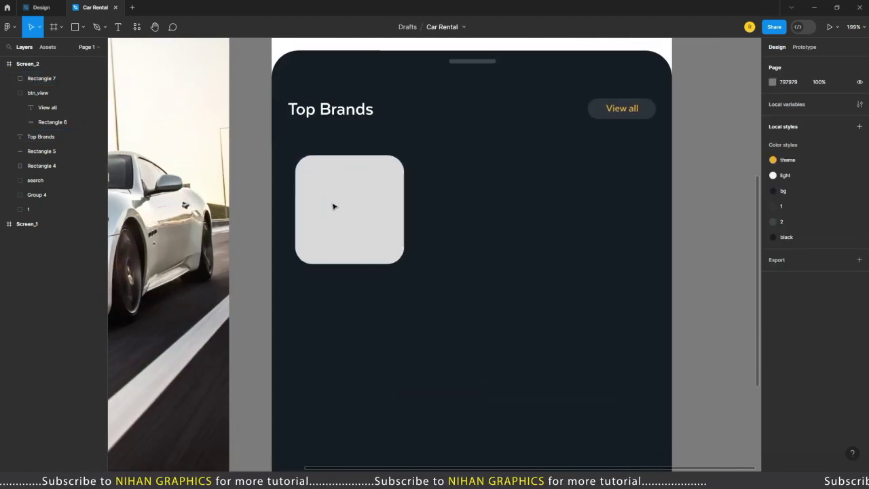
{"action": "left_click", "coordinate": [334, 206]}
{"action": "left_click", "coordinate": [844, 232]}
{"action": "left_click", "coordinate": [681, 336]}
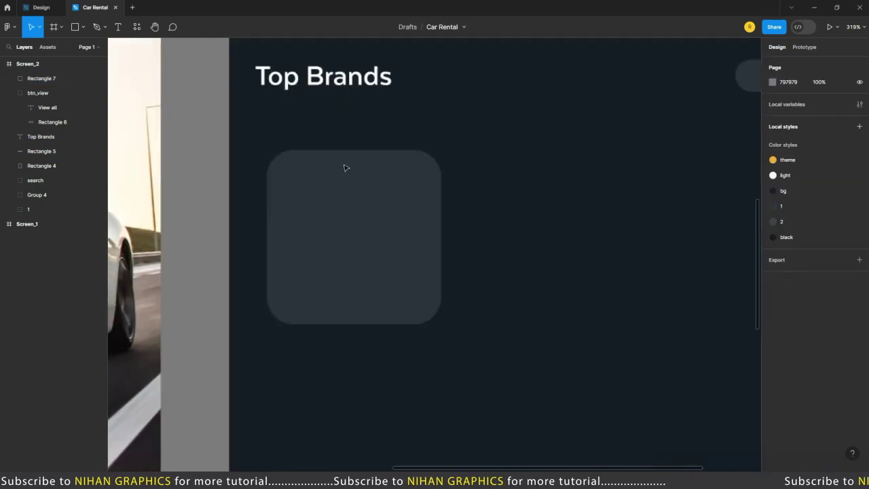
Duplicate the card, fill the copy with color style 2 and place it behind the original at Y 364
{"action": "scroll", "coordinate": [343, 167], "scroll_direction": "up", "scroll_amount": 3}
{"action": "left_click", "coordinate": [370, 200]}
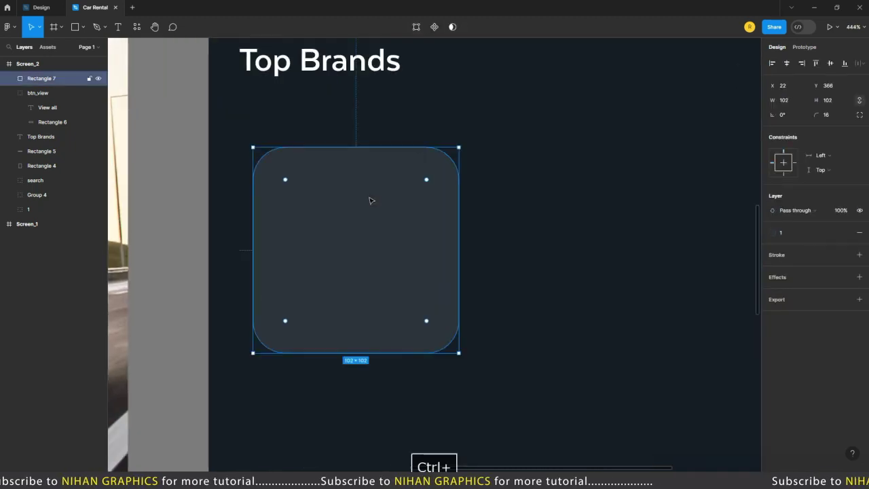
{"action": "left_click", "coordinate": [844, 233]}
{"action": "left_click", "coordinate": [681, 319]}
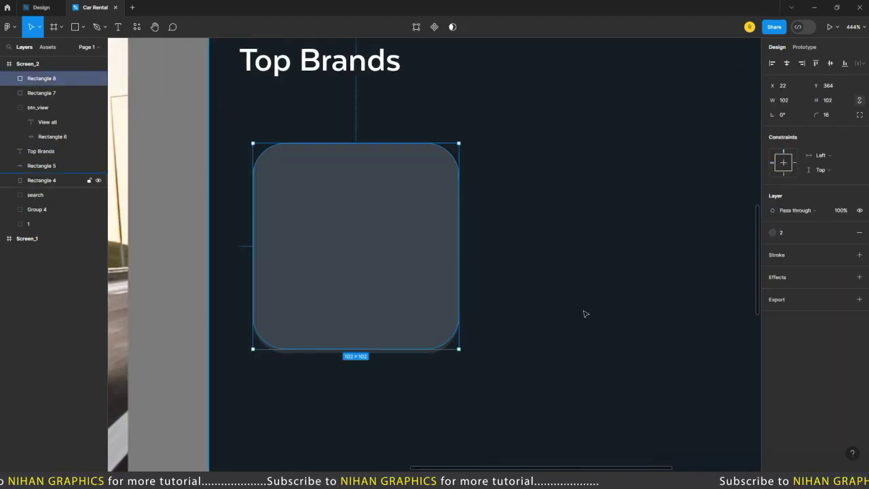
{"action": "key", "text": "ctrl+["}
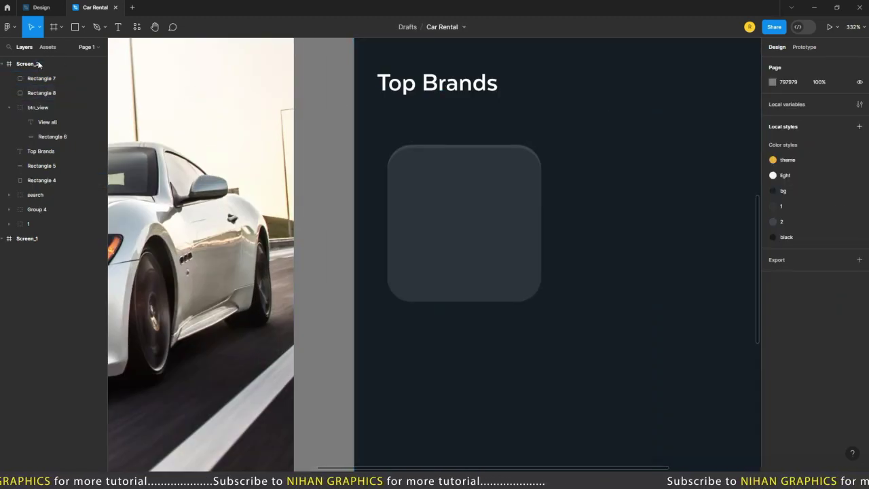
Group the two stacked card rectangles
{"action": "left_click", "coordinate": [41, 78]}
{"action": "left_click", "coordinate": [49, 93], "text": "shift"}
{"action": "key", "text": "ctrl+g"}
Move the card group to X 15, Y 354, in line with the Top Brands heading
{"action": "scroll", "coordinate": [368, 116], "scroll_direction": "down", "scroll_amount": 2}
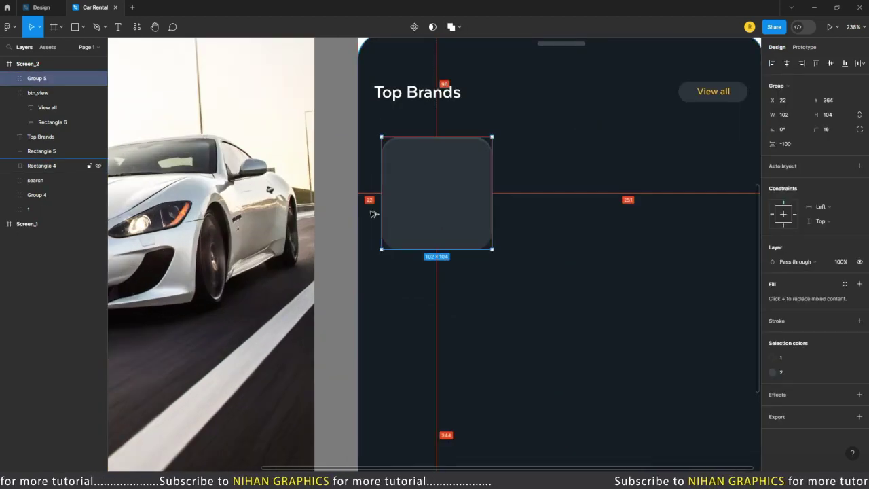
{"action": "scroll", "coordinate": [371, 214], "scroll_direction": "down", "scroll_amount": 2}
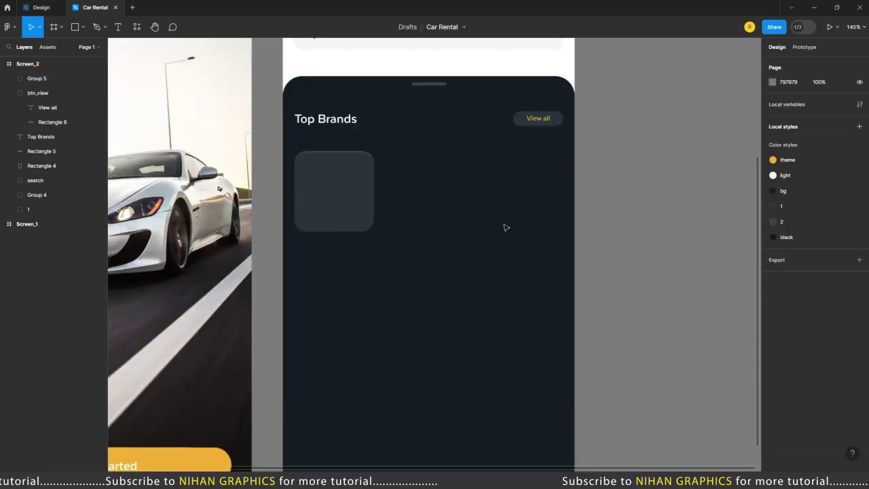
{"action": "scroll", "coordinate": [504, 227], "scroll_direction": "up", "scroll_amount": 2}
{"action": "key", "text": "shift+Up"}
{"action": "scroll", "coordinate": [549, 270], "scroll_direction": "down", "scroll_amount": 3}
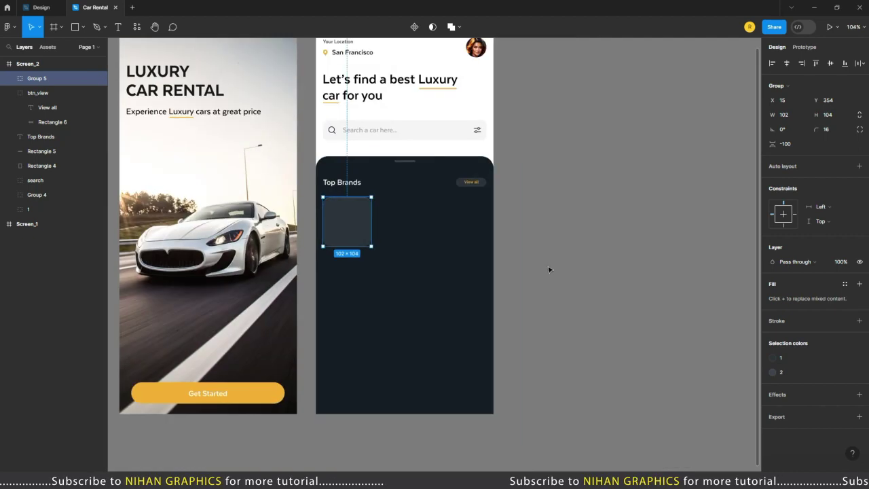
{"action": "left_click", "coordinate": [550, 270]}
{"action": "scroll", "coordinate": [471, 251], "scroll_direction": "up", "scroll_amount": 3}
{"action": "left_click_drag", "start_coordinate": [471, 252], "coordinate": [476, 256]}
{"action": "scroll", "coordinate": [476, 256], "scroll_direction": "up", "scroll_amount": 2}
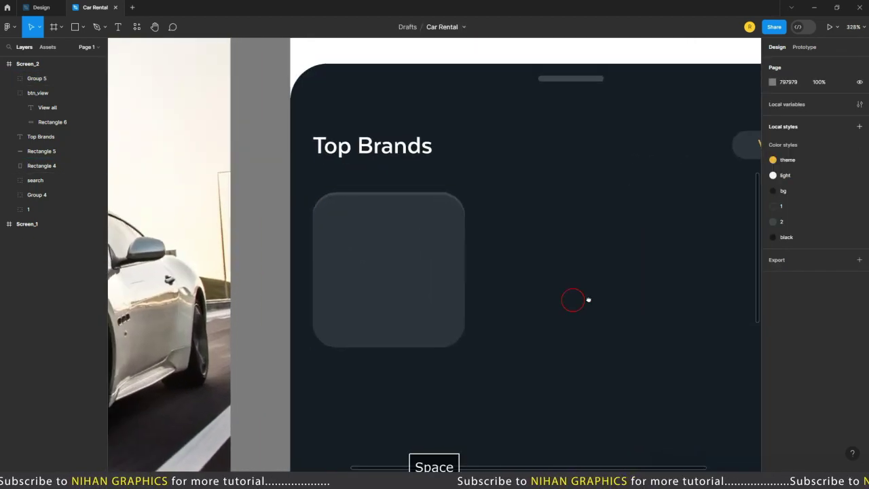
Import the mercedes-benz-logo file and place it on the brand card at a size of 70 × 70
{"action": "key", "text": "alt+Tab"}
{"action": "key", "text": "alt+Tab"}
{"action": "left_click_drag", "start_coordinate": [840, 68], "coordinate": [536, 278]}
{"action": "scroll", "coordinate": [536, 278], "scroll_direction": "down", "scroll_amount": 2}
{"action": "left_click_drag", "start_coordinate": [659, 188], "coordinate": [447, 216]}
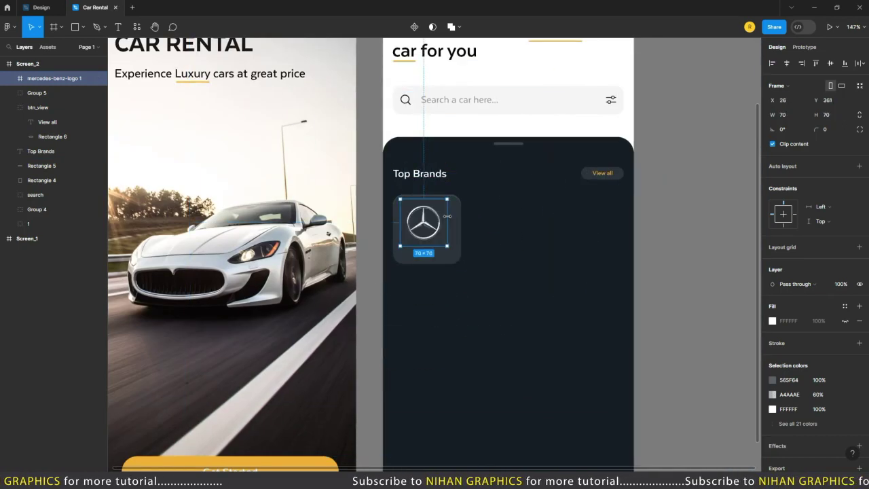
Ungroup the imported Mercedes logo to remove its outer frame
{"action": "scroll", "coordinate": [425, 240], "scroll_direction": "up", "scroll_amount": 4}
{"action": "key", "text": "ctrl+shift+g"}
{"action": "scroll", "coordinate": [427, 239], "scroll_direction": "up", "scroll_amount": 2}
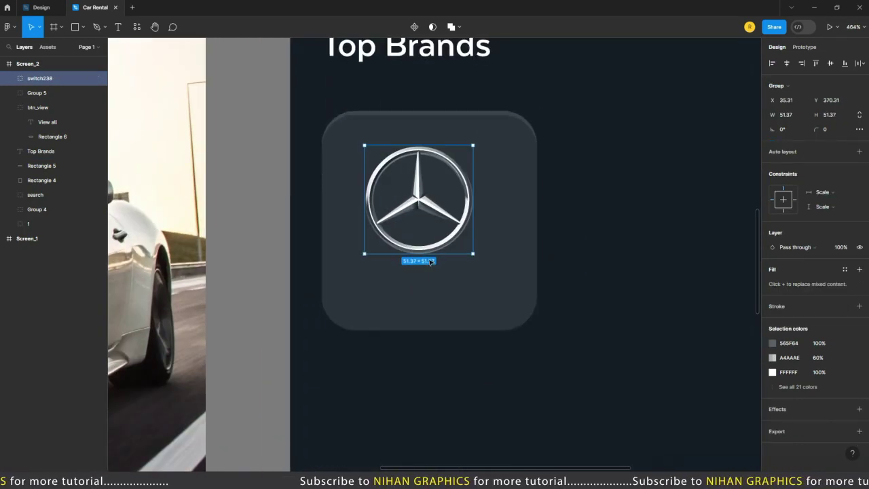
Scale the Mercedes logo down slightly and position it horizontally centered in the upper part of the card
{"action": "key", "text": "alt+h"}
{"action": "scroll", "coordinate": [333, 213], "scroll_direction": "down", "scroll_amount": 4}
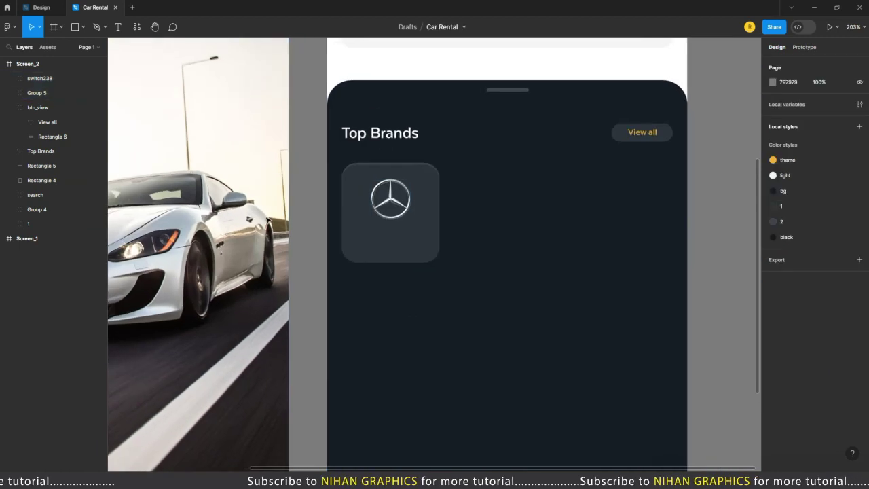
{"action": "scroll", "coordinate": [333, 213], "scroll_direction": "up", "scroll_amount": 3}
{"action": "left_click", "coordinate": [503, 204], "text": "shift"}
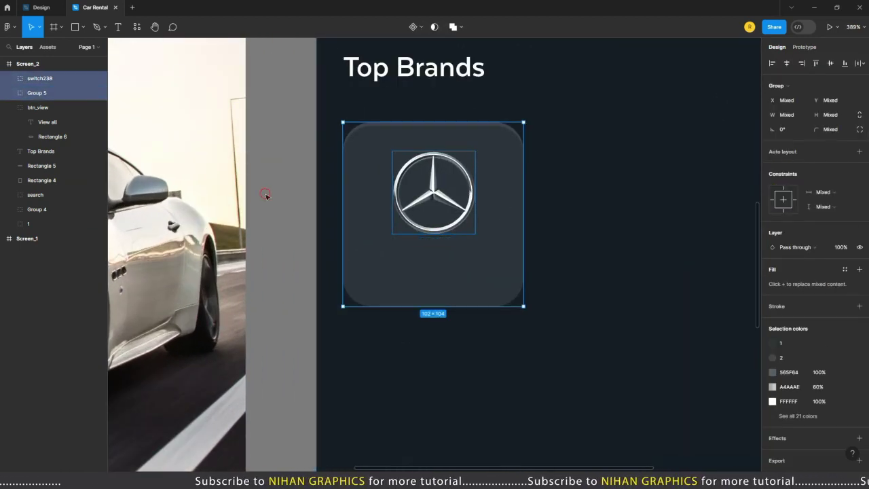
{"action": "left_click", "coordinate": [435, 193]}
{"action": "key", "text": "Up"}
{"action": "key", "text": "Up"}
Add the text "Mercedes" below the logo on the brand card
{"action": "key", "text": "t"}
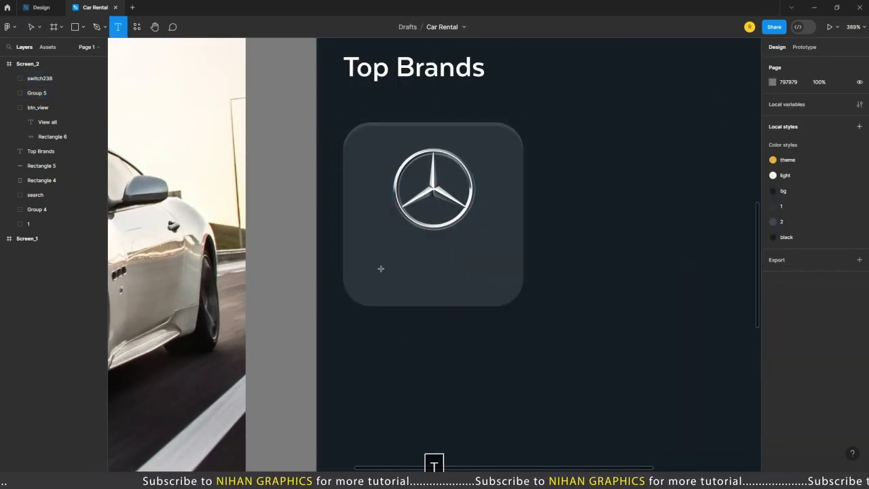
{"action": "left_click", "coordinate": [381, 266]}
{"action": "type", "text": "Mercedes"}
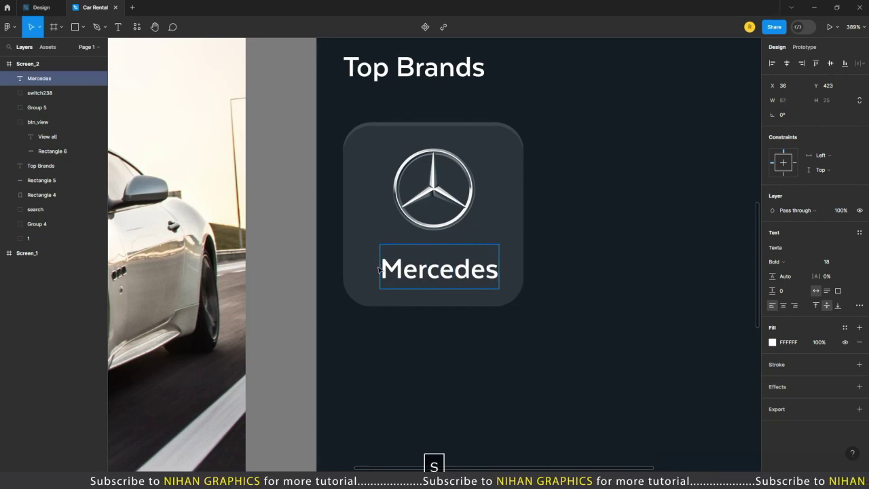
Set the "Mercedes" label to Medium at font size 14 and center it under the logo at X 40, Y 425
{"action": "left_click", "coordinate": [774, 262]}
{"action": "left_click", "coordinate": [781, 248]}
{"action": "left_click", "coordinate": [832, 264]}
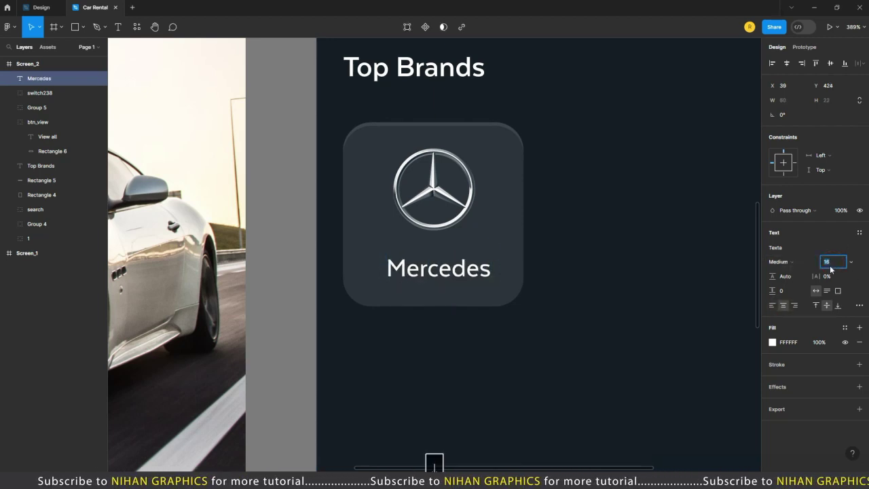
{"action": "key", "text": "shift+2"}
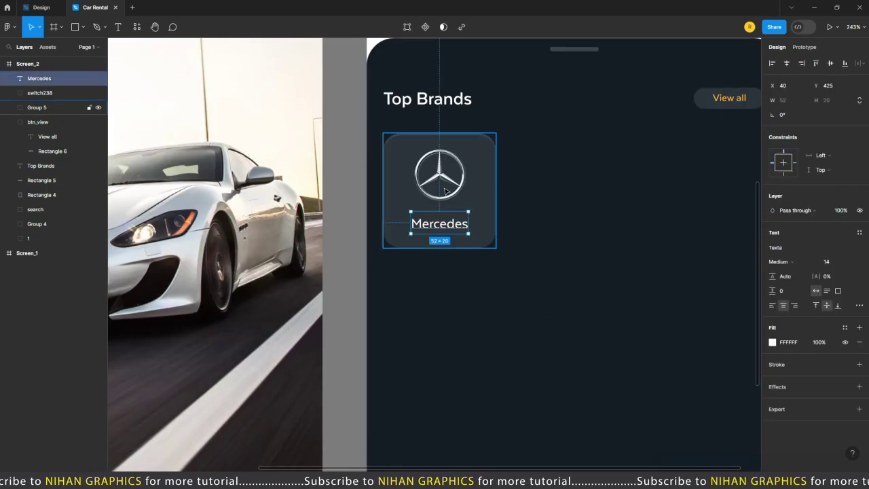
Group the Mercedes logo with its text label
{"action": "left_click", "coordinate": [462, 178]}
{"action": "left_click", "coordinate": [469, 228], "text": "shift"}
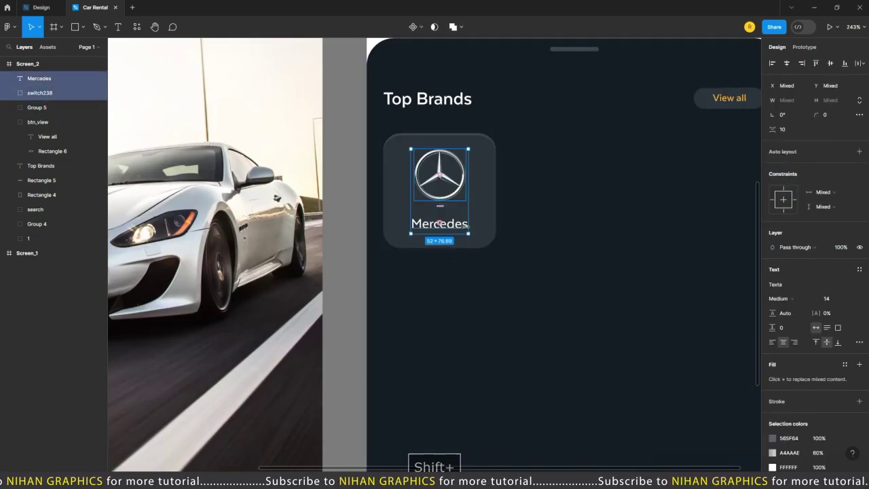
{"action": "key", "text": "ctrl+g"}
{"action": "left_click", "coordinate": [346, 244]}
{"action": "scroll", "coordinate": [346, 244], "scroll_direction": "down", "scroll_amount": 3}
{"action": "scroll", "coordinate": [363, 237], "scroll_direction": "up", "scroll_amount": 2}
{"action": "left_click", "coordinate": [416, 196]}
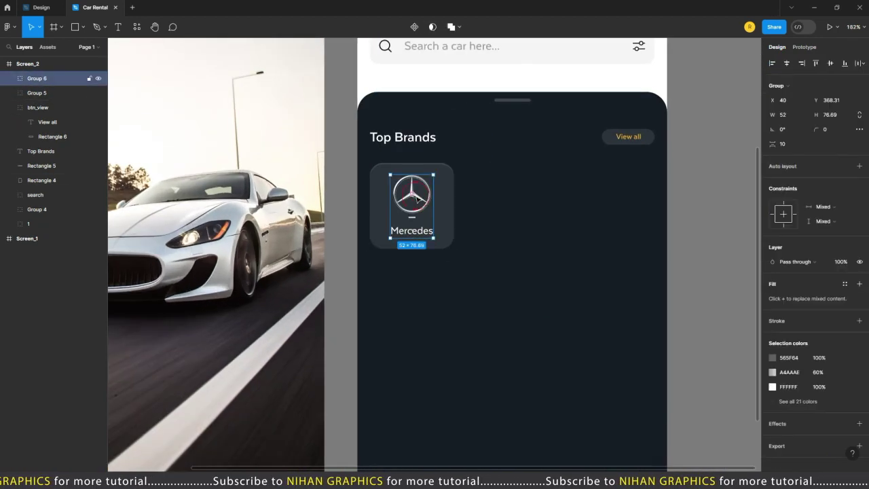
Nudge the "Mercedes" label on the brand card up to Y 424
{"action": "left_click", "coordinate": [342, 231]}
{"action": "scroll", "coordinate": [326, 230], "scroll_direction": "down", "scroll_amount": 4}
{"action": "scroll", "coordinate": [519, 227], "scroll_direction": "up", "scroll_amount": 1}
{"action": "key", "text": "space"}
{"action": "left_click", "coordinate": [591, 211]}
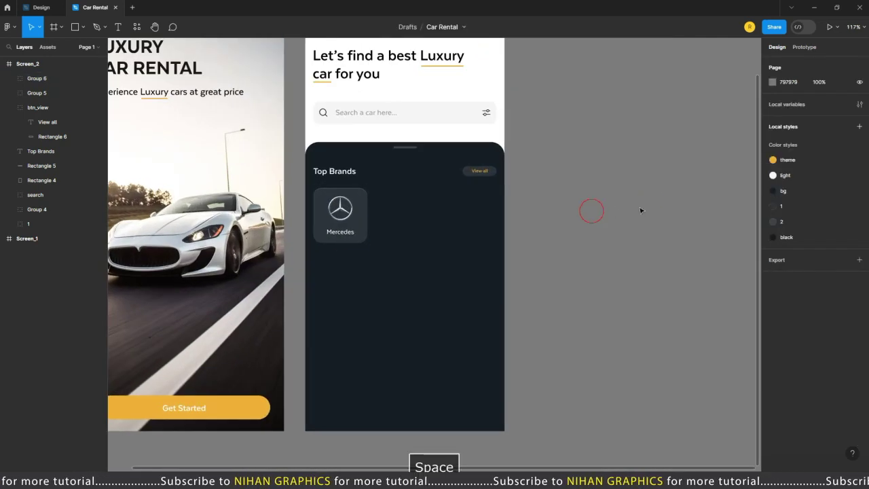
{"action": "scroll", "coordinate": [334, 235], "scroll_direction": "up", "scroll_amount": 3}
{"action": "double_click", "coordinate": [357, 228]}
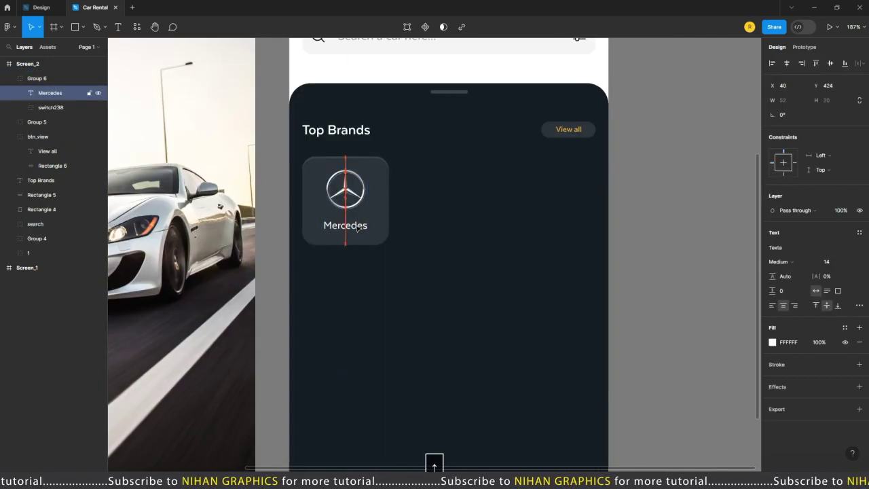
{"action": "left_click", "coordinate": [668, 225]}
{"action": "scroll", "coordinate": [669, 225], "scroll_direction": "down", "scroll_amount": 4}
Group the Mercedes logo and label with their card background and rename the group 1
{"action": "left_click", "coordinate": [462, 214]}
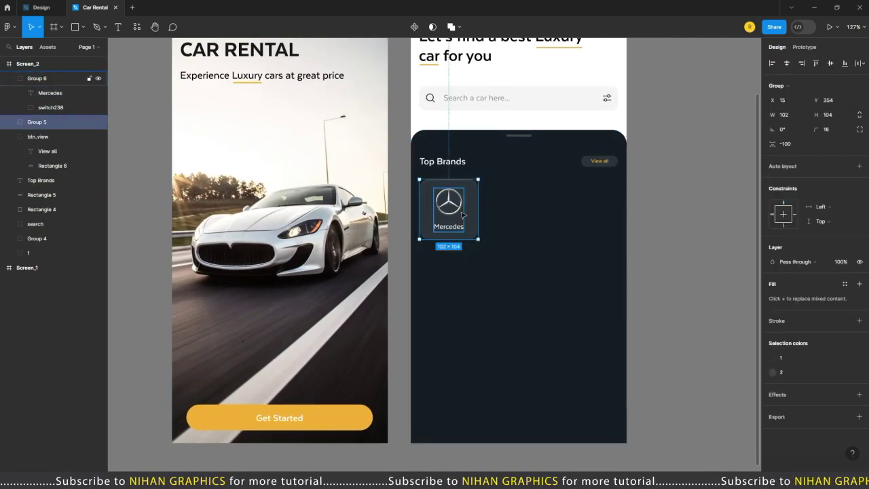
{"action": "left_click", "coordinate": [462, 215], "text": "shift"}
{"action": "key", "text": "ctrl+g"}
{"action": "double_click", "coordinate": [40, 78]}
{"action": "type", "text": "1"}
{"action": "key", "text": "Return"}
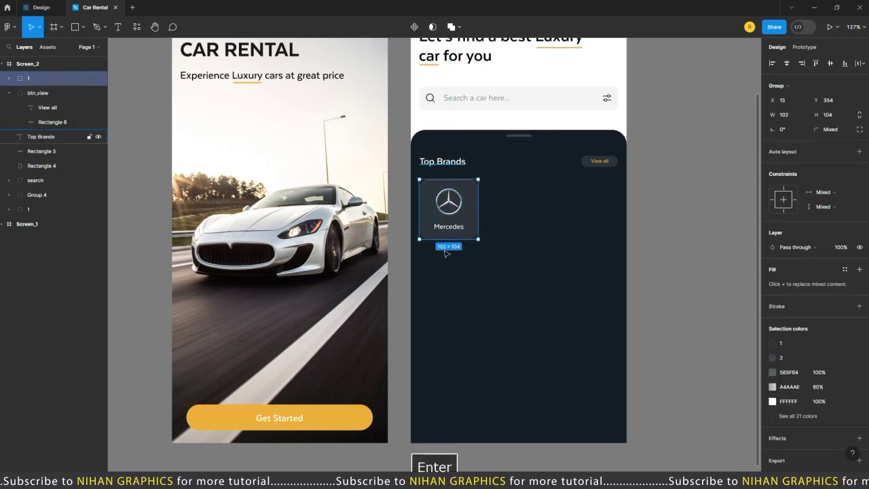
Duplicate the Mercedes card three times along the row with 15 px gaps, keeping the copies in Screen_2 named 2, 3 and 4
{"action": "scroll", "coordinate": [566, 218], "scroll_direction": "up", "scroll_amount": 5}
{"action": "left_click_drag", "start_coordinate": [407, 210], "coordinate": [682, 228]}
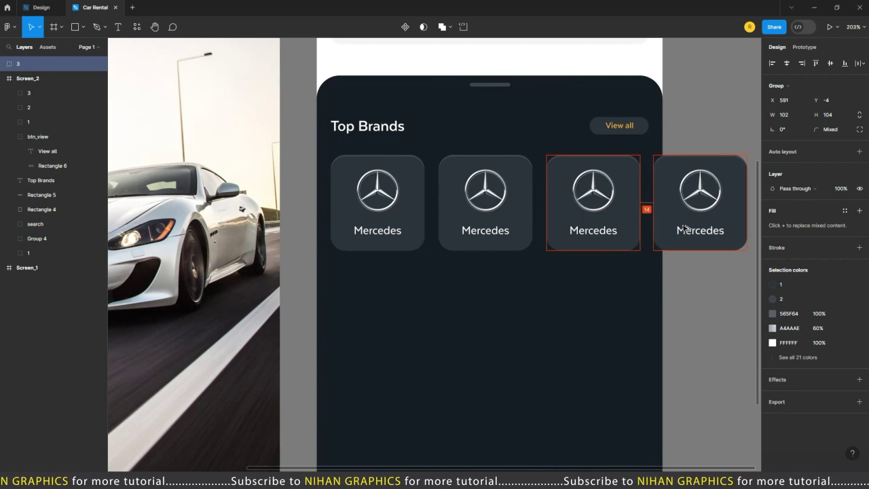
{"action": "left_click_drag", "start_coordinate": [36, 86], "coordinate": [29, 78]}
{"action": "double_click", "coordinate": [30, 77]}
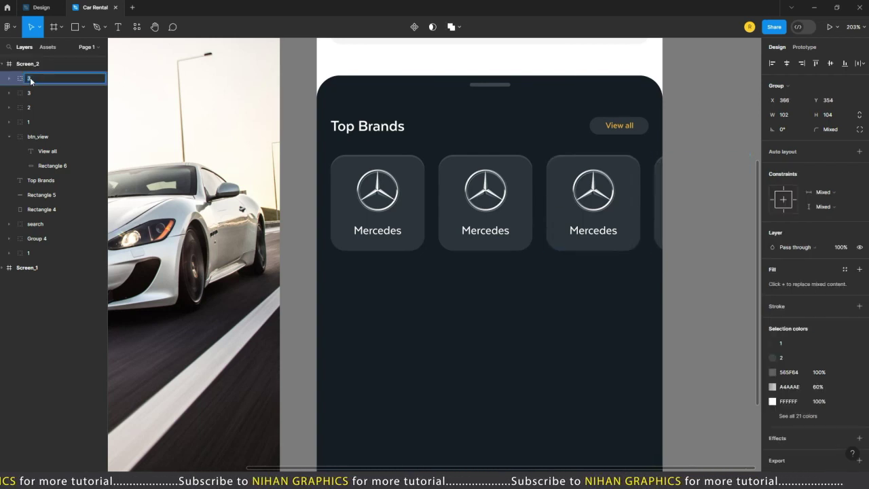
{"action": "left_click", "coordinate": [454, 255]}
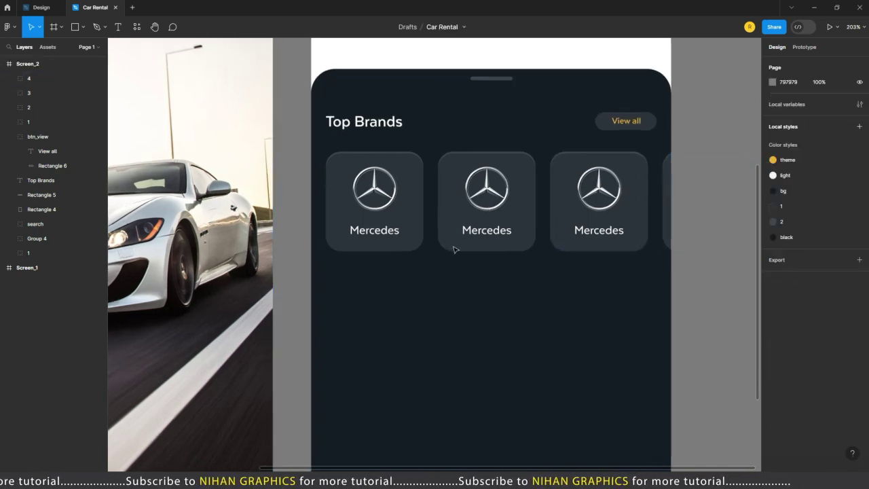
Change the second card's label to "BMW" and the third card's label to "Porshe"
{"action": "scroll", "coordinate": [451, 245], "scroll_direction": "up", "scroll_amount": 3}
{"action": "double_click", "coordinate": [482, 224]}
{"action": "type", "text": "B"}
{"action": "left_click_drag", "start_coordinate": [605, 399], "coordinate": [446, 417]}
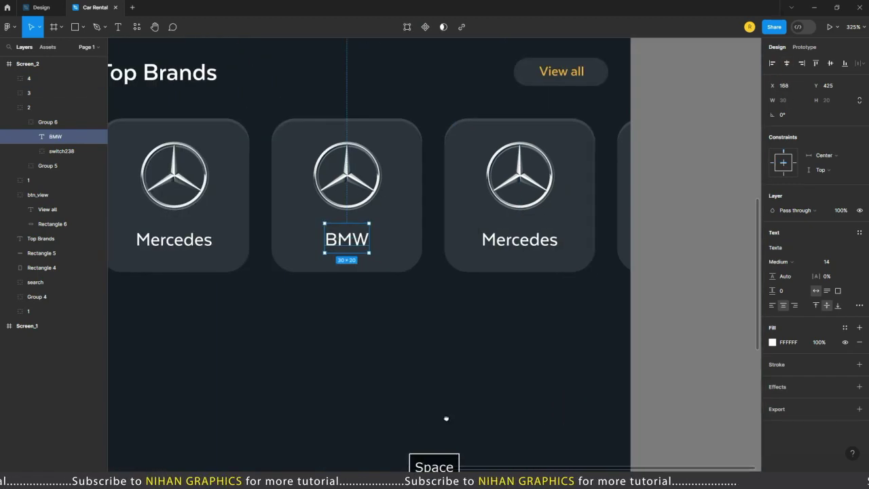
{"action": "double_click", "coordinate": [528, 241]}
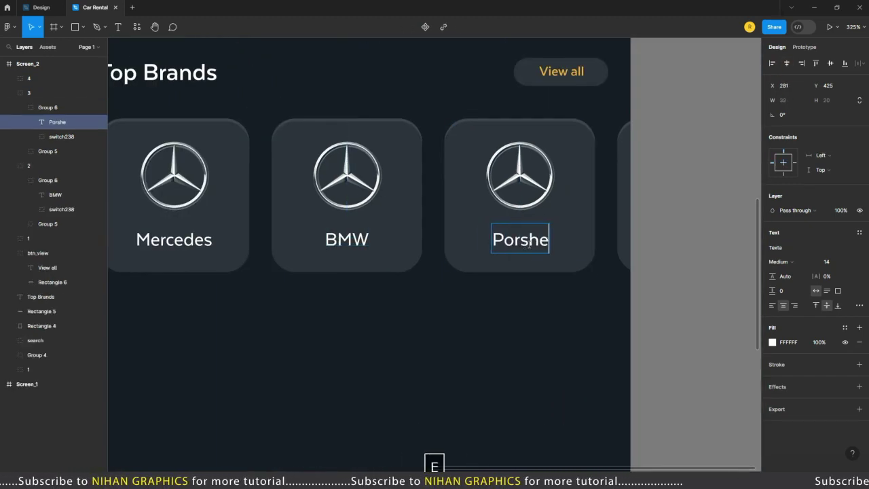
{"action": "key", "text": "Escape"}
Bring in the BMW logo image, place it over the second card's logo at X 158, Y 368 and scale it to 48 × 48
{"action": "key", "text": "shift+1"}
{"action": "key", "text": "alt+Tab"}
{"action": "key", "text": "alt+Tab"}
{"action": "left_click_drag", "start_coordinate": [101, 61], "coordinate": [322, 191]}
{"action": "scroll", "coordinate": [418, 188], "scroll_direction": "down", "scroll_amount": 6}
{"action": "left_click_drag", "start_coordinate": [421, 47], "coordinate": [420, 178]}
{"action": "scroll", "coordinate": [409, 186], "scroll_direction": "up", "scroll_amount": 7}
{"action": "left_click_drag", "start_coordinate": [449, 144], "coordinate": [432, 191]}
{"action": "scroll", "coordinate": [428, 184], "scroll_direction": "up", "scroll_amount": 5}
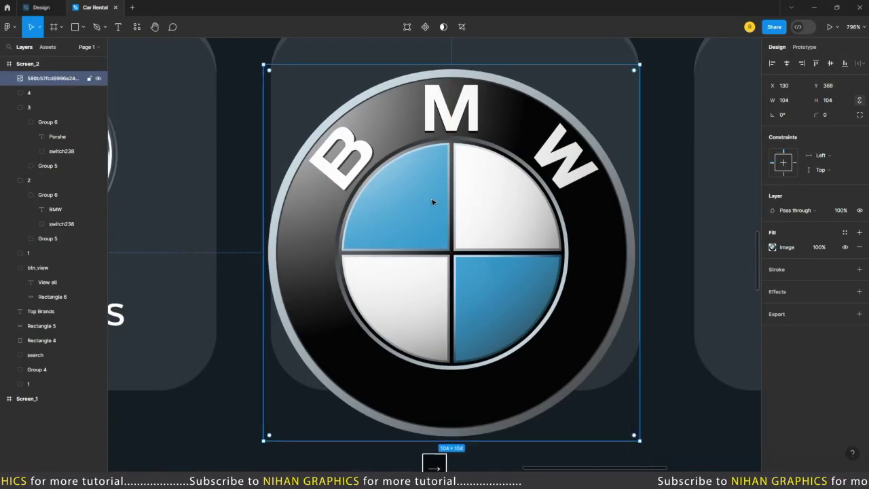
{"action": "left_click_drag", "start_coordinate": [472, 442], "coordinate": [471, 238]}
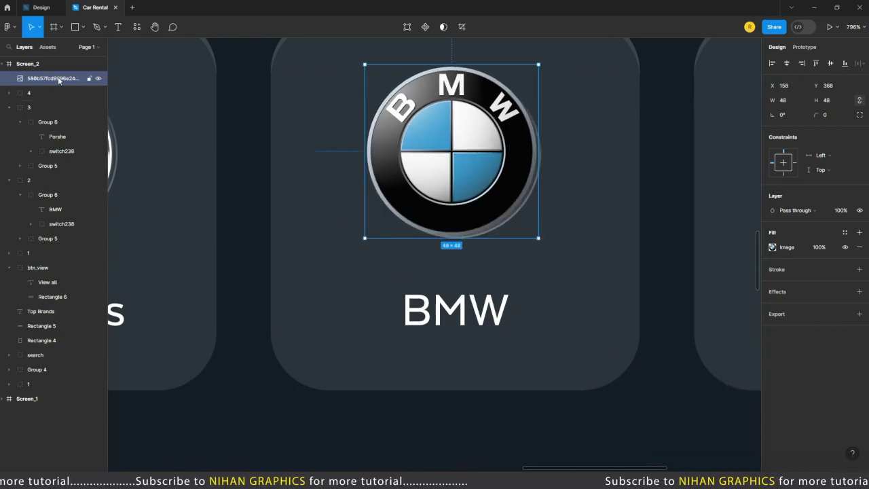
Rename the BMW logo layer 1 and move it into card group 2, just above the card background
{"action": "type", "text": "1"}
{"action": "key", "text": "Return"}
{"action": "left_click_drag", "start_coordinate": [58, 78], "coordinate": [46, 233]}
{"action": "left_click", "coordinate": [21, 180]}
{"action": "left_click", "coordinate": [39, 210]}
{"action": "left_click", "coordinate": [43, 195]}
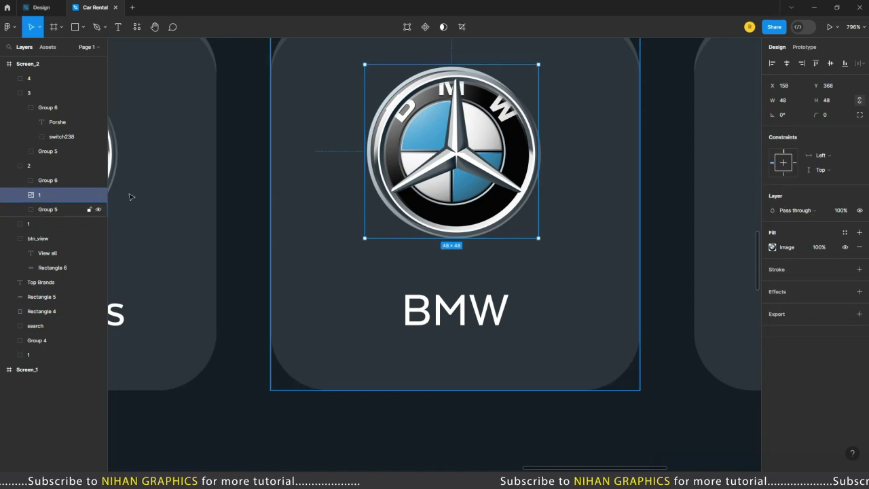
Nudge the BMW logo to X 159, Y 369 so it lines up with the Mercedes logo beneath the label group
{"action": "key", "text": "Up"}
{"action": "key", "text": "Down"}
{"action": "key", "text": "Down"}
{"action": "key", "text": "Right"}
{"action": "key", "text": "Right"}
{"action": "key", "text": "Left"}
{"action": "left_click", "coordinate": [49, 208]}
{"action": "left_click", "coordinate": [48, 184]}
{"action": "left_click", "coordinate": [51, 197]}
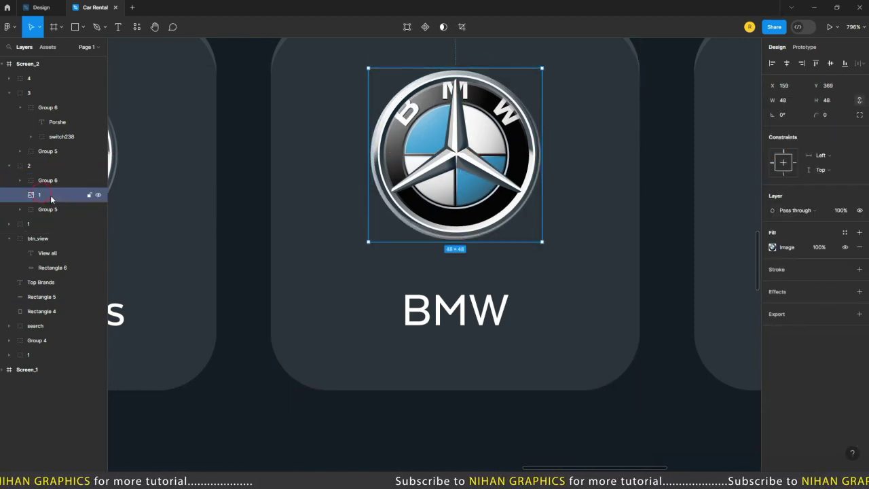
Ungroup the logo and label on the BMW card and delete its leftover Mercedes logo
{"action": "left_click", "coordinate": [55, 179]}
{"action": "key", "text": "ctrl+shift+g"}
{"action": "left_click", "coordinate": [39, 194]}
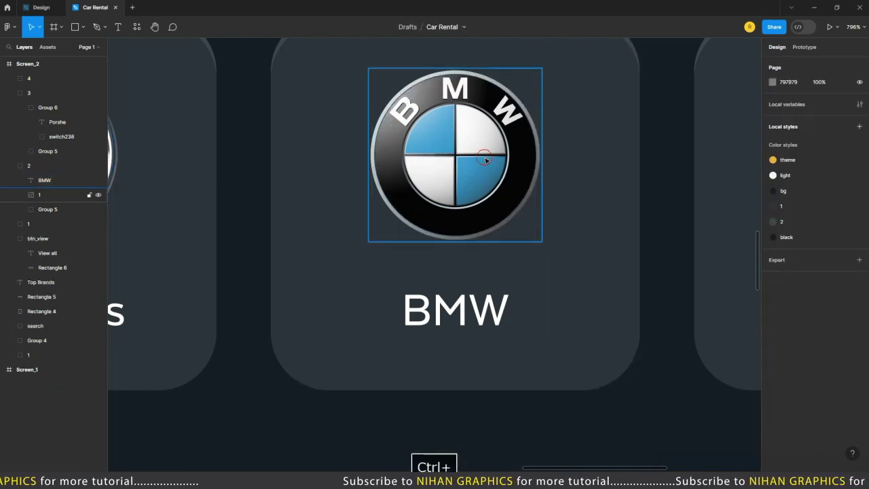
{"action": "left_click", "coordinate": [48, 209], "text": "shift"}
Bring in the Porsche logo image, scale it down, place it over the third brand card and rename its layer 3
{"action": "key", "text": "shift+1"}
{"action": "key", "text": "alt+Tab"}
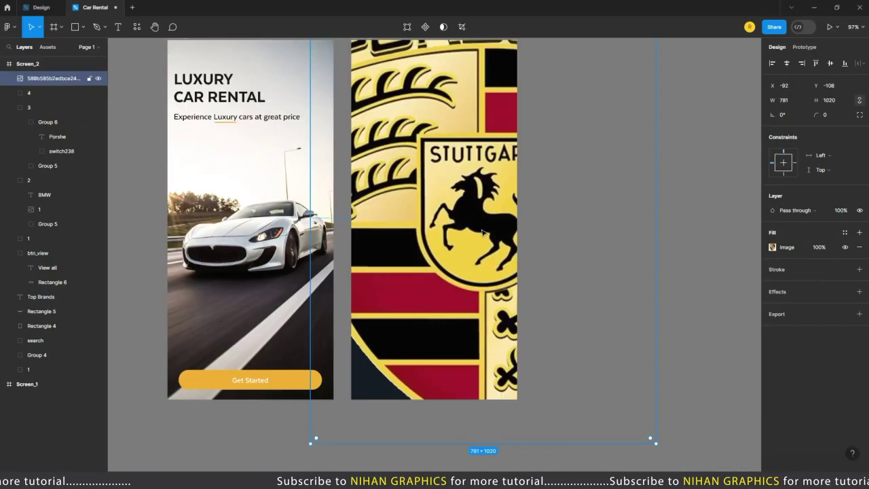
{"action": "scroll", "coordinate": [483, 232], "scroll_direction": "down", "scroll_amount": 2}
{"action": "left_click_drag", "start_coordinate": [547, 209], "coordinate": [490, 224]}
{"action": "scroll", "coordinate": [490, 227], "scroll_direction": "up", "scroll_amount": 5}
{"action": "left_click_drag", "start_coordinate": [433, 194], "coordinate": [511, 197]}
{"action": "type", "text": "3"}
{"action": "key", "text": "Return"}
Ungroup the Mercedes logo and "Porshe" label on the third card
{"action": "left_click", "coordinate": [55, 136]}
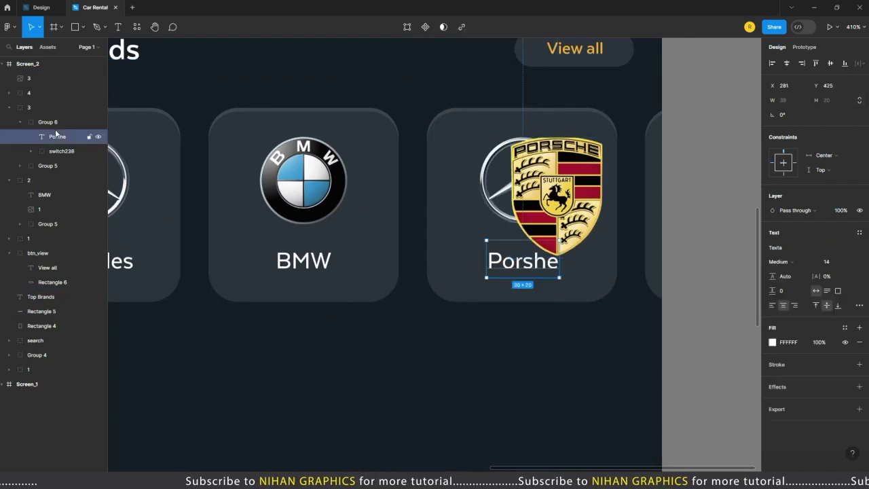
{"action": "left_click", "coordinate": [51, 121]}
{"action": "key", "text": "ctrl+shift+g"}
Center the Porsche logo on its card at X 282, Y 370 and scale it to 38 × 48
{"action": "left_click", "coordinate": [577, 183]}
{"action": "scroll", "coordinate": [581, 181], "scroll_direction": "up", "scroll_amount": 3}
{"action": "left_click_drag", "start_coordinate": [580, 180], "coordinate": [528, 180]}
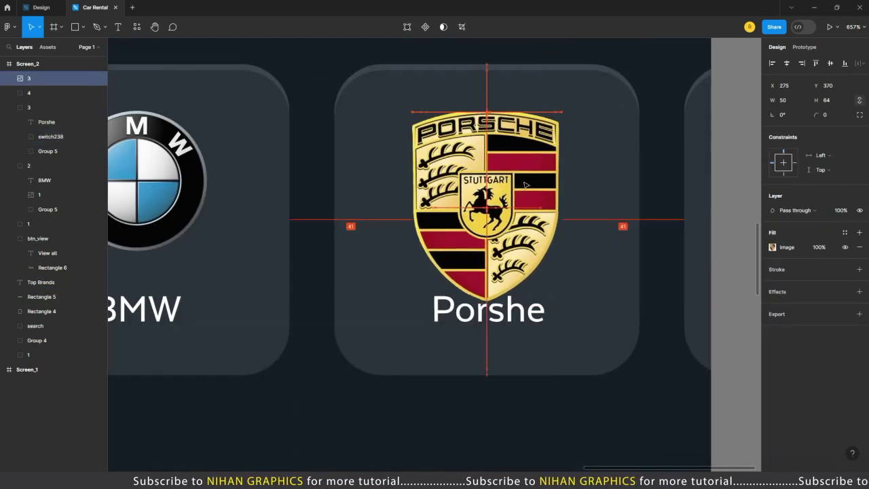
{"action": "left_click_drag", "start_coordinate": [506, 296], "coordinate": [505, 256]}
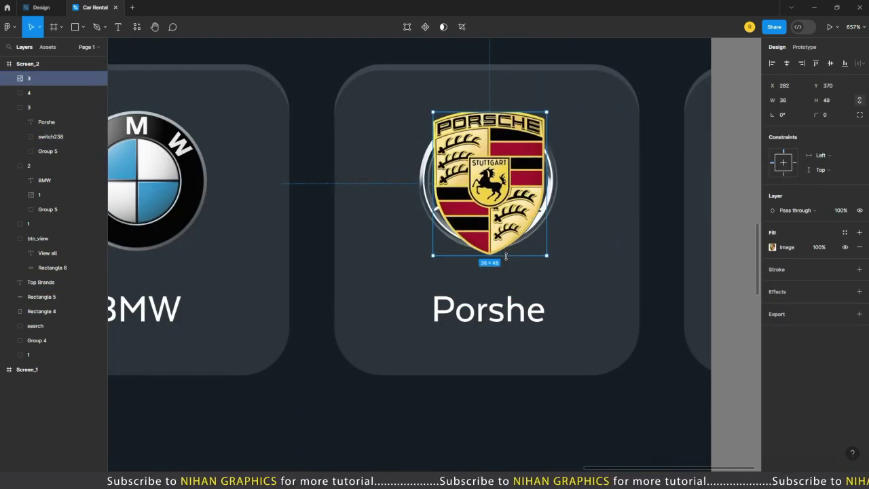
Move the Porsche logo into card group 3 and delete the leftover Mercedes logo there
{"action": "left_click_drag", "start_coordinate": [51, 134], "coordinate": [49, 135]}
{"action": "left_click", "coordinate": [49, 135]}
{"action": "key", "text": "Delete"}
{"action": "left_click", "coordinate": [50, 122]}
Paste a fresh copy of the Porsche logo image and set its width to 20 with proportions locked
{"action": "key", "text": "shift+1"}
{"action": "key", "text": "Escape"}
{"action": "scroll", "coordinate": [470, 182], "scroll_direction": "up", "scroll_amount": 5}
{"action": "key", "text": "alt+Tab"}
{"action": "key", "text": "alt+Tab"}
{"action": "key", "text": "ctrl+v"}
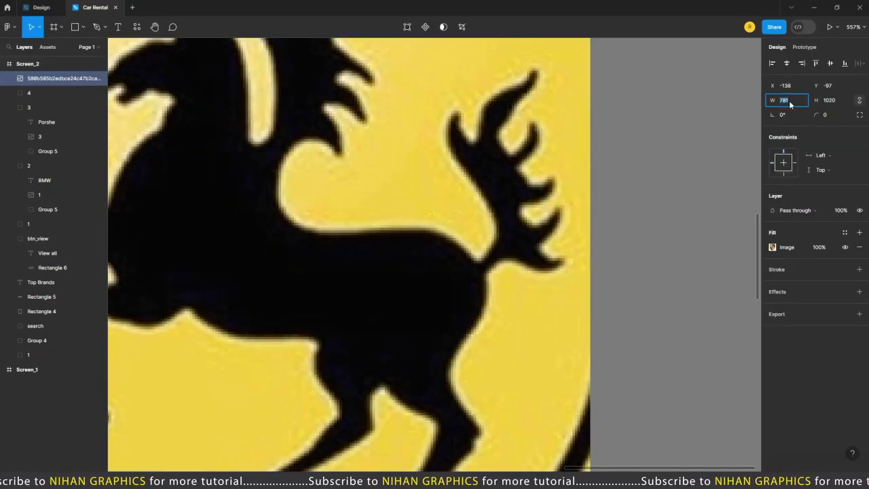
{"action": "type", "text": "500"}
{"action": "key", "text": "Return"}
{"action": "type", "text": "20"}
{"action": "key", "text": "Return"}
Set the new Porsche logo's width to 50 and move it from the canvas above the screens onto the Porshe card
{"action": "key", "text": "shift+1"}
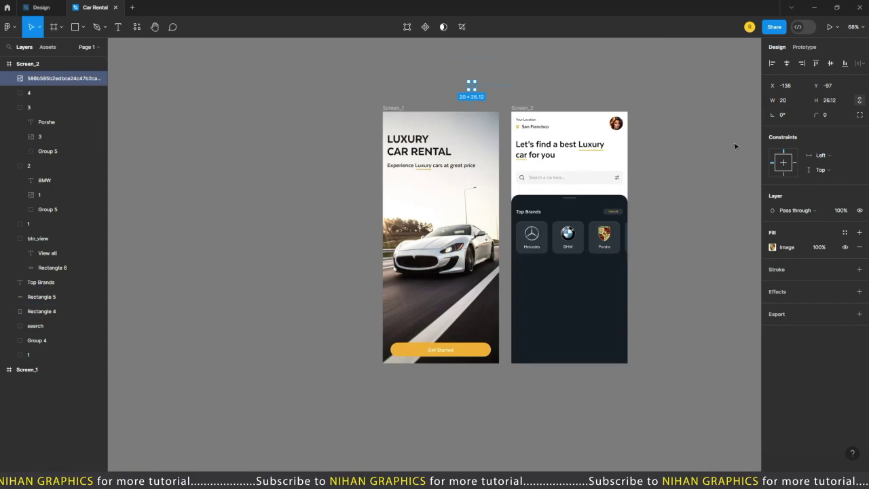
{"action": "scroll", "coordinate": [694, 191], "scroll_direction": "up", "scroll_amount": 5}
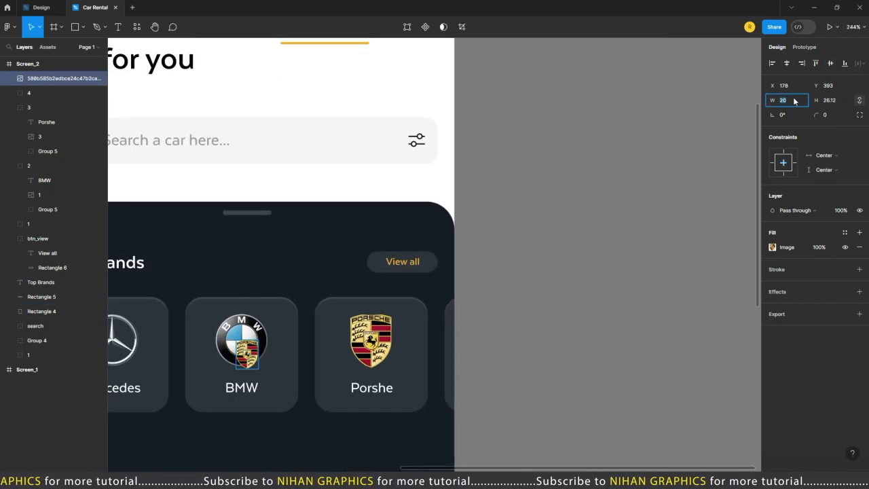
{"action": "key", "text": "shift+Up"}
{"action": "key", "text": "shift+Up"}
{"action": "key", "text": "shift+Up"}
{"action": "left_click", "coordinate": [623, 249]}
{"action": "scroll", "coordinate": [304, 400], "scroll_direction": "up", "scroll_amount": 5}
{"action": "left_click_drag", "start_coordinate": [274, 371], "coordinate": [386, 346]}
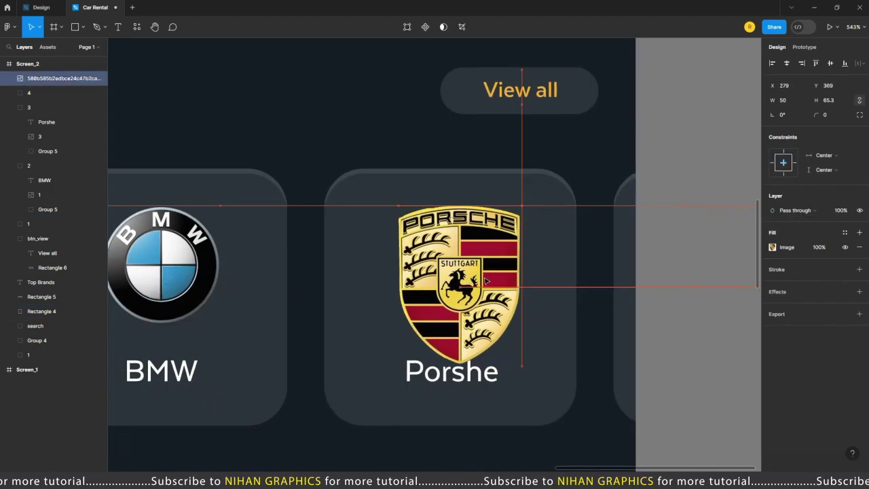
Set the new Porsche logo's width to 38 and center it on the Porshe card at X 281, Y 369
{"action": "left_click_drag", "start_coordinate": [485, 281], "coordinate": [587, 285]}
{"action": "left_click", "coordinate": [785, 102]}
{"action": "type", "text": "38"}
{"action": "key", "text": "Return"}
{"action": "scroll", "coordinate": [457, 293], "scroll_direction": "up", "scroll_amount": 3}
{"action": "left_click_drag", "start_coordinate": [639, 229], "coordinate": [480, 228]}
{"action": "key", "text": "Up"}
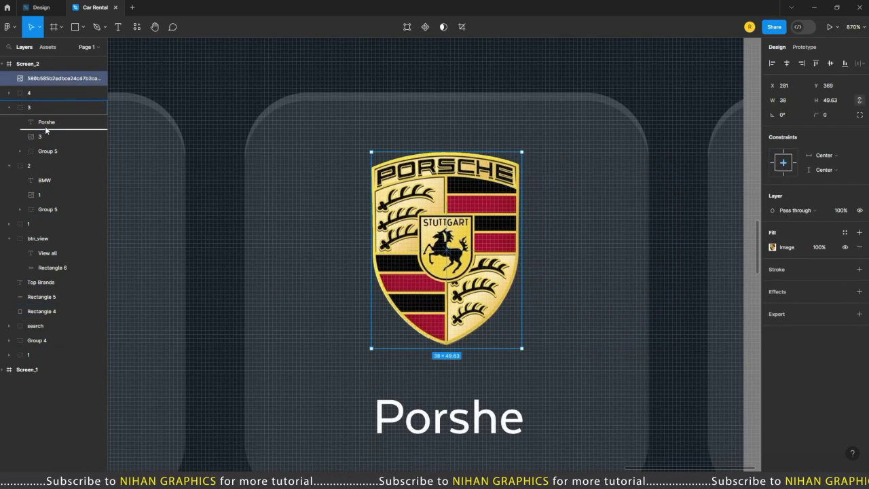
Replace the earlier Porsche logo in card group 3 with the new one and name that layer 3
{"action": "left_click_drag", "start_coordinate": [45, 126], "coordinate": [34, 123]}
{"action": "key", "text": "Delete"}
{"action": "left_click", "coordinate": [47, 122]}
{"action": "left_click", "coordinate": [46, 137], "text": "shift"}
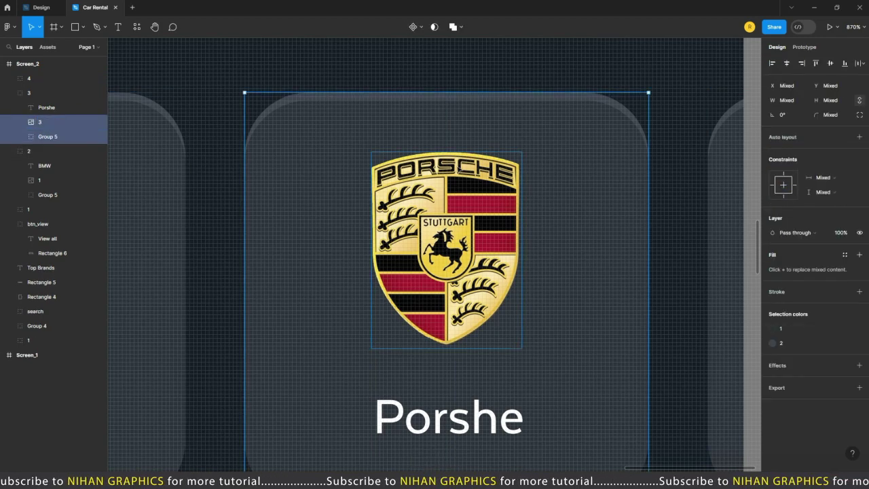
Group the four brand cards into one row
{"action": "scroll", "coordinate": [434, 244], "scroll_direction": "down", "scroll_amount": 10}
{"action": "scroll", "coordinate": [435, 244], "scroll_direction": "up", "scroll_amount": 3}
{"action": "left_click", "coordinate": [368, 153], "text": "shift"}
{"action": "left_click", "coordinate": [435, 152], "text": "shift"}
{"action": "left_click", "coordinate": [502, 153], "text": "shift"}
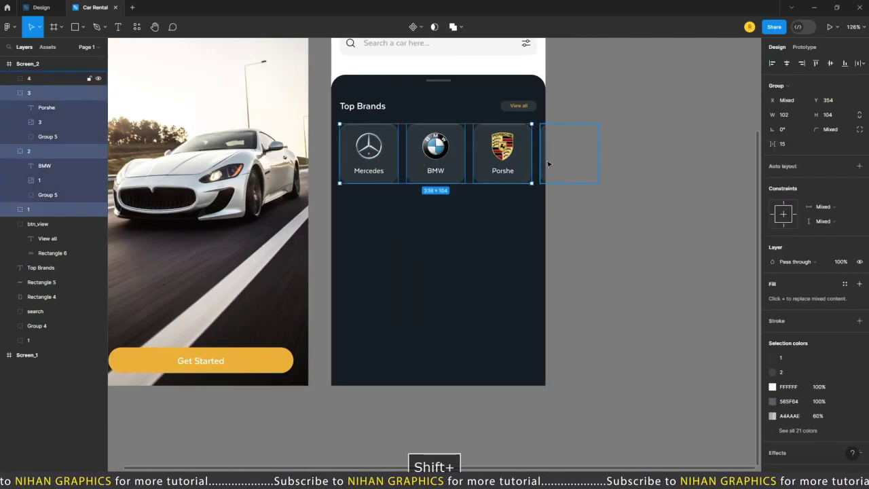
{"action": "key", "text": "ctrl+g"}
Group the "Top Brands" heading, View all button and card row together and rename the group 1
{"action": "left_click", "coordinate": [372, 107], "text": "shift"}
{"action": "left_click", "coordinate": [616, 118]}
{"action": "left_click", "coordinate": [381, 109]}
{"action": "left_click", "coordinate": [519, 107], "text": "shift"}
{"action": "left_click", "coordinate": [509, 146], "text": "shift"}
{"action": "key", "text": "ctrl+g"}
{"action": "scroll", "coordinate": [629, 176], "scroll_direction": "down", "scroll_amount": 2}
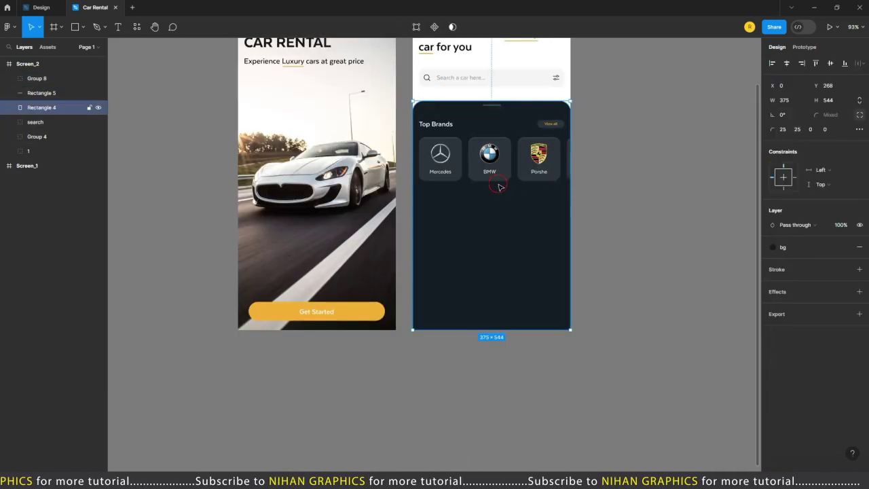
{"action": "left_click", "coordinate": [34, 80]}
{"action": "type", "text": "1"}
{"action": "key", "text": "Return"}
{"action": "scroll", "coordinate": [646, 248], "scroll_direction": "up", "scroll_amount": 2}
{"action": "left_click_drag", "start_coordinate": [445, 129], "coordinate": [453, 243]}
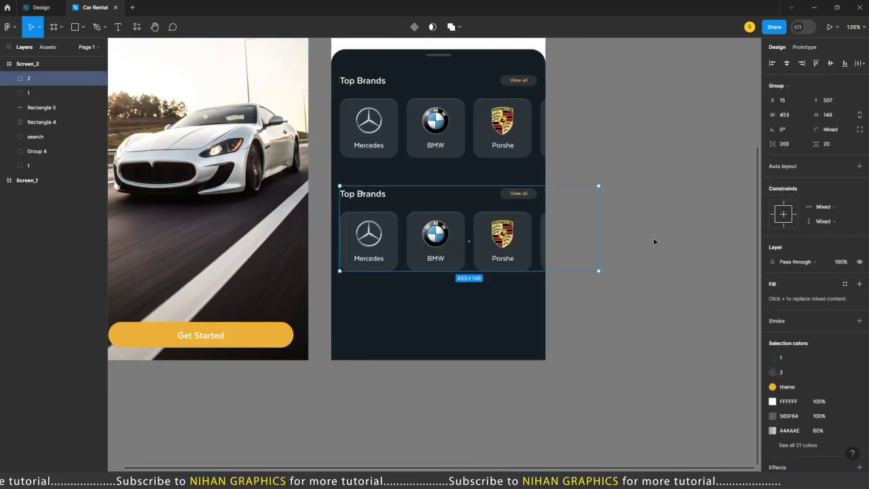
{"action": "left_click", "coordinate": [654, 242]}
{"action": "scroll", "coordinate": [491, 295], "scroll_direction": "down", "scroll_amount": 3}
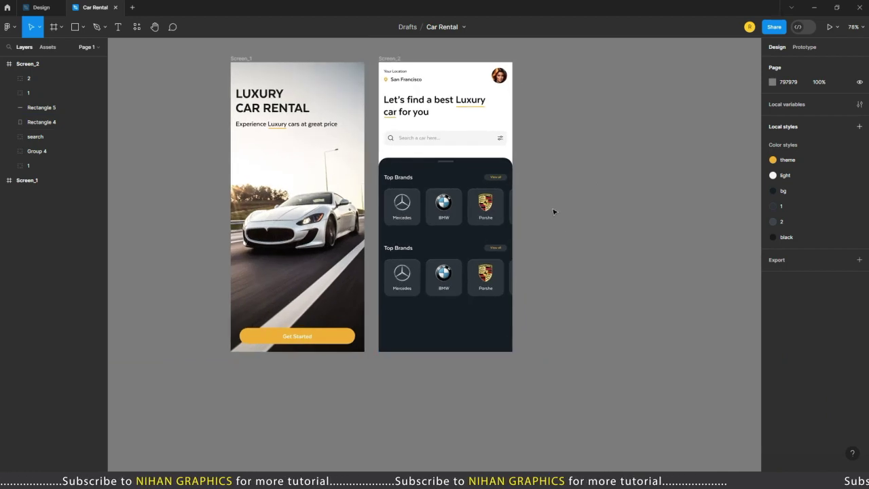
{"action": "scroll", "coordinate": [468, 336], "scroll_direction": "up", "scroll_amount": 2}
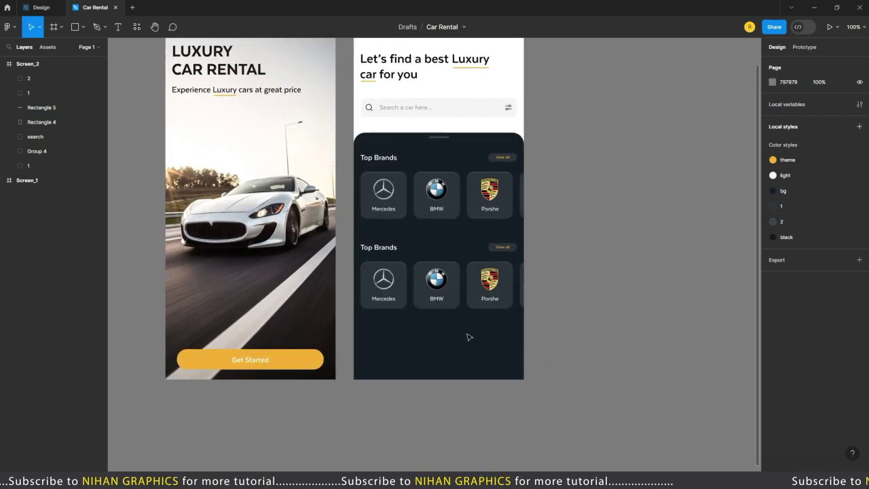
{"action": "scroll", "coordinate": [501, 157], "scroll_direction": "up", "scroll_amount": 5}
{"action": "scroll", "coordinate": [570, 178], "scroll_direction": "down", "scroll_amount": 4}
{"action": "left_click", "coordinate": [529, 329]}
{"action": "key", "text": "Delete"}
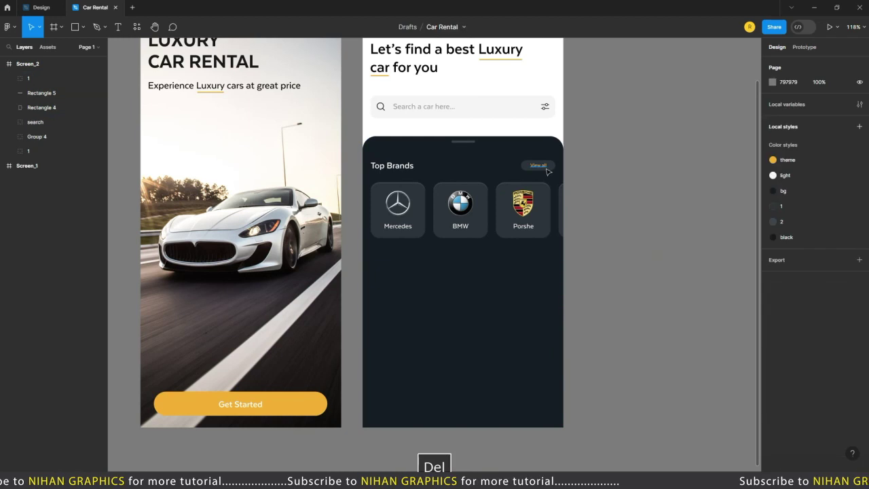
Narrow the background shape of the Top Brands View all button slightly
{"action": "scroll", "coordinate": [539, 167], "scroll_direction": "up", "scroll_amount": 10}
{"action": "left_click", "coordinate": [520, 147], "text": "ctrl"}
{"action": "scroll", "coordinate": [520, 147], "scroll_direction": "up", "scroll_amount": 3}
{"action": "scroll", "coordinate": [441, 232], "scroll_direction": "down", "scroll_amount": 6}
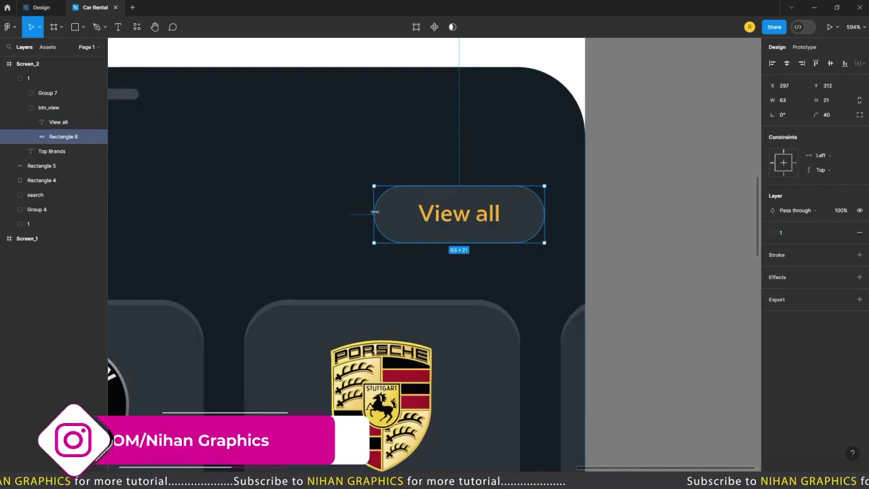
{"action": "left_click_drag", "start_coordinate": [372, 214], "coordinate": [382, 215]}
{"action": "key", "text": "Escape"}
{"action": "scroll", "coordinate": [621, 208], "scroll_direction": "down", "scroll_amount": 8}
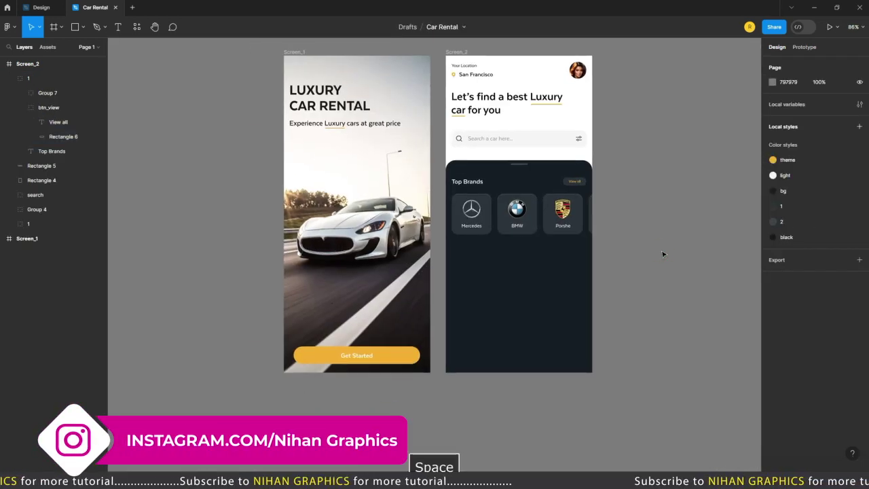
Duplicate the Top Brands section below itself at Y 500 and change the copy's heading to "Car Recommendation"
{"action": "scroll", "coordinate": [513, 180], "scroll_direction": "up", "scroll_amount": 3}
{"action": "left_click", "coordinate": [513, 180]}
{"action": "key", "text": "Escape"}
{"action": "double_click", "coordinate": [489, 188]}
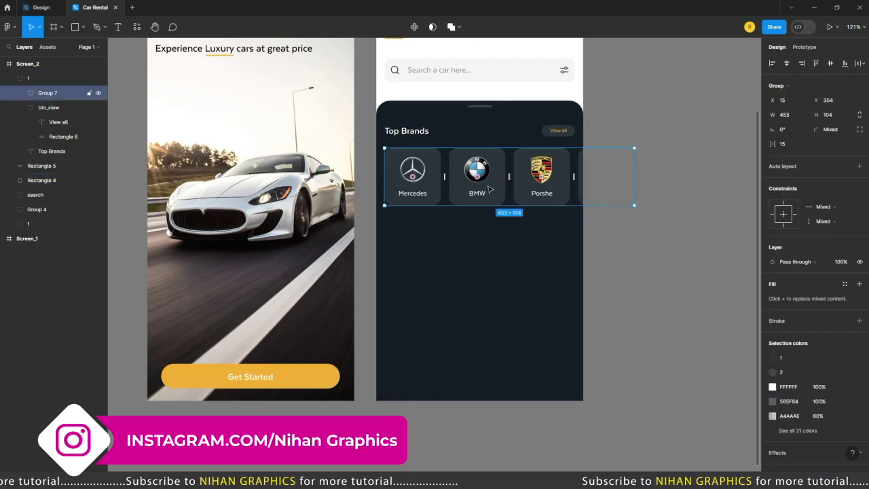
{"action": "left_click", "coordinate": [475, 238]}
{"action": "left_click_drag", "start_coordinate": [445, 173], "coordinate": [445, 278]}
{"action": "scroll", "coordinate": [444, 279], "scroll_direction": "up", "scroll_amount": 3}
{"action": "double_click", "coordinate": [421, 202]}
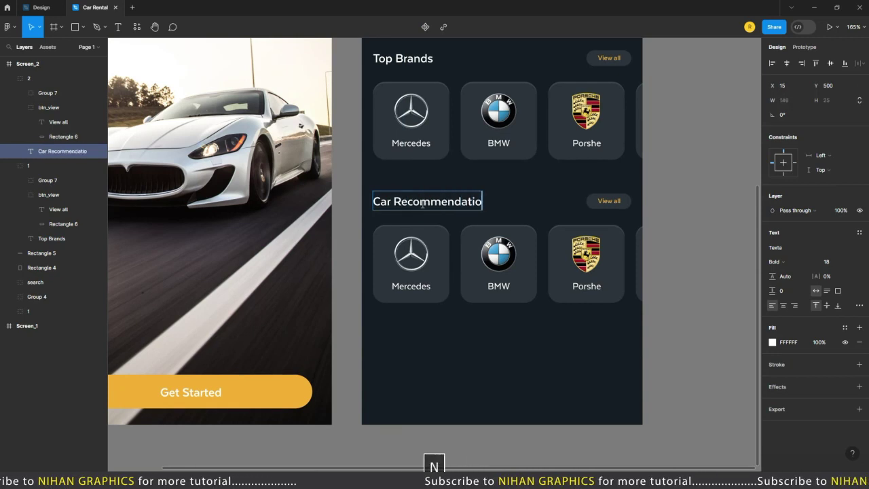
{"action": "key", "text": "Escape"}
Delete the BMW, Porshe and fourth cards from the Car Recommendation section, keeping only the Mercedes card
{"action": "scroll", "coordinate": [380, 224], "scroll_direction": "down", "scroll_amount": 2}
{"action": "left_click", "coordinate": [343, 245]}
{"action": "scroll", "coordinate": [366, 234], "scroll_direction": "up", "scroll_amount": 4}
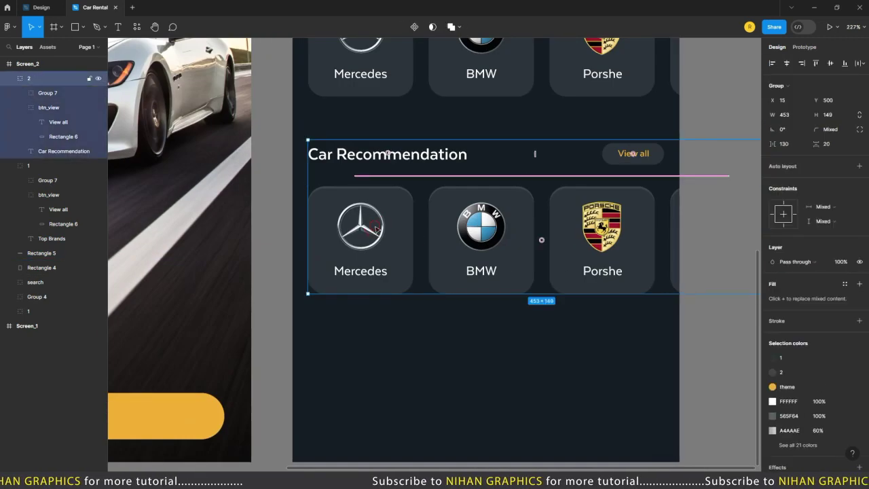
{"action": "left_click", "coordinate": [482, 231]}
{"action": "left_click", "coordinate": [602, 230], "text": "shift"}
{"action": "left_click", "coordinate": [675, 237], "text": "shift"}
{"action": "key", "text": "Delete"}
{"action": "scroll", "coordinate": [405, 382], "scroll_direction": "down", "scroll_amount": 5}
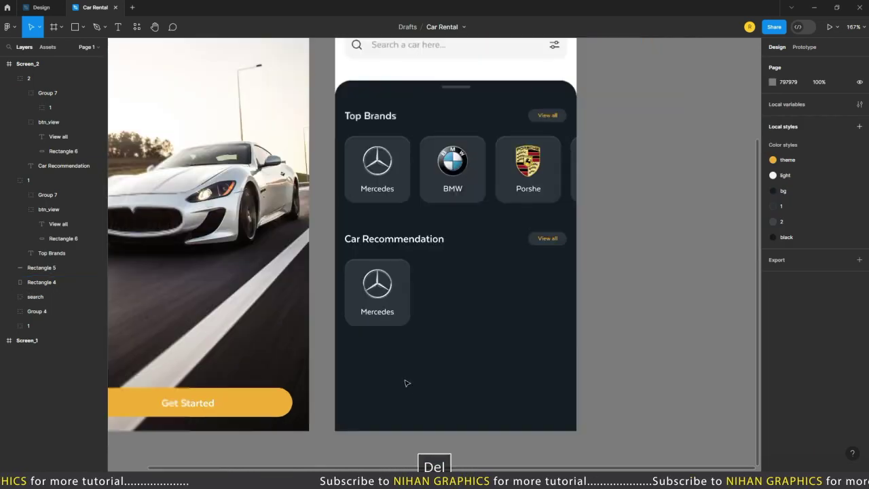
Show the column layout grid on the Screen_2 frame and set its column count to 2
{"action": "left_click", "coordinate": [383, 134]}
{"action": "left_click", "coordinate": [845, 203]}
{"action": "scroll", "coordinate": [381, 415], "scroll_direction": "up", "scroll_amount": 3}
{"action": "left_click", "coordinate": [773, 203]}
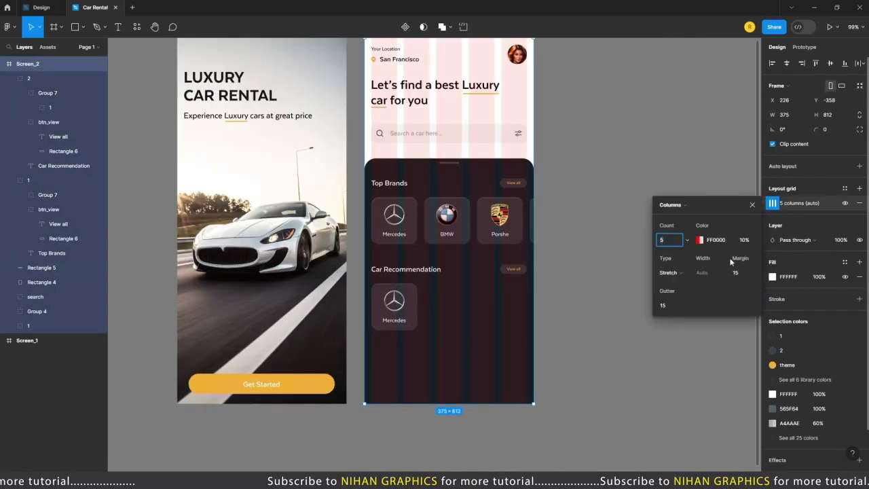
{"action": "left_click", "coordinate": [665, 244]}
{"action": "type", "text": "2"}
{"action": "key", "text": "Return"}
{"action": "left_click", "coordinate": [661, 362]}
{"action": "scroll", "coordinate": [380, 373], "scroll_direction": "up", "scroll_amount": 5}
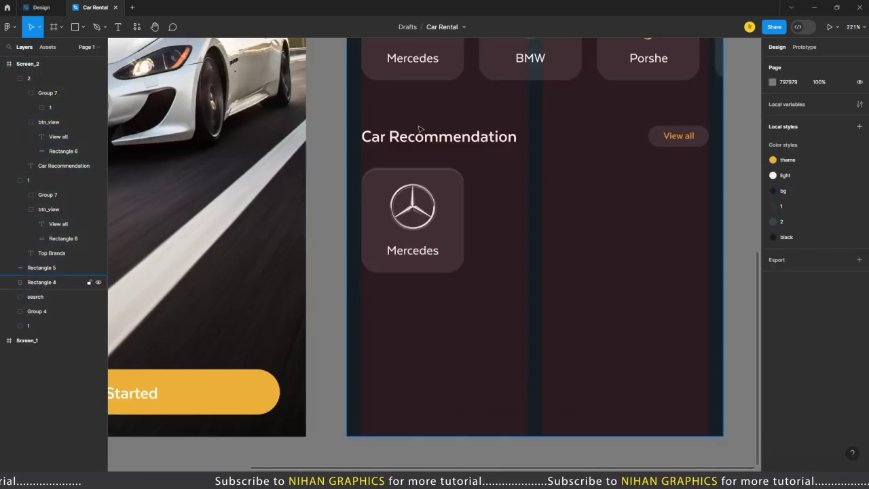
Select the logo and label group inside the Mercedes card of the Car Recommendation section
{"action": "left_click", "coordinate": [420, 217]}
{"action": "double_click", "coordinate": [423, 215]}
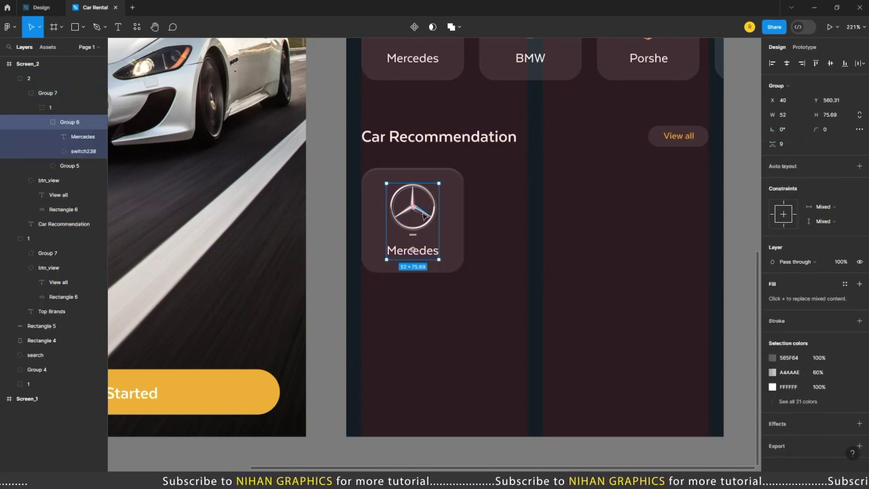
Ungroup the logo and label in the Car Recommendation card and delete the Mercedes logo
{"action": "key", "text": "ctrl+shift+g"}
{"action": "left_click", "coordinate": [65, 140]}
{"action": "key", "text": "Delete"}
Widen both background rectangles of the Car Recommendation card to 165 px
{"action": "left_click", "coordinate": [459, 195], "text": "ctrl"}
{"action": "scroll", "coordinate": [458, 195], "scroll_direction": "up", "scroll_amount": 3}
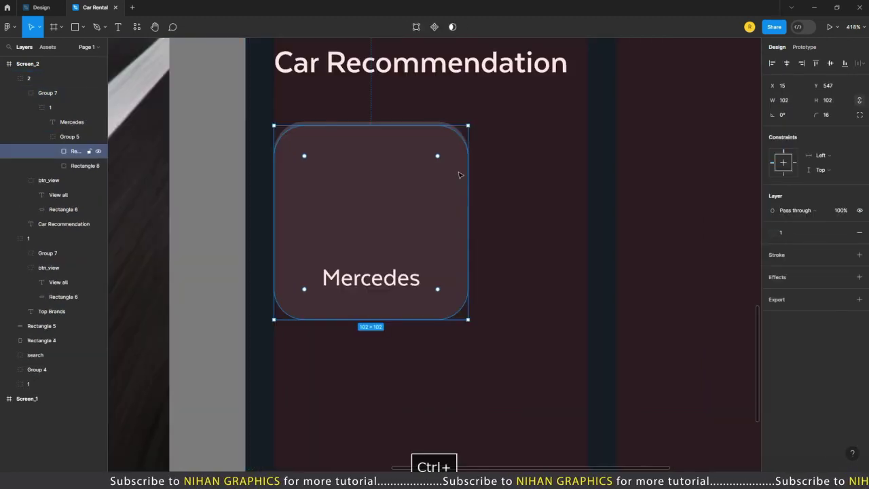
{"action": "left_click", "coordinate": [459, 178], "text": "ctrl+shift"}
{"action": "left_click_drag", "start_coordinate": [468, 197], "coordinate": [537, 248]}
{"action": "scroll", "coordinate": [584, 201], "scroll_direction": "down", "scroll_amount": 3}
{"action": "key", "text": "ctrl+z"}
{"action": "key", "text": "ctrl+z"}
{"action": "key", "text": "ctrl+z"}
Ungroup Group 7 so card group 1 sits directly inside the Car Recommendation section group
{"action": "left_click", "coordinate": [32, 104]}
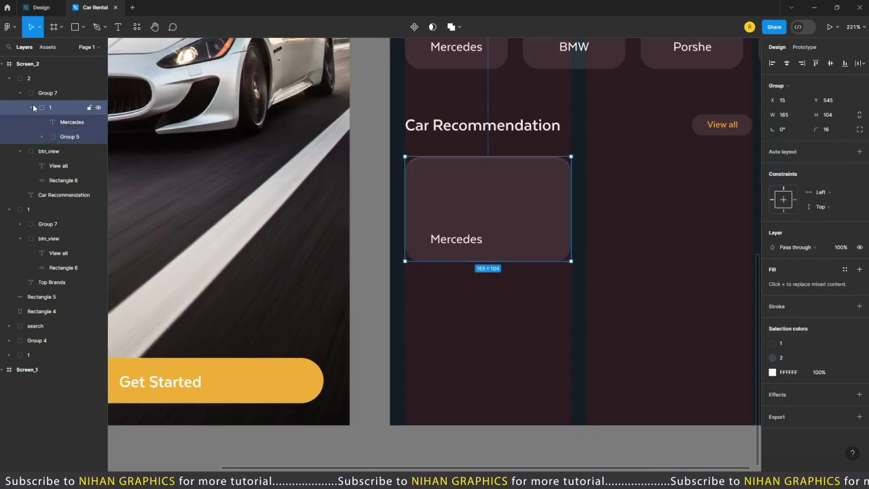
{"action": "left_click", "coordinate": [38, 94]}
{"action": "key", "text": "ctrl+shift+g"}
Move the card down to about Y 610, leaving space beneath the Car Recommendation heading
{"action": "left_click_drag", "start_coordinate": [526, 198], "coordinate": [523, 251]}
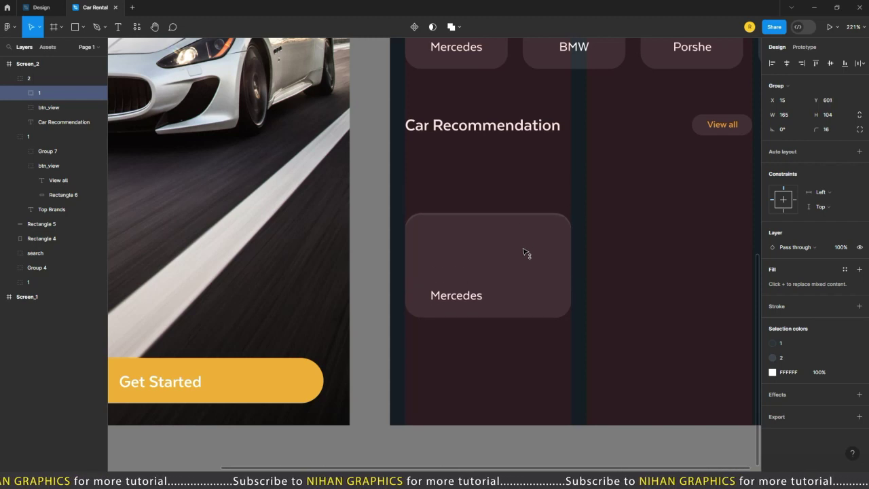
{"action": "scroll", "coordinate": [353, 299], "scroll_direction": "down", "scroll_amount": 5}
{"action": "key", "text": "Escape"}
{"action": "scroll", "coordinate": [398, 340], "scroll_direction": "up", "scroll_amount": 4}
{"action": "left_click", "coordinate": [419, 304]}
{"action": "key", "text": "shift+Down"}
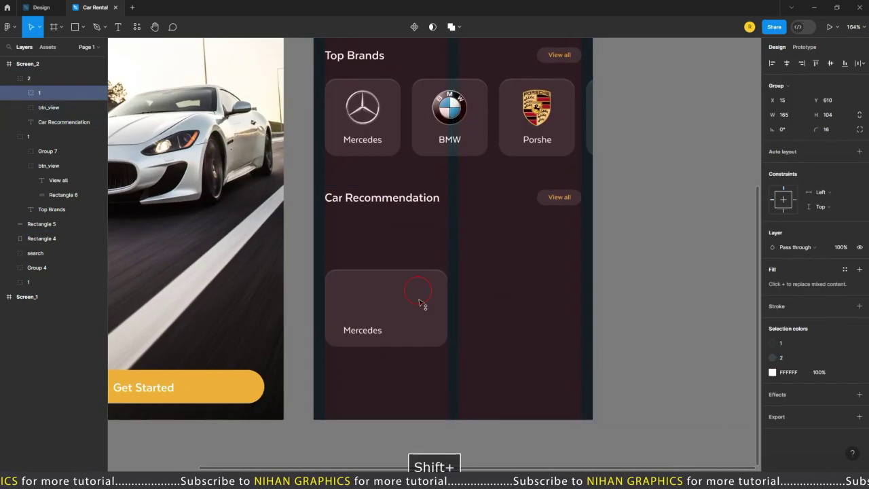
Move the Mercedes label up inside the wide card to Y 661
{"action": "left_click", "coordinate": [718, 298]}
{"action": "scroll", "coordinate": [442, 330], "scroll_direction": "up", "scroll_amount": 5}
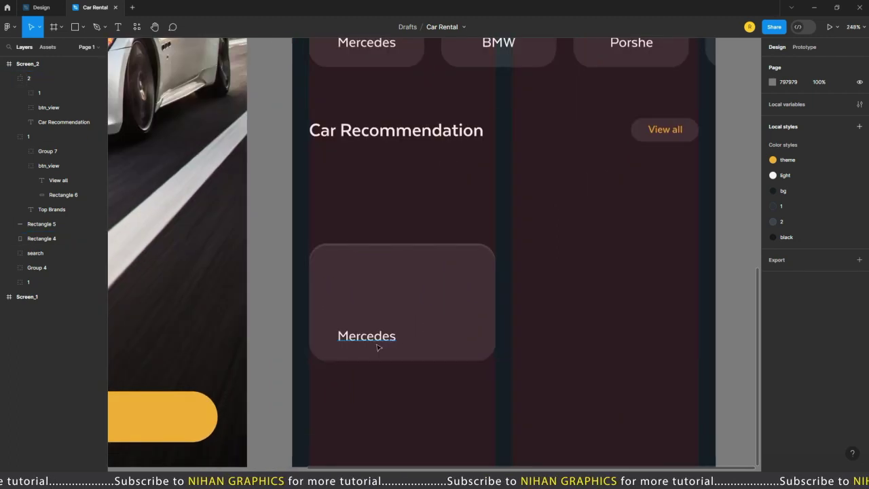
{"action": "scroll", "coordinate": [378, 347], "scroll_direction": "up", "scroll_amount": 3}
{"action": "left_click", "coordinate": [379, 338], "text": "ctrl"}
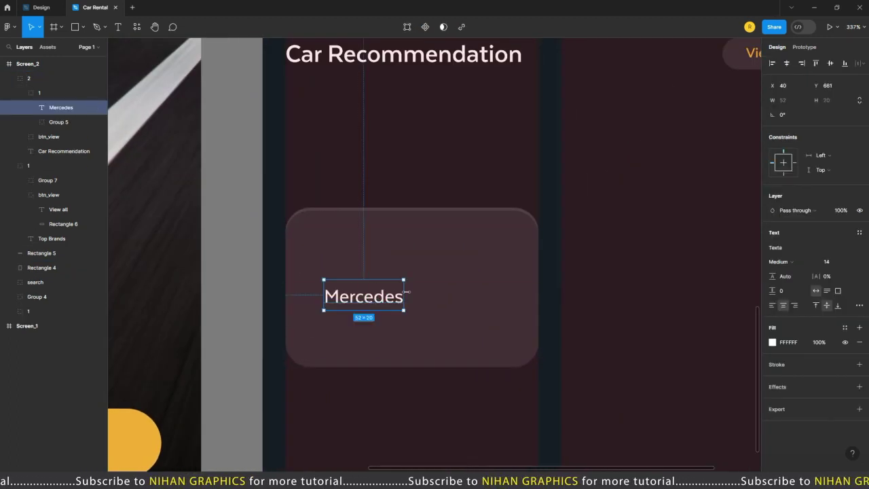
Select both background rectangles of the wide card and increase their height to about 108 px
{"action": "scroll", "coordinate": [407, 292], "scroll_direction": "down", "scroll_amount": 2}
{"action": "left_click", "coordinate": [430, 234], "text": "ctrl"}
{"action": "scroll", "coordinate": [434, 231], "scroll_direction": "up", "scroll_amount": 6}
{"action": "left_click", "coordinate": [477, 282], "text": "ctrl+shift"}
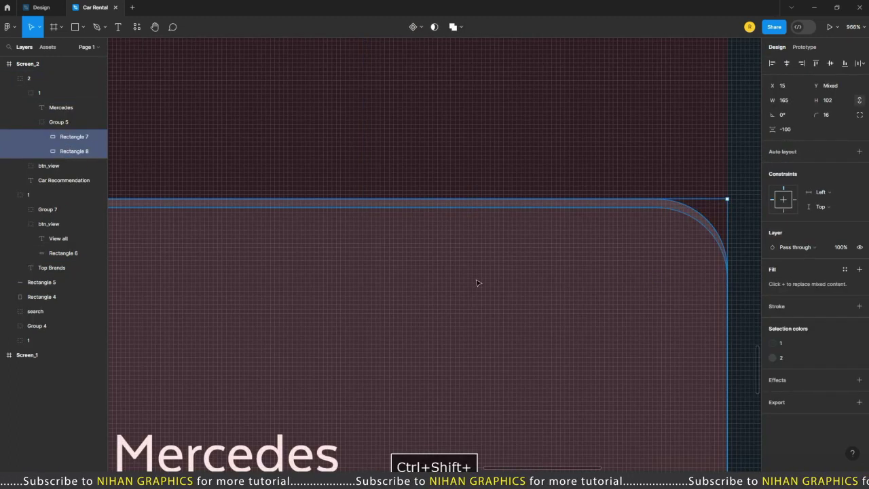
{"action": "scroll", "coordinate": [477, 282], "scroll_direction": "down", "scroll_amount": 5}
{"action": "scroll", "coordinate": [464, 244], "scroll_direction": "down", "scroll_amount": 3}
Hide the layout grid on Screen_2
{"action": "key", "text": "Escape"}
{"action": "scroll", "coordinate": [428, 270], "scroll_direction": "up", "scroll_amount": 2}
{"action": "scroll", "coordinate": [413, 308], "scroll_direction": "down", "scroll_amount": 5}
{"action": "left_click", "coordinate": [443, 118]}
{"action": "left_click", "coordinate": [543, 285]}
{"action": "scroll", "coordinate": [543, 285], "scroll_direction": "up", "scroll_amount": 5}
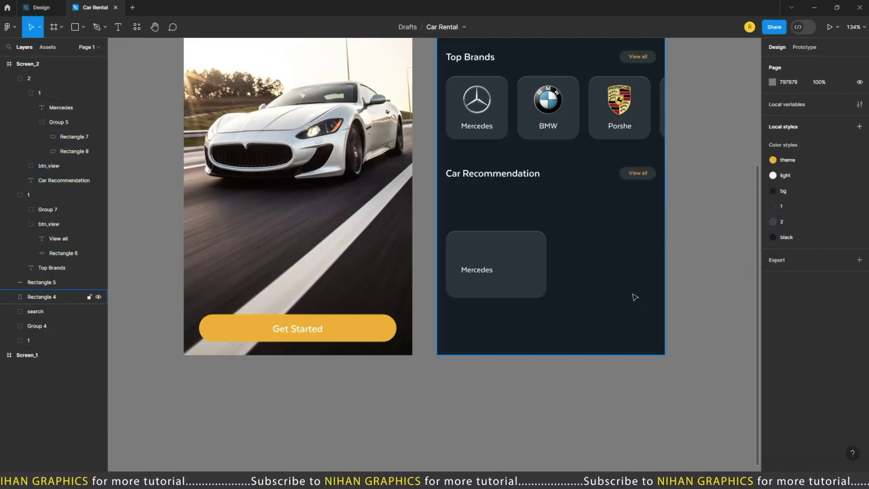
{"action": "scroll", "coordinate": [499, 294], "scroll_direction": "up", "scroll_amount": 8}
{"action": "double_click", "coordinate": [452, 245]}
{"action": "type", "text": "Au"}
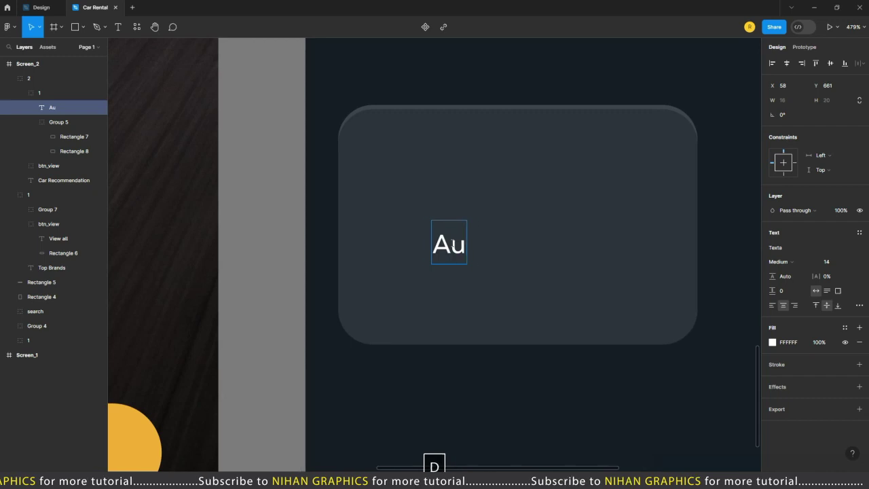
{"action": "key", "text": "Escape"}
{"action": "scroll", "coordinate": [454, 246], "scroll_direction": "down", "scroll_amount": 5}
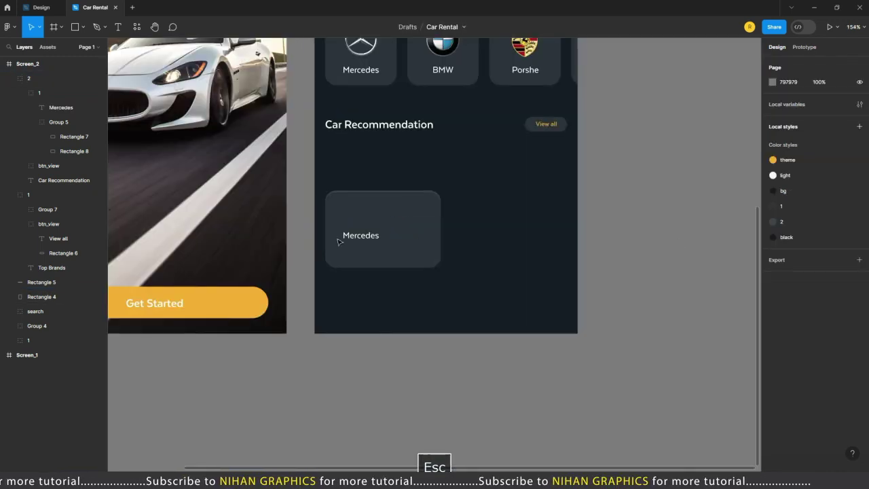
Ungroup the Car Recommendation section and bring the Audi RS 7 image from the image folder onto Screen_2
{"action": "key", "text": "Escape"}
{"action": "key", "text": "ctrl+shift+g"}
{"action": "key", "text": "alt+Tab"}
{"action": "left_click_drag", "start_coordinate": [258, 69], "coordinate": [369, 195]}
{"action": "key", "text": "alt+Tab"}
{"action": "scroll", "coordinate": [590, 176], "scroll_direction": "down", "scroll_amount": 5}
{"action": "left_click_drag", "start_coordinate": [590, 176], "coordinate": [405, 176]}
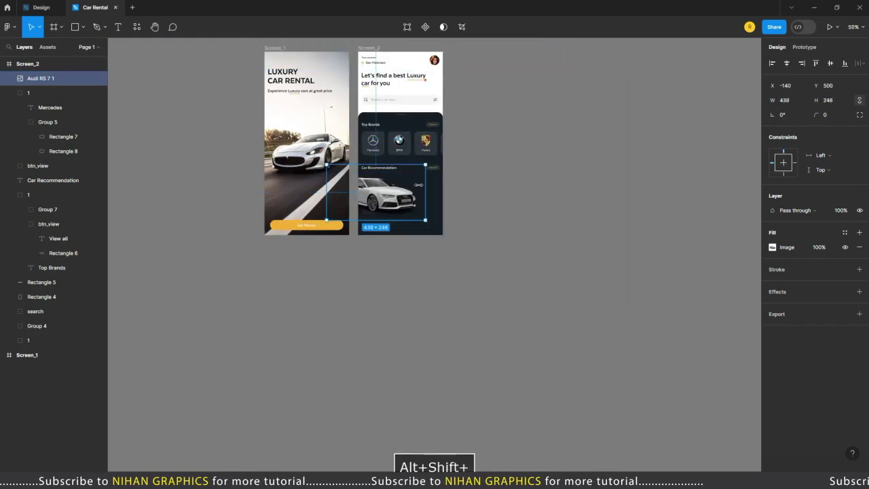
Scale the Audi image to about 186 by 106 px and place it overlapping the upper part of the recommendation card
{"action": "key", "text": "shift+2"}
{"action": "left_click_drag", "start_coordinate": [550, 174], "coordinate": [522, 146]}
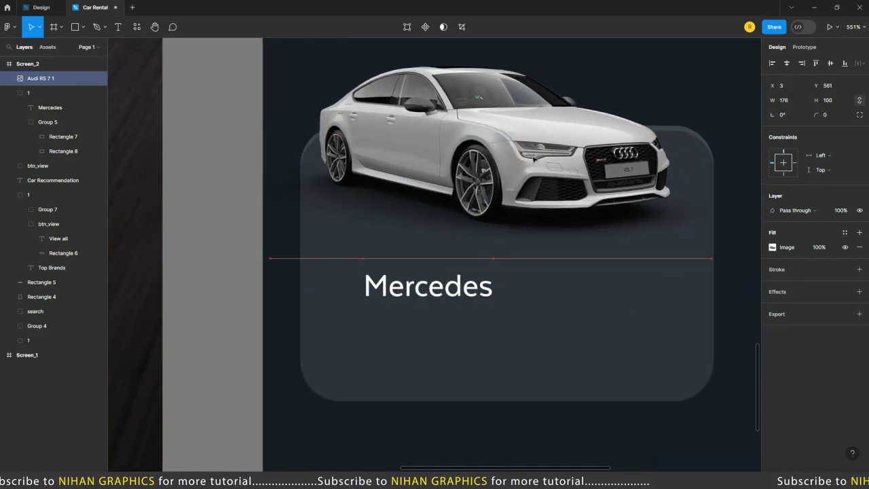
{"action": "scroll", "coordinate": [522, 146], "scroll_direction": "down", "scroll_amount": 3}
{"action": "left_click", "coordinate": [40, 78]}
{"action": "key", "text": "shift+Up"}
{"action": "left_click_drag", "start_coordinate": [292, 197], "coordinate": [306, 210]}
{"action": "scroll", "coordinate": [305, 210], "scroll_direction": "up", "scroll_amount": 5}
{"action": "left_click_drag", "start_coordinate": [610, 132], "coordinate": [586, 344]}
{"action": "scroll", "coordinate": [430, 159], "scroll_direction": "down", "scroll_amount": 8}
{"action": "left_click", "coordinate": [623, 159]}
{"action": "scroll", "coordinate": [613, 273], "scroll_direction": "up", "scroll_amount": 2}
{"action": "scroll", "coordinate": [611, 274], "scroll_direction": "down", "scroll_amount": 1}
{"action": "scroll", "coordinate": [556, 160], "scroll_direction": "down", "scroll_amount": 3}
{"action": "scroll", "coordinate": [525, 282], "scroll_direction": "up", "scroll_amount": 3}
Distribute the location row, headline and search bar of Screen_2 with even vertical spacing
{"action": "left_click", "coordinate": [390, 130]}
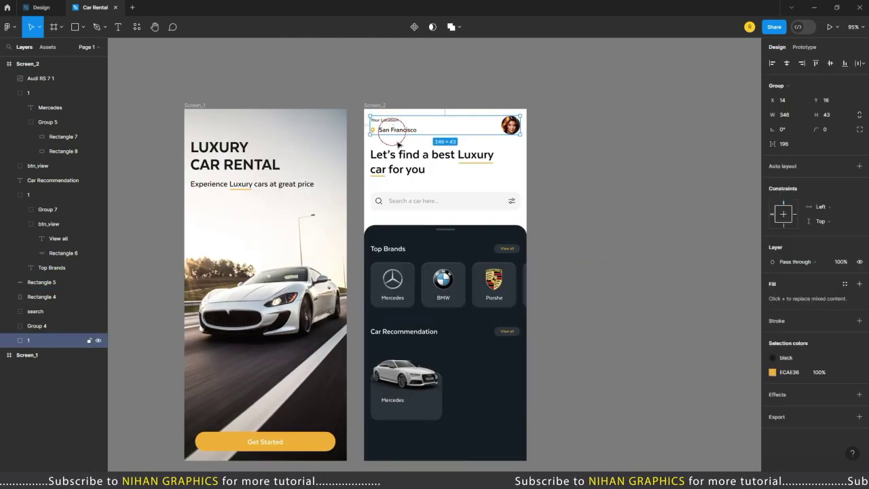
{"action": "left_click", "coordinate": [409, 163], "text": "shift"}
{"action": "left_click", "coordinate": [420, 201], "text": "shift"}
{"action": "left_click", "coordinate": [860, 62]}
{"action": "left_click", "coordinate": [814, 89]}
Nudge the search bar and the location row slightly down on Screen_2
{"action": "left_click", "coordinate": [417, 200]}
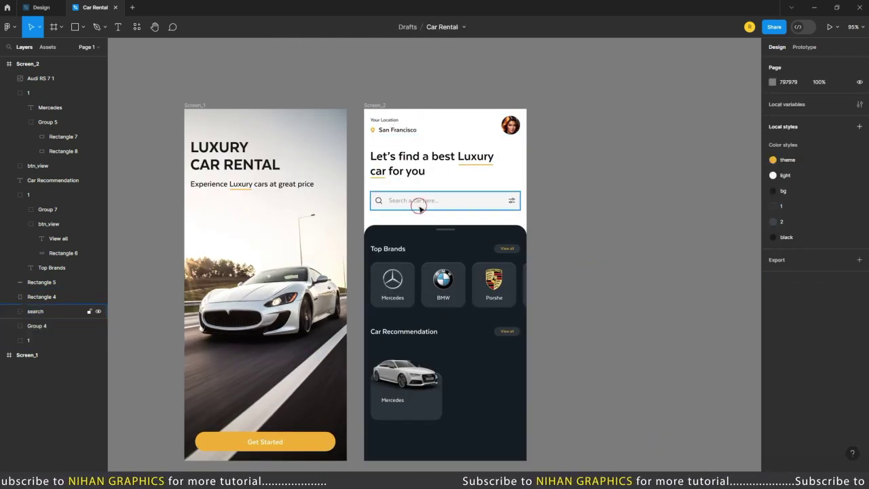
{"action": "left_click", "coordinate": [414, 131]}
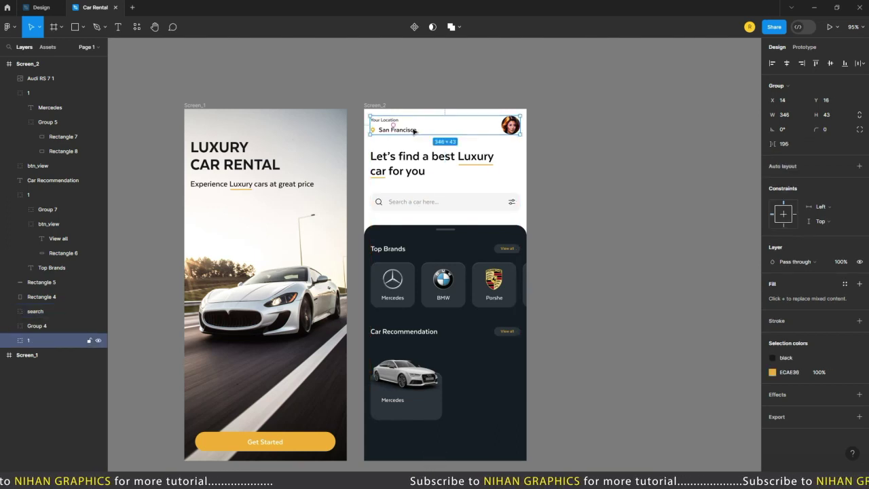
{"action": "scroll", "coordinate": [593, 219], "scroll_direction": "down", "scroll_amount": 1}
{"action": "left_click", "coordinate": [413, 190]}
Nudge the small handle bar and the dark panel slightly down together
{"action": "left_click", "coordinate": [445, 211], "text": "ctrl"}
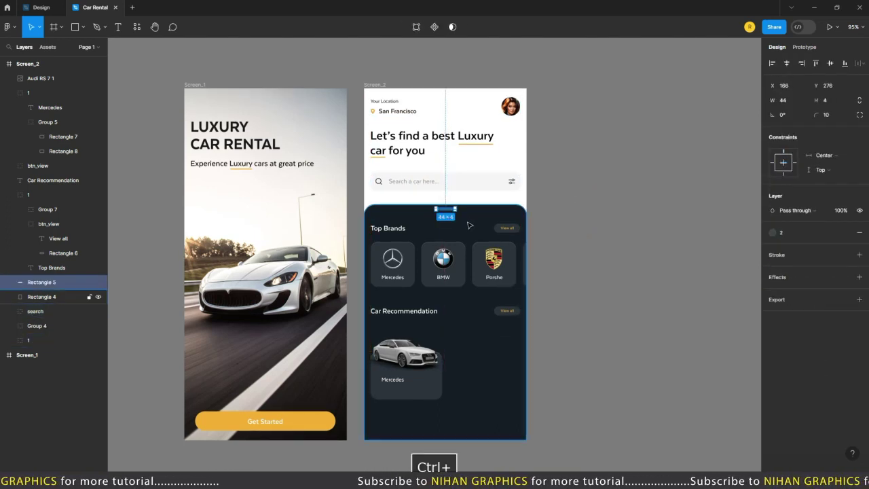
{"action": "left_click", "coordinate": [468, 225], "text": "shift"}
{"action": "left_click", "coordinate": [588, 304]}
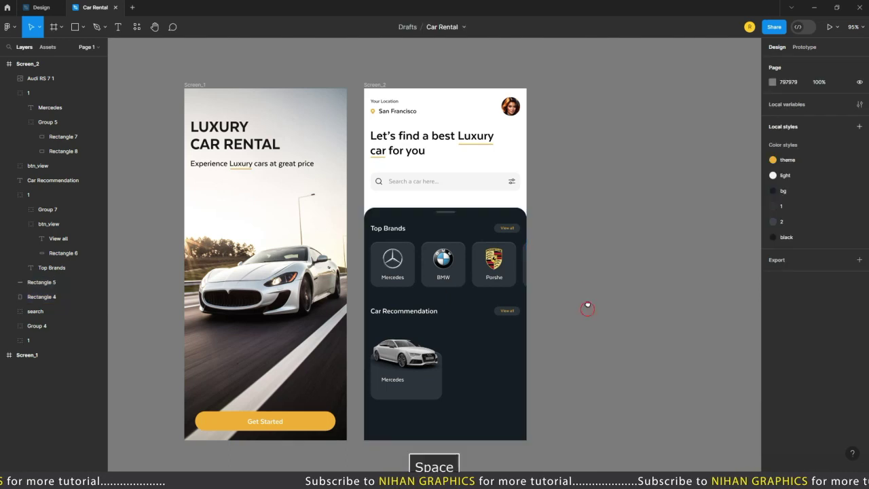
{"action": "left_click_drag", "start_coordinate": [588, 305], "coordinate": [587, 286]}
Select the Top Brands group and all Car Recommendation elements and nudge them slightly down together
{"action": "left_click", "coordinate": [445, 256]}
{"action": "left_click", "coordinate": [416, 294], "text": "shift"}
{"action": "left_click", "coordinate": [502, 293], "text": "shift"}
{"action": "left_click", "coordinate": [417, 338], "text": "shift"}
{"action": "left_click", "coordinate": [420, 376], "text": "shift"}
{"action": "key", "text": "shift+a"}
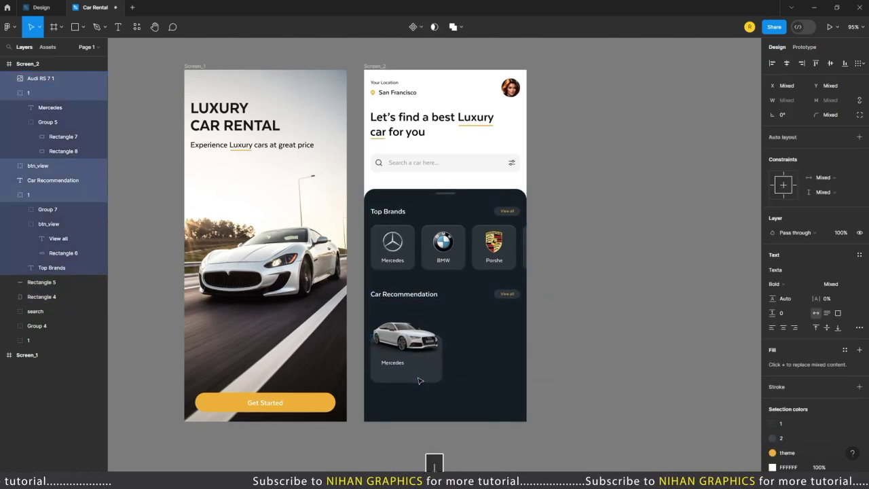
{"action": "left_click", "coordinate": [604, 317]}
Move the Audi image and its card up towards the Car Recommendation heading, placing the image at X 3, Y 535
{"action": "scroll", "coordinate": [420, 397], "scroll_direction": "up", "scroll_amount": 5}
{"action": "left_click_drag", "start_coordinate": [446, 394], "coordinate": [443, 361]}
{"action": "left_click", "coordinate": [407, 266]}
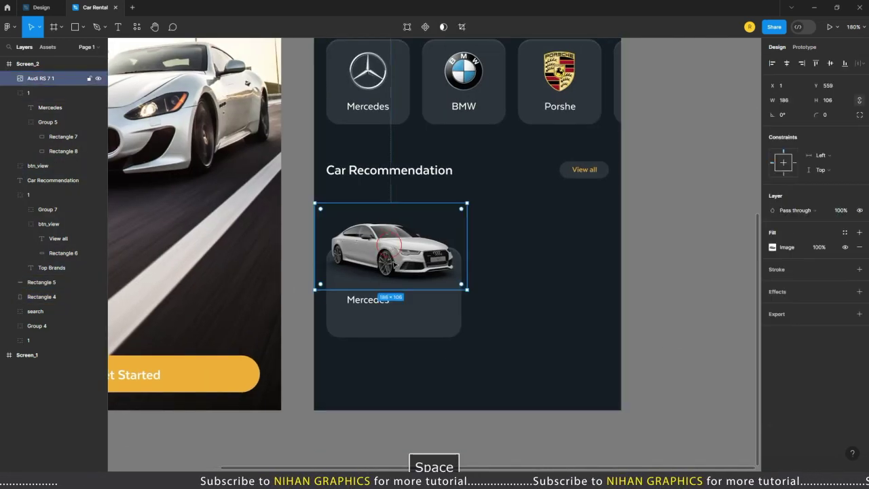
{"action": "left_click", "coordinate": [405, 328], "text": "shift"}
{"action": "key", "text": "shift+Up"}
{"action": "key", "text": "shift+Up"}
{"action": "left_click", "coordinate": [407, 309]}
{"action": "scroll", "coordinate": [329, 257], "scroll_direction": "up", "scroll_amount": 3}
{"action": "left_click", "coordinate": [445, 218]}
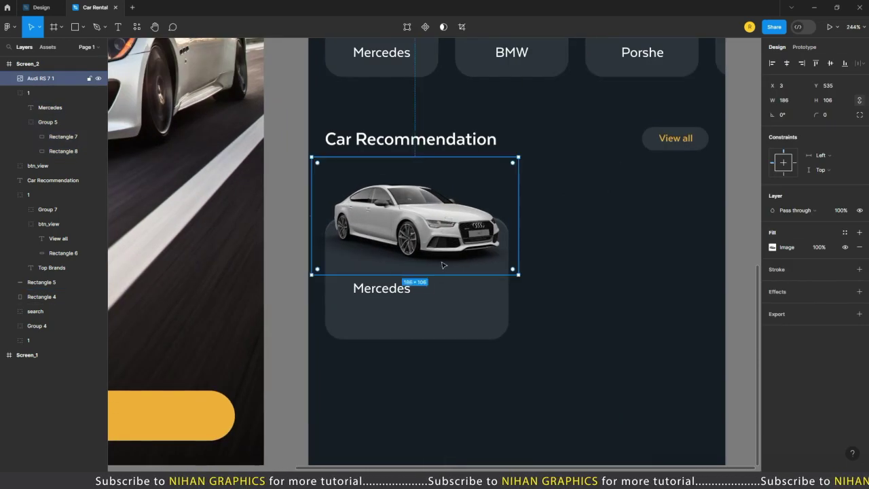
Left-align the card's Mercedes label and replace its text with "Audi RS 7"
{"action": "left_click", "coordinate": [378, 289]}
{"action": "scroll", "coordinate": [379, 289], "scroll_direction": "up", "scroll_amount": 3}
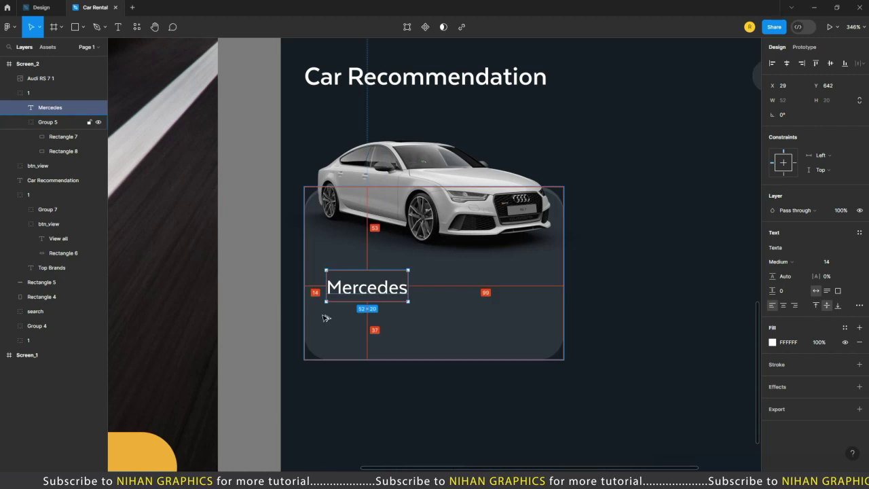
{"action": "double_click", "coordinate": [364, 301]}
{"action": "type", "text": "Audi RS 7"}
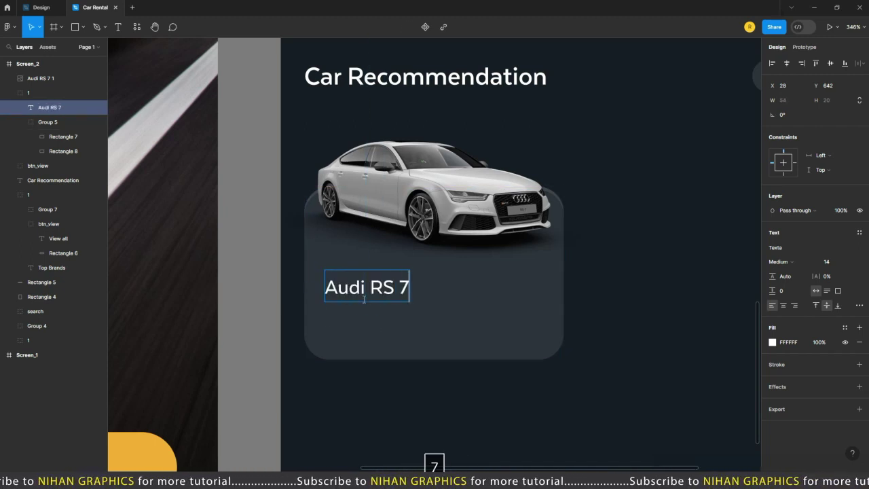
Duplicate the Audi RS 7 label directly below itself and change the copy to "350$/day"
{"action": "scroll", "coordinate": [364, 299], "scroll_direction": "up", "scroll_amount": 3}
{"action": "left_click_drag", "start_coordinate": [388, 287], "coordinate": [388, 347]}
{"action": "double_click", "coordinate": [385, 340]}
{"action": "type", "text": "350$/day"}
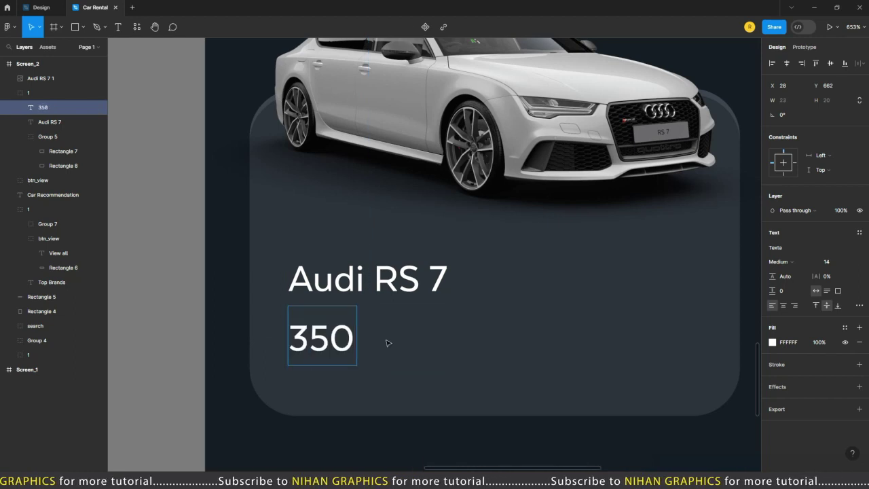
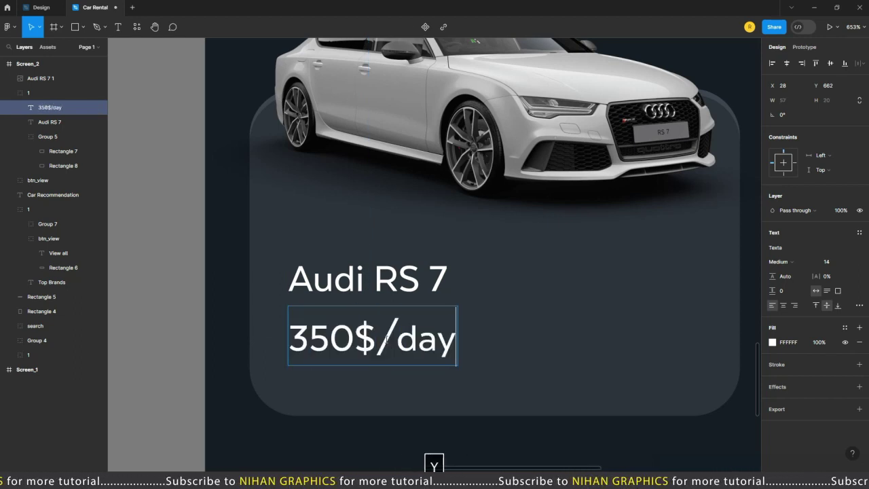
Apply the theme colour style to the 350$/day price and set its font size to 12
{"action": "left_click", "coordinate": [844, 328]}
{"action": "left_click", "coordinate": [678, 380]}
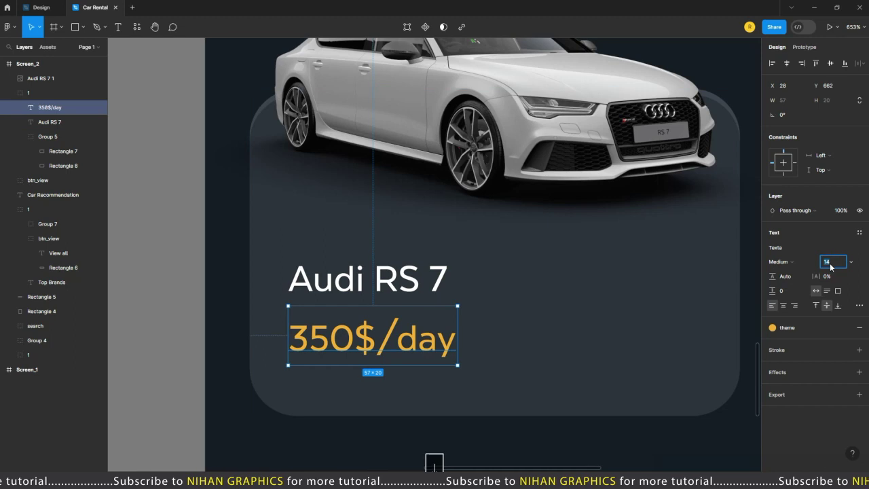
{"action": "key", "text": "Return"}
{"action": "key", "text": "Escape"}
{"action": "key", "text": "shift+1"}
{"action": "key", "text": "Escape"}
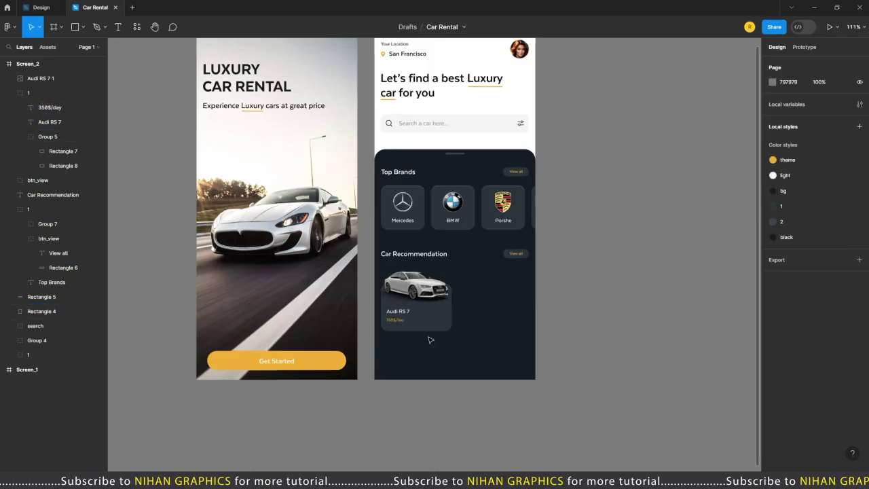
{"action": "scroll", "coordinate": [430, 340], "scroll_direction": "up", "scroll_amount": 4}
{"action": "left_click", "coordinate": [395, 319], "text": "ctrl"}
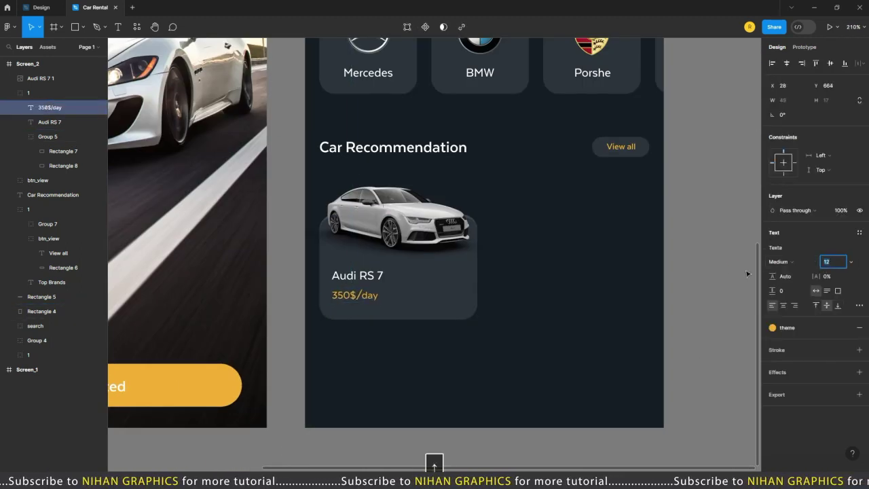
{"action": "left_click", "coordinate": [733, 277]}
Give the Audi RS 7 label a heavier font weight
{"action": "left_click", "coordinate": [360, 276], "text": "ctrl"}
{"action": "left_click", "coordinate": [711, 285]}
{"action": "scroll", "coordinate": [604, 292], "scroll_direction": "down", "scroll_amount": 1}
{"action": "left_click", "coordinate": [388, 277], "text": "ctrl"}
{"action": "left_click", "coordinate": [793, 264]}
{"action": "left_click", "coordinate": [675, 285]}
{"action": "left_click", "coordinate": [675, 285]}
{"action": "scroll", "coordinate": [675, 286], "scroll_direction": "down", "scroll_amount": 3}
Select Rectangle 7 and Rectangle 8 of the Audi card and reduce their height to 102 px
{"action": "left_click_drag", "start_coordinate": [723, 268], "coordinate": [673, 294]}
{"action": "scroll", "coordinate": [371, 329], "scroll_direction": "up", "scroll_amount": 4}
{"action": "left_click", "coordinate": [589, 322], "text": "ctrl"}
{"action": "scroll", "coordinate": [621, 328], "scroll_direction": "up", "scroll_amount": 4}
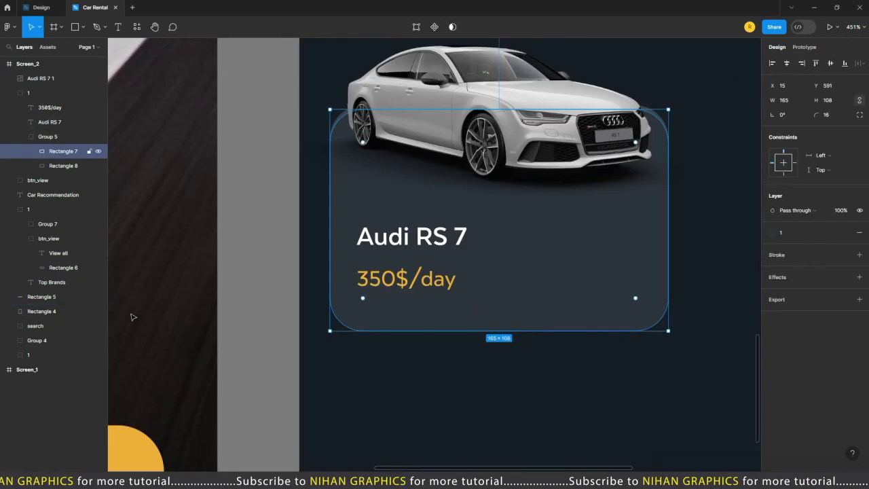
{"action": "left_click", "coordinate": [66, 166], "text": "shift"}
{"action": "scroll", "coordinate": [332, 316], "scroll_direction": "down", "scroll_amount": 5, "text": "ctrl"}
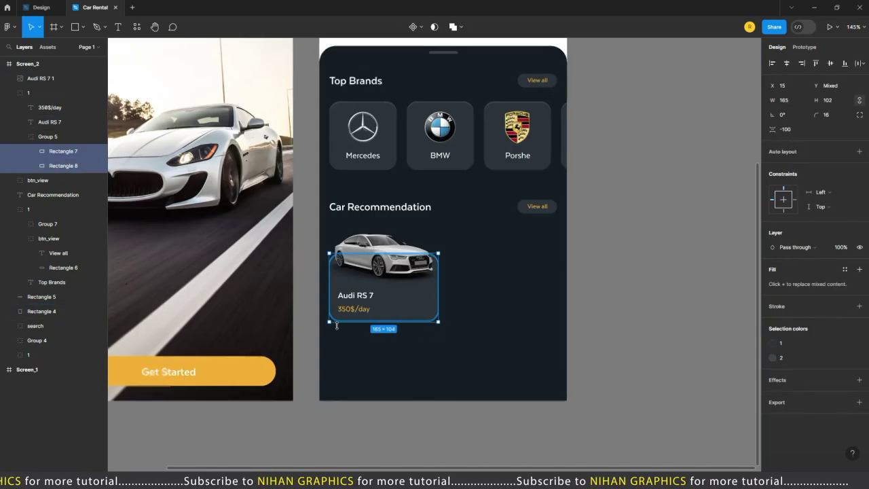
Nudge the Audi RS 7 label and its price slightly up inside the card
{"action": "scroll", "coordinate": [433, 283], "scroll_direction": "up", "scroll_amount": 3, "text": "ctrl"}
{"action": "left_click", "coordinate": [440, 297], "text": "ctrl"}
{"action": "left_click", "coordinate": [435, 270], "text": "shift"}
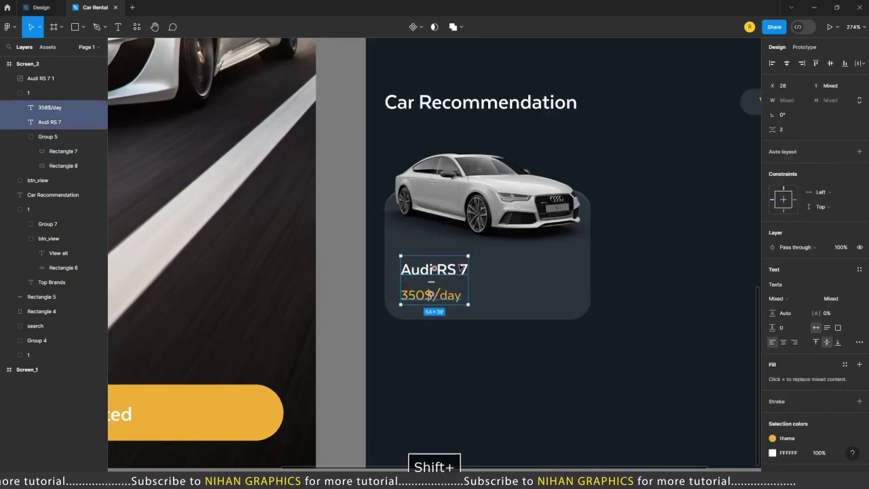
Set the corner radius of both Audi card background rectangles to 12
{"action": "left_click", "coordinate": [562, 272], "text": "ctrl"}
{"action": "left_click", "coordinate": [562, 272], "text": "ctrl+shift"}
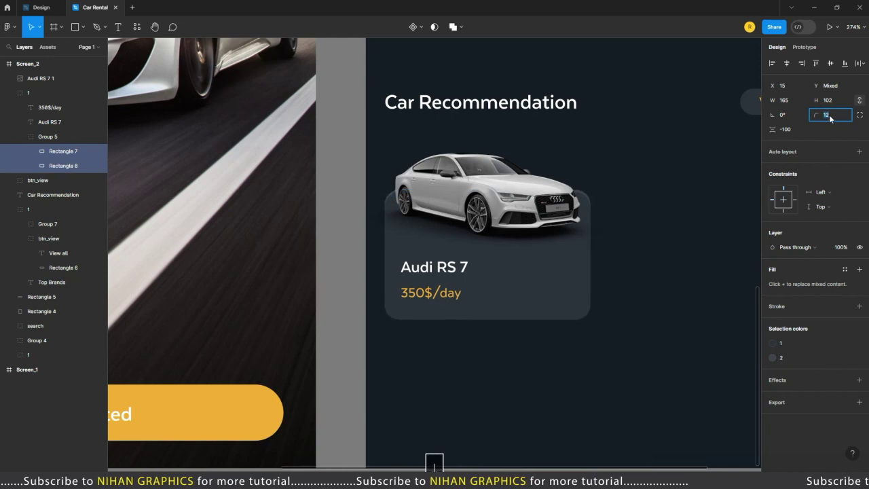
{"action": "key", "text": "shift+1"}
{"action": "key", "text": "Escape"}
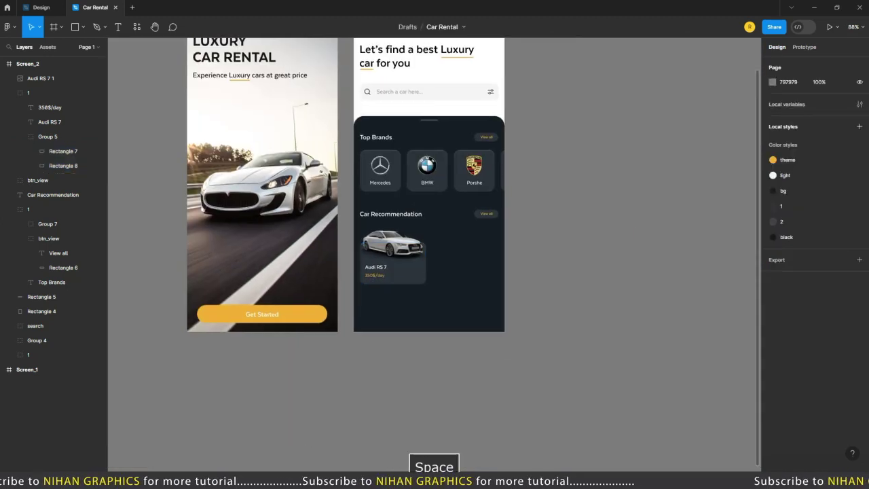
Move the Audi RS 7 image layer into card group 1 and collapse the expanded layer groups
{"action": "scroll", "coordinate": [398, 283], "scroll_direction": "up", "scroll_amount": 5}
{"action": "left_click", "coordinate": [369, 255]}
{"action": "left_click", "coordinate": [76, 75]}
{"action": "left_click", "coordinate": [72, 66]}
{"action": "left_click_drag", "start_coordinate": [51, 79], "coordinate": [46, 105]}
{"action": "left_click", "coordinate": [9, 79]}
{"action": "left_click", "coordinate": [9, 121]}
Duplicate the complete Audi card into the second column of the Car Recommendation row
{"action": "left_click", "coordinate": [429, 260]}
{"action": "left_click", "coordinate": [397, 200], "text": "shift"}
{"action": "left_click", "coordinate": [34, 78]}
{"action": "left_click_drag", "start_coordinate": [474, 256], "coordinate": [570, 254]}
{"action": "left_click", "coordinate": [679, 254]}
{"action": "scroll", "coordinate": [385, 323], "scroll_direction": "down", "scroll_amount": 6}
{"action": "left_click", "coordinate": [365, 86]}
{"action": "left_click", "coordinate": [601, 277]}
{"action": "scroll", "coordinate": [495, 287], "scroll_direction": "up", "scroll_amount": 5}
{"action": "scroll", "coordinate": [513, 279], "scroll_direction": "down", "scroll_amount": 5}
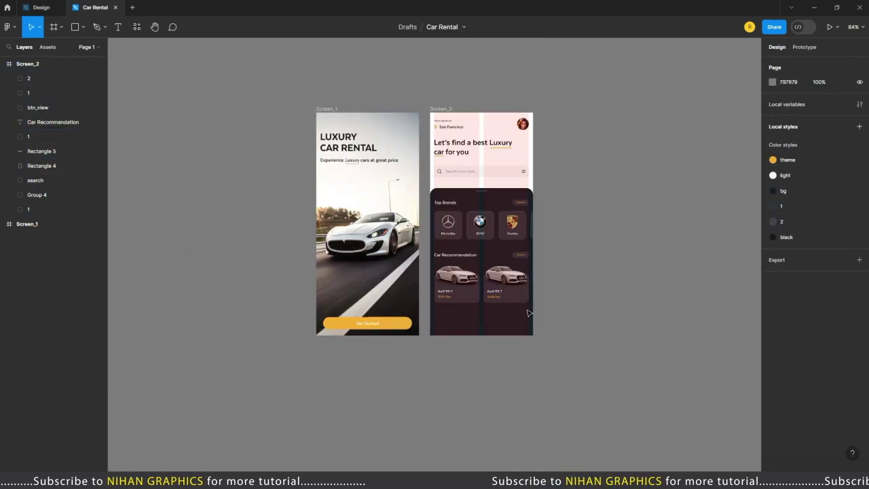
{"action": "scroll", "coordinate": [529, 313], "scroll_direction": "down", "scroll_amount": 4}
{"action": "left_click", "coordinate": [529, 313]}
{"action": "left_click", "coordinate": [598, 352]}
{"action": "key", "text": "ctrl+z"}
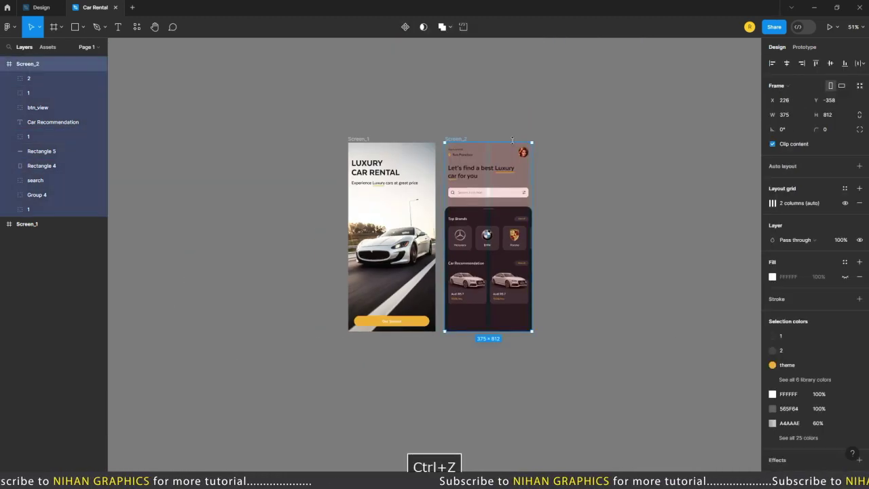
Clear the selection and hide the layout grid over the Car Recommendation cards
{"action": "left_click", "coordinate": [733, 257]}
{"action": "scroll", "coordinate": [525, 283], "scroll_direction": "up", "scroll_amount": 5}
{"action": "scroll", "coordinate": [525, 284], "scroll_direction": "up", "scroll_amount": 5}
{"action": "left_click", "coordinate": [587, 277]}
Bring the Aston Martin image from the other window into Screen_2 near the second car card and flip it horizontally
{"action": "key", "text": "alt+Tab"}
{"action": "left_click_drag", "start_coordinate": [262, 68], "coordinate": [540, 331]}
{"action": "key", "text": "alt+Tab"}
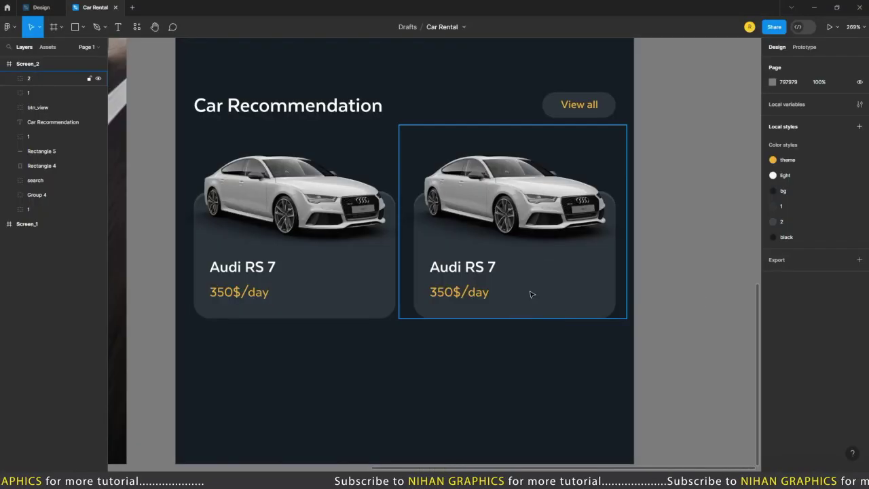
{"action": "scroll", "coordinate": [532, 293], "scroll_direction": "down", "scroll_amount": 5}
{"action": "key", "text": "shift+h"}
{"action": "left_click_drag", "start_coordinate": [726, 282], "coordinate": [546, 289]}
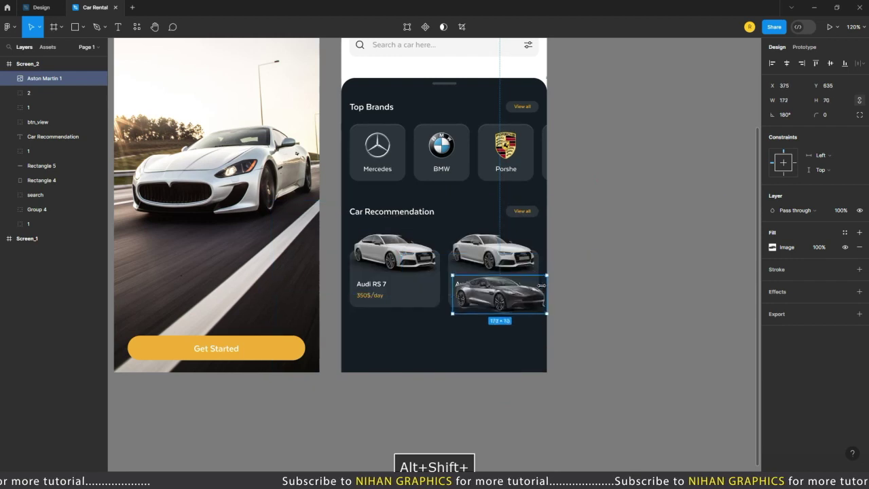
Fit the Aston Martin image, about 154 × 63, onto the second card in place of the duplicated Audi image, which is deleted
{"action": "scroll", "coordinate": [511, 295], "scroll_direction": "up", "scroll_amount": 7}
{"action": "left_click_drag", "start_coordinate": [503, 329], "coordinate": [477, 173]}
{"action": "left_click", "coordinate": [383, 92], "text": "ctrl"}
{"action": "key", "text": "Delete"}
{"action": "left_click", "coordinate": [617, 197], "text": "ctrl"}
{"action": "scroll", "coordinate": [505, 215], "scroll_direction": "down", "scroll_amount": 3}
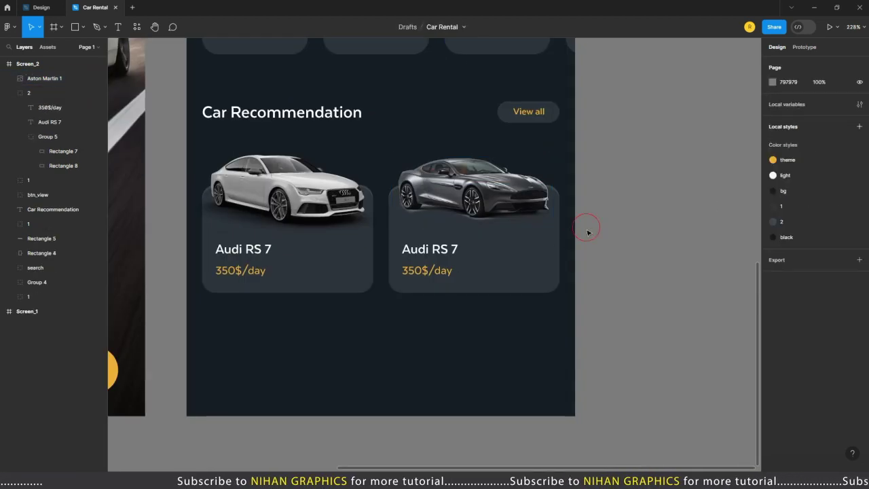
Change the second card's car name to "Aston Martin" and its price to "290$/day"
{"action": "double_click", "coordinate": [441, 251]}
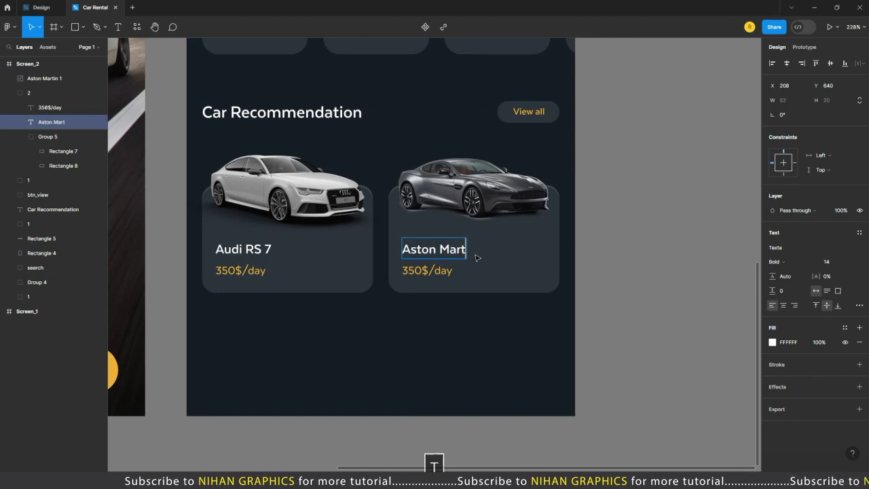
{"action": "double_click", "coordinate": [446, 271]}
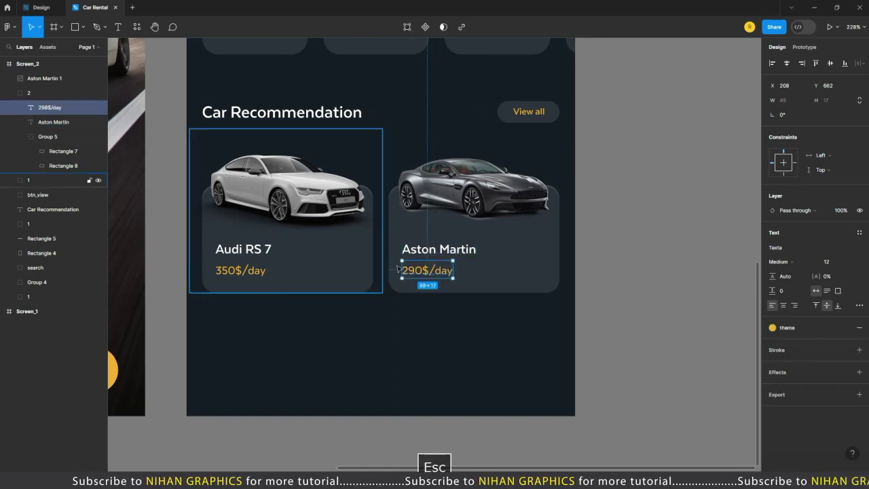
{"action": "scroll", "coordinate": [398, 270], "scroll_direction": "down", "scroll_amount": 3}
{"action": "key", "text": "Escape"}
{"action": "key", "text": "shift+a"}
{"action": "key", "text": "ctrl+z"}
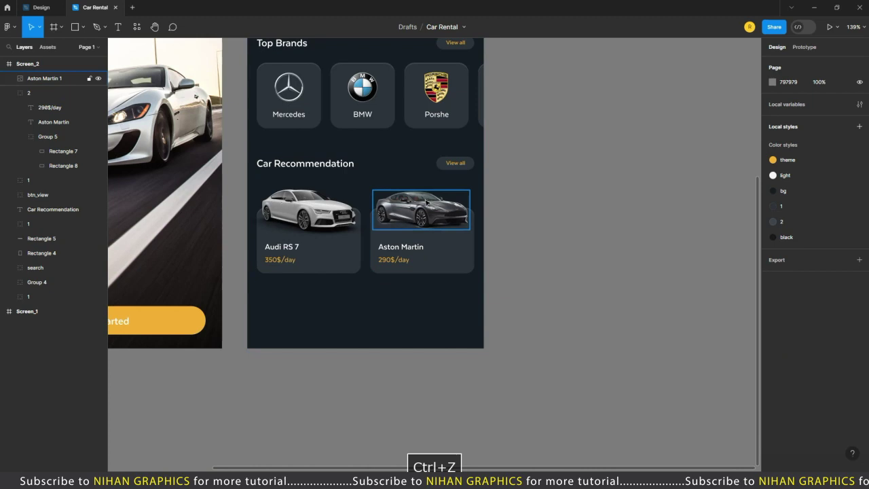
Move the Aston Martin 1 image layer into card group 2
{"action": "left_click", "coordinate": [616, 235]}
{"action": "scroll", "coordinate": [568, 293], "scroll_direction": "down", "scroll_amount": 4}
{"action": "left_click", "coordinate": [387, 317]}
{"action": "key", "text": "shift+a"}
{"action": "left_click", "coordinate": [549, 297]}
{"action": "scroll", "coordinate": [606, 296], "scroll_direction": "down", "scroll_amount": 2}
{"action": "scroll", "coordinate": [600, 313], "scroll_direction": "up", "scroll_amount": 2}
{"action": "key", "text": "ctrl+z"}
{"action": "scroll", "coordinate": [490, 295], "scroll_direction": "up", "scroll_amount": 4}
{"action": "left_click", "coordinate": [490, 295]}
{"action": "left_click", "coordinate": [627, 317]}
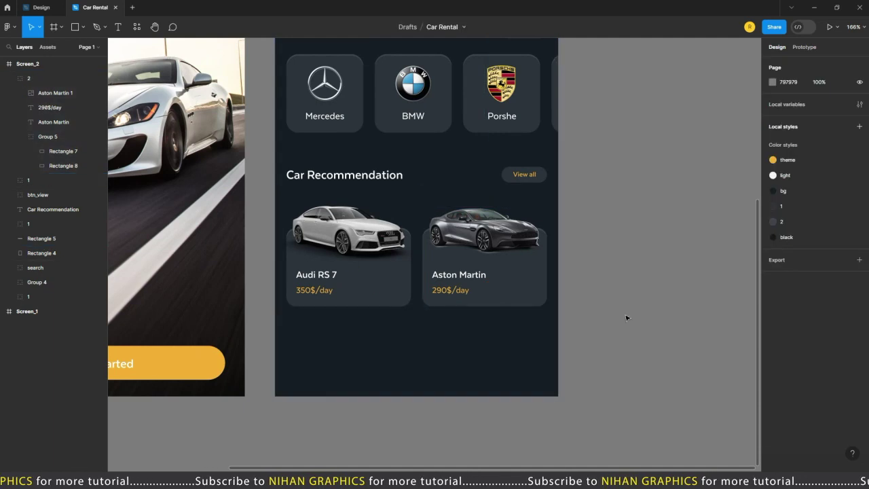
Group the Car Recommendation heading, its View all button and both car cards, and name the group "2"
{"action": "scroll", "coordinate": [575, 316], "scroll_direction": "up", "scroll_amount": 8}
{"action": "left_click", "coordinate": [578, 169], "text": "ctrl"}
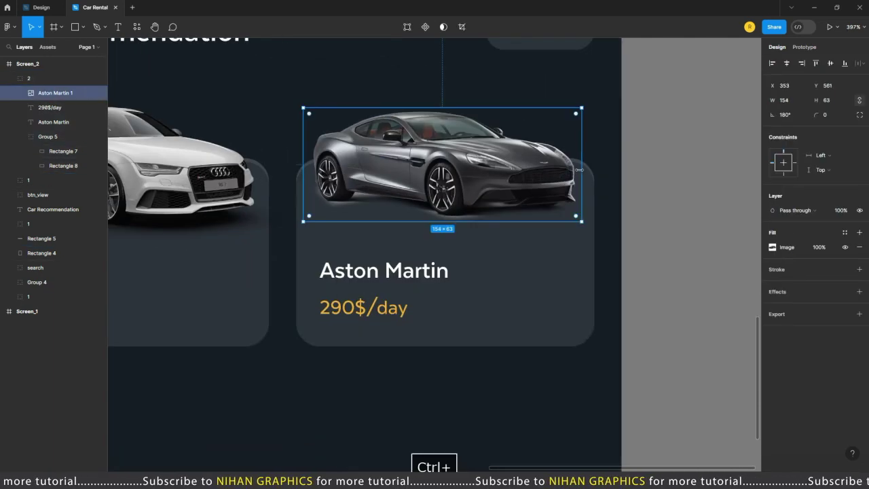
{"action": "key", "text": "Escape"}
{"action": "scroll", "coordinate": [572, 306], "scroll_direction": "down", "scroll_amount": 6}
{"action": "left_click_drag", "start_coordinate": [605, 315], "coordinate": [604, 301]}
{"action": "scroll", "coordinate": [617, 283], "scroll_direction": "down", "scroll_amount": 3}
{"action": "left_click", "coordinate": [434, 299]}
{"action": "left_click", "coordinate": [513, 299], "text": "shift"}
{"action": "left_click", "coordinate": [435, 241], "text": "shift"}
{"action": "left_click", "coordinate": [536, 242], "text": "shift"}
{"action": "key", "text": "ctrl+g"}
{"action": "double_click", "coordinate": [37, 78]}
{"action": "type", "text": "2"}
{"action": "key", "text": "Return"}
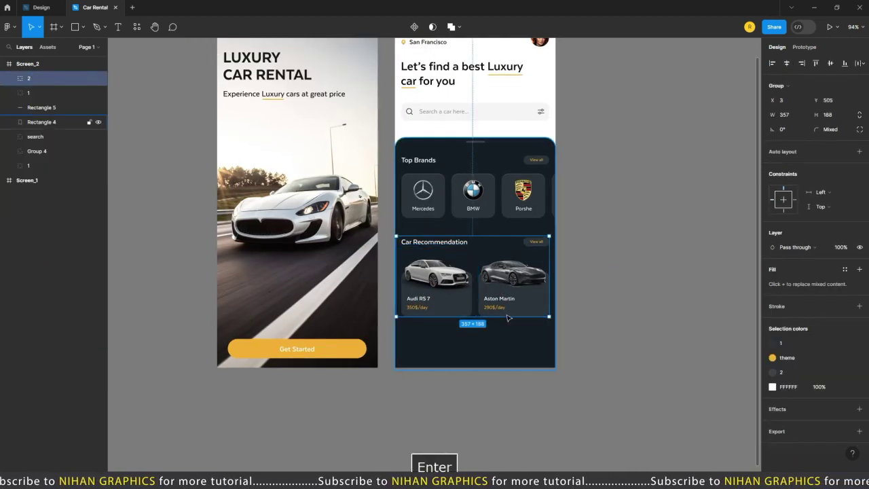
Draw a full-width rectangle of about 375 × 62 along the bottom edge of Screen_2
{"action": "key", "text": "Escape"}
{"action": "scroll", "coordinate": [523, 401], "scroll_direction": "up", "scroll_amount": 5}
{"action": "left_click_drag", "start_coordinate": [435, 333], "coordinate": [435, 324]}
{"action": "key", "text": "r"}
{"action": "mouse_move", "coordinate": [241, 176]}
{"action": "left_mouse_down"}
{"action": "mouse_move", "coordinate": [628, 218]}
{"action": "mouse_move", "coordinate": [653, 237]}
{"action": "left_mouse_up"}
{"action": "left_click_drag", "start_coordinate": [497, 176], "coordinate": [488, 169]}
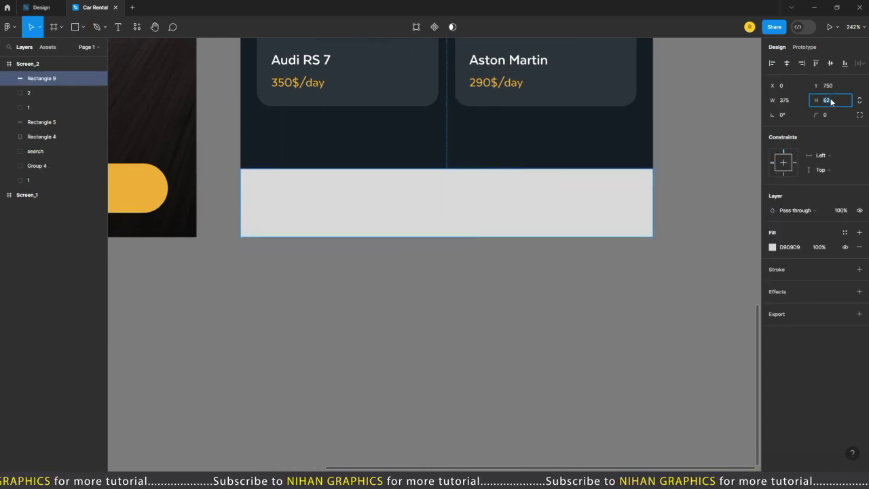
Set the bottom rectangle to height 63 with a Bottom constraint and fill it with the dark slate card colour style
{"action": "key", "text": "Escape"}
{"action": "key", "text": "ctrl+z"}
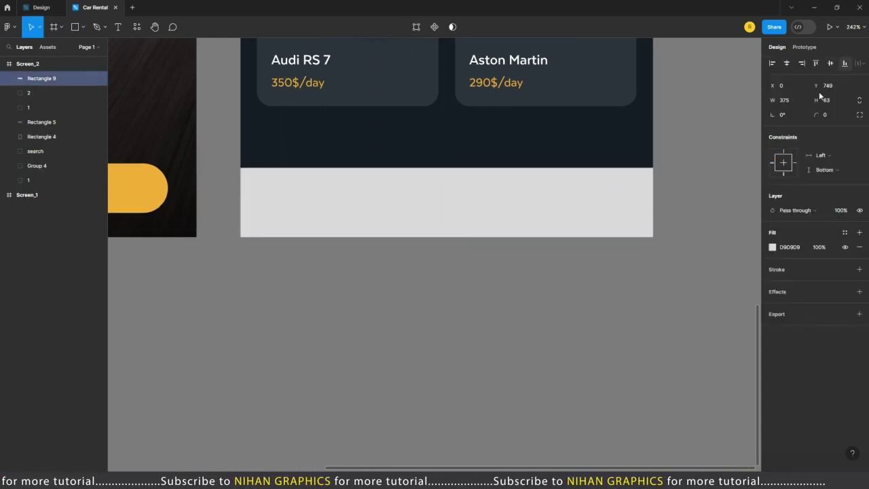
{"action": "left_click", "coordinate": [844, 232]}
{"action": "left_click", "coordinate": [682, 337]}
{"action": "left_click", "coordinate": [390, 357]}
{"action": "scroll", "coordinate": [390, 356], "scroll_direction": "down", "scroll_amount": 5}
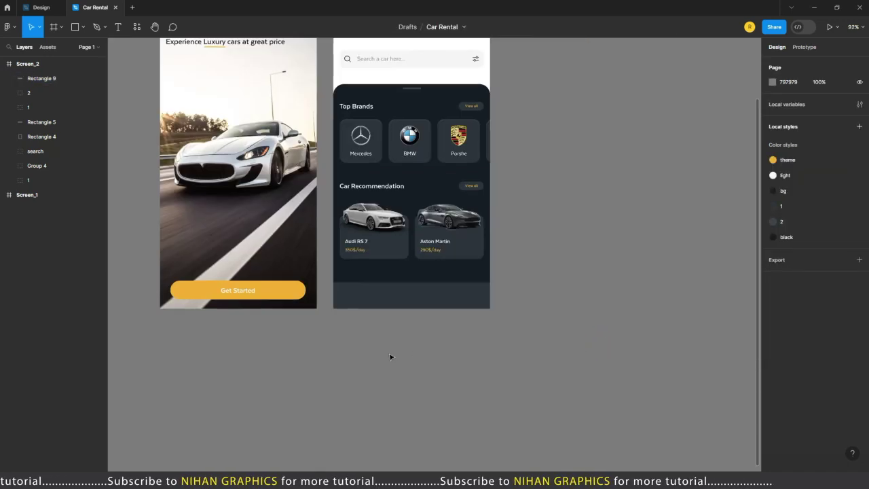
Extend the top edge of the bottom bar rectangle slightly upward
{"action": "scroll", "coordinate": [388, 289], "scroll_direction": "up", "scroll_amount": 3}
{"action": "left_click", "coordinate": [448, 314]}
{"action": "scroll", "coordinate": [409, 310], "scroll_direction": "up", "scroll_amount": 3}
{"action": "left_click_drag", "start_coordinate": [462, 245], "coordinate": [463, 242]}
{"action": "scroll", "coordinate": [375, 321], "scroll_direction": "down", "scroll_amount": 5}
{"action": "left_click", "coordinate": [584, 371]}
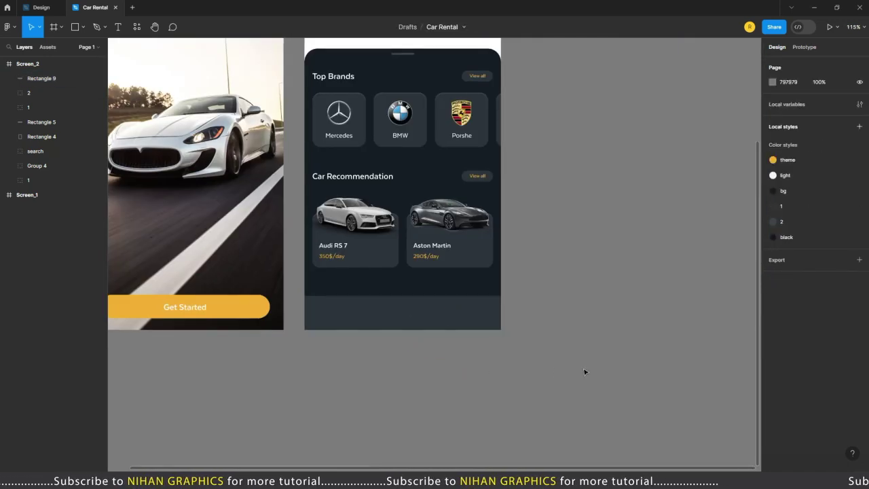
Nudge the Car Recommendation group to Y 508 and the Top Brands group slightly down
{"action": "key", "text": "space"}
{"action": "left_click", "coordinate": [506, 296]}
{"action": "key", "text": "Up"}
{"action": "key", "text": "Up"}
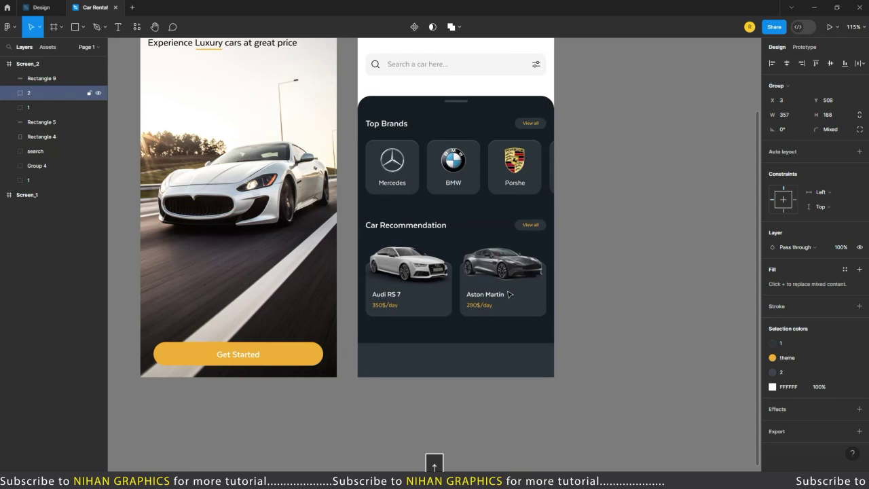
{"action": "left_click", "coordinate": [479, 164]}
{"action": "key", "text": "Down"}
{"action": "key", "text": "Down"}
Examine the placement of the Car Recommendation heading and its View all button and the overall layout of Screen_2
{"action": "left_click", "coordinate": [347, 227]}
{"action": "scroll", "coordinate": [404, 257], "scroll_direction": "up", "scroll_amount": 2}
{"action": "left_click", "coordinate": [434, 211], "text": "ctrl"}
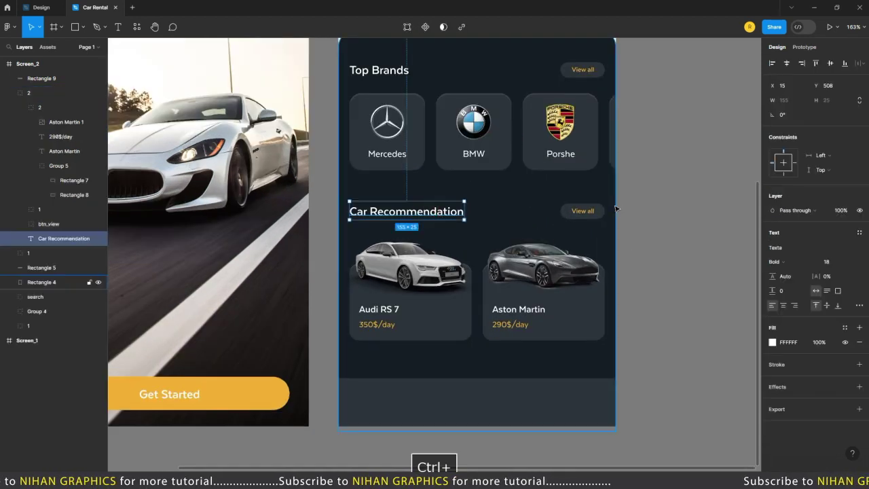
{"action": "left_click", "coordinate": [581, 211], "text": "shift"}
{"action": "left_click", "coordinate": [323, 299]}
{"action": "scroll", "coordinate": [596, 311], "scroll_direction": "down", "scroll_amount": 5}
{"action": "key", "text": "space"}
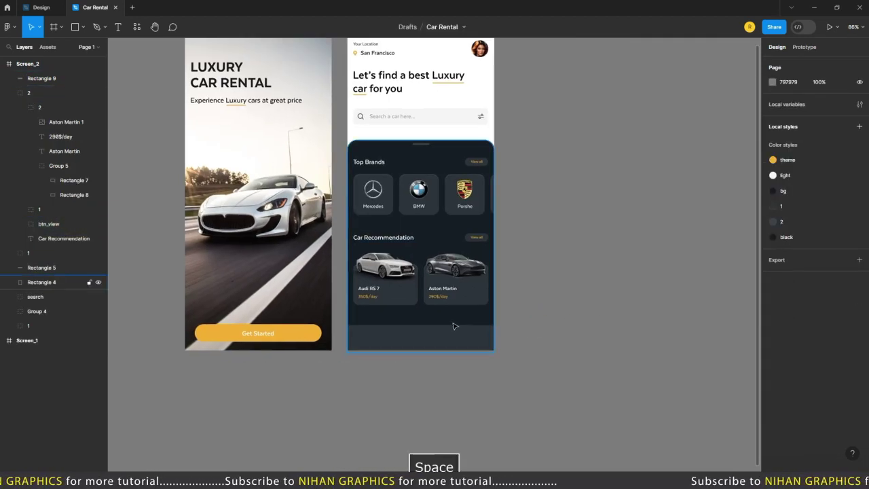
{"action": "scroll", "coordinate": [455, 327], "scroll_direction": "up", "scroll_amount": 1}
{"action": "scroll", "coordinate": [593, 334], "scroll_direction": "down", "scroll_amount": 3}
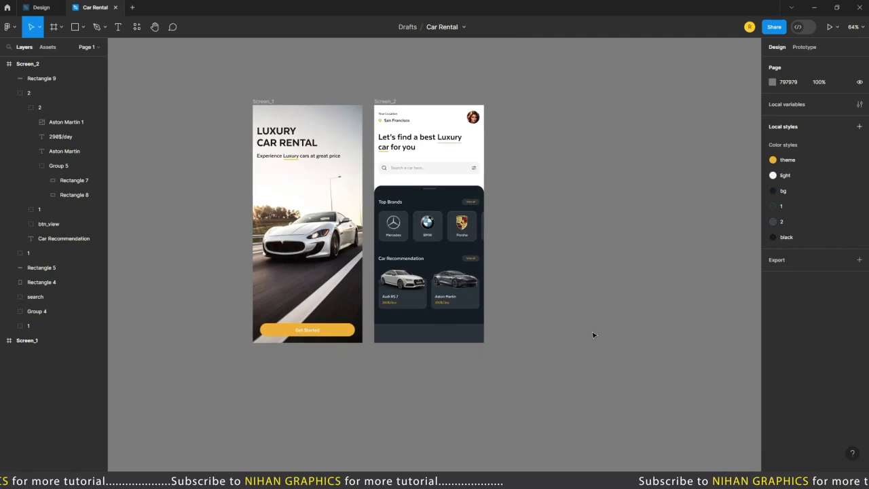
Collapse the expanded layer groups and place the yellow home icon from the other window in the bottom bar near X 35, Y 765
{"action": "scroll", "coordinate": [417, 390], "scroll_direction": "up", "scroll_amount": 5}
{"action": "key", "text": "space"}
{"action": "scroll", "coordinate": [412, 359], "scroll_direction": "up", "scroll_amount": 4}
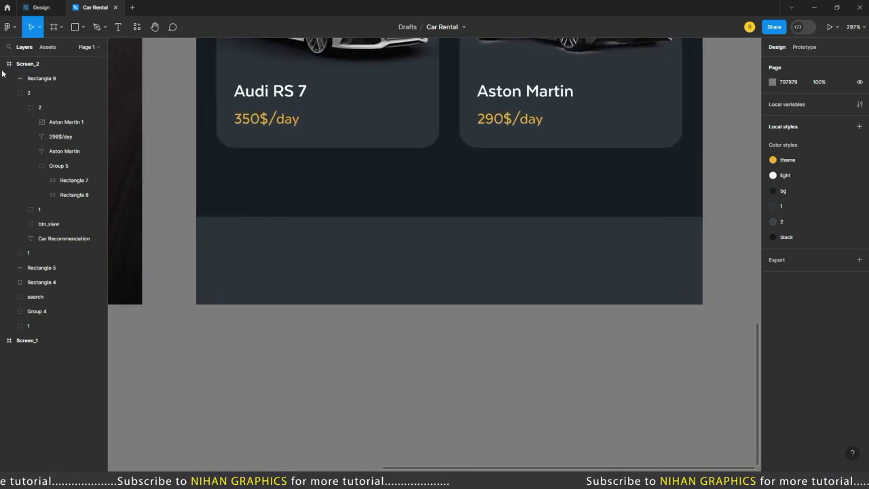
{"action": "left_click", "coordinate": [28, 93]}
{"action": "left_click", "coordinate": [392, 343]}
{"action": "key", "text": "alt+Tab"}
{"action": "left_click_drag", "start_coordinate": [432, 78], "coordinate": [326, 234]}
{"action": "key", "text": "alt+Tab"}
{"action": "scroll", "coordinate": [325, 237], "scroll_direction": "up", "scroll_amount": 4}
{"action": "left_click_drag", "start_coordinate": [457, 228], "coordinate": [314, 255]}
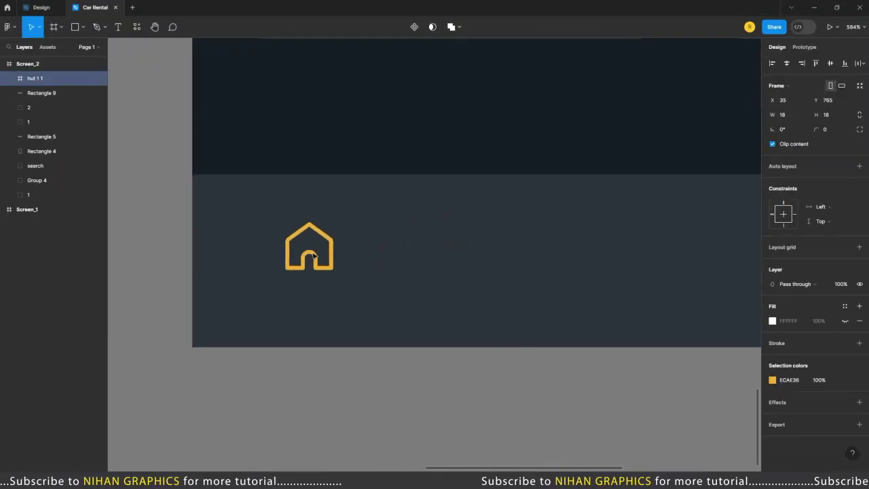
Bring the white heart, bell and gear icons from the other window onto the bottom bar
{"action": "key", "text": "alt+Tab"}
{"action": "left_click", "coordinate": [577, 82], "text": "shift"}
{"action": "left_click_drag", "start_coordinate": [577, 74], "coordinate": [577, 135]}
{"action": "key", "text": "alt+Tab"}
{"action": "left_click_drag", "start_coordinate": [577, 135], "coordinate": [477, 278]}
Spread the heart, bell and gear icons along the bottom bar and move their layers into the Screen_2 frame
{"action": "scroll", "coordinate": [477, 278], "scroll_direction": "down", "scroll_amount": 2}
{"action": "left_click_drag", "start_coordinate": [469, 213], "coordinate": [491, 274]}
{"action": "left_click_drag", "start_coordinate": [373, 212], "coordinate": [409, 264]}
{"action": "left_click", "coordinate": [493, 288], "text": "shift"}
{"action": "left_click", "coordinate": [682, 283], "text": "shift"}
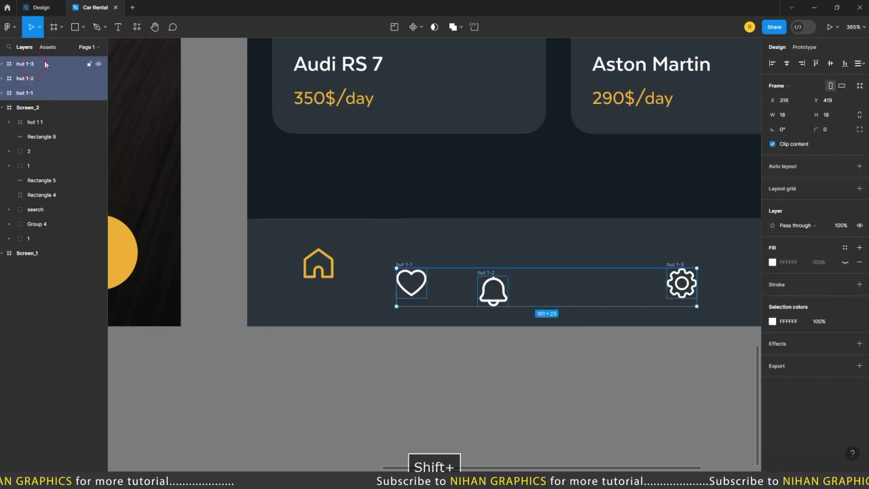
Rename the icon layers ic_home, ic_favorite, ic_notification and ic_setting
{"action": "left_click", "coordinate": [40, 122]}
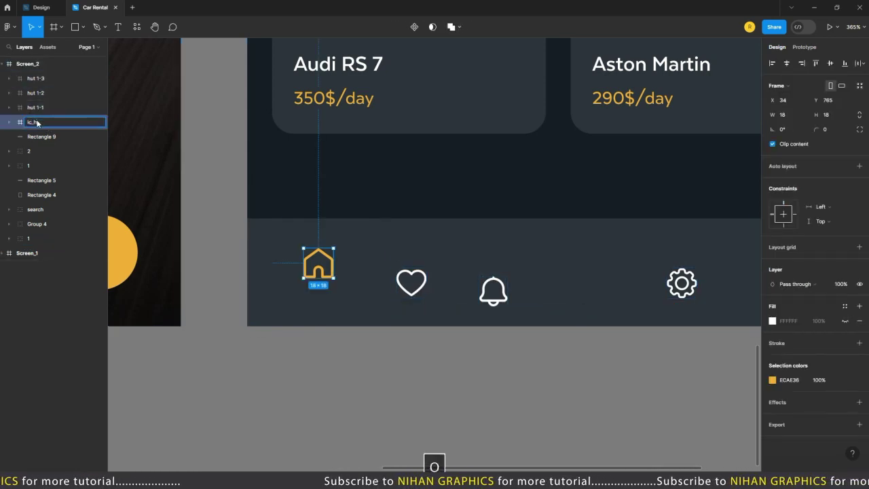
{"action": "double_click", "coordinate": [37, 108]}
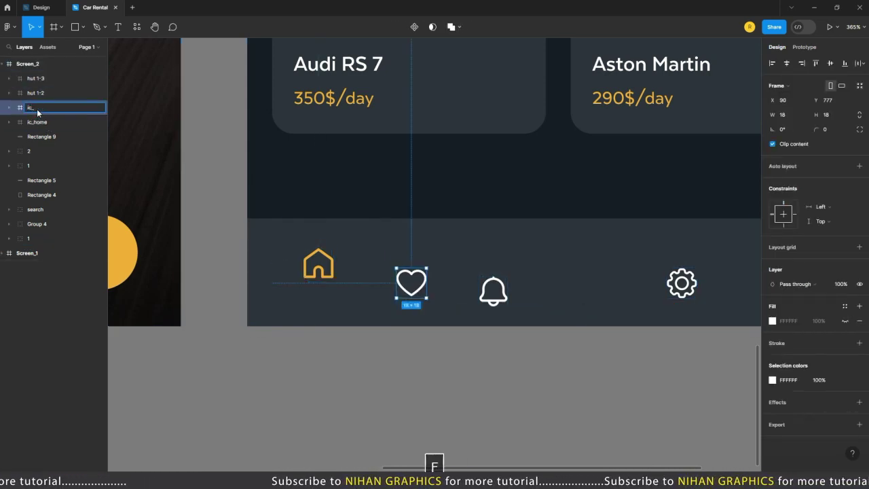
{"action": "type", "text": "ic_favorite"}
{"action": "key", "text": "Return"}
{"action": "left_click", "coordinate": [36, 93]}
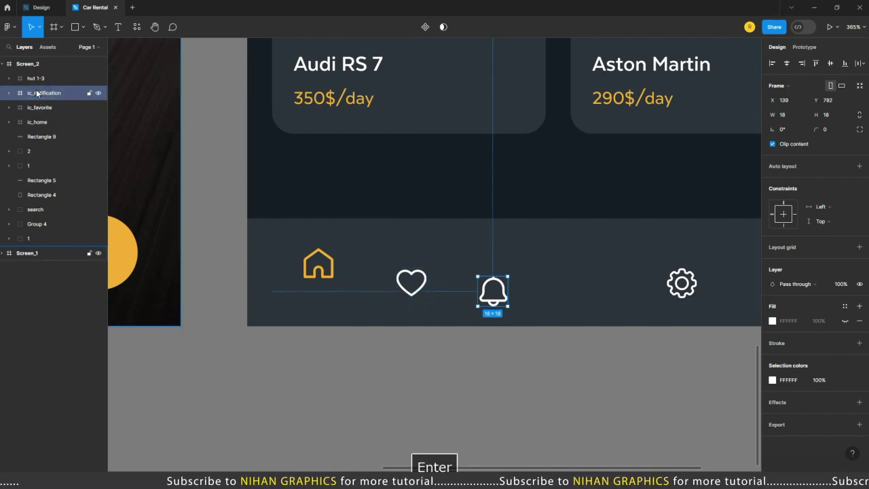
{"action": "left_click", "coordinate": [38, 78]}
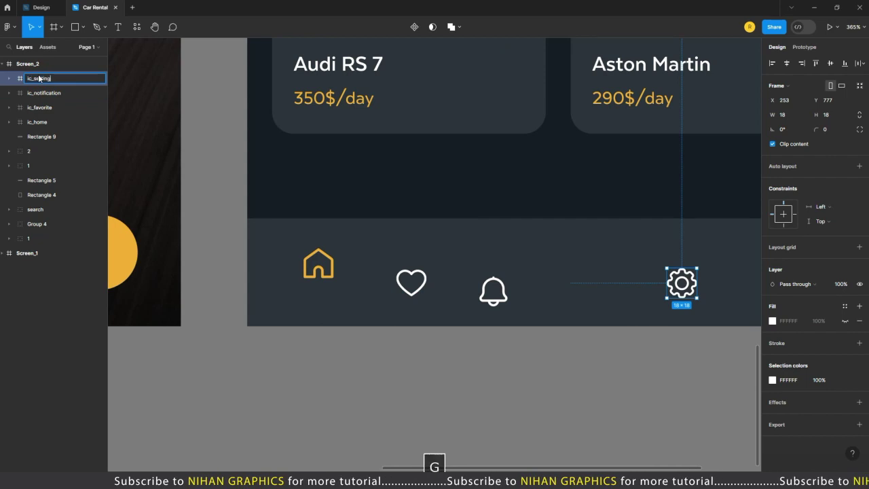
Align the vertical centres of the four bottom bar icons and move the row up to Y 762
{"action": "left_click", "coordinate": [398, 291]}
{"action": "left_click", "coordinate": [319, 265], "text": "shift"}
{"action": "left_click", "coordinate": [494, 292], "text": "shift"}
{"action": "left_click", "coordinate": [682, 283], "text": "shift"}
{"action": "key", "text": "alt+v"}
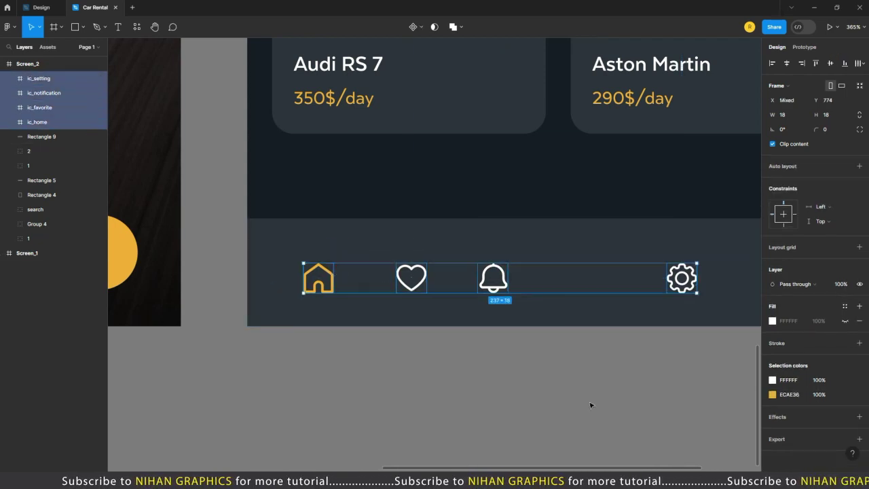
{"action": "left_click_drag", "start_coordinate": [421, 266], "coordinate": [421, 246]}
Distribute the four bottom bar icons evenly in the horizontal direction with a spacing of 75
{"action": "left_click", "coordinate": [858, 63]}
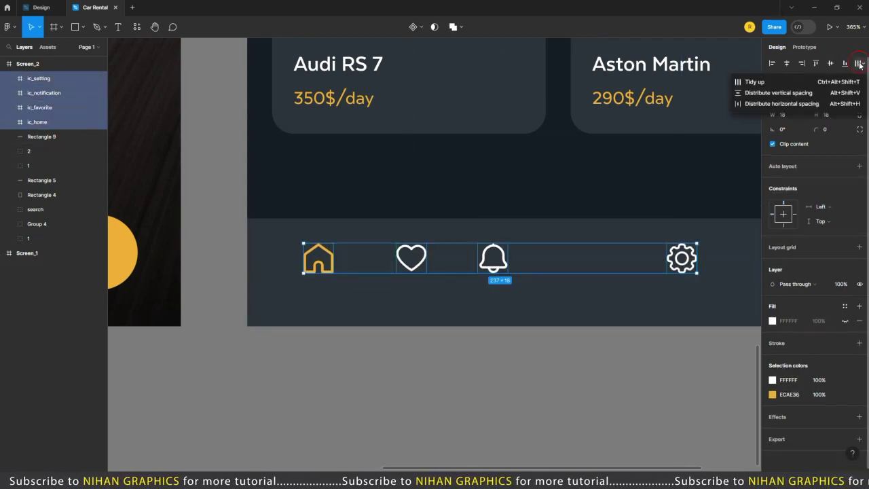
{"action": "left_click", "coordinate": [787, 93]}
{"action": "scroll", "coordinate": [345, 321], "scroll_direction": "down", "scroll_amount": 5}
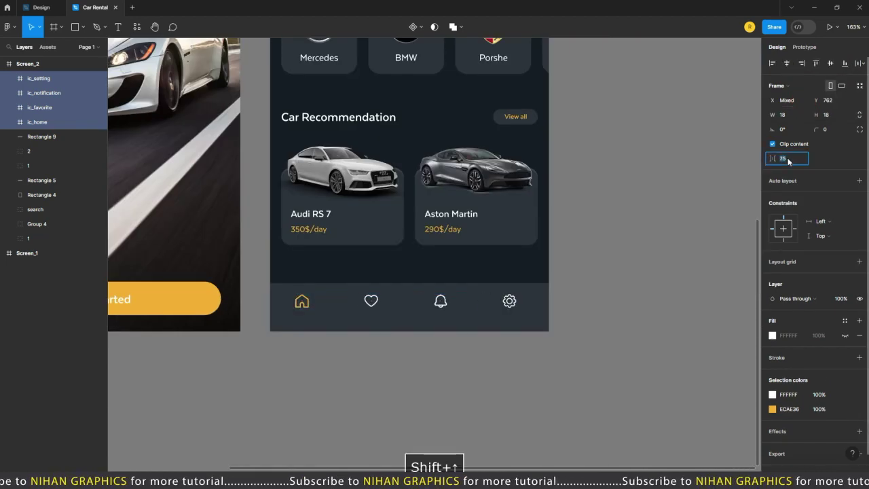
{"action": "left_click", "coordinate": [655, 335]}
{"action": "scroll", "coordinate": [655, 334], "scroll_direction": "up", "scroll_amount": 2}
{"action": "scroll", "coordinate": [374, 419], "scroll_direction": "down", "scroll_amount": 6}
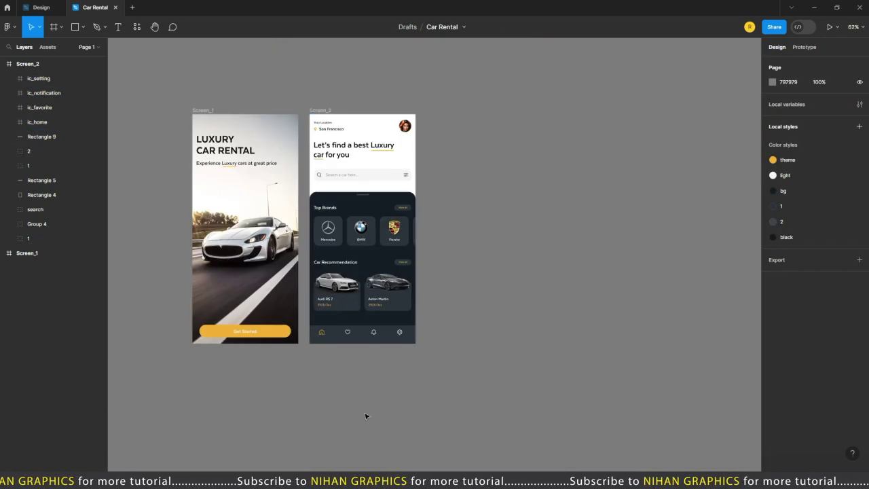
Add the text label "Home" below the home icon in the bottom bar
{"action": "scroll", "coordinate": [365, 353], "scroll_direction": "up", "scroll_amount": 10}
{"action": "key", "text": "t"}
{"action": "left_click", "coordinate": [351, 279]}
{"action": "type", "text": "Home"}
{"action": "key", "text": "Escape"}
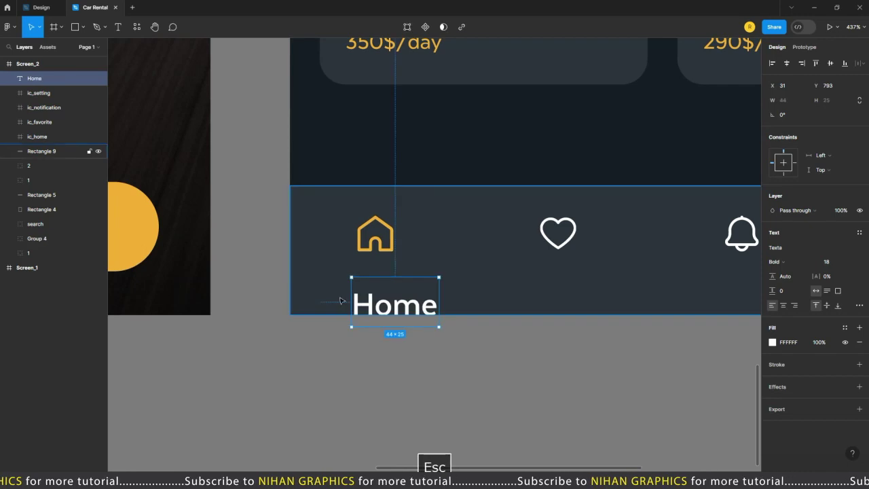
Centre-align the Home label's text and nudge it under the home icon to X 21, Y 779
{"action": "scroll", "coordinate": [365, 297], "scroll_direction": "up", "scroll_amount": 3}
{"action": "left_click", "coordinate": [783, 306]}
{"action": "key", "text": "Up"}
{"action": "key", "text": "Up"}
{"action": "key", "text": "Up"}
{"action": "key", "text": "Up"}
{"action": "key", "text": "Up"}
{"action": "key", "text": "Up"}
{"action": "key", "text": "Up"}
{"action": "key", "text": "Up"}
{"action": "key", "text": "Up"}
{"action": "key", "text": "Up"}
{"action": "key", "text": "Up"}
{"action": "key", "text": "Up"}
{"action": "key", "text": "Up"}
{"action": "key", "text": "Up"}
{"action": "key", "text": "Left"}
{"action": "key", "text": "Left"}
{"action": "key", "text": "Left"}
{"action": "key", "text": "Left"}
{"action": "key", "text": "Left"}
{"action": "key", "text": "Left"}
{"action": "key", "text": "Left"}
{"action": "key", "text": "Left"}
{"action": "key", "text": "Left"}
{"action": "key", "text": "Left"}
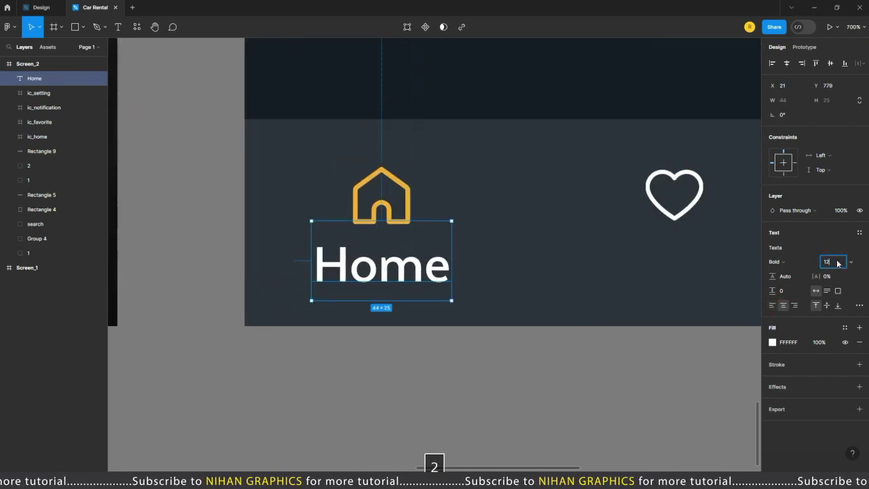
Set the Home label's font size to 12 and apply the theme colour style
{"action": "left_click", "coordinate": [837, 264]}
{"action": "type", "text": "12"}
{"action": "key", "text": "Return"}
{"action": "left_click", "coordinate": [845, 328]}
{"action": "left_click", "coordinate": [708, 382]}
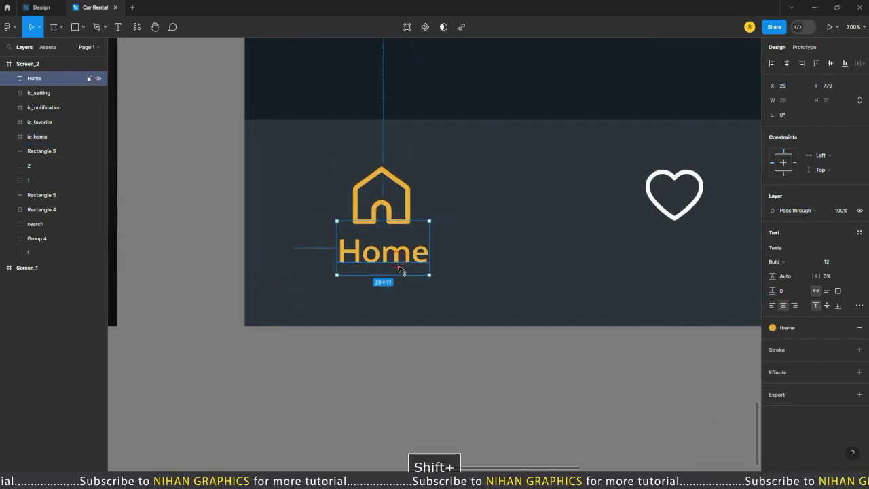
Move the Home label slightly lower and centre it horizontally with the home icon
{"action": "left_click_drag", "start_coordinate": [401, 271], "coordinate": [401, 287]}
{"action": "left_click", "coordinate": [406, 189], "text": "shift"}
{"action": "left_click", "coordinate": [786, 65]}
{"action": "left_click", "coordinate": [398, 344]}
{"action": "scroll", "coordinate": [397, 344], "scroll_direction": "down", "scroll_amount": 7}
{"action": "left_click_drag", "start_coordinate": [667, 371], "coordinate": [570, 374]}
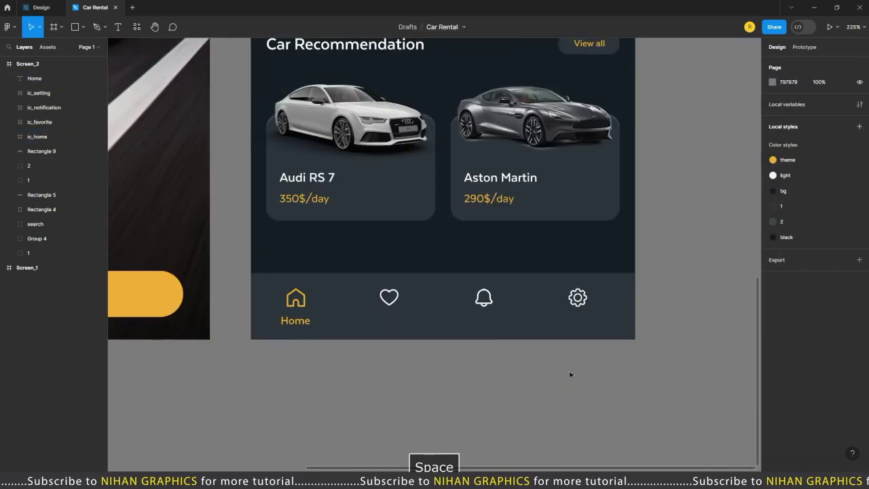
Group the home icon with its label and nudge the group up to Y 759 in the bottom bar
{"action": "scroll", "coordinate": [354, 360], "scroll_direction": "up", "scroll_amount": 3}
{"action": "left_click", "coordinate": [294, 285], "text": "shift"}
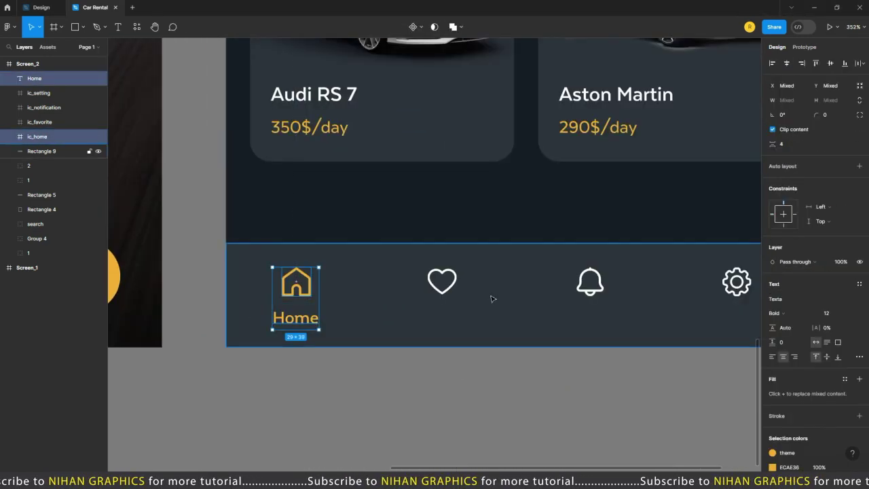
{"action": "key", "text": "ctrl+g"}
{"action": "key", "text": "alt+Up"}
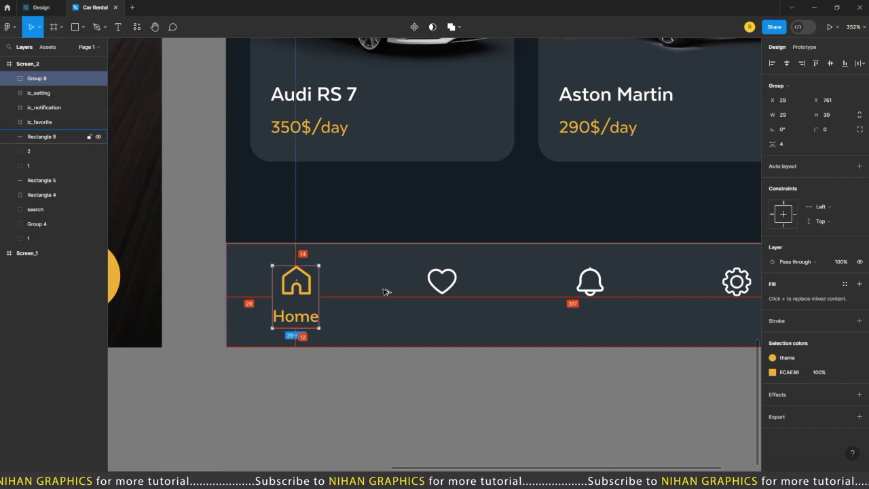
{"action": "left_click", "coordinate": [386, 292], "text": "ctrl"}
{"action": "scroll", "coordinate": [385, 292], "scroll_direction": "down", "scroll_amount": 3, "text": "ctrl"}
{"action": "scroll", "coordinate": [426, 271], "scroll_direction": "up", "scroll_amount": 3, "text": "ctrl"}
{"action": "left_click_drag", "start_coordinate": [426, 270], "coordinate": [428, 261]}
{"action": "left_click", "coordinate": [232, 312]}
{"action": "key", "text": "alt+Up"}
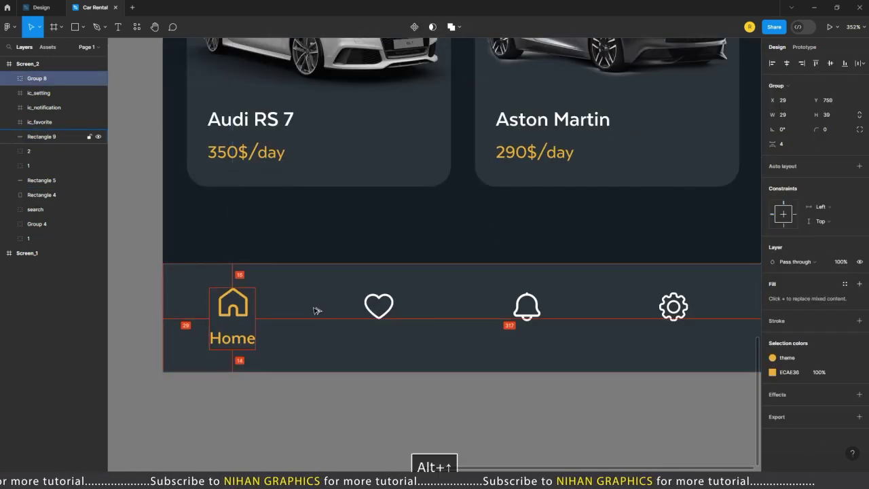
{"action": "scroll", "coordinate": [305, 313], "scroll_direction": "down", "scroll_amount": 3, "text": "ctrl"}
{"action": "scroll", "coordinate": [279, 312], "scroll_direction": "up", "scroll_amount": 2, "text": "ctrl"}
{"action": "key", "text": "Escape"}
Ungroup the home icon and label, and duplicate the Home label beneath the heart, bell and gear icons
{"action": "left_click", "coordinate": [267, 304]}
{"action": "key", "text": "ctrl+shift+g"}
{"action": "left_click", "coordinate": [265, 316]}
{"action": "left_click_drag", "start_coordinate": [266, 316], "coordinate": [523, 326]}
{"action": "left_click_drag", "start_coordinate": [592, 327], "coordinate": [634, 336]}
Set the three duplicated Home labels to Medium font weight
{"action": "left_click", "coordinate": [394, 322], "text": "ctrl"}
{"action": "left_click", "coordinate": [520, 323], "text": "ctrl+shift"}
{"action": "left_click", "coordinate": [640, 321], "text": "ctrl+shift"}
{"action": "left_click", "coordinate": [780, 284]}
{"action": "left_click", "coordinate": [779, 270]}
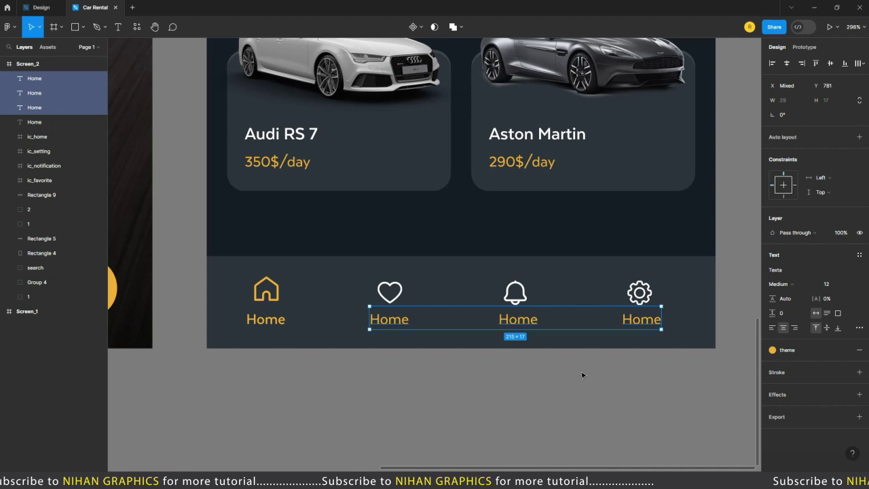
{"action": "left_click", "coordinate": [584, 375]}
Detach the theme colour style from the three duplicated labels and fill them with white FFFFFF
{"action": "scroll", "coordinate": [443, 340], "scroll_direction": "up", "scroll_amount": 1}
{"action": "left_click", "coordinate": [399, 325], "text": "ctrl"}
{"action": "left_click", "coordinate": [531, 325], "text": "ctrl+shift"}
{"action": "left_click", "coordinate": [652, 326], "text": "ctrl+shift"}
{"action": "left_click", "coordinate": [845, 350]}
{"action": "left_click", "coordinate": [772, 364]}
{"action": "left_click", "coordinate": [656, 233]}
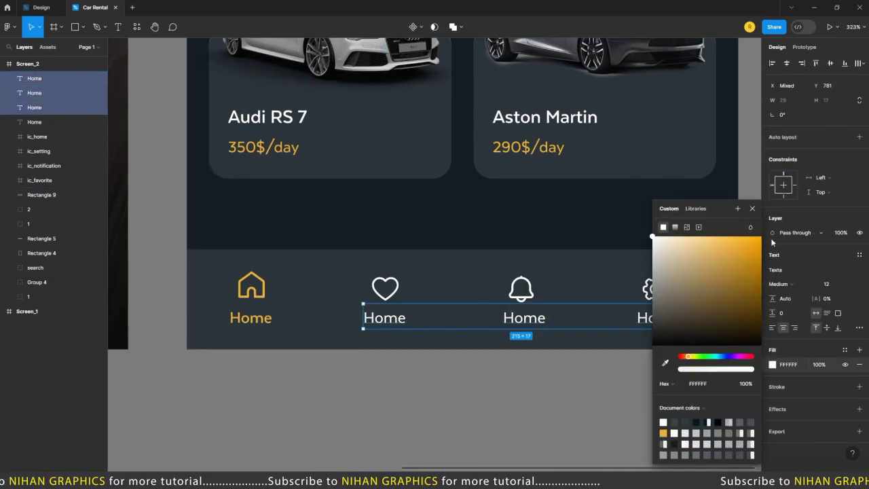
Change the three white labels to "Favorite", "Notifications" and "Settings" under the heart, bell and gear icons
{"action": "double_click", "coordinate": [384, 317]}
{"action": "key", "text": "ctrl+a"}
{"action": "type", "text": "F"}
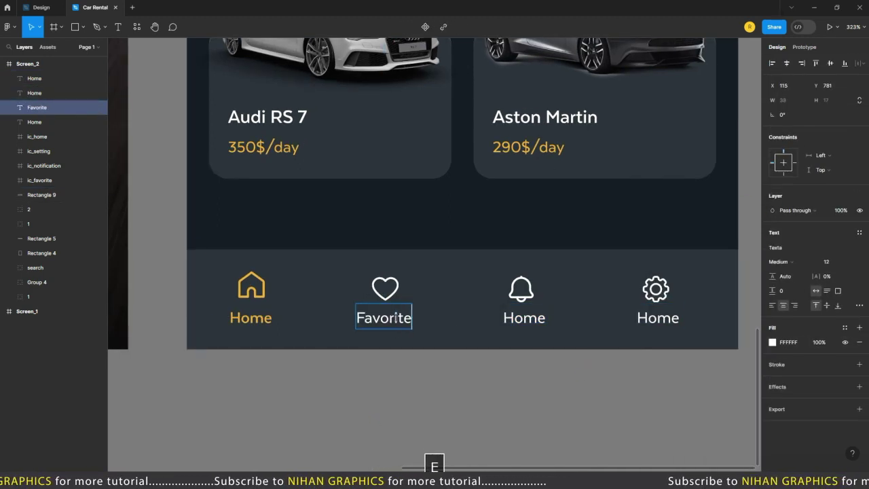
{"action": "double_click", "coordinate": [532, 317]}
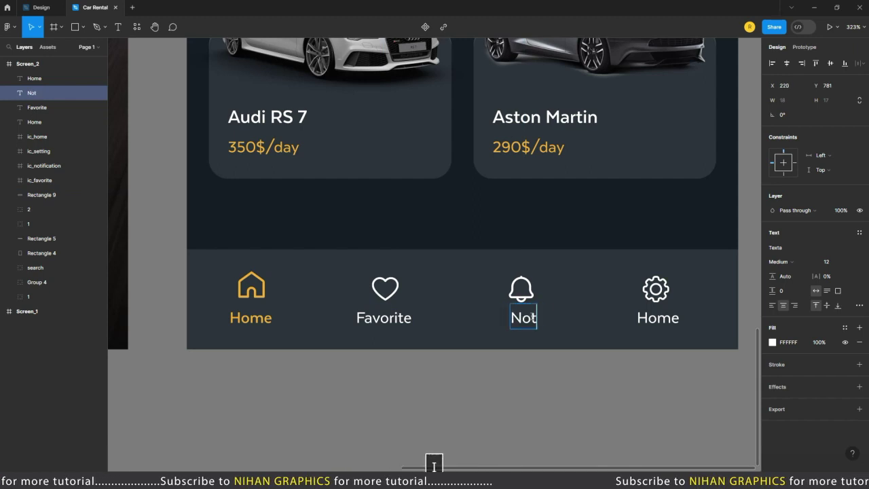
{"action": "type", "text": "Notifications"}
{"action": "key", "text": "Escape"}
{"action": "double_click", "coordinate": [655, 319], "text": "ctrl"}
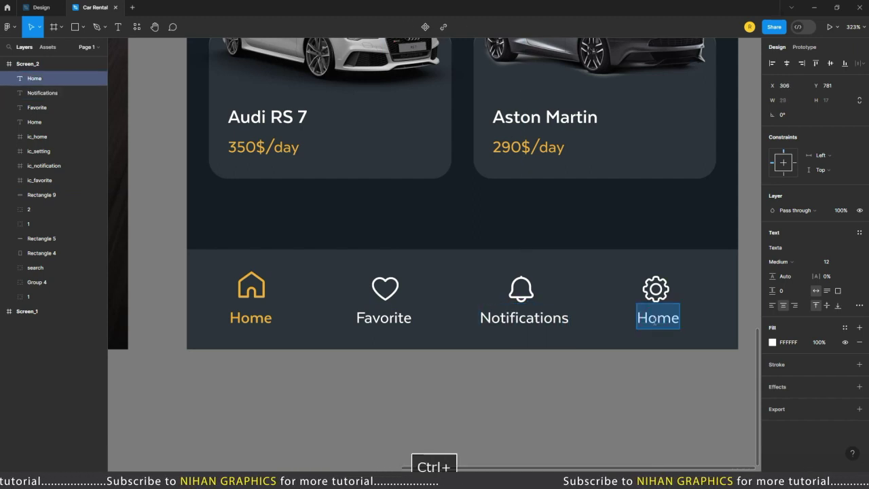
{"action": "left_click", "coordinate": [192, 384]}
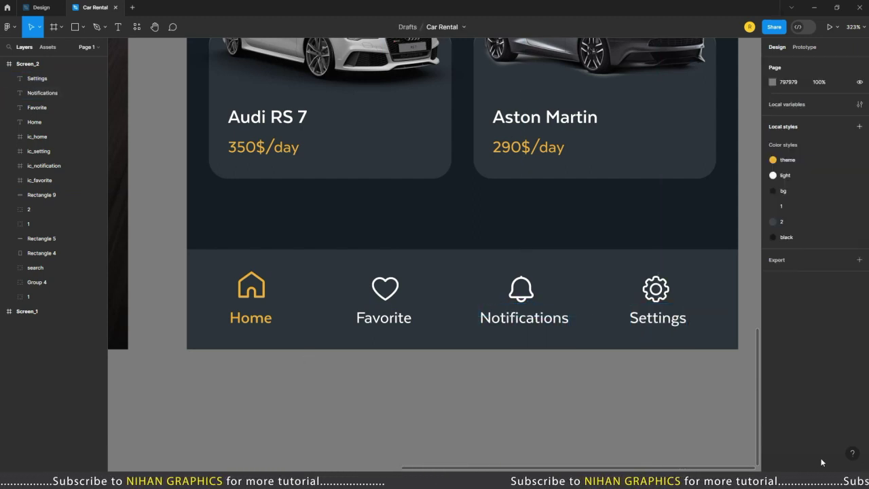
Group the home icon with the Home label, and the heart icon with the Favorite label
{"action": "scroll", "coordinate": [279, 346], "scroll_direction": "up", "scroll_amount": 3}
{"action": "left_click", "coordinate": [227, 293]}
{"action": "left_click", "coordinate": [228, 234], "text": "shift"}
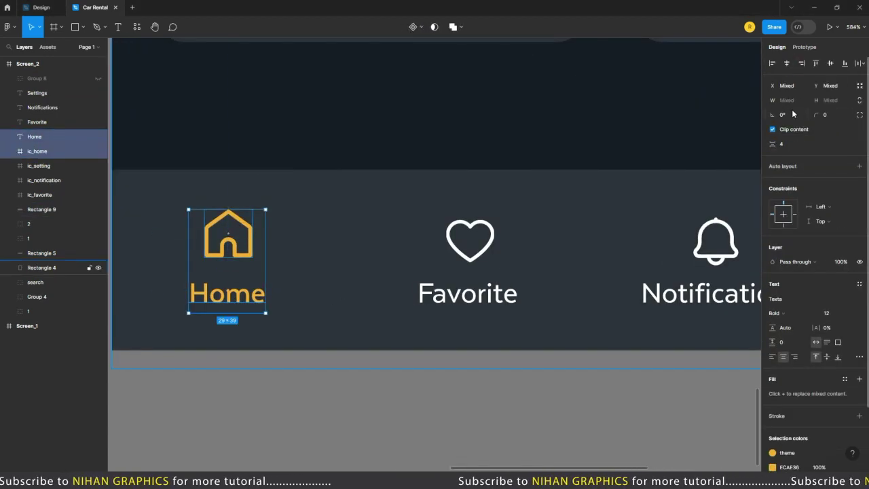
{"action": "key", "text": "ctrl+g"}
{"action": "left_click", "coordinate": [469, 239]}
{"action": "left_click", "coordinate": [468, 293], "text": "shift"}
{"action": "key", "text": "ctrl+g"}
{"action": "scroll", "coordinate": [510, 265], "scroll_direction": "right", "scroll_amount": 3}
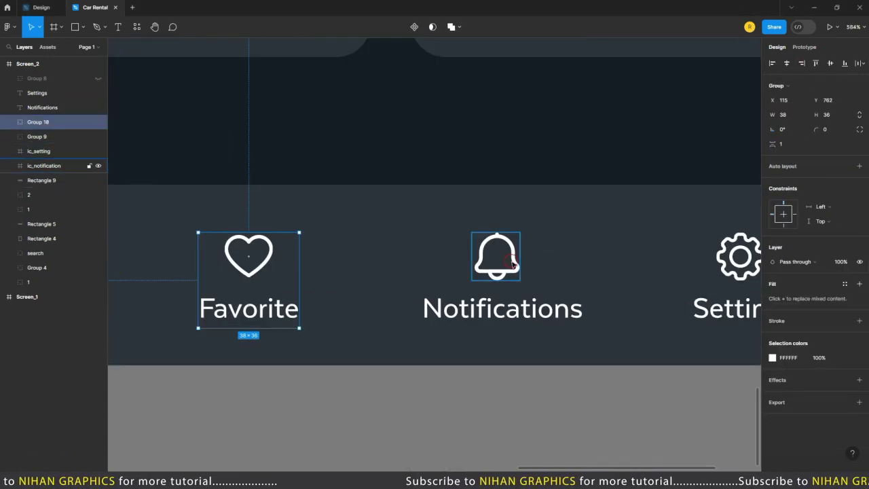
Group the bell icon with the Notifications label, and the gear icon with the Settings label
{"action": "left_click", "coordinate": [510, 261]}
{"action": "left_click", "coordinate": [503, 309], "text": "shift"}
{"action": "key", "text": "ctrl+g"}
{"action": "scroll", "coordinate": [509, 264], "scroll_direction": "down", "scroll_amount": 3}
{"action": "left_click", "coordinate": [509, 258]}
{"action": "left_click", "coordinate": [512, 296], "text": "shift"}
{"action": "key", "text": "ctrl+g"}
Centre the gear icon and the Settings label on each other horizontally inside their group
{"action": "left_click", "coordinate": [787, 63]}
{"action": "key", "text": "ctrl+z"}
{"action": "left_click", "coordinate": [48, 107]}
{"action": "left_click", "coordinate": [51, 122], "text": "shift"}
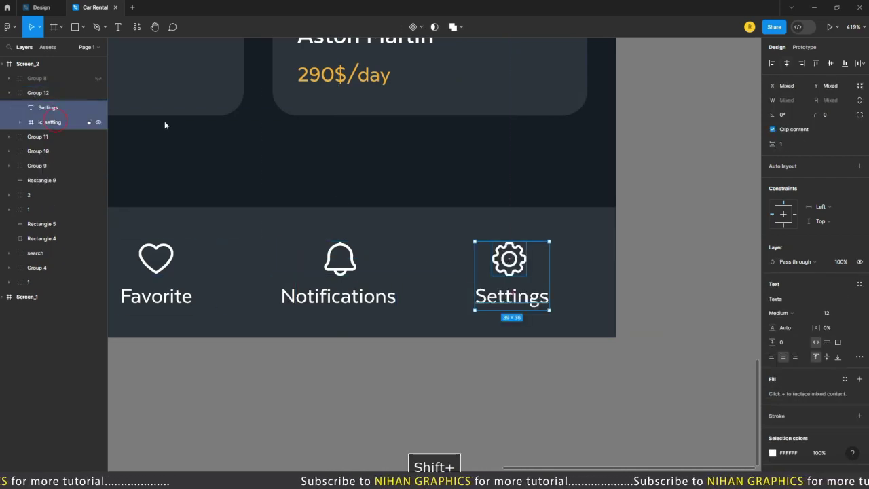
{"action": "key", "text": "Escape"}
Show the hidden guide rectangles above the bottom bar and centre the Home and Favorite groups horizontally on the first two
{"action": "scroll", "coordinate": [679, 246], "scroll_direction": "down", "scroll_amount": 3}
{"action": "scroll", "coordinate": [734, 432], "scroll_direction": "up", "scroll_amount": 2}
{"action": "left_click", "coordinate": [734, 431]}
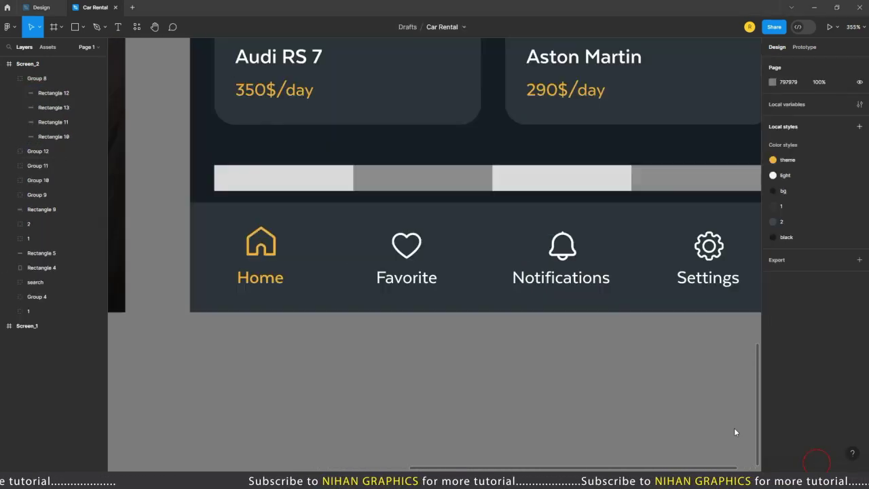
{"action": "left_click", "coordinate": [260, 258]}
{"action": "left_click", "coordinate": [324, 177], "text": "ctrl+shift"}
{"action": "left_click", "coordinate": [786, 62]}
{"action": "left_click", "coordinate": [406, 258]}
{"action": "left_click", "coordinate": [422, 178], "text": "ctrl+shift"}
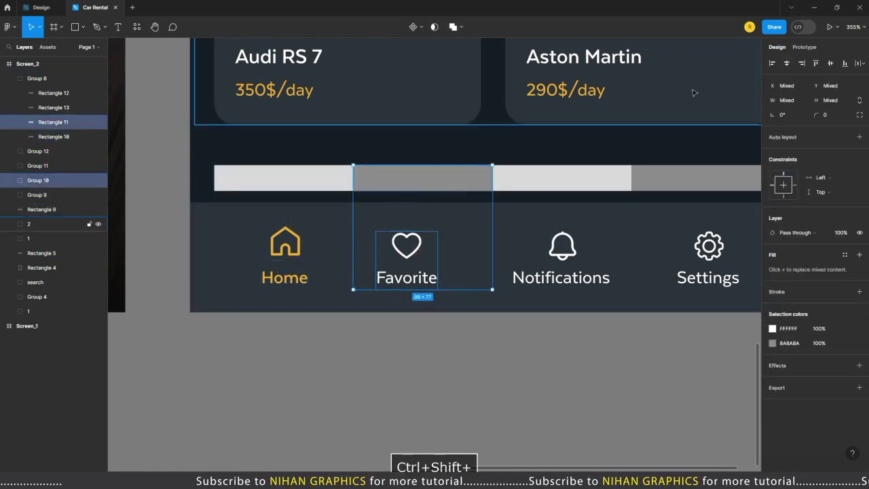
{"action": "left_click", "coordinate": [786, 62]}
Centre the Notifications and Settings groups horizontally on the third and fourth guide rectangles
{"action": "scroll", "coordinate": [212, 318], "scroll_direction": "down", "scroll_amount": 2}
{"action": "left_click", "coordinate": [470, 265]}
{"action": "left_click", "coordinate": [514, 215], "text": "ctrl+shift"}
{"action": "left_click", "coordinate": [787, 63]}
{"action": "left_click", "coordinate": [578, 265]}
{"action": "left_click", "coordinate": [577, 215], "text": "ctrl+shift"}
{"action": "left_click", "coordinate": [787, 62]}
Delete the group of guide rectangles above the bottom bar
{"action": "left_click", "coordinate": [471, 391]}
{"action": "left_click", "coordinate": [421, 214]}
{"action": "key", "text": "Delete"}
Examine the layout of Screen_1 and Screen_2 side by side, including the bottom bar
{"action": "scroll", "coordinate": [445, 412], "scroll_direction": "down", "scroll_amount": 3}
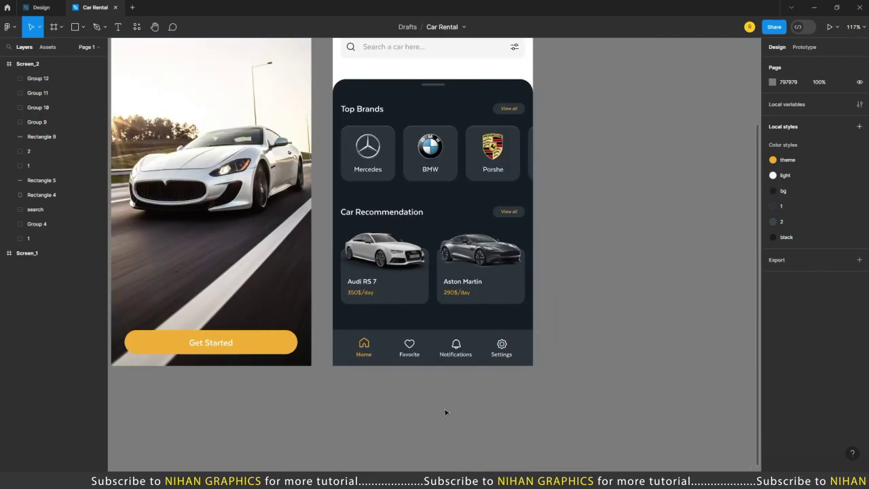
{"action": "scroll", "coordinate": [444, 412], "scroll_direction": "down", "scroll_amount": 1}
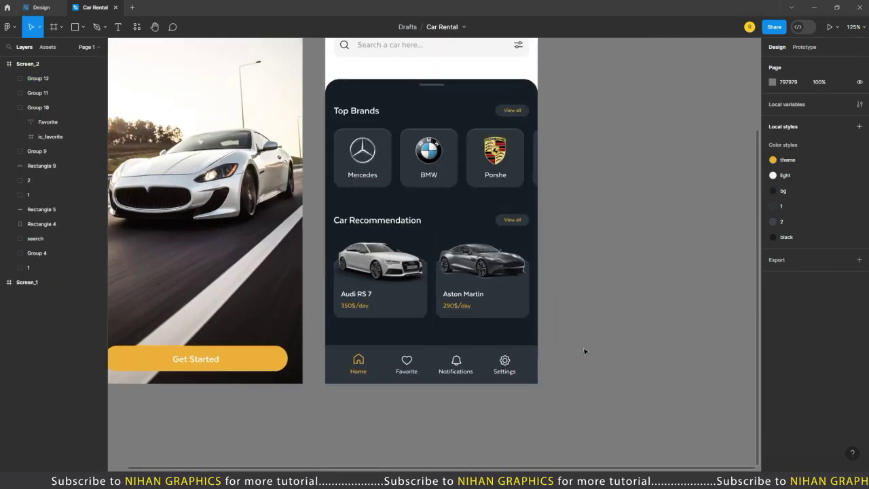
{"action": "scroll", "coordinate": [583, 350], "scroll_direction": "down", "scroll_amount": 5}
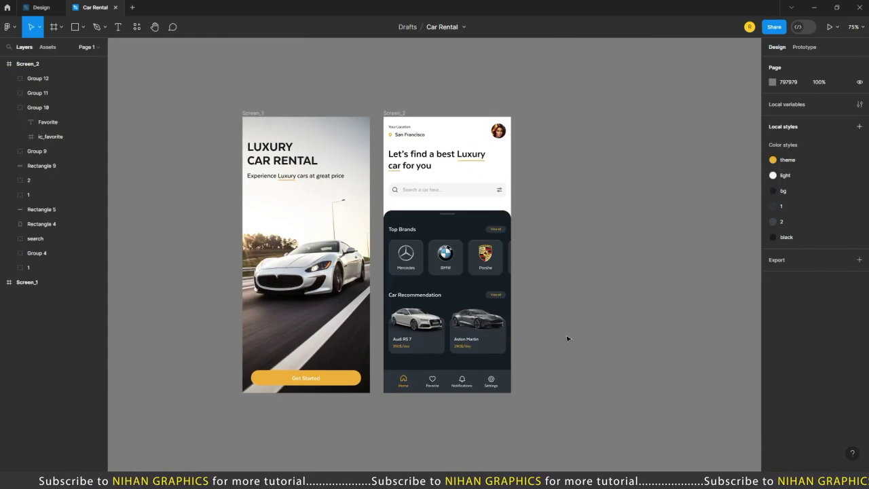
{"action": "scroll", "coordinate": [590, 325], "scroll_direction": "up", "scroll_amount": 1}
{"action": "key", "text": "space"}
{"action": "left_click_drag", "start_coordinate": [595, 329], "coordinate": [561, 315]}
{"action": "scroll", "coordinate": [576, 313], "scroll_direction": "up", "scroll_amount": 1}
{"action": "key", "text": "space"}
{"action": "left_click_drag", "start_coordinate": [525, 341], "coordinate": [580, 350]}
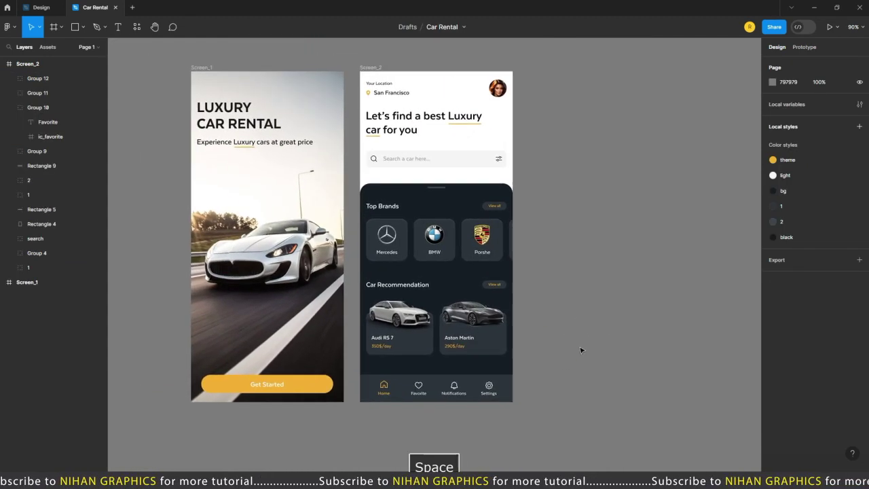
Set the "Let's find a best Luxury car for you" heading to size 32 and shift the Luxury underline to X 224
{"action": "left_click", "coordinate": [435, 136]}
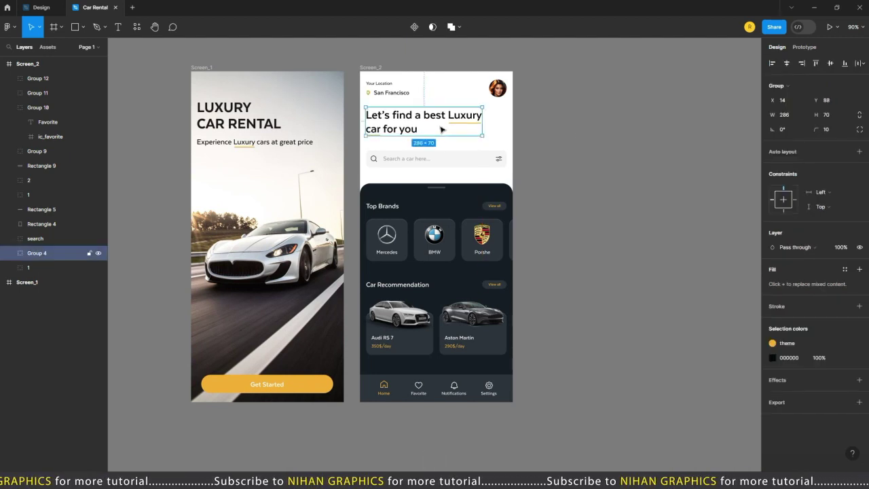
{"action": "scroll", "coordinate": [475, 102], "scroll_direction": "up", "scroll_amount": 5}
{"action": "double_click", "coordinate": [426, 121]}
{"action": "left_click", "coordinate": [832, 262]}
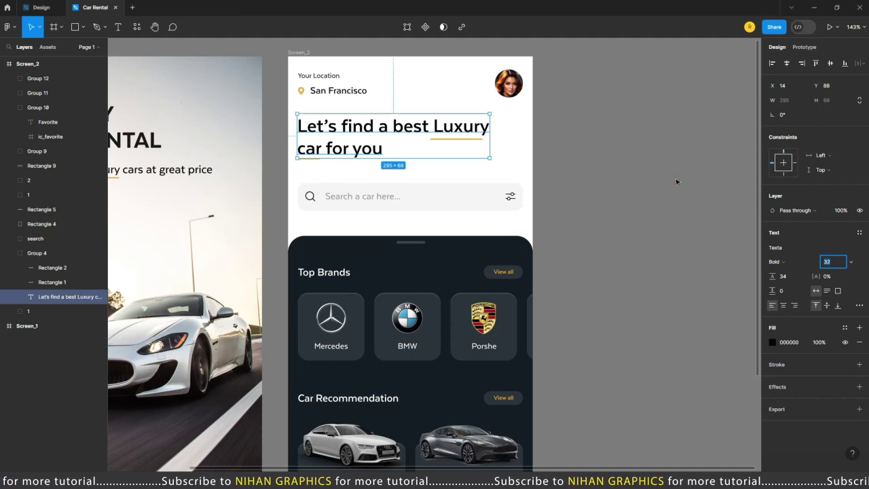
{"action": "left_click", "coordinate": [477, 139], "text": "ctrl"}
{"action": "scroll", "coordinate": [477, 139], "scroll_direction": "up", "scroll_amount": 5}
{"action": "scroll", "coordinate": [461, 147], "scroll_direction": "down", "scroll_amount": 10}
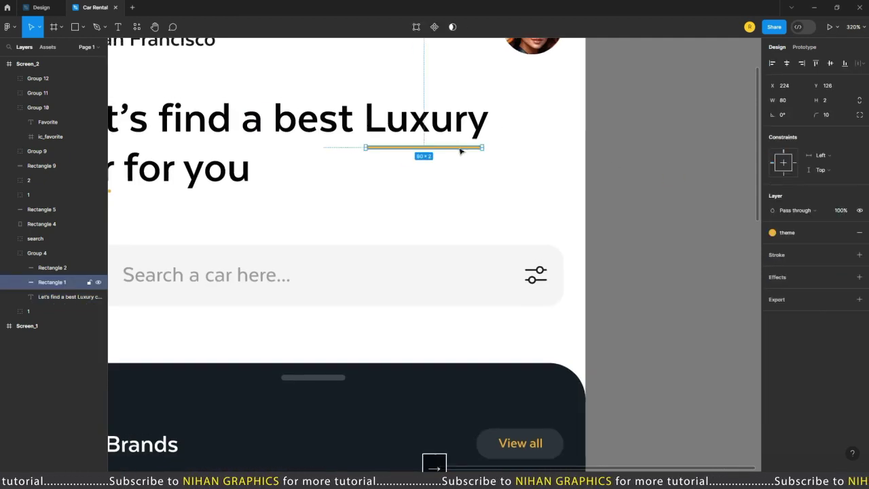
{"action": "left_click", "coordinate": [548, 202]}
{"action": "scroll", "coordinate": [638, 198], "scroll_direction": "up", "scroll_amount": 5}
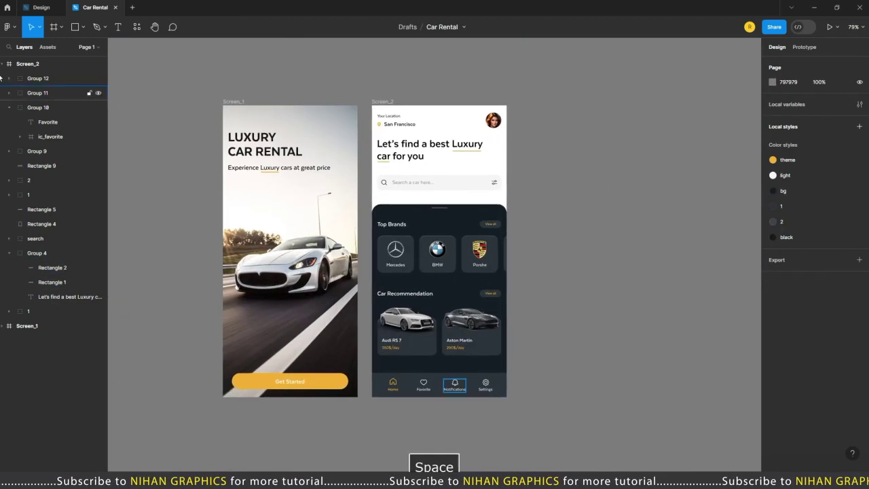
Collapse the layers, duplicate the Screen_2 frame beside the original and rename the copy Screen_3
{"action": "key", "text": "alt+l"}
{"action": "left_click", "coordinate": [382, 103]}
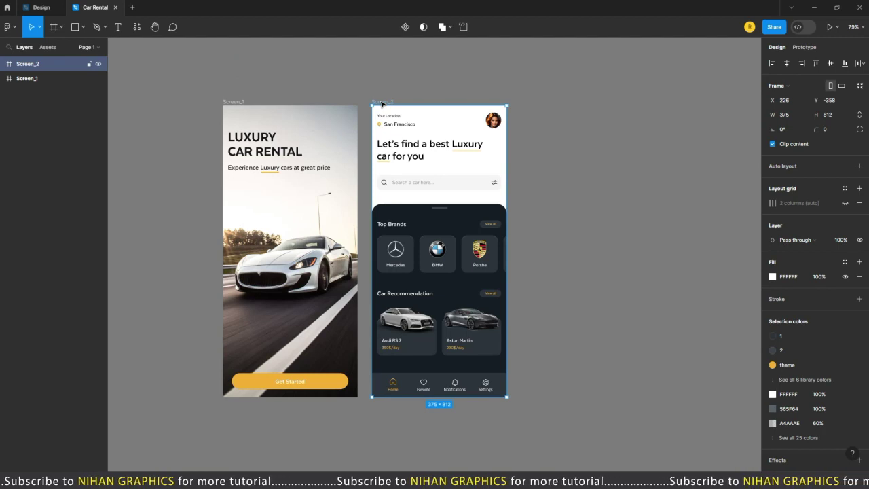
{"action": "key", "text": "ctrl+d"}
{"action": "double_click", "coordinate": [536, 101]}
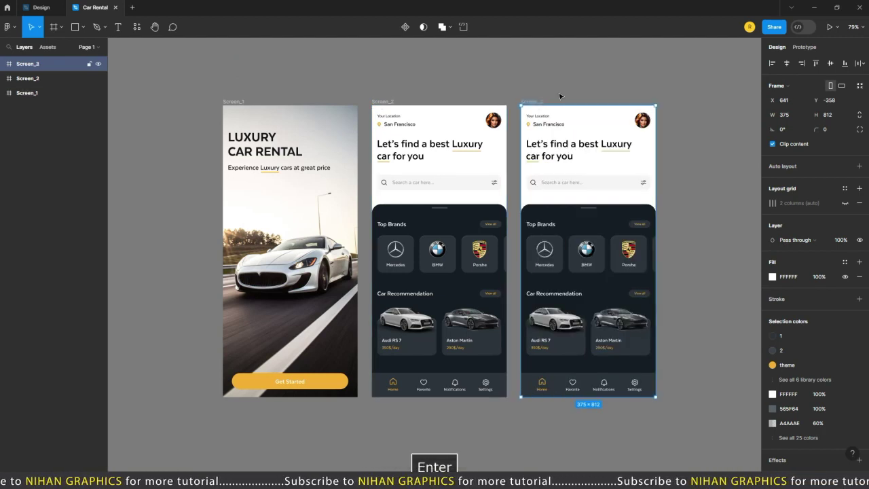
{"action": "left_click_drag", "start_coordinate": [560, 96], "coordinate": [471, 80]}
Delete the location and profile row, the heading and the search bar from Screen_3
{"action": "left_click", "coordinate": [477, 155]}
{"action": "left_click", "coordinate": [478, 135], "text": "shift"}
{"action": "left_click", "coordinate": [469, 106], "text": "shift"}
{"action": "key", "text": "Delete"}
{"action": "scroll", "coordinate": [595, 201], "scroll_direction": "up", "scroll_amount": 5}
{"action": "scroll", "coordinate": [342, 124], "scroll_direction": "up", "scroll_amount": 2}
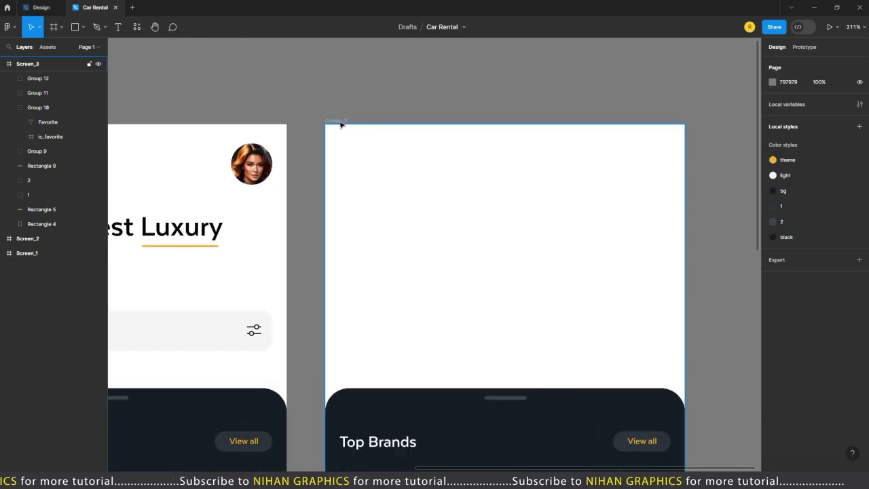
Import the ic_back icon from the ui assets folder and place it near the upper-left corner of Screen_3
{"action": "key", "text": "alt+Tab"}
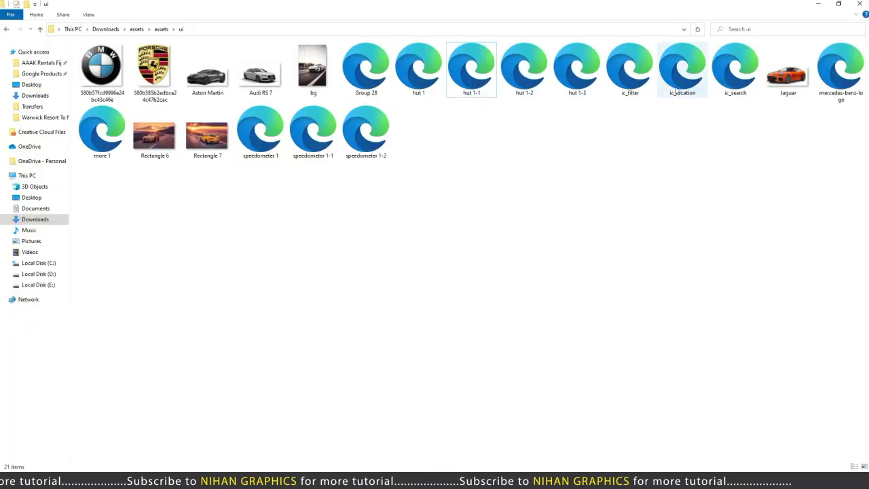
{"action": "key", "text": "alt+Tab"}
{"action": "left_click", "coordinate": [341, 120]}
{"action": "left_click", "coordinate": [720, 326]}
{"action": "scroll", "coordinate": [424, 180], "scroll_direction": "down", "scroll_amount": 1}
{"action": "key", "text": "alt+Tab"}
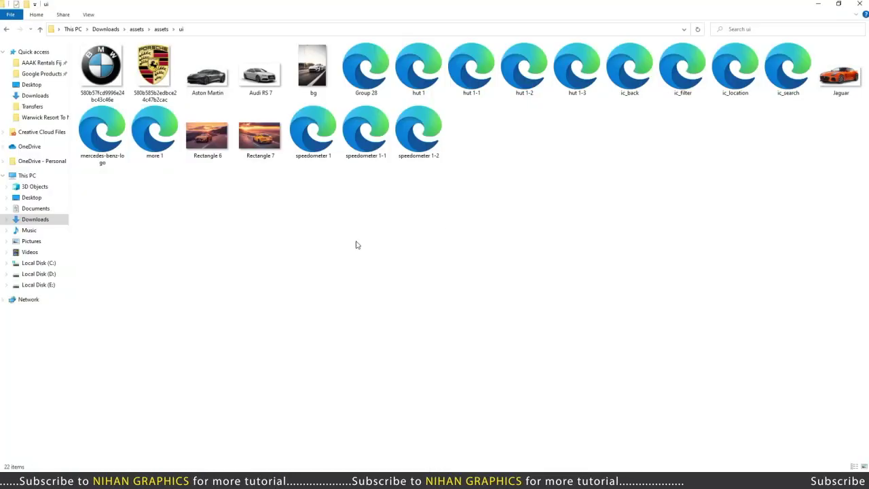
{"action": "key", "text": "alt+Tab"}
{"action": "left_click_drag", "start_coordinate": [623, 89], "coordinate": [333, 213]}
{"action": "scroll", "coordinate": [326, 217], "scroll_direction": "up", "scroll_amount": 5}
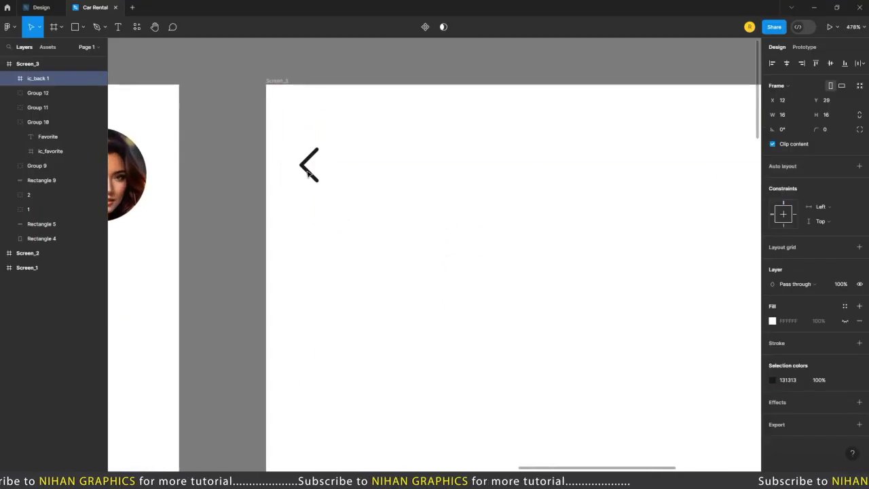
{"action": "scroll", "coordinate": [317, 222], "scroll_direction": "down", "scroll_amount": 3}
{"action": "left_click", "coordinate": [391, 86]}
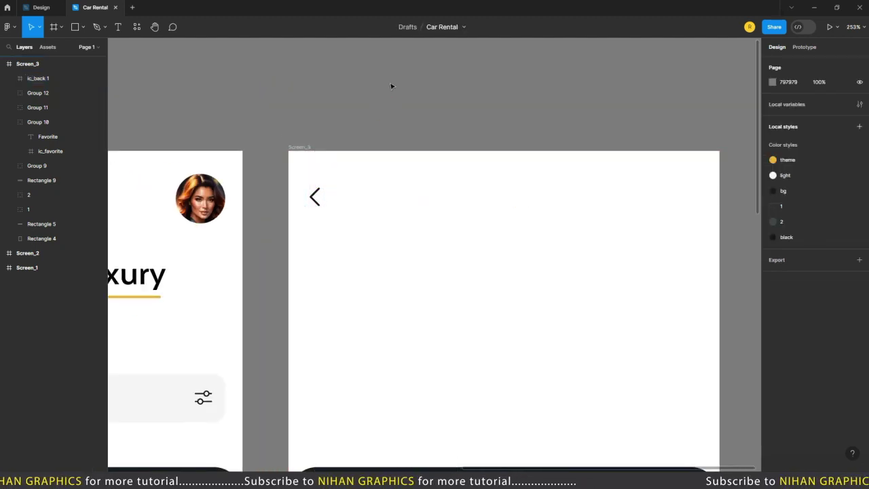
Add the text "Jaguar" beside the back icon on Screen_3
{"action": "scroll", "coordinate": [362, 256], "scroll_direction": "up", "scroll_amount": 3, "text": "ctrl"}
{"action": "key", "text": "t"}
{"action": "left_click", "coordinate": [307, 218]}
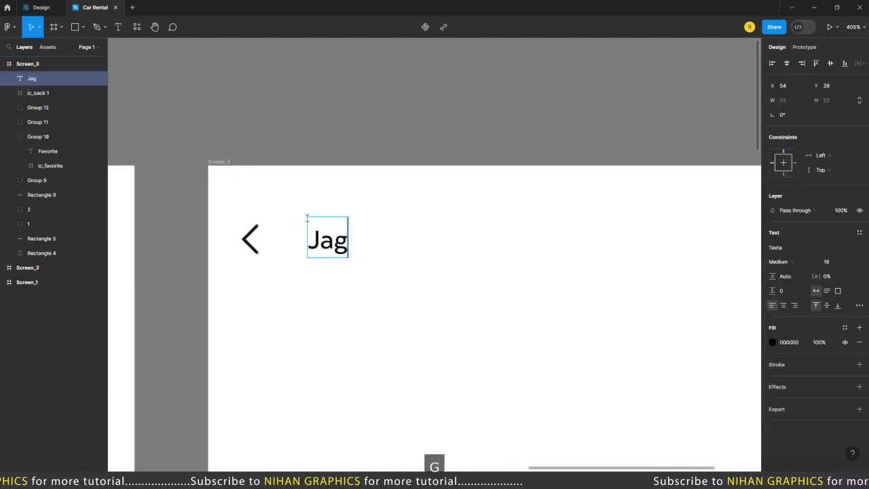
{"action": "scroll", "coordinate": [306, 217], "scroll_direction": "up", "scroll_amount": 3, "text": "ctrl"}
{"action": "scroll", "coordinate": [315, 218], "scroll_direction": "right", "scroll_amount": 1, "text": "shift"}
Set the Jaguar text to Bold, size 18, and apply the bg colour style
{"action": "left_click", "coordinate": [778, 261]}
{"action": "left_click", "coordinate": [799, 273]}
{"action": "left_click", "coordinate": [832, 264]}
{"action": "type", "text": "18"}
{"action": "key", "text": "Return"}
{"action": "left_click", "coordinate": [845, 327]}
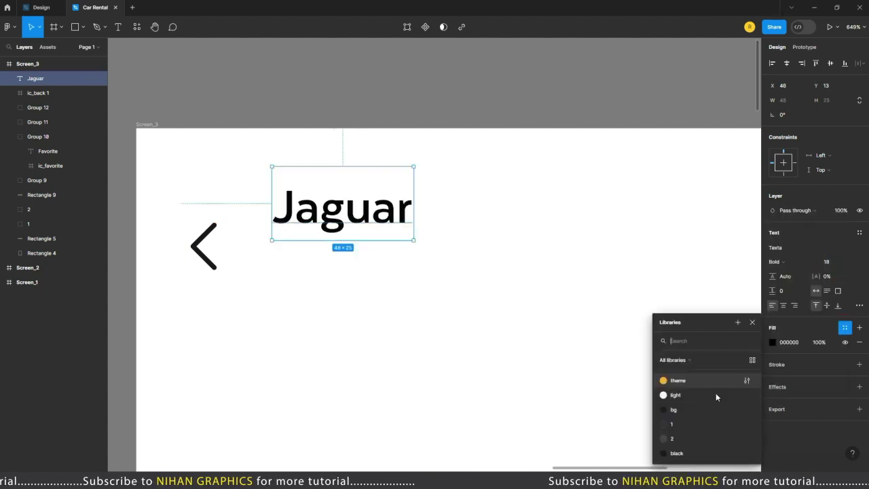
{"action": "left_click", "coordinate": [715, 393]}
Duplicate the Jaguar text directly below itself at Y 35 and set the upper one's font size to 22
{"action": "scroll", "coordinate": [467, 289], "scroll_direction": "down", "scroll_amount": 3, "text": "ctrl"}
{"action": "scroll", "coordinate": [420, 251], "scroll_direction": "up", "scroll_amount": 3, "text": "ctrl"}
{"action": "left_click_drag", "start_coordinate": [421, 246], "coordinate": [422, 300], "text": "alt+shift"}
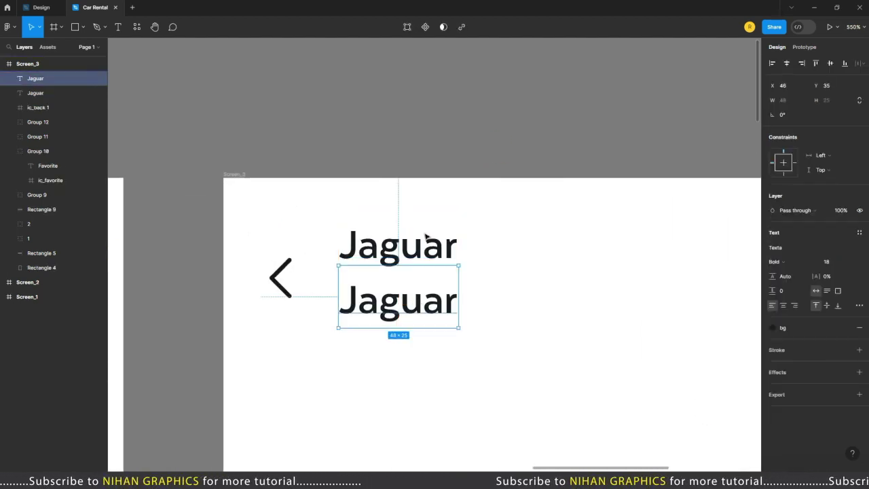
{"action": "left_click", "coordinate": [407, 246]}
{"action": "left_click", "coordinate": [826, 261]}
{"action": "type", "text": "22"}
{"action": "key", "text": "Return"}
{"action": "key", "text": "Escape"}
Set the upper Jaguar text's weight to Heavy and replace the lower Jaguar text with "Car model" at Y 40
{"action": "scroll", "coordinate": [375, 77], "scroll_direction": "down", "scroll_amount": 5, "text": "ctrl"}
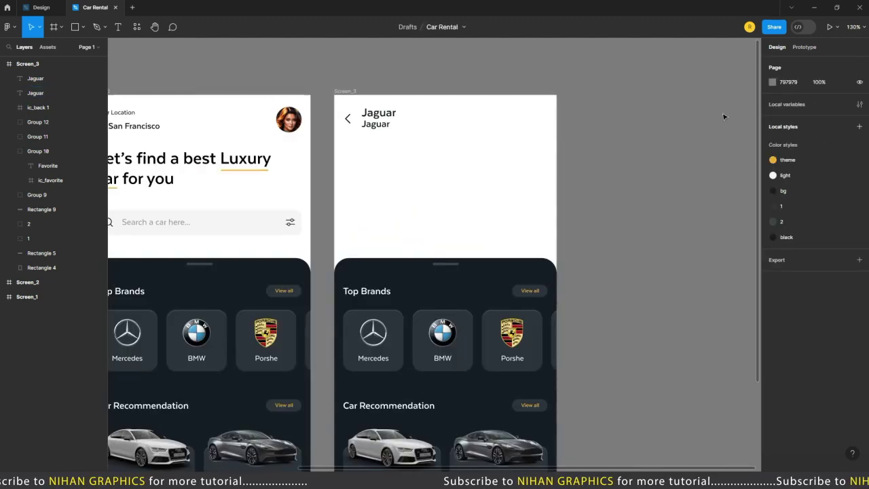
{"action": "scroll", "coordinate": [380, 116], "scroll_direction": "up", "scroll_amount": 3, "text": "ctrl"}
{"action": "left_click", "coordinate": [363, 157]}
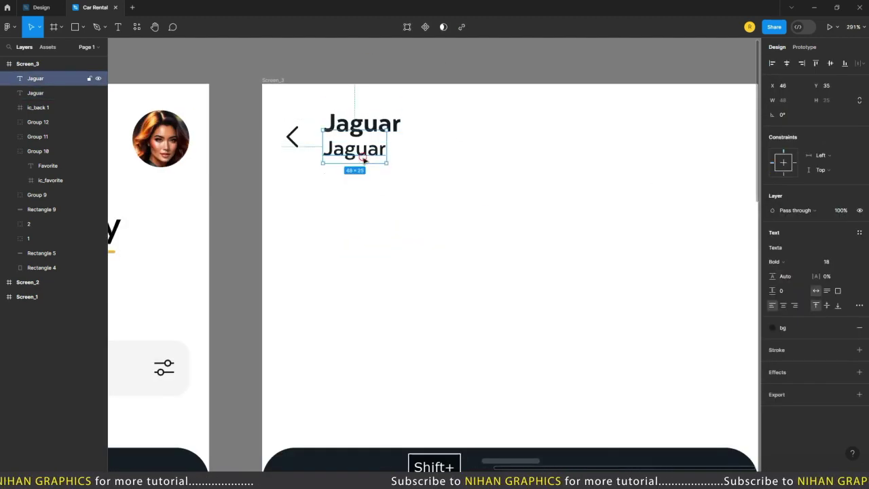
{"action": "key", "text": "Escape"}
{"action": "scroll", "coordinate": [346, 133], "scroll_direction": "up", "scroll_amount": 3, "text": "ctrl"}
{"action": "double_click", "coordinate": [359, 169]}
{"action": "type", "text": "Car model"}
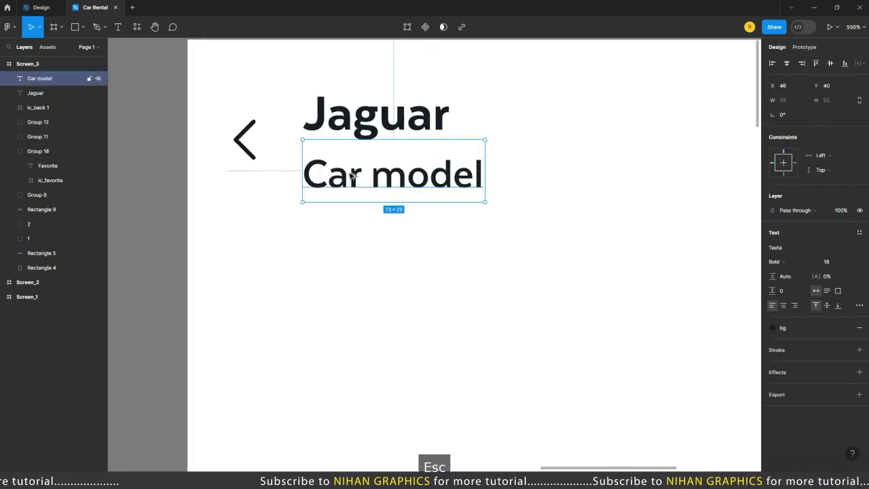
Duplicate the Car model text beside itself at X 133 and change the copy to "F-type Jaguar"
{"action": "left_click_drag", "start_coordinate": [353, 175], "coordinate": [569, 176], "text": "alt"}
{"action": "left_click_drag", "start_coordinate": [622, 170], "coordinate": [473, 218]}
{"action": "double_click", "coordinate": [473, 218]}
{"action": "type", "text": "F-type"}
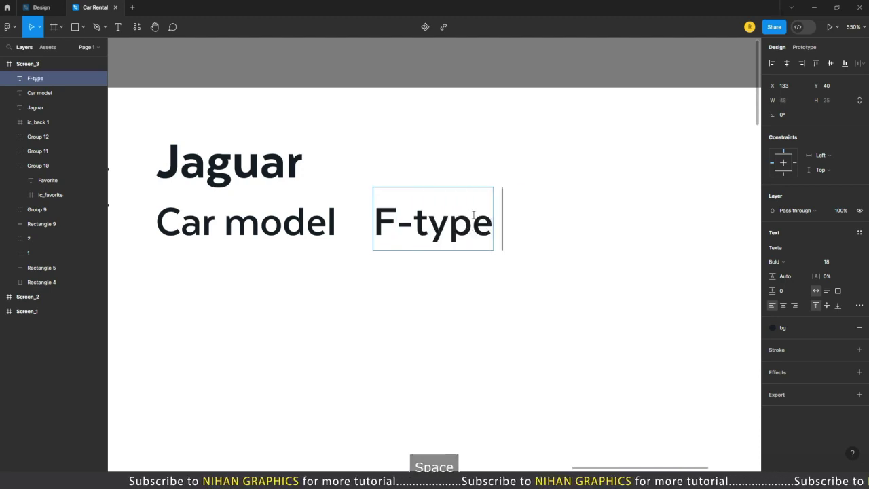
{"action": "type", "text": " Jaguar"}
{"action": "key", "text": "Escape"}
Set the Car model and F-type Jaguar texts to Medium, size 16, and adjust the spacing between them
{"action": "left_click", "coordinate": [246, 221], "text": "shift"}
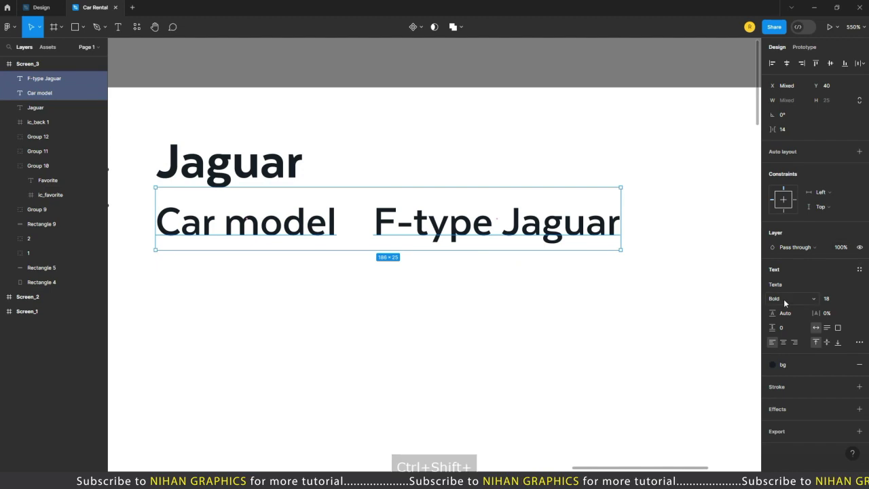
{"action": "scroll", "coordinate": [500, 246], "scroll_direction": "down", "scroll_amount": 5, "text": "ctrl"}
{"action": "key", "text": "Escape"}
{"action": "scroll", "coordinate": [415, 328], "scroll_direction": "up", "scroll_amount": 3, "text": "ctrl"}
{"action": "left_click", "coordinate": [442, 241], "text": "ctrl"}
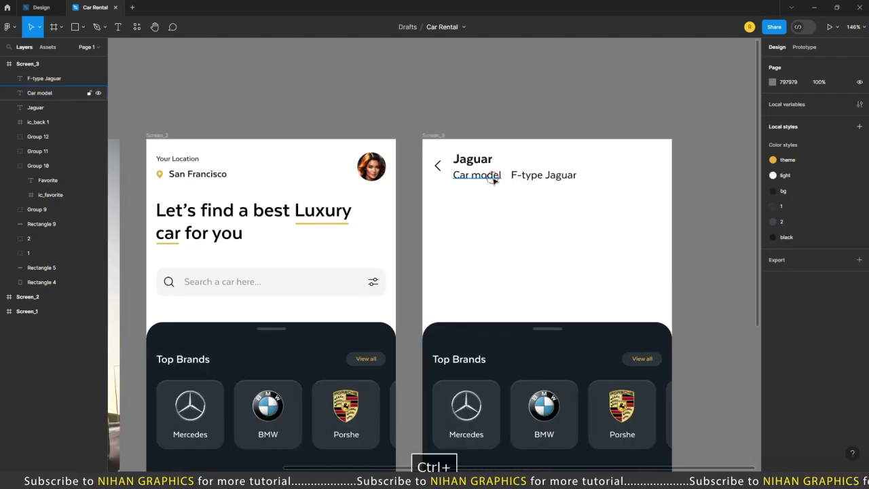
{"action": "left_click", "coordinate": [483, 241], "text": "ctrl+shift"}
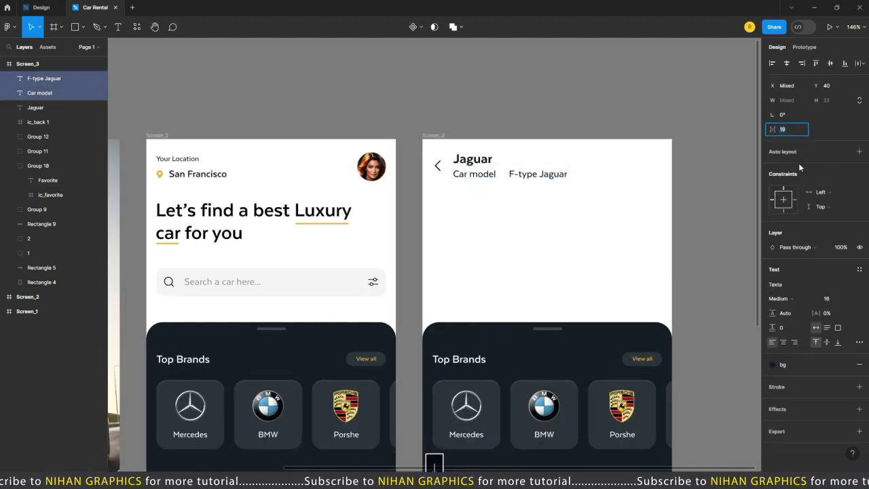
{"action": "key", "text": "Escape"}
Set the font size of the Car model and F-type Jaguar texts to 14
{"action": "scroll", "coordinate": [550, 145], "scroll_direction": "down", "scroll_amount": 3, "text": "ctrl"}
{"action": "scroll", "coordinate": [425, 110], "scroll_direction": "up", "scroll_amount": 5, "text": "ctrl"}
{"action": "left_click", "coordinate": [289, 210], "text": "ctrl"}
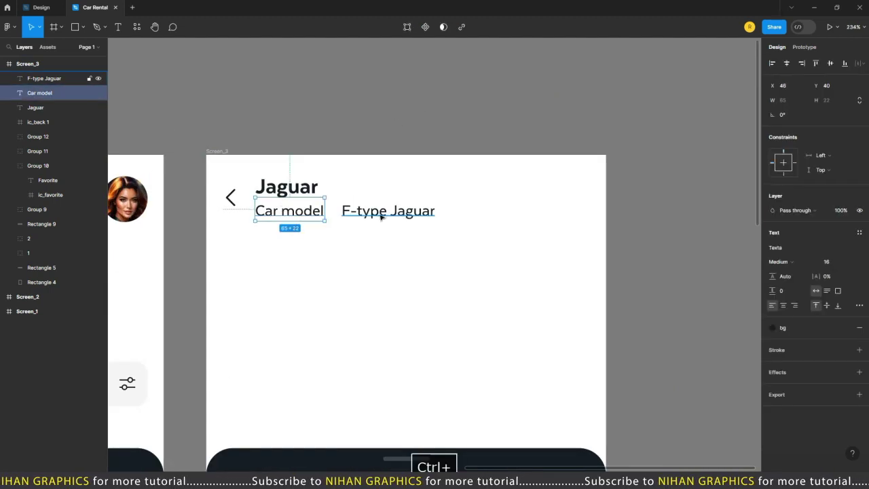
{"action": "left_click", "coordinate": [381, 216], "text": "ctrl+shift"}
{"action": "left_click", "coordinate": [834, 298]}
{"action": "type", "text": "14"}
{"action": "key", "text": "Return"}
{"action": "scroll", "coordinate": [834, 298], "scroll_direction": "down", "scroll_amount": 3, "text": "ctrl"}
{"action": "scroll", "coordinate": [826, 102], "scroll_direction": "up", "scroll_amount": 4, "text": "ctrl"}
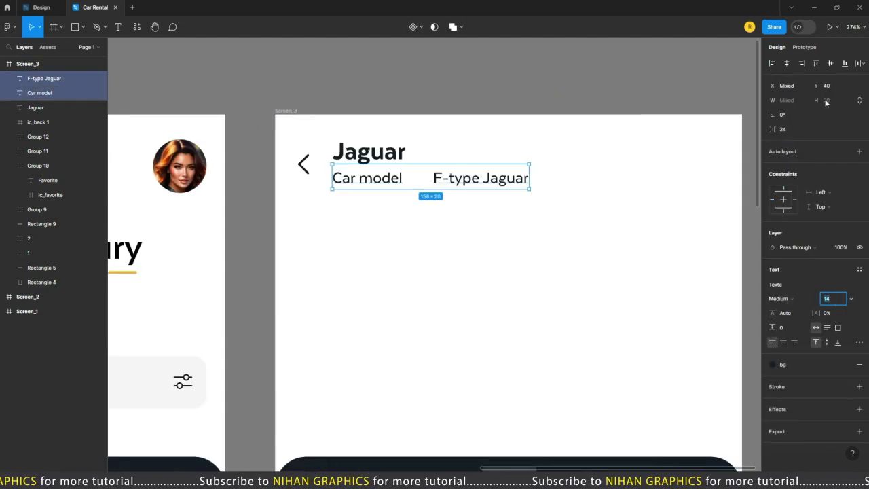
{"action": "key", "text": "Escape"}
Draw a small circle between Car model and F-type Jaguar and fill it with the theme colour style
{"action": "scroll", "coordinate": [342, 236], "scroll_direction": "up", "scroll_amount": 10, "text": "ctrl"}
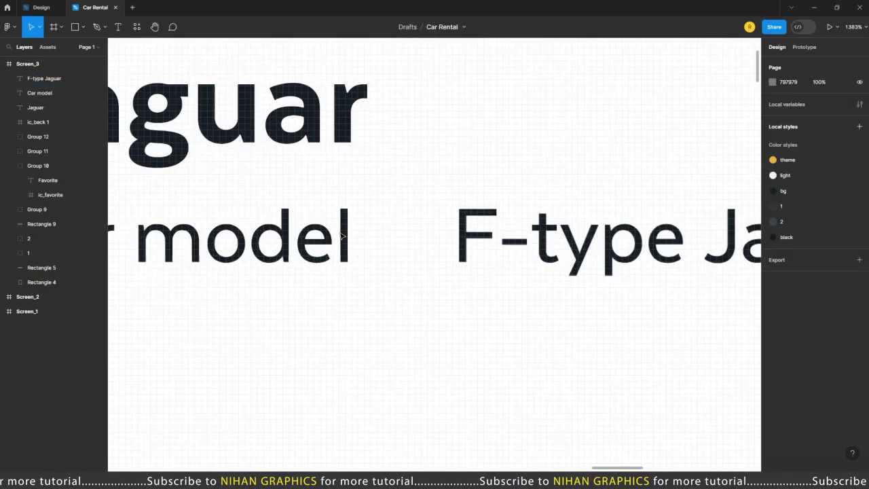
{"action": "left_click_drag", "start_coordinate": [395, 230], "coordinate": [413, 248]}
{"action": "left_click", "coordinate": [778, 250]}
{"action": "left_click", "coordinate": [670, 294]}
Distribute Car model, the yellow dot and F-type Jaguar horizontally with a spacing of 3, and group them
{"action": "left_click", "coordinate": [272, 237], "text": "shift"}
{"action": "left_click", "coordinate": [466, 247], "text": "shift"}
{"action": "left_click", "coordinate": [861, 62]}
{"action": "left_click", "coordinate": [757, 103]}
{"action": "left_click", "coordinate": [787, 130]}
{"action": "type", "text": "3"}
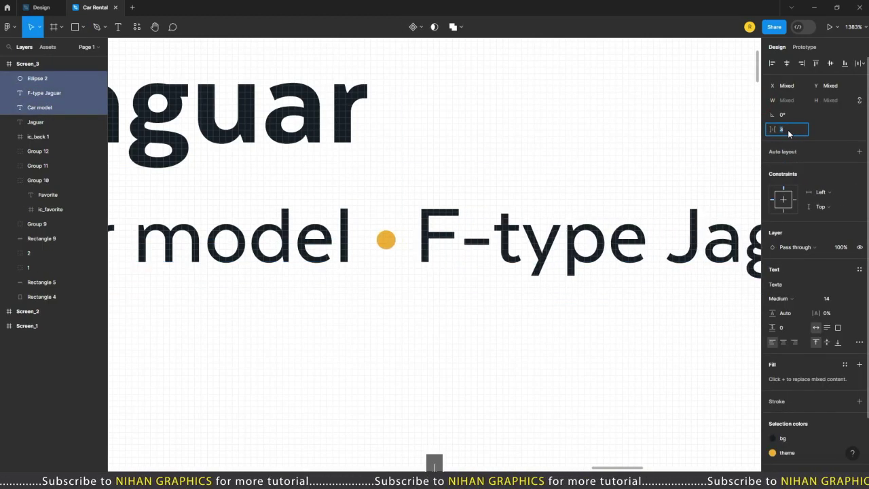
{"action": "key", "text": "ctrl+g"}
Move the Jaguar title and the grouped subtitle together to X 45 and nudge them slightly upward
{"action": "scroll", "coordinate": [440, 234], "scroll_direction": "down", "scroll_amount": 5, "text": "ctrl"}
{"action": "scroll", "coordinate": [440, 234], "scroll_direction": "down", "scroll_amount": 8, "text": "ctrl"}
{"action": "left_click_drag", "start_coordinate": [421, 189], "coordinate": [421, 190]}
{"action": "scroll", "coordinate": [403, 169], "scroll_direction": "up", "scroll_amount": 4, "text": "ctrl"}
{"action": "left_click", "coordinate": [349, 178]}
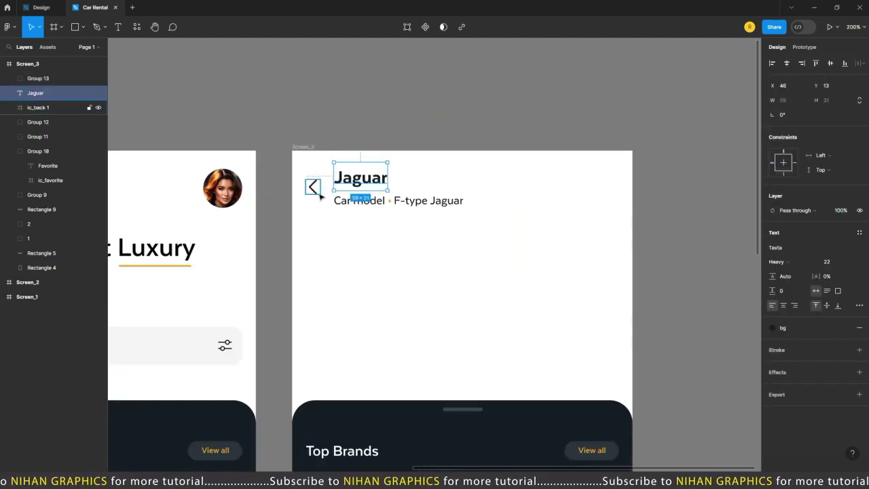
{"action": "left_click", "coordinate": [377, 207], "text": "shift"}
{"action": "key", "text": "Left"}
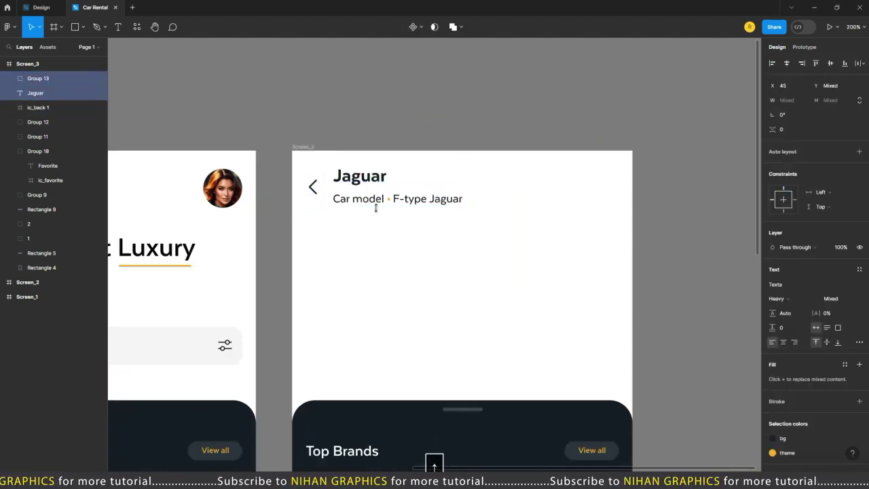
Import the three-dot more icon from the assets folder and place it near Screen_3's upper-right corner at Y 29
{"action": "scroll", "coordinate": [375, 208], "scroll_direction": "down", "scroll_amount": 3, "text": "ctrl"}
{"action": "key", "text": "alt+Tab"}
{"action": "left_click_drag", "start_coordinate": [155, 132], "coordinate": [420, 235]}
{"action": "key", "text": "alt+Tab"}
{"action": "scroll", "coordinate": [480, 190], "scroll_direction": "up", "scroll_amount": 5}
{"action": "key", "text": "Right"}
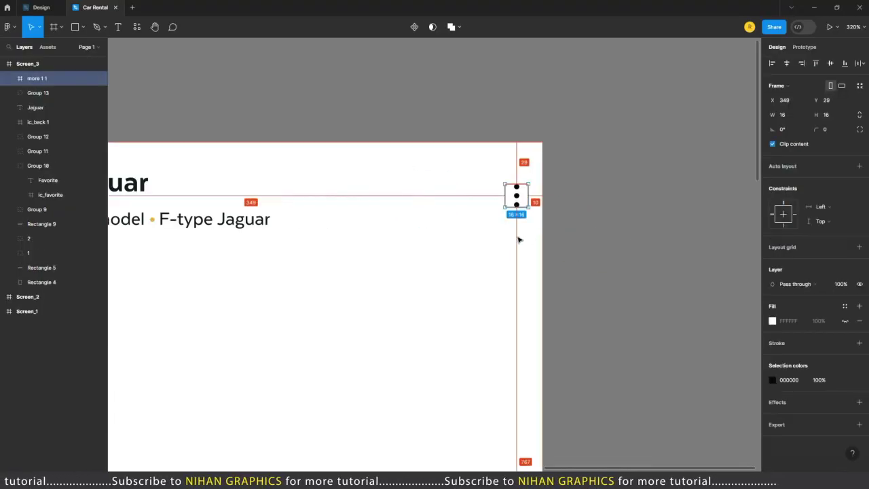
Try to align the more icon vertically with the back icon, and undo the alignment
{"action": "scroll", "coordinate": [518, 240], "scroll_direction": "down", "scroll_amount": 5, "text": "ctrl"}
{"action": "left_click", "coordinate": [264, 207], "text": "shift"}
{"action": "left_click", "coordinate": [831, 66]}
{"action": "key", "text": "ctrl+z"}
{"action": "key", "text": "ctrl+z"}
{"action": "key", "text": "ctrl+z"}
{"action": "key", "text": "ctrl+z"}
Group the back icon, Jaguar title, subtitle group and more icon of Screen_3, and rename the group "1"
{"action": "left_click", "coordinate": [304, 198]}
{"action": "left_click", "coordinate": [306, 216], "text": "shift"}
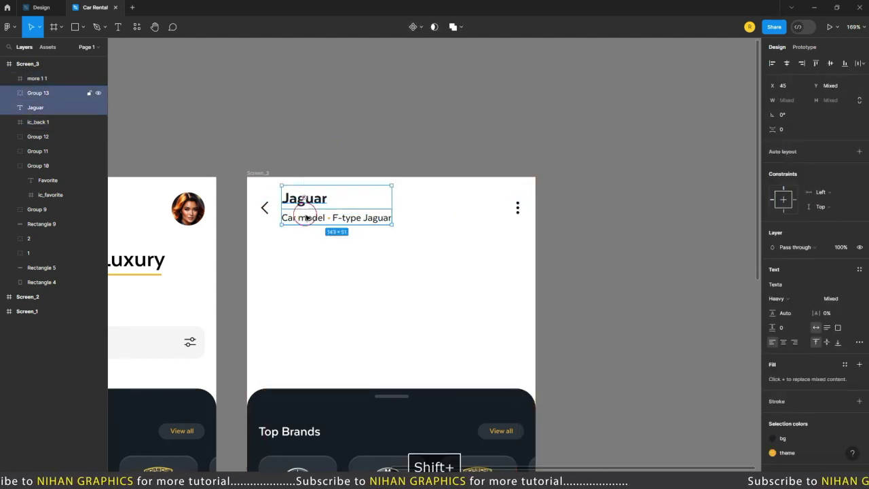
{"action": "left_click", "coordinate": [262, 207], "text": "shift"}
{"action": "left_click", "coordinate": [517, 207], "text": "shift"}
{"action": "key", "text": "ctrl+g"}
{"action": "double_click", "coordinate": [36, 78]}
{"action": "type", "text": "1"}
{"action": "key", "text": "Return"}
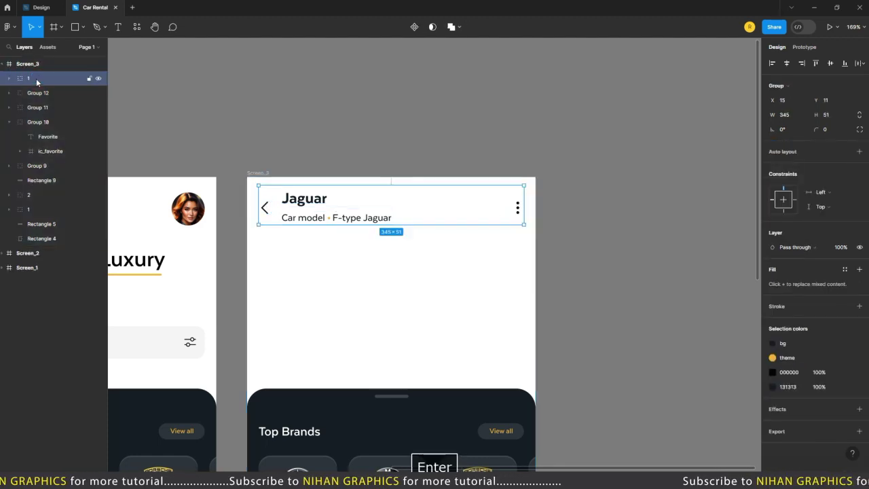
Import the orange Jaguar car image from the assets folder and fit it below the header of Screen_3
{"action": "left_click", "coordinate": [346, 154]}
{"action": "key", "text": "space"}
{"action": "left_click_drag", "start_coordinate": [347, 152], "coordinate": [365, 133]}
{"action": "key", "text": "alt+Tab"}
{"action": "key", "text": "alt+Tab"}
{"action": "left_click_drag", "start_coordinate": [841, 72], "coordinate": [410, 268]}
{"action": "scroll", "coordinate": [410, 268], "scroll_direction": "down", "scroll_amount": 2}
{"action": "left_click_drag", "start_coordinate": [661, 151], "coordinate": [484, 234]}
{"action": "left_click_drag", "start_coordinate": [482, 273], "coordinate": [436, 279]}
{"action": "left_click", "coordinate": [532, 216]}
{"action": "scroll", "coordinate": [533, 216], "scroll_direction": "down", "scroll_amount": 4}
{"action": "scroll", "coordinate": [466, 370], "scroll_direction": "up", "scroll_amount": 5}
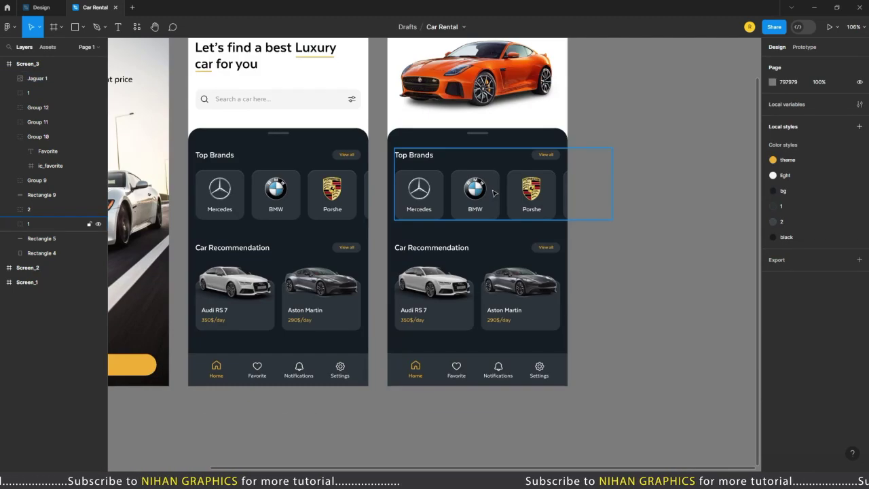
Delete the Car Recommendation section and the whole bottom navigation bar from Screen_3
{"action": "left_click", "coordinate": [431, 280]}
{"action": "key", "text": "Delete"}
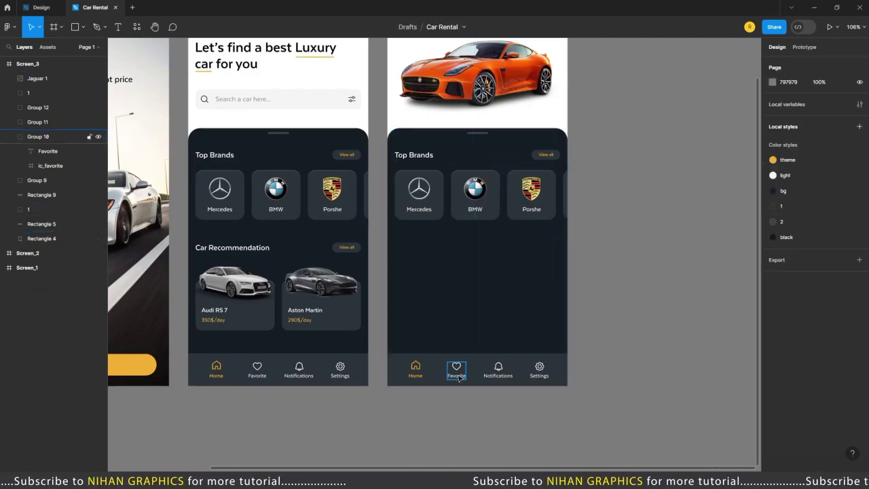
{"action": "left_click", "coordinate": [459, 377]}
{"action": "left_click", "coordinate": [416, 369], "text": "shift"}
{"action": "left_click", "coordinate": [498, 370], "text": "shift"}
{"action": "left_click", "coordinate": [539, 369], "text": "shift"}
{"action": "left_click", "coordinate": [560, 380], "text": "shift"}
{"action": "key", "text": "Delete"}
Move Screen_3's dark panel, its handle and the Top Brands section down together to leave more room under the car
{"action": "left_click", "coordinate": [477, 168]}
{"action": "left_click", "coordinate": [477, 133], "text": "shift"}
{"action": "left_click", "coordinate": [518, 138], "text": "shift"}
{"action": "left_click_drag", "start_coordinate": [491, 207], "coordinate": [491, 233]}
Centre the Jaguar car image horizontally on Screen_3
{"action": "left_click", "coordinate": [650, 167]}
{"action": "left_click_drag", "start_coordinate": [650, 167], "coordinate": [563, 310]}
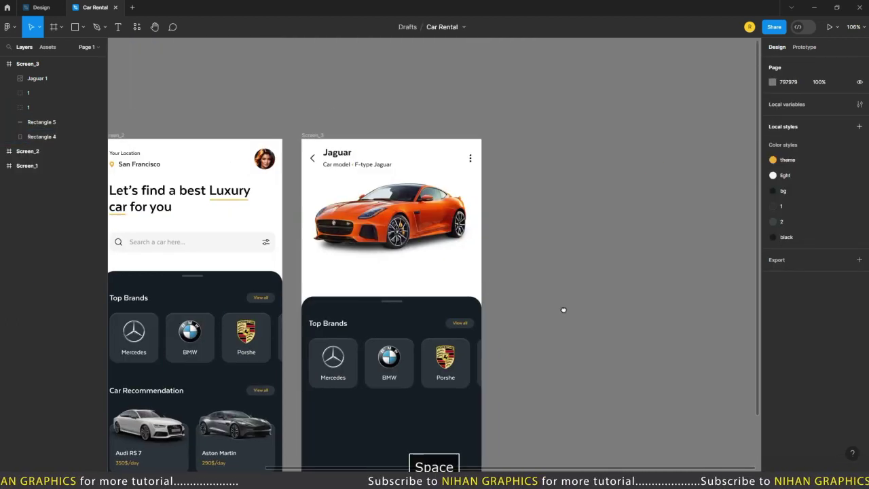
{"action": "left_click", "coordinate": [370, 211], "text": "ctrl"}
{"action": "scroll", "coordinate": [370, 212], "scroll_direction": "up", "scroll_amount": 5}
{"action": "left_click", "coordinate": [634, 216]}
{"action": "key", "text": "shift+1"}
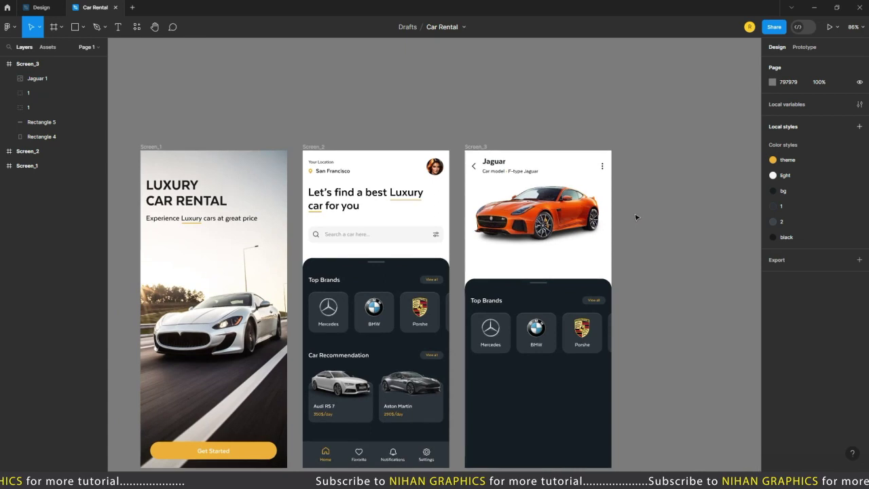
{"action": "scroll", "coordinate": [636, 216], "scroll_direction": "up", "scroll_amount": 5}
{"action": "left_click_drag", "start_coordinate": [619, 235], "coordinate": [638, 243]}
{"action": "left_click", "coordinate": [519, 236]}
{"action": "left_click", "coordinate": [786, 64]}
{"action": "left_click", "coordinate": [680, 223]}
{"action": "left_click", "coordinate": [553, 288]}
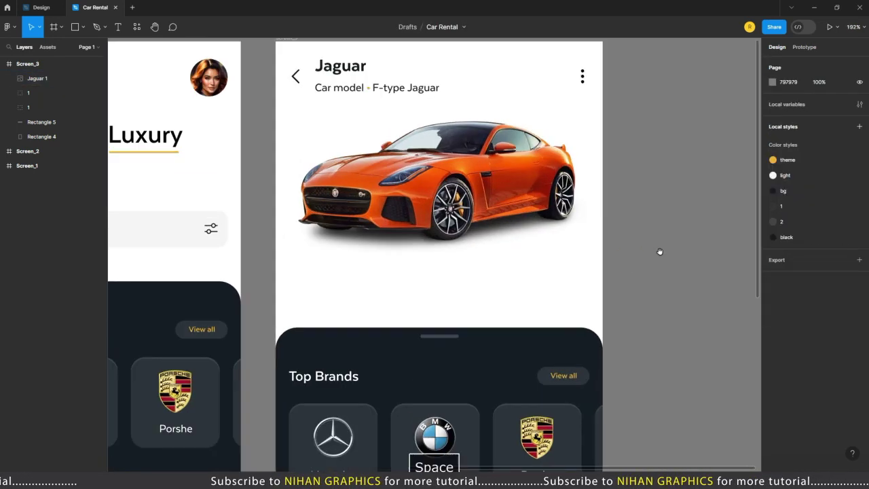
Bring in the yellow double-arrow button from the assets and place it centred below the car on Screen_3
{"action": "left_click_drag", "start_coordinate": [660, 251], "coordinate": [660, 272]}
{"action": "key", "text": "alt+Tab"}
{"action": "key", "text": "ctrl+c"}
{"action": "key", "text": "alt+Tab"}
{"action": "key", "text": "ctrl+v"}
{"action": "left_click", "coordinate": [612, 298]}
{"action": "scroll", "coordinate": [598, 302], "scroll_direction": "down", "scroll_amount": 3}
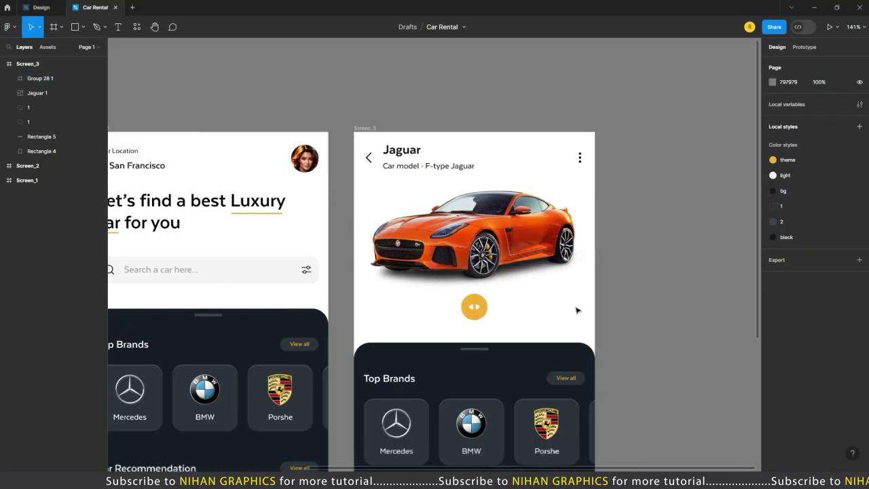
{"action": "scroll", "coordinate": [613, 297], "scroll_direction": "up", "scroll_amount": 1}
{"action": "mouse_move", "coordinate": [361, 253]}
{"action": "left_mouse_down"}
{"action": "mouse_move", "coordinate": [466, 388]}
{"action": "mouse_move", "coordinate": [579, 470]}
{"action": "left_mouse_up"}
{"action": "key", "text": "ctrl+z"}
Draw an ellipse of about 333 × 88 over the car's lower part and centre it horizontally on Screen_3
{"action": "key", "text": "o"}
{"action": "mouse_move", "coordinate": [360, 249]}
{"action": "left_mouse_down"}
{"action": "mouse_move", "coordinate": [513, 315]}
{"action": "mouse_move", "coordinate": [586, 307]}
{"action": "left_mouse_up"}
{"action": "left_click", "coordinate": [637, 286]}
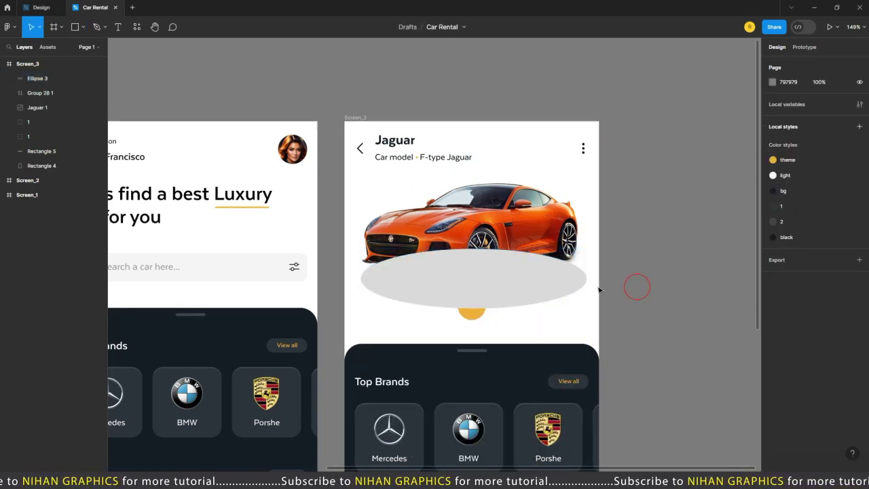
{"action": "scroll", "coordinate": [562, 280], "scroll_direction": "up", "scroll_amount": 3}
{"action": "left_click", "coordinate": [489, 299]}
{"action": "left_click", "coordinate": [787, 63]}
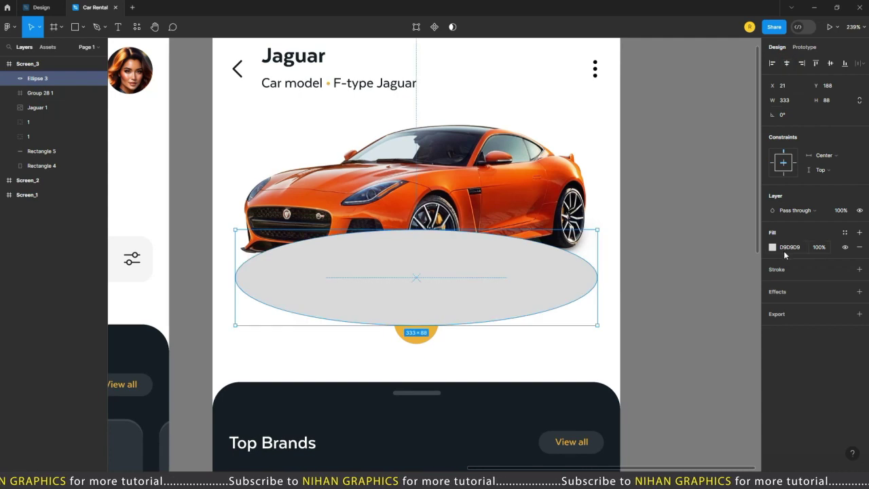
Remove the ellipse's fill and add an inside stroke with a thickness of 2
{"action": "left_click", "coordinate": [844, 235]}
{"action": "left_click", "coordinate": [859, 247]}
{"action": "left_click", "coordinate": [860, 255]}
{"action": "type", "text": "2"}
Give the ellipse's stroke a linear gradient of the button's yellow ECAE36, fading from 0% opacity at the upper side to solid below
{"action": "left_click", "coordinate": [772, 270]}
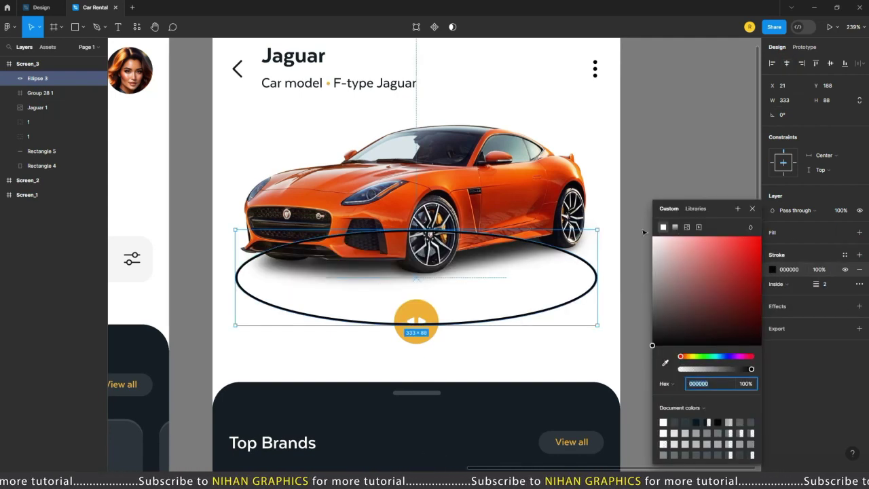
{"action": "left_click", "coordinate": [675, 226]}
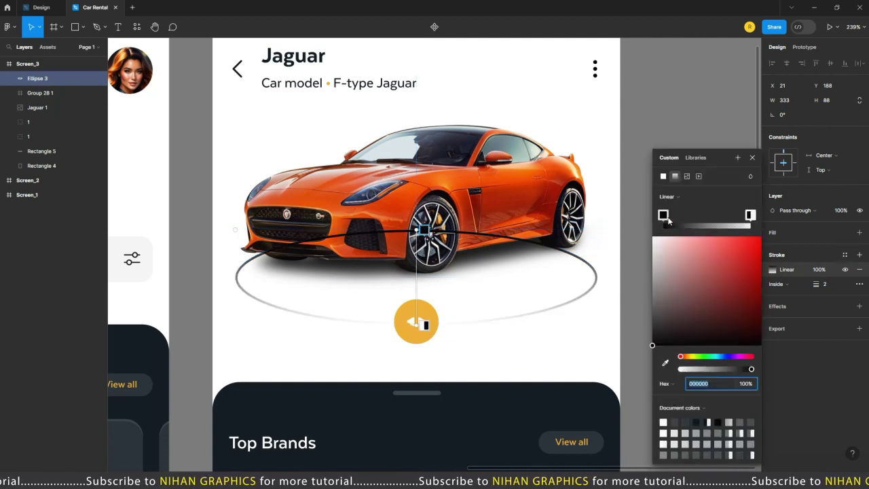
{"action": "left_click", "coordinate": [665, 363]}
{"action": "left_click", "coordinate": [416, 310]}
{"action": "left_click", "coordinate": [750, 215]}
{"action": "left_click", "coordinate": [665, 363]}
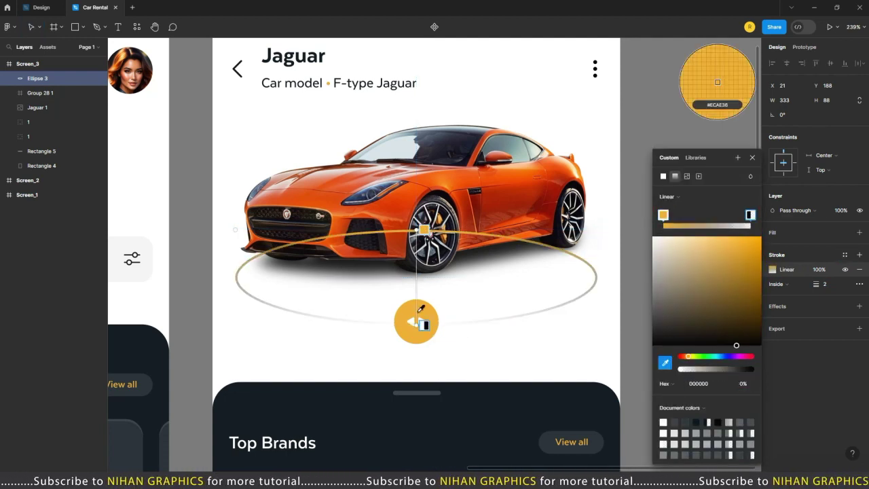
{"action": "left_click", "coordinate": [414, 309]}
{"action": "type", "text": "0"}
{"action": "key", "text": "Return"}
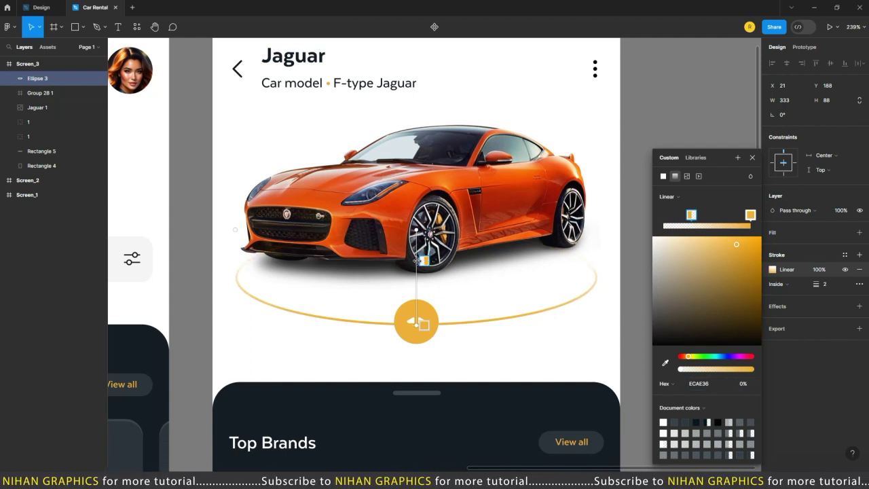
{"action": "key", "text": "Escape"}
Send the ellipse ring one level back, behind the yellow double-arrow button
{"action": "scroll", "coordinate": [710, 237], "scroll_direction": "down", "scroll_amount": 5}
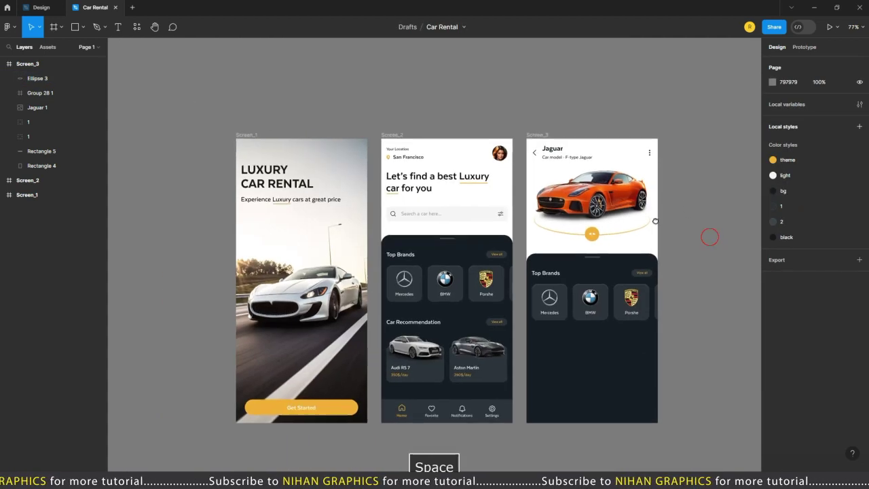
{"action": "left_click_drag", "start_coordinate": [710, 237], "coordinate": [582, 237]}
{"action": "scroll", "coordinate": [581, 237], "scroll_direction": "up", "scroll_amount": 5}
{"action": "left_click", "coordinate": [472, 221]}
{"action": "key", "text": "ctrl+["}
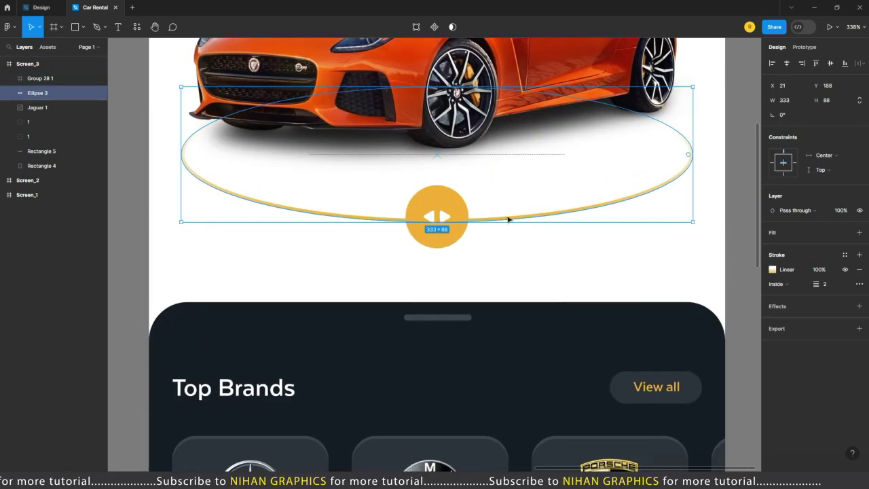
{"action": "key", "text": "Escape"}
Move the double-arrow button and ellipse ring up slightly and group them at Y 184
{"action": "left_click", "coordinate": [427, 226]}
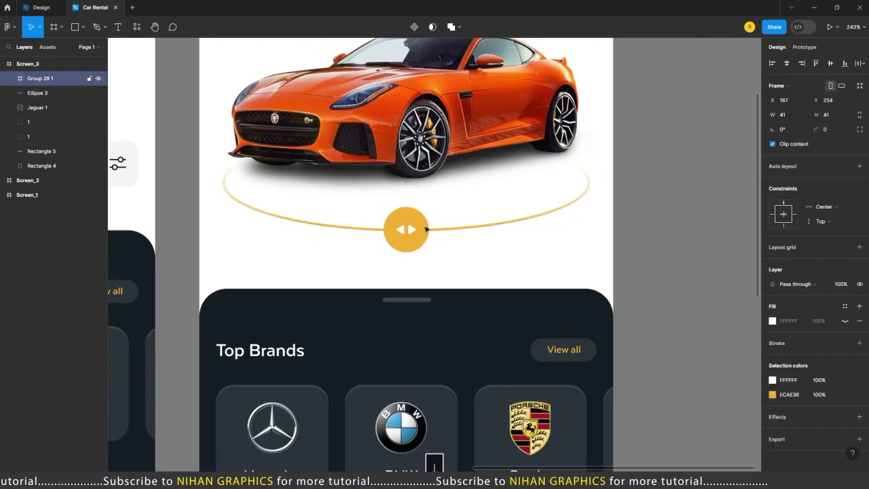
{"action": "left_click", "coordinate": [466, 230], "text": "shift"}
{"action": "scroll", "coordinate": [466, 231], "scroll_direction": "down", "scroll_amount": 5}
{"action": "key", "text": "ctrl+g"}
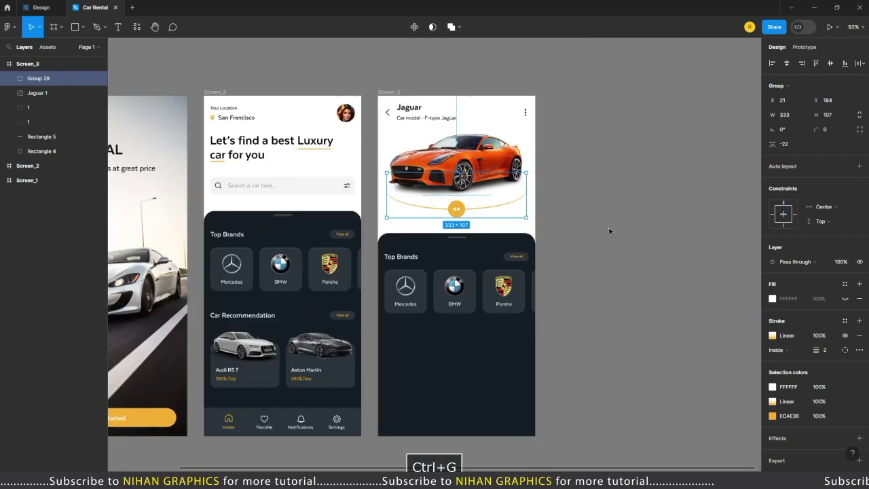
{"action": "left_click", "coordinate": [609, 232]}
{"action": "scroll", "coordinate": [549, 214], "scroll_direction": "up", "scroll_amount": 3}
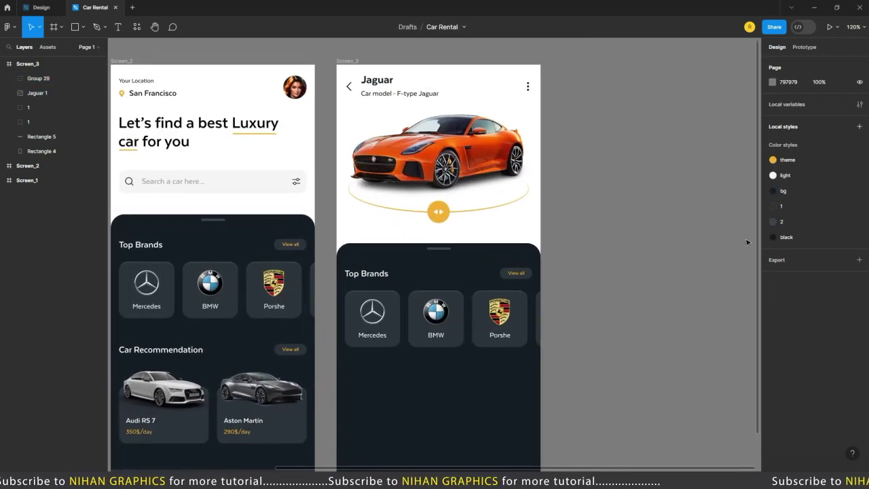
{"action": "scroll", "coordinate": [362, 244], "scroll_direction": "up", "scroll_amount": 5}
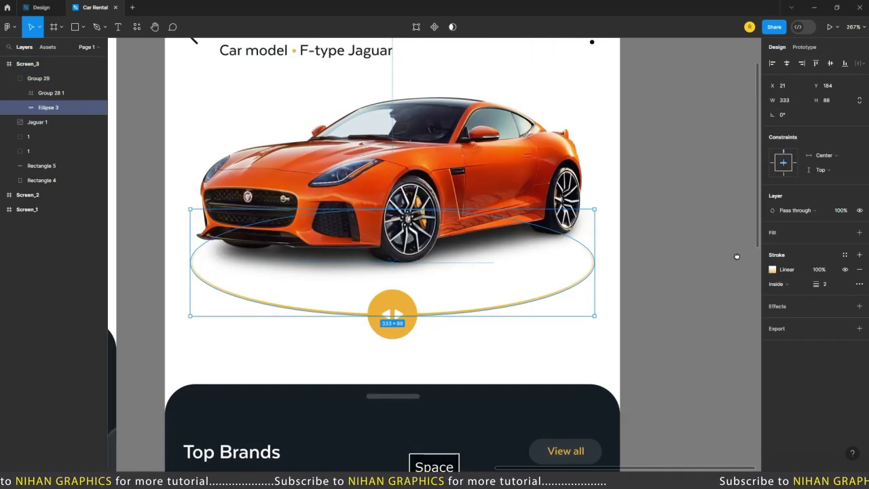
{"action": "scroll", "coordinate": [709, 190], "scroll_direction": "down", "scroll_amount": 8}
{"action": "left_click_drag", "start_coordinate": [709, 190], "coordinate": [650, 203]}
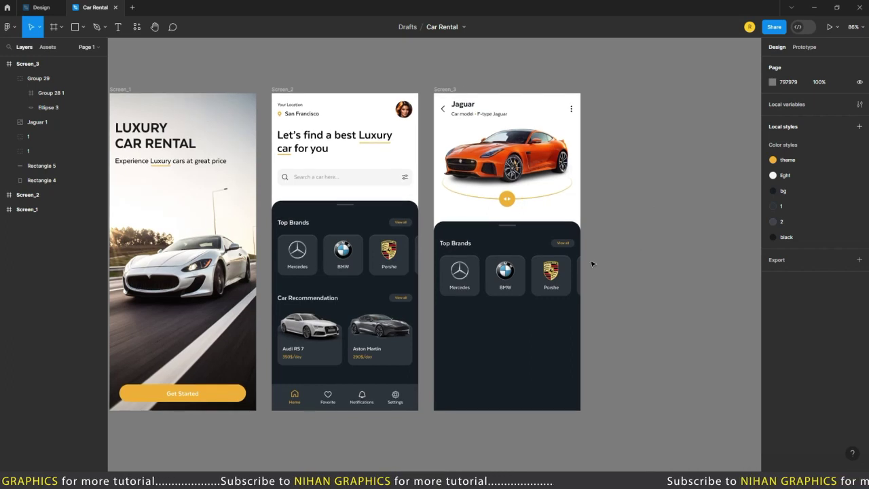
Change the Top Brands heading on Screen_3 to Top Specifications
{"action": "scroll", "coordinate": [475, 272], "scroll_direction": "up", "scroll_amount": 3}
{"action": "left_click", "coordinate": [455, 243], "text": "ctrl"}
{"action": "scroll", "coordinate": [531, 225], "scroll_direction": "up", "scroll_amount": 5}
{"action": "type", "text": "Specifications"}
{"action": "key", "text": "Escape"}
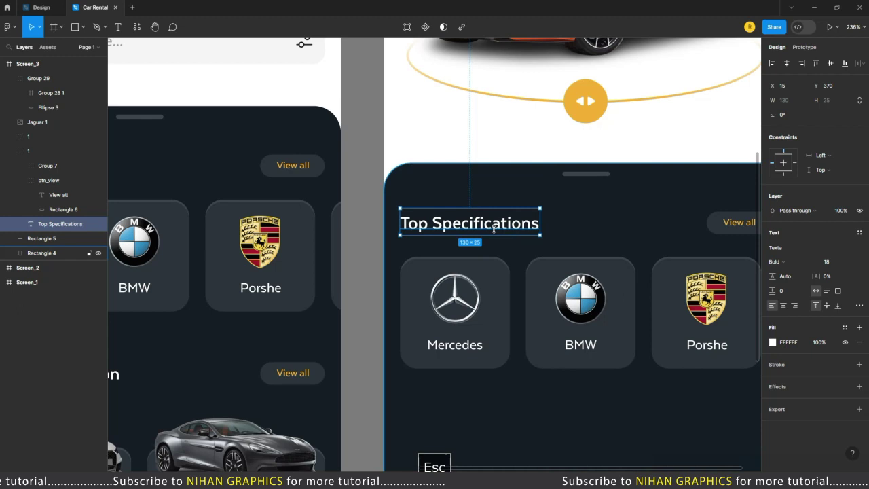
Delete the View all button beside the Top Specifications heading
{"action": "scroll", "coordinate": [378, 220], "scroll_direction": "down", "scroll_amount": 5}
{"action": "left_click", "coordinate": [650, 219]}
{"action": "left_click", "coordinate": [530, 219], "text": "ctrl"}
{"action": "key", "text": "Escape"}
{"action": "key", "text": "Delete"}
Ungroup the row of brand cards on Screen_3 and delete every card except Mercedes
{"action": "left_click", "coordinate": [549, 256]}
{"action": "key", "text": "ctrl+shift+g"}
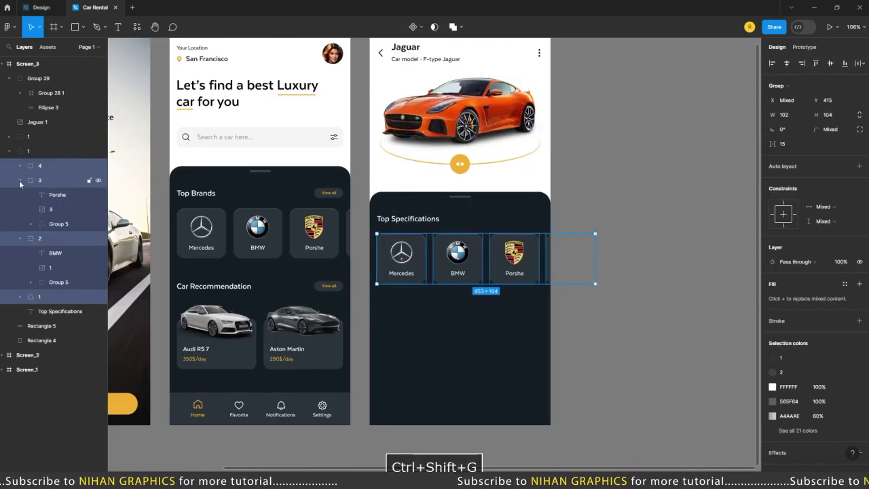
{"action": "left_click", "coordinate": [21, 181]}
{"action": "left_click", "coordinate": [42, 195]}
{"action": "left_click", "coordinate": [44, 168], "text": "shift"}
{"action": "key", "text": "Delete"}
Widen both background rectangles of the remaining Mercedes card
{"action": "scroll", "coordinate": [374, 256], "scroll_direction": "up", "scroll_amount": 1}
{"action": "scroll", "coordinate": [373, 256], "scroll_direction": "up", "scroll_amount": 6}
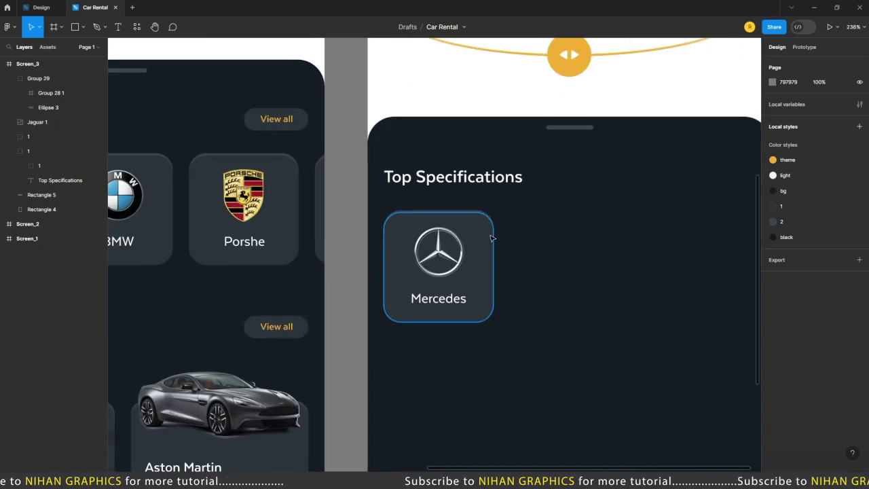
{"action": "left_click", "coordinate": [380, 255], "text": "ctrl"}
{"action": "left_click", "coordinate": [382, 256], "text": "ctrl+shift"}
{"action": "scroll", "coordinate": [382, 256], "scroll_direction": "down", "scroll_amount": 6}
{"action": "key", "text": "Escape"}
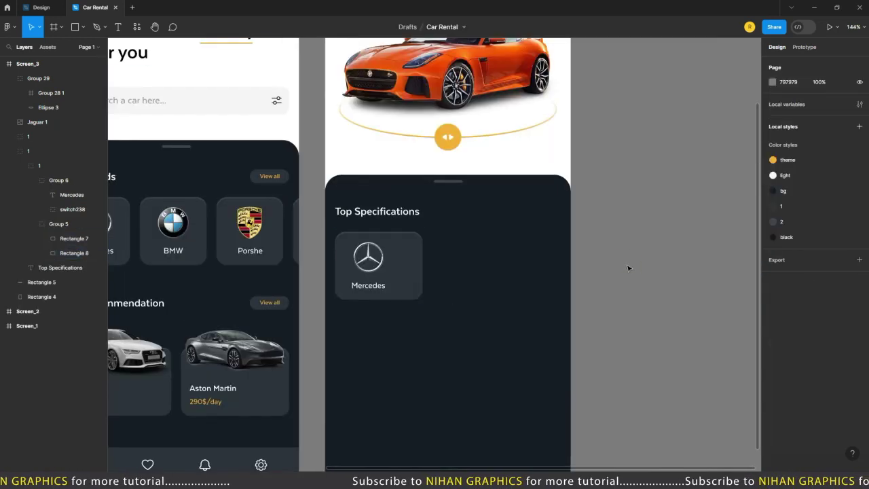
Ungroup the Mercedes card's logo and label and delete the logo
{"action": "scroll", "coordinate": [559, 234], "scroll_direction": "up", "scroll_amount": 4}
{"action": "left_click", "coordinate": [558, 234], "text": "ctrl"}
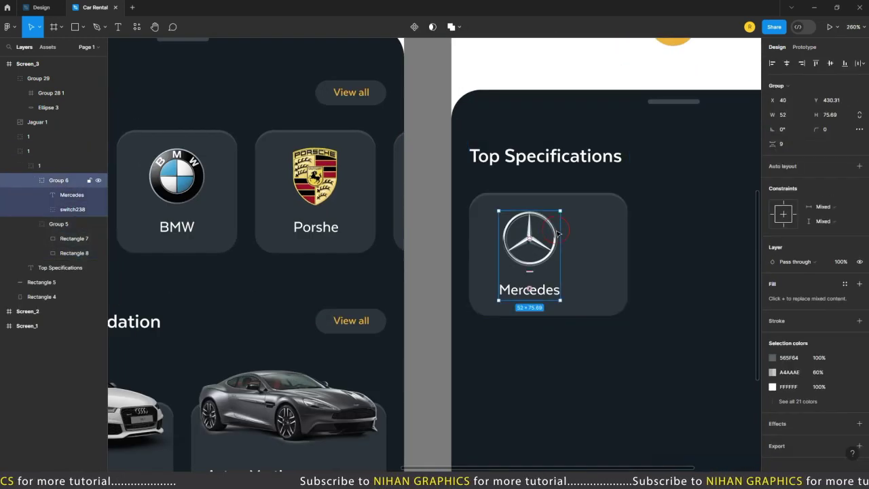
{"action": "key", "text": "ctrl+shift+g"}
{"action": "left_click", "coordinate": [550, 236]}
{"action": "key", "text": "Delete"}
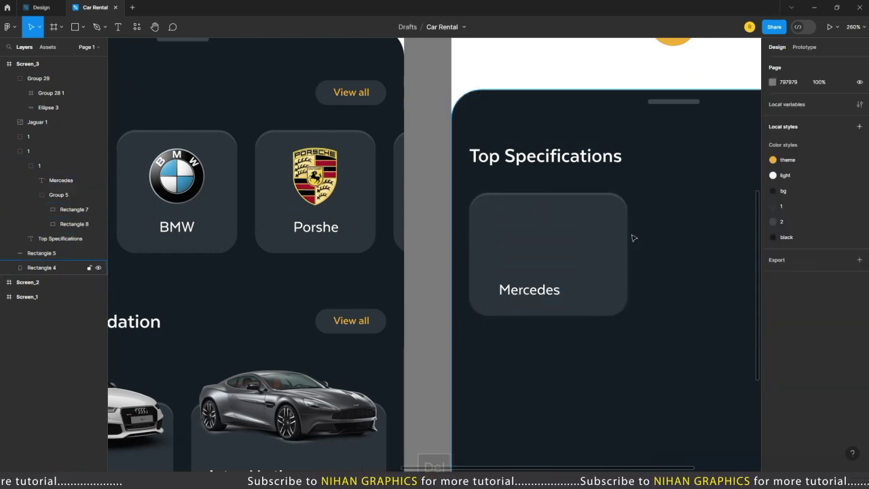
Bring the speedometer icon from the other window into the Mercedes card on Screen_3
{"action": "scroll", "coordinate": [555, 247], "scroll_direction": "up", "scroll_amount": 1}
{"action": "key", "text": "alt+Tab"}
{"action": "left_click_drag", "start_coordinate": [315, 132], "coordinate": [445, 208]}
{"action": "scroll", "coordinate": [448, 214], "scroll_direction": "up", "scroll_amount": 3}
Move the Mercedes label up beneath the speedometer icon and align their left edges
{"action": "left_click_drag", "start_coordinate": [530, 362], "coordinate": [508, 296]}
{"action": "left_click", "coordinate": [446, 226], "text": "shift"}
{"action": "left_click", "coordinate": [772, 63]}
{"action": "scroll", "coordinate": [344, 235], "scroll_direction": "down", "scroll_amount": 5}
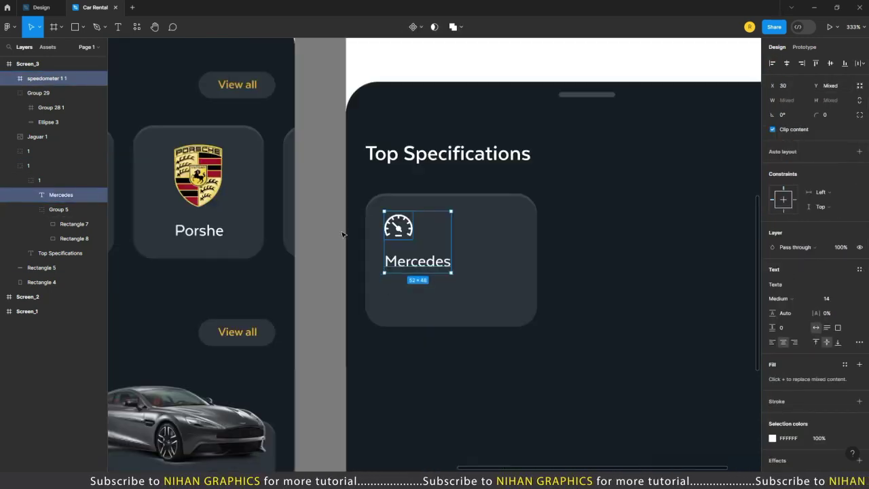
Resize both background rectangles of the speedometer card to 115 × 96
{"action": "left_click", "coordinate": [342, 234]}
{"action": "scroll", "coordinate": [462, 251], "scroll_direction": "up", "scroll_amount": 3}
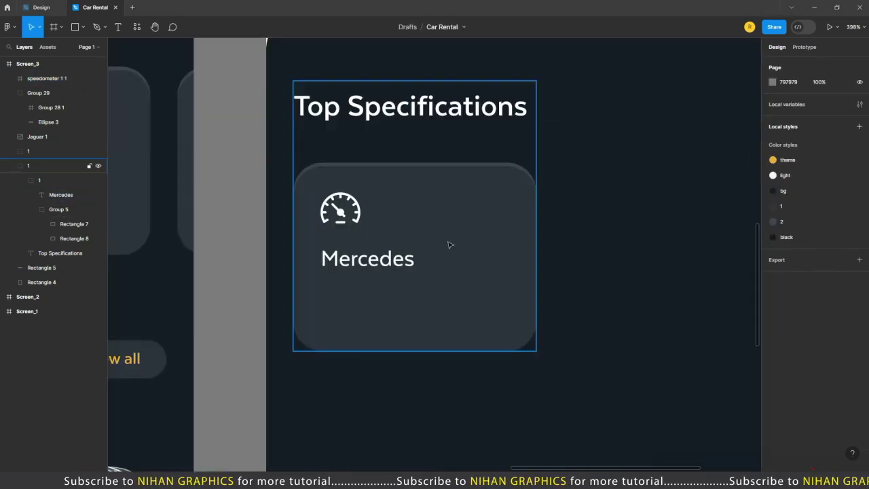
{"action": "left_click", "coordinate": [448, 244], "text": "ctrl"}
{"action": "left_click", "coordinate": [535, 220], "text": "ctrl+shift"}
{"action": "left_click_drag", "start_coordinate": [536, 222], "coordinate": [501, 222]}
{"action": "left_click_drag", "start_coordinate": [404, 343], "coordinate": [404, 329]}
{"action": "key", "text": "Escape"}
{"action": "scroll", "coordinate": [333, 218], "scroll_direction": "up", "scroll_amount": 1}
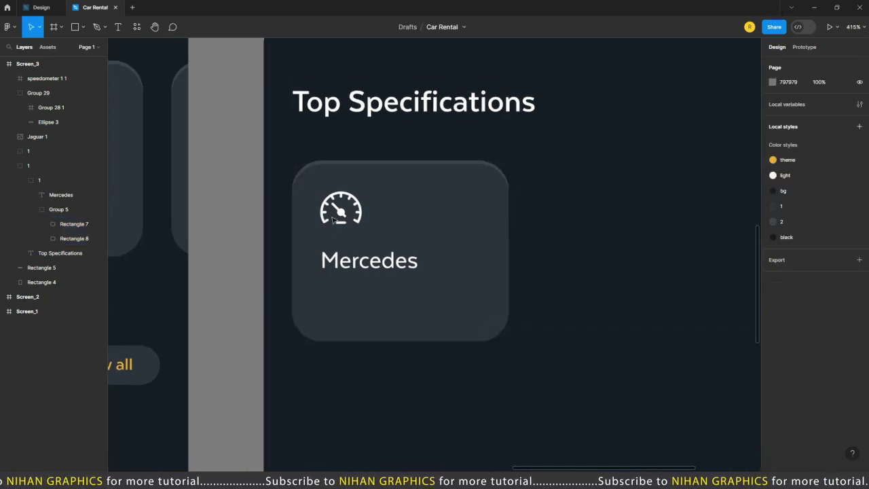
Replace the Mercedes label with 3.5s at size 18 and left-align it with the speedometer icon at X 28
{"action": "scroll", "coordinate": [333, 217], "scroll_direction": "up", "scroll_amount": 1}
{"action": "left_click", "coordinate": [336, 212]}
{"action": "left_click", "coordinate": [359, 263]}
{"action": "left_click", "coordinate": [360, 263], "text": "ctrl"}
{"action": "left_click", "coordinate": [340, 209], "text": "shift"}
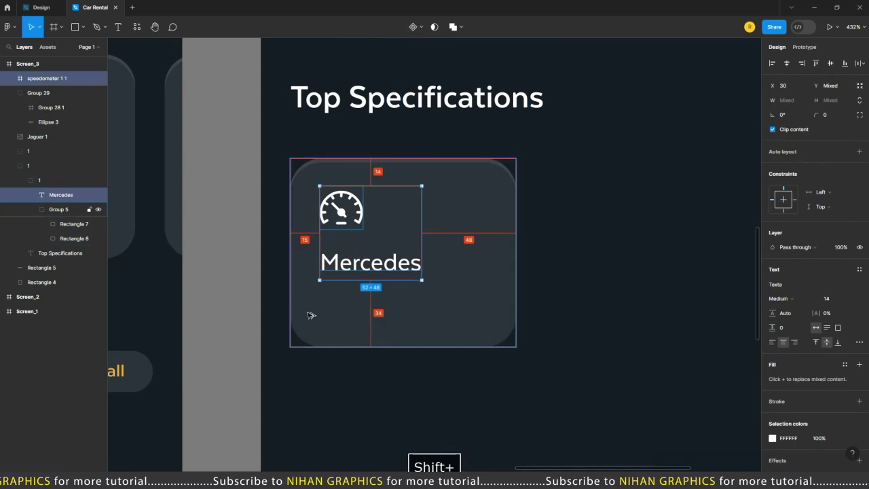
{"action": "double_click", "coordinate": [351, 274]}
{"action": "type", "text": "3.5s"}
{"action": "key", "text": "Escape"}
{"action": "left_click", "coordinate": [314, 183], "text": "shift"}
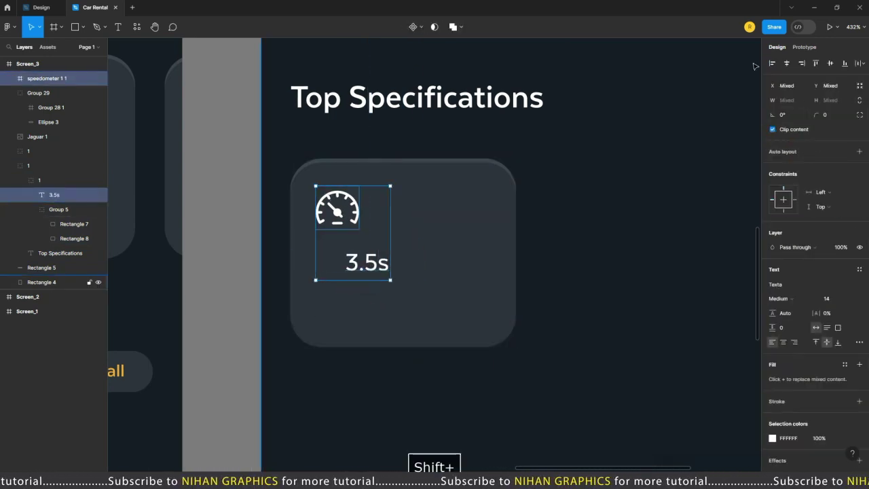
{"action": "key", "text": "alt+a"}
{"action": "left_click", "coordinate": [198, 300]}
{"action": "left_click", "coordinate": [346, 268]}
{"action": "left_click", "coordinate": [830, 262]}
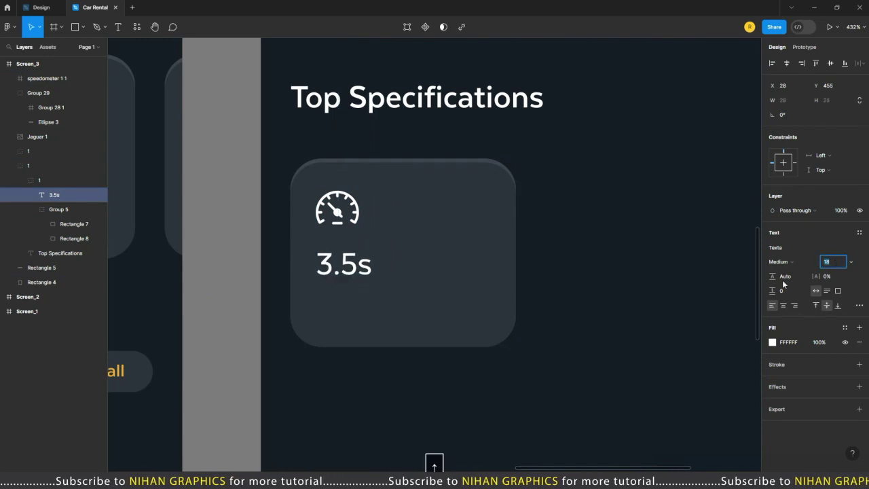
Duplicate the 3.5s text below itself, change the copy to 0-100 km/h at size 12 and move it up to Y 474
{"action": "left_click_drag", "start_coordinate": [344, 265], "coordinate": [346, 315]}
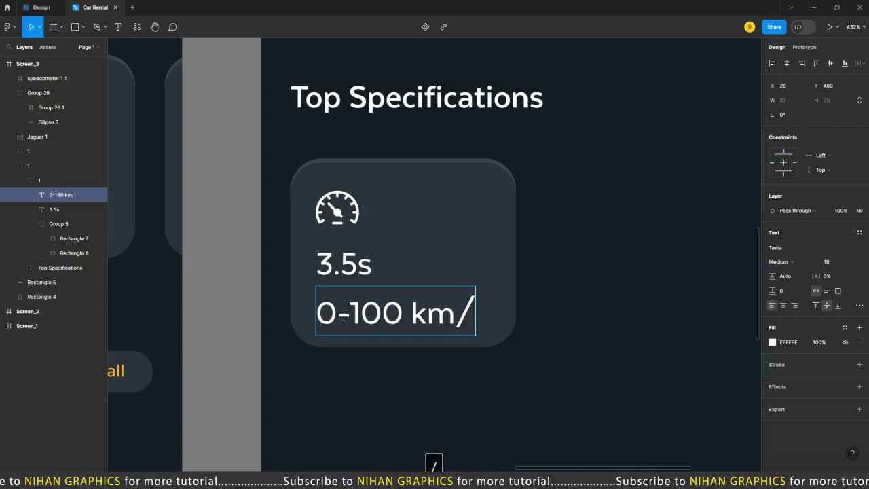
{"action": "type", "text": "14"}
{"action": "key", "text": "Return"}
{"action": "type", "text": "12"}
{"action": "key", "text": "Return"}
{"action": "key", "text": "shift+Up"}
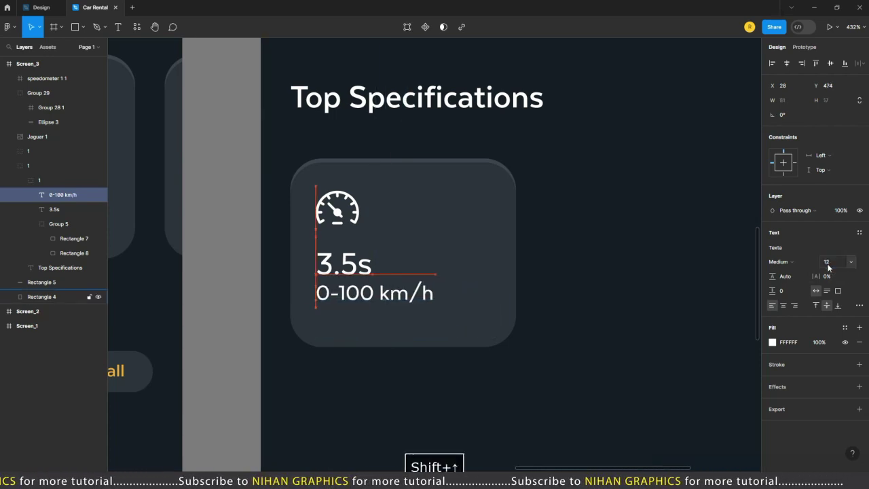
Shift the 0-100 km/h and 3.5s texts slightly down to balance the spacing within the speedometer card
{"action": "scroll", "coordinate": [350, 282], "scroll_direction": "down", "scroll_amount": 5}
{"action": "left_click_drag", "start_coordinate": [627, 334], "coordinate": [660, 248]}
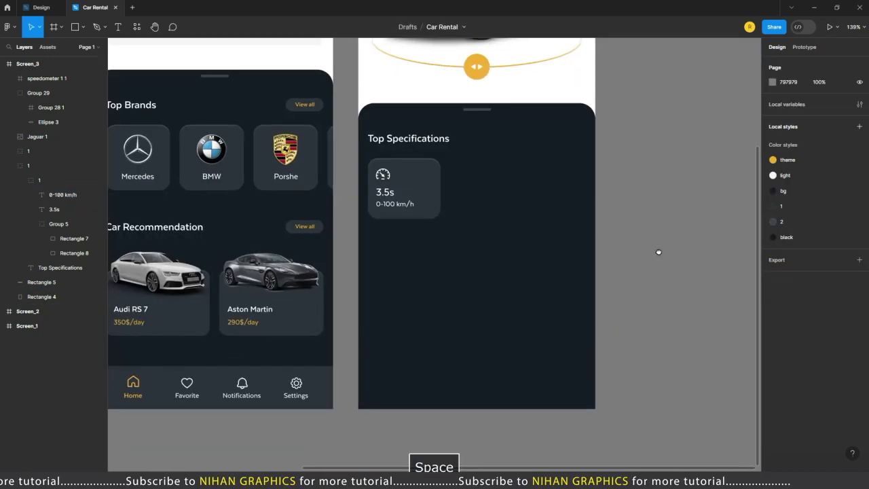
{"action": "scroll", "coordinate": [411, 236], "scroll_direction": "up", "scroll_amount": 3}
{"action": "scroll", "coordinate": [421, 248], "scroll_direction": "up", "scroll_amount": 5}
{"action": "left_click", "coordinate": [411, 241]}
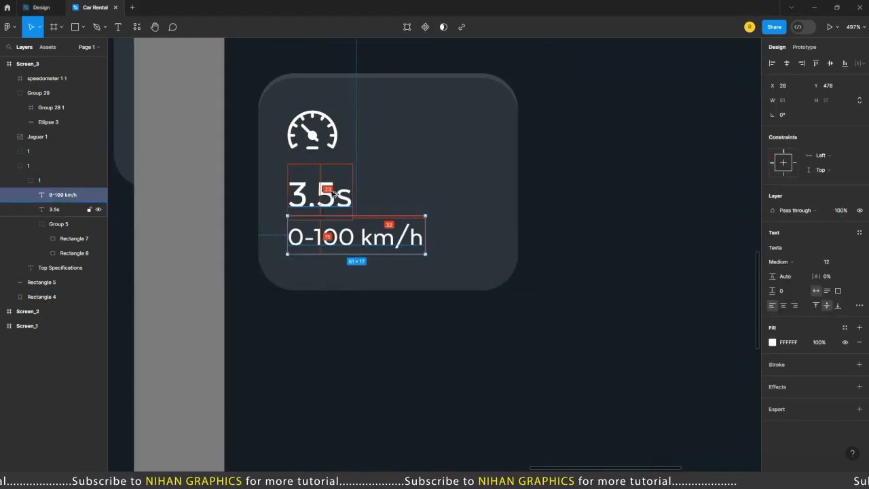
{"action": "left_click", "coordinate": [319, 195], "text": "shift"}
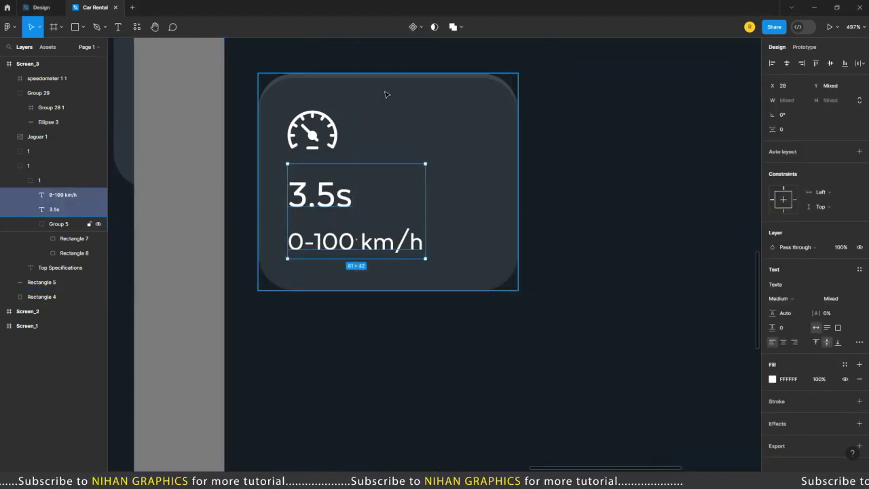
{"action": "left_click", "coordinate": [339, 97]}
{"action": "left_click", "coordinate": [339, 97]}
{"action": "left_click", "coordinate": [319, 197], "text": "ctrl"}
{"action": "left_click", "coordinate": [348, 241], "text": "ctrl+shift"}
{"action": "left_click_drag", "start_coordinate": [348, 241], "coordinate": [348, 246]}
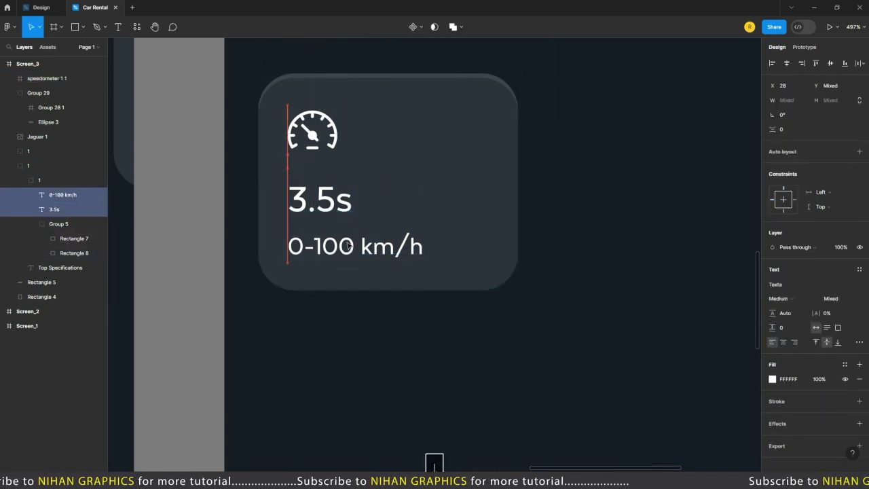
{"action": "scroll", "coordinate": [279, 304], "scroll_direction": "down", "scroll_amount": 5}
{"action": "left_click", "coordinate": [633, 293]}
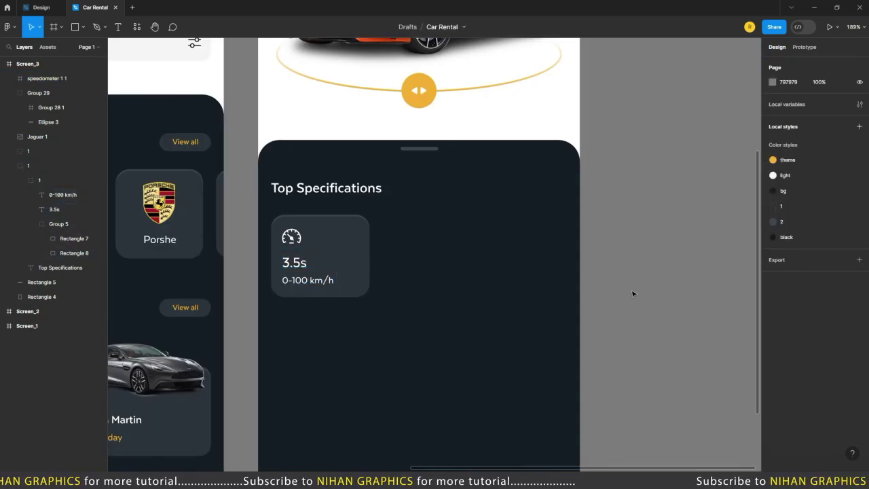
Ungroup the outer group that holds the Top Specifications heading and the speedometer card
{"action": "scroll", "coordinate": [230, 295], "scroll_direction": "down", "scroll_amount": 2}
{"action": "left_click", "coordinate": [305, 216]}
{"action": "left_click", "coordinate": [369, 225]}
{"action": "left_click", "coordinate": [48, 167]}
{"action": "key", "text": "ctrl+shift+g"}
{"action": "left_click", "coordinate": [51, 198]}
{"action": "left_click", "coordinate": [45, 209]}
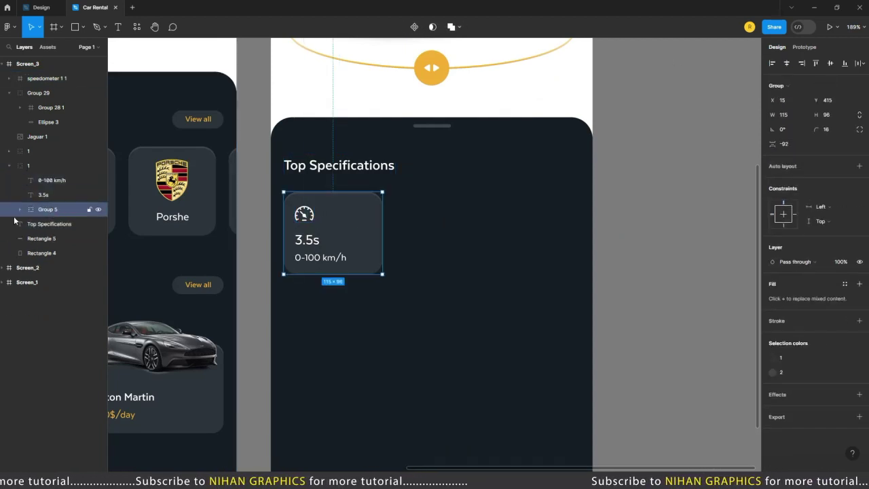
Move the speedometer icon layer into the card's group, group it with the card's texts and background, and name the group 1
{"action": "left_click", "coordinate": [51, 179], "text": "shift"}
{"action": "key", "text": "ctrl+z"}
{"action": "key", "text": "ctrl+z"}
{"action": "left_click_drag", "start_coordinate": [43, 79], "coordinate": [40, 162]}
{"action": "left_click", "coordinate": [59, 162], "text": "shift"}
{"action": "key", "text": "ctrl+g"}
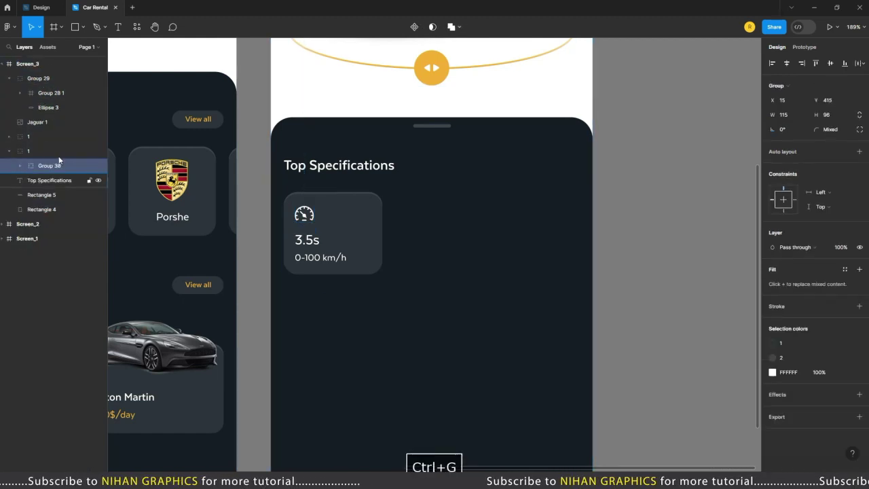
{"action": "type", "text": "1"}
{"action": "key", "text": "Return"}
Remove the card's extra parent group and duplicate the card twice to form a row of three
{"action": "left_click", "coordinate": [34, 155]}
{"action": "key", "text": "ctrl+shift+g"}
{"action": "left_click_drag", "start_coordinate": [349, 233], "coordinate": [552, 250]}
{"action": "left_click", "coordinate": [640, 247]}
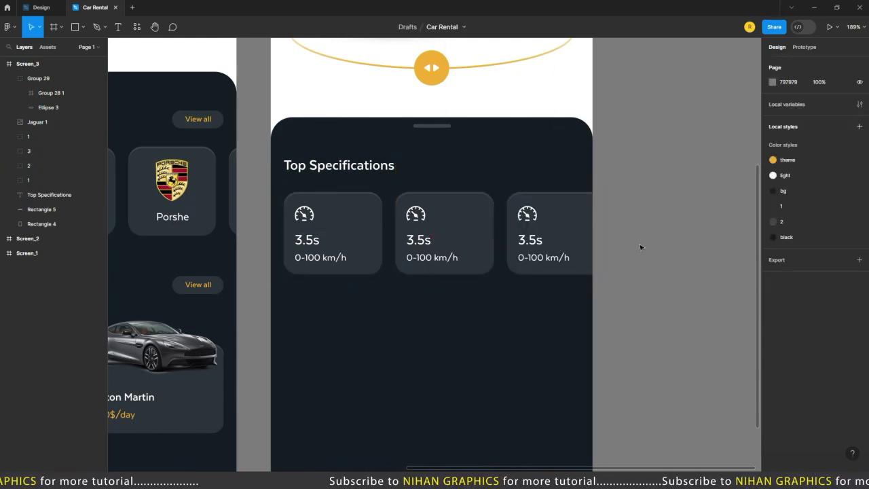
Bring the fuel pump icon from the other window into the second specification card
{"action": "scroll", "coordinate": [518, 242], "scroll_direction": "up", "scroll_amount": 3}
{"action": "left_click", "coordinate": [375, 239], "text": "ctrl"}
{"action": "key", "text": "Escape"}
{"action": "key", "text": "alt+Tab"}
{"action": "left_click_drag", "start_coordinate": [369, 131], "coordinate": [430, 194]}
{"action": "scroll", "coordinate": [380, 194], "scroll_direction": "up", "scroll_amount": 5}
Place the fuel pump icon at X 158 inside the second card's group and delete that card's speedometer icon
{"action": "left_click", "coordinate": [372, 189], "text": "ctrl"}
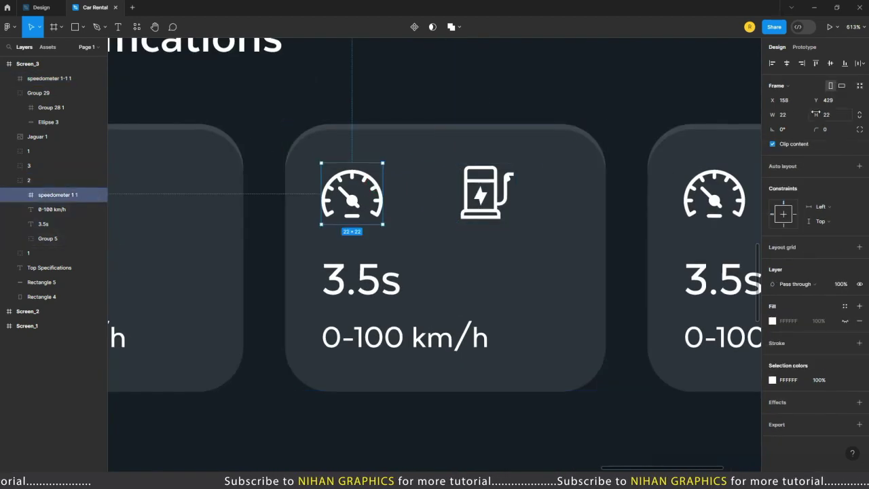
{"action": "key", "text": "Return"}
{"action": "key", "text": "ctrl+z"}
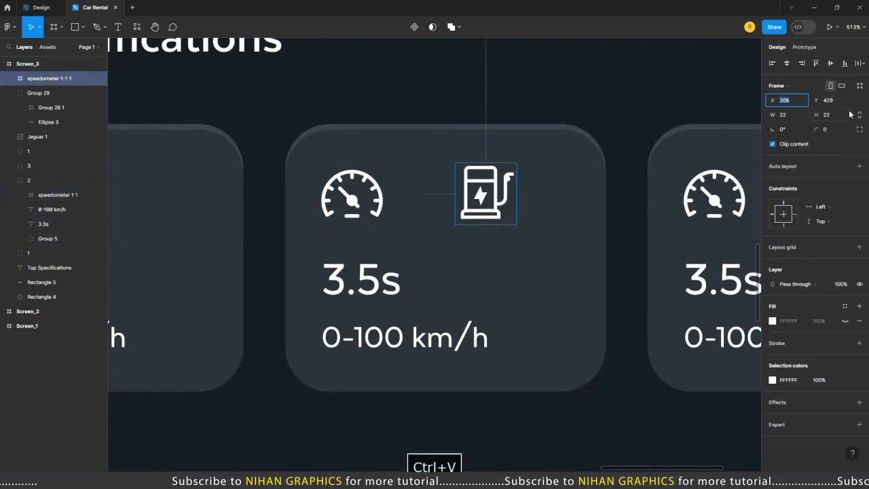
{"action": "key", "text": "ctrl+v"}
{"action": "key", "text": "Return"}
{"action": "left_click_drag", "start_coordinate": [49, 77], "coordinate": [58, 180]}
{"action": "left_click", "coordinate": [57, 195]}
{"action": "key", "text": "Delete"}
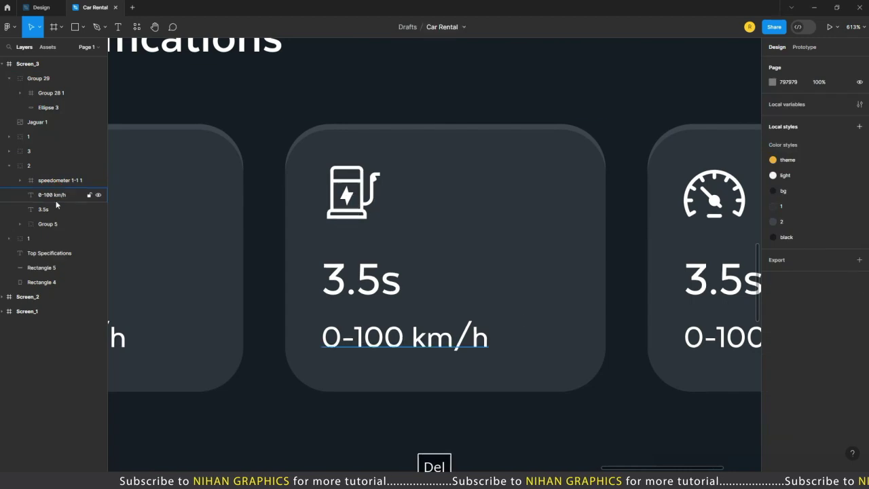
Bring the sun icon from the other window into the third specification card
{"action": "scroll", "coordinate": [435, 258], "scroll_direction": "down", "scroll_amount": 3}
{"action": "key", "text": "alt+Tab"}
{"action": "left_click_drag", "start_coordinate": [364, 132], "coordinate": [567, 224]}
{"action": "key", "text": "alt+Tab"}
{"action": "scroll", "coordinate": [567, 224], "scroll_direction": "up", "scroll_amount": 2}
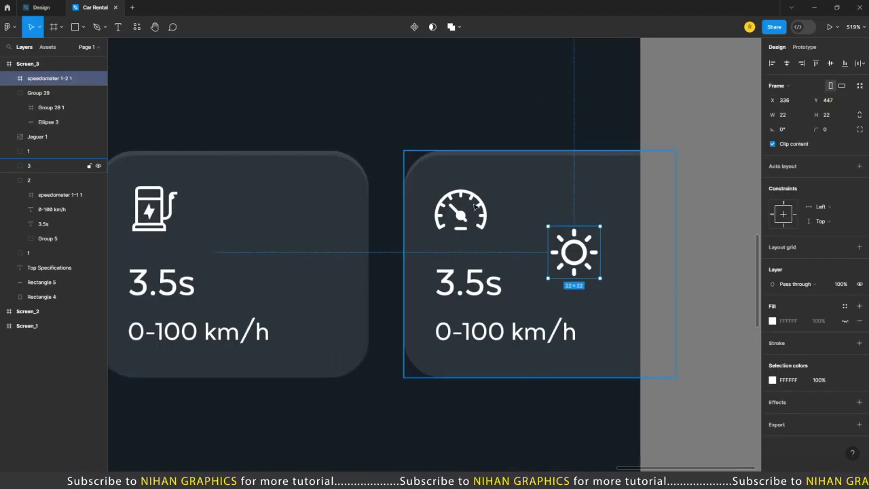
Place the sun icon at X 288, Y 429 inside the third card's group and delete that card's speedometer icon
{"action": "left_click", "coordinate": [474, 207]}
{"action": "left_click", "coordinate": [573, 252]}
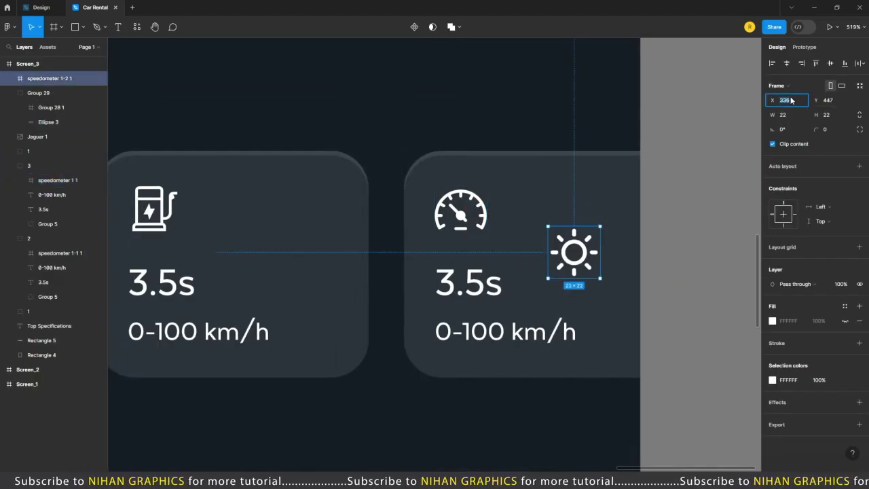
{"action": "type", "text": "288"}
{"action": "key", "text": "Tab"}
{"action": "type", "text": "429"}
{"action": "key", "text": "Return"}
{"action": "key", "text": "Escape"}
{"action": "left_click_drag", "start_coordinate": [49, 79], "coordinate": [58, 169]}
{"action": "key", "text": "Delete"}
{"action": "scroll", "coordinate": [635, 277], "scroll_direction": "down", "scroll_amount": 5}
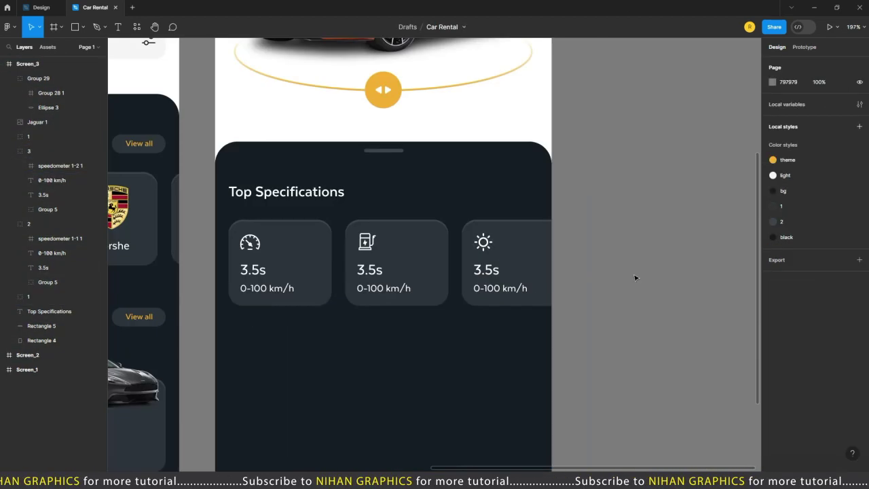
Change the fuel pump card's texts to 25km and 1 ltr
{"action": "scroll", "coordinate": [543, 287], "scroll_direction": "up", "scroll_amount": 3}
{"action": "left_click", "coordinate": [309, 272]}
{"action": "double_click", "coordinate": [309, 272]}
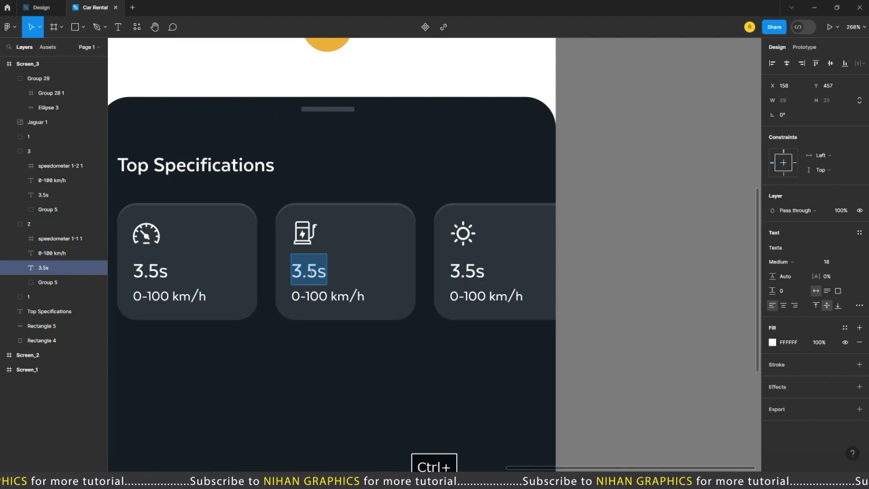
{"action": "type", "text": "1"}
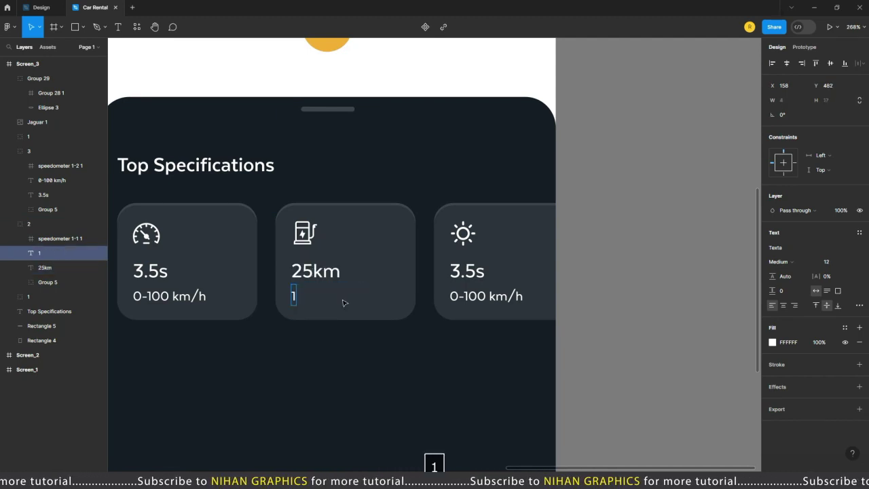
{"action": "key", "text": "Escape"}
Change the sun card's texts to Sunroof and W 24 cm - H 42 cm
{"action": "double_click", "coordinate": [475, 273]}
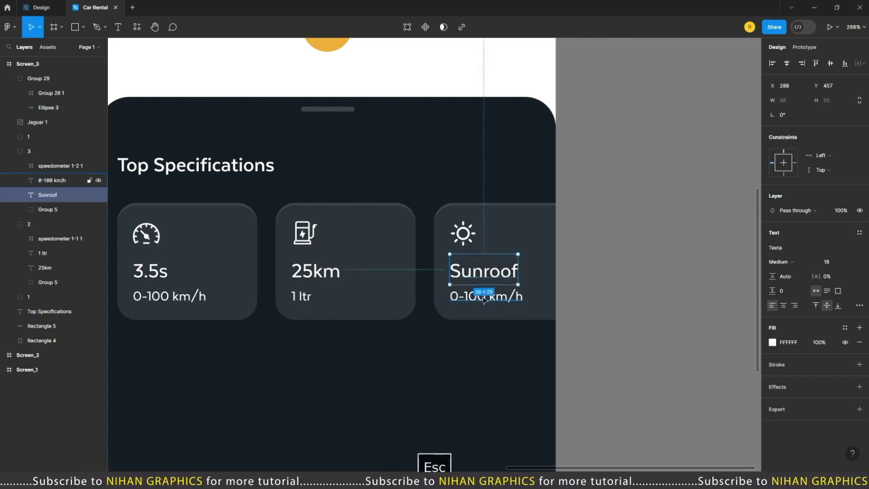
{"action": "double_click", "coordinate": [484, 296]}
{"action": "type", "text": "W 24 cm - H 42 cm"}
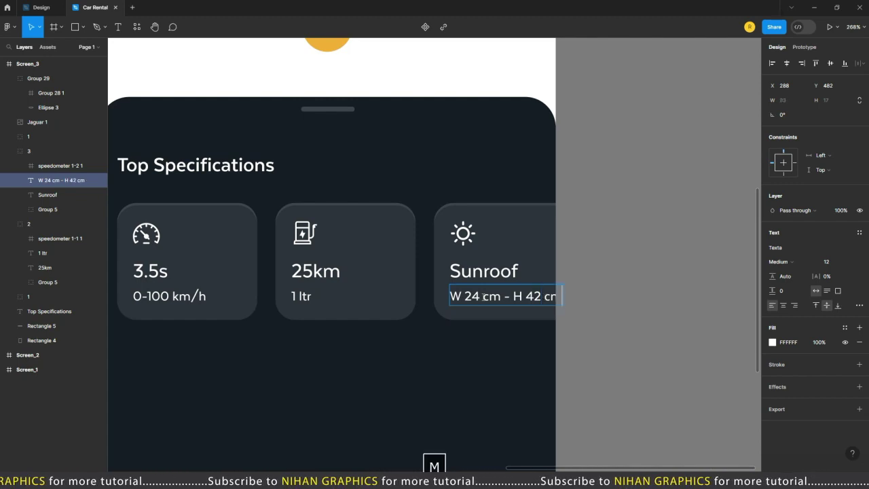
Group the three specification cards with the Top Specifications heading and name the group 1
{"action": "scroll", "coordinate": [477, 241], "scroll_direction": "down", "scroll_amount": 5}
{"action": "left_click", "coordinate": [29, 150]}
{"action": "left_click", "coordinate": [49, 311], "text": "shift"}
{"action": "key", "text": "ctrl+g"}
{"action": "double_click", "coordinate": [37, 151]}
Group the Jaguar image with the rotation ring group and name the new group 1
{"action": "left_click", "coordinate": [37, 121]}
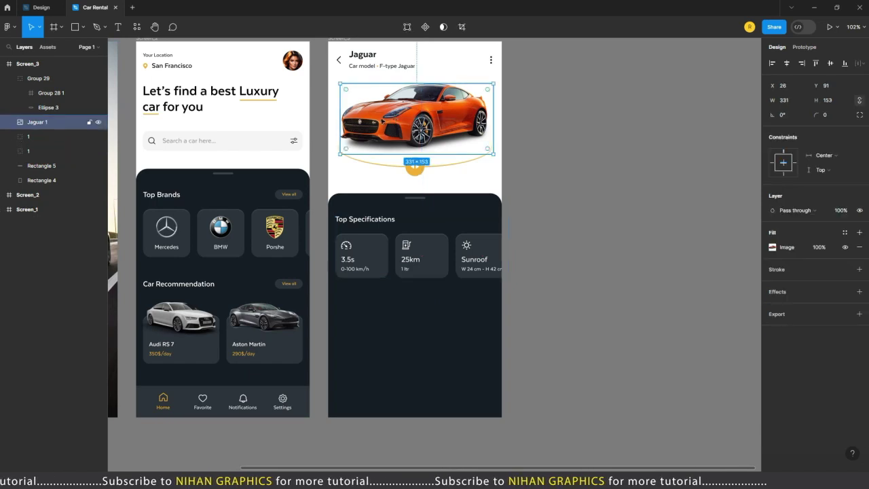
{"action": "left_click", "coordinate": [38, 78]}
{"action": "left_click", "coordinate": [42, 92], "text": "shift"}
{"action": "key", "text": "ctrl+g"}
{"action": "type", "text": "1"}
{"action": "key", "text": "Return"}
Duplicate the Top Specifications section straight below the original at Y 548
{"action": "left_click", "coordinate": [30, 109]}
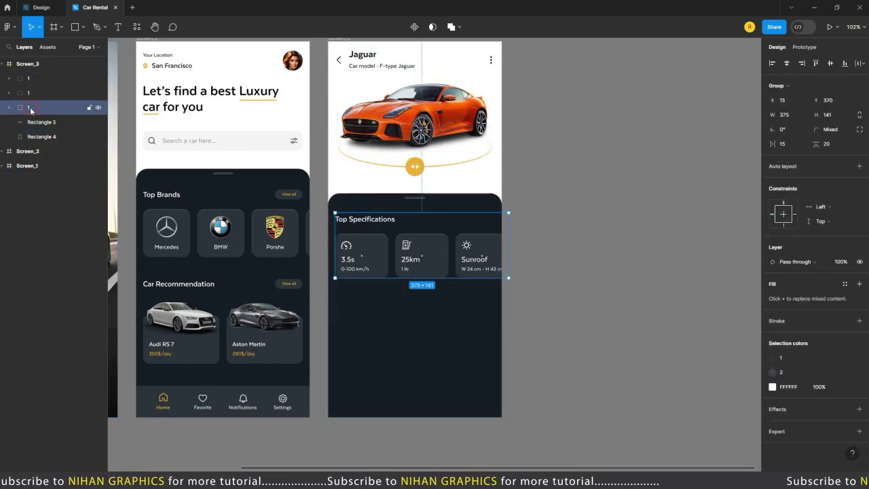
{"action": "left_click_drag", "start_coordinate": [435, 230], "coordinate": [436, 322]}
{"action": "key", "text": "ctrl+z"}
{"action": "left_click_drag", "start_coordinate": [435, 228], "coordinate": [436, 347]}
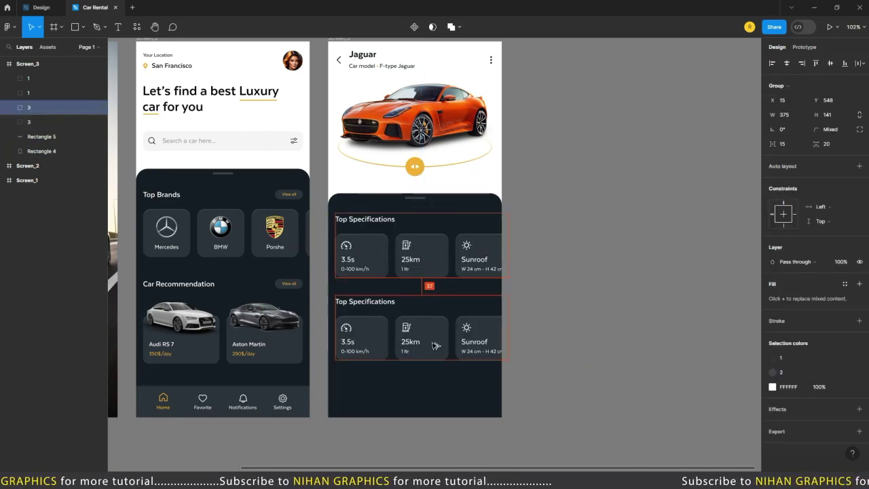
Move the duplicated Top Specifications section up slightly and change its heading to Car Gallery
{"action": "left_click", "coordinate": [604, 362]}
{"action": "key", "text": "space"}
{"action": "left_click_drag", "start_coordinate": [605, 362], "coordinate": [617, 334]}
{"action": "left_click", "coordinate": [442, 309]}
{"action": "key", "text": "shift+Up"}
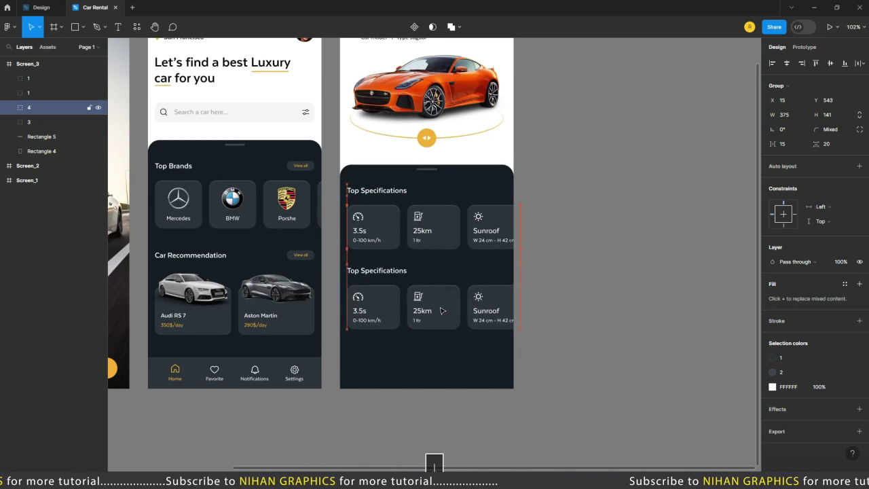
{"action": "scroll", "coordinate": [438, 313], "scroll_direction": "up", "scroll_amount": 5}
{"action": "double_click", "coordinate": [340, 192]}
{"action": "type", "text": "Car"}
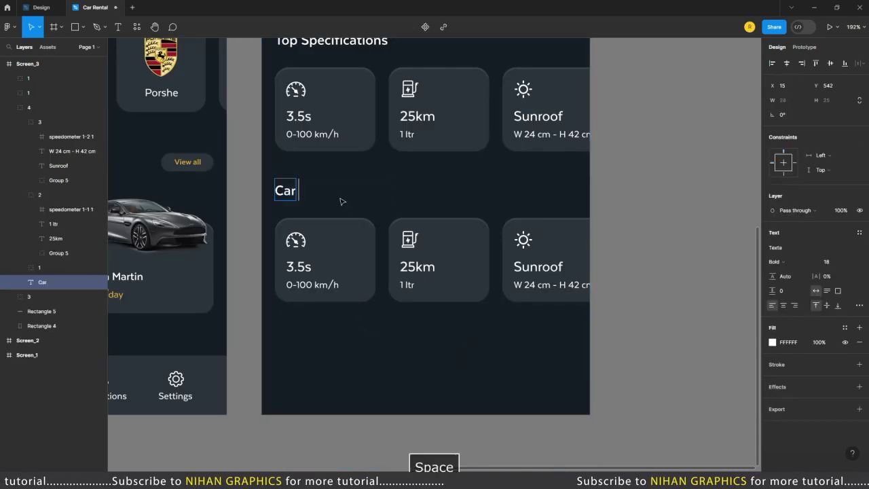
{"action": "key", "text": "Escape"}
Delete the fuel and sunroof cards from the Car Gallery section
{"action": "left_click", "coordinate": [489, 258]}
{"action": "left_click", "coordinate": [553, 262], "text": "shift"}
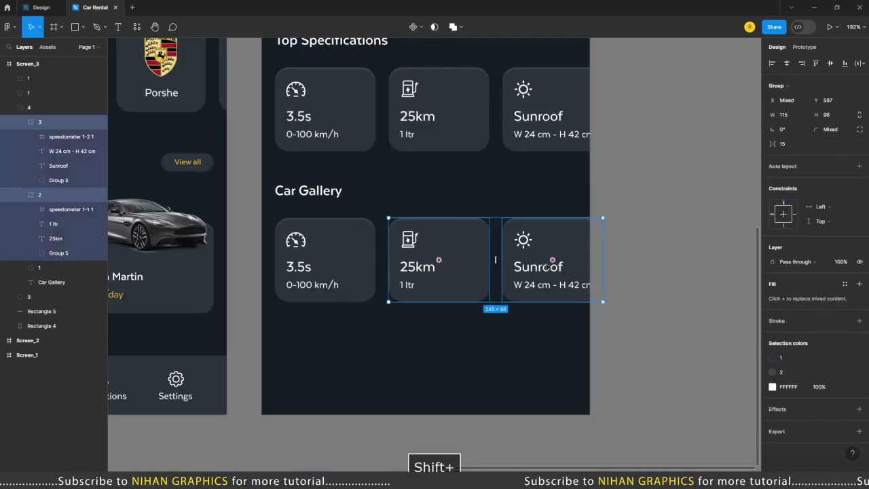
{"action": "key", "text": "Delete"}
{"action": "left_click", "coordinate": [672, 264]}
Draw a 175 by 112 rectangle with corner radius 15 beside the remaining Car Gallery card
{"action": "scroll", "coordinate": [308, 312], "scroll_direction": "down", "scroll_amount": 5}
{"action": "scroll", "coordinate": [223, 239], "scroll_direction": "up", "scroll_amount": 5}
{"action": "key", "text": "r"}
{"action": "left_click_drag", "start_coordinate": [459, 233], "coordinate": [550, 333]}
{"action": "left_click", "coordinate": [784, 100]}
{"action": "type", "text": "175"}
{"action": "key", "text": "Tab"}
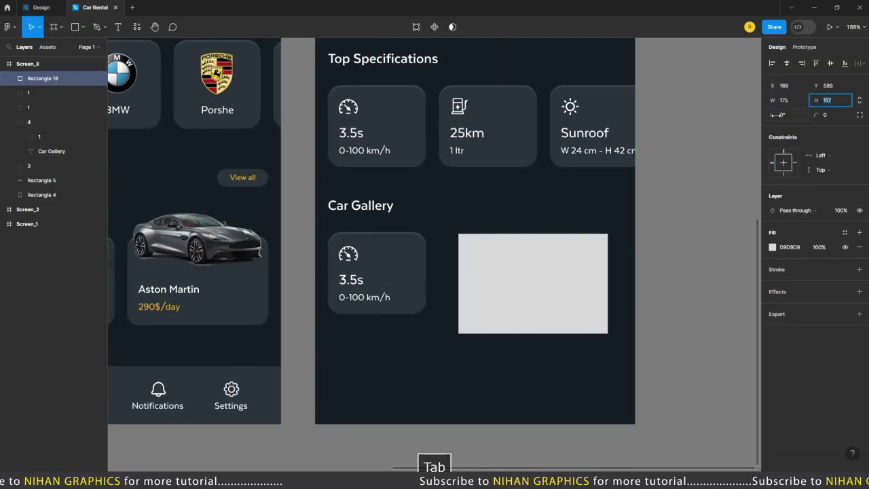
{"action": "type", "text": "112"}
{"action": "key", "text": "Return"}
{"action": "type", "text": "15"}
{"action": "key", "text": "Return"}
{"action": "key", "text": "shift+2"}
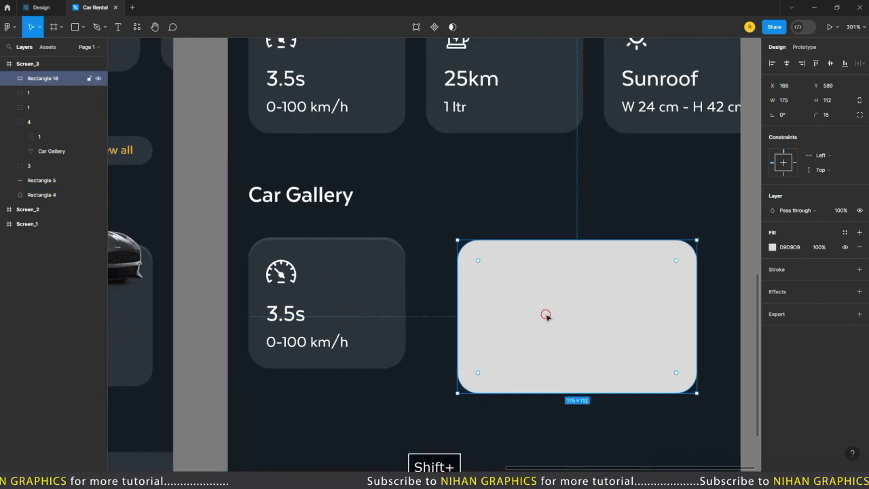
Replace the speedometer card with the rectangle, placed at X 15, Y 587 inside the Car Gallery group
{"action": "left_click_drag", "start_coordinate": [547, 314], "coordinate": [344, 302]}
{"action": "left_click_drag", "start_coordinate": [257, 357], "coordinate": [258, 355]}
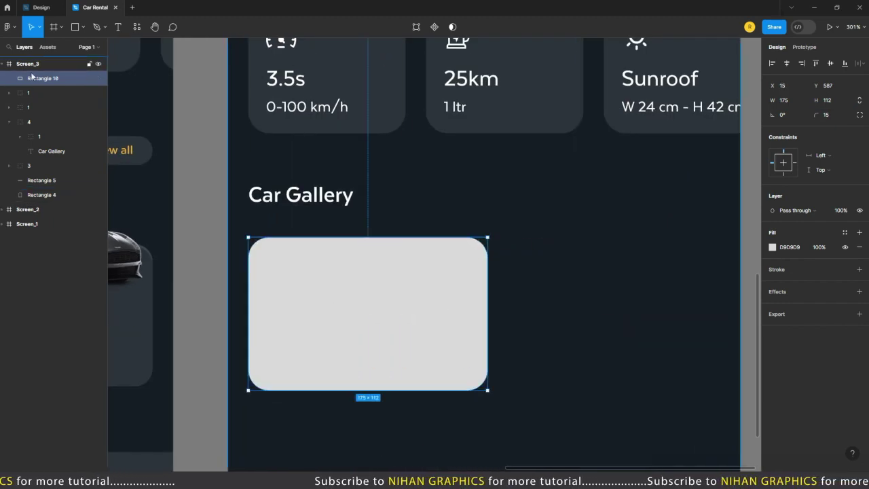
{"action": "left_click_drag", "start_coordinate": [45, 82], "coordinate": [43, 140]}
{"action": "left_click", "coordinate": [42, 136]}
{"action": "key", "text": "Delete"}
{"action": "scroll", "coordinate": [346, 273], "scroll_direction": "down", "scroll_amount": 3, "text": "ctrl"}
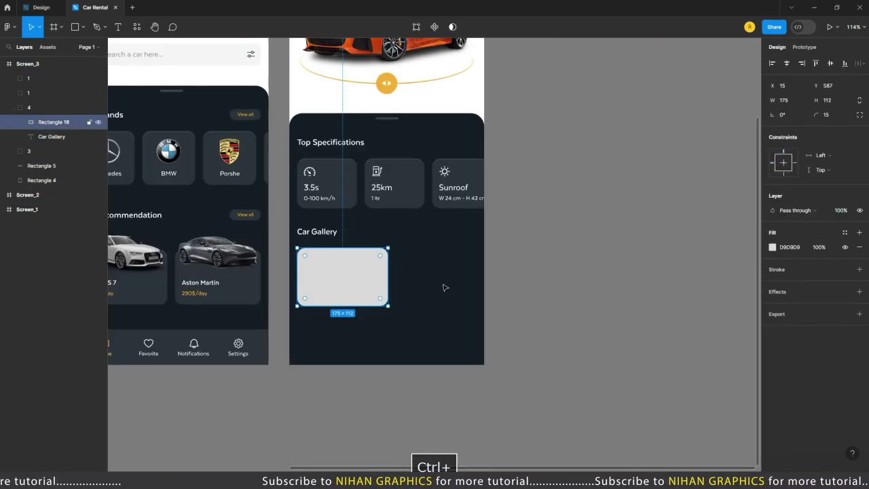
Increase the gallery rectangle's height to 115
{"action": "scroll", "coordinate": [442, 288], "scroll_direction": "up", "scroll_amount": 2, "text": "ctrl"}
{"action": "left_click_drag", "start_coordinate": [387, 316], "coordinate": [387, 324]}
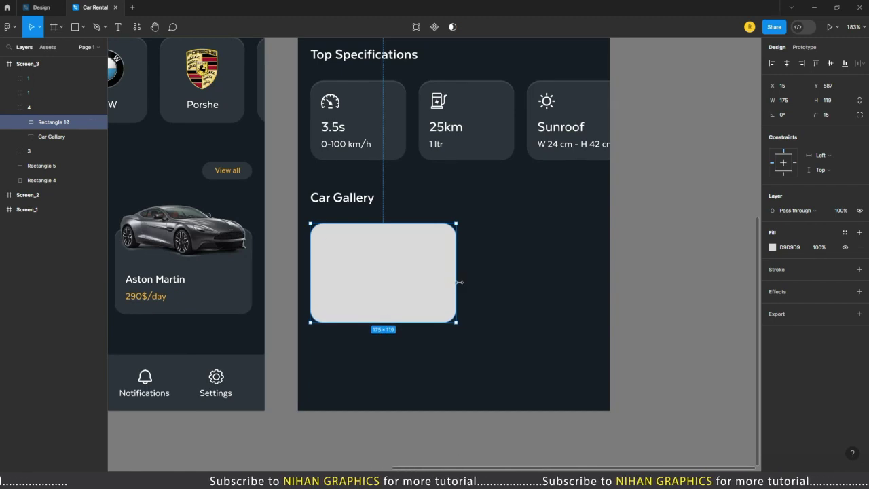
{"action": "left_click", "coordinate": [697, 284]}
{"action": "scroll", "coordinate": [661, 270], "scroll_direction": "down", "scroll_amount": 3, "text": "ctrl"}
{"action": "scroll", "coordinate": [701, 240], "scroll_direction": "up", "scroll_amount": 3, "text": "ctrl"}
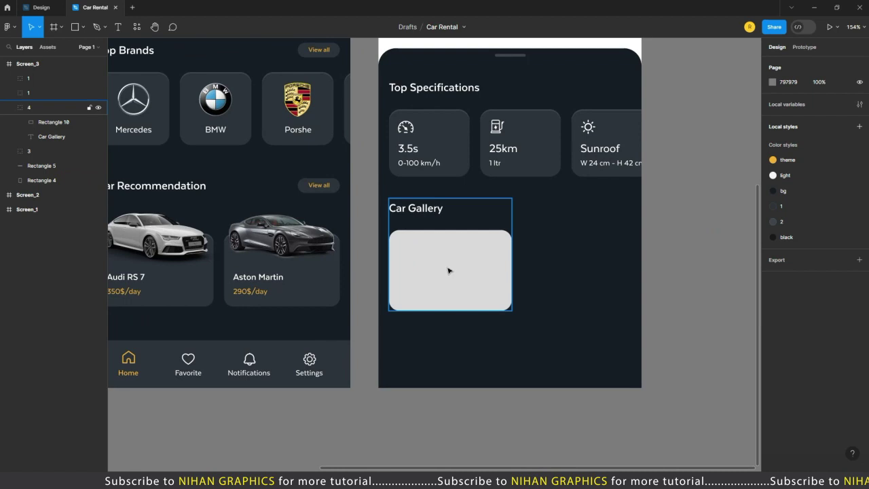
Copy the front-view picture of the orange car from the other window and fill the gallery rectangle with it
{"action": "double_click", "coordinate": [448, 270]}
{"action": "key", "text": "alt+Tab"}
{"action": "left_click", "coordinate": [208, 131]}
{"action": "key", "text": "alt+Tab"}
{"action": "key", "text": "ctrl+v"}
Duplicate the picture rectangle beside the first and fill the copy with the rear-view car picture from the other window
{"action": "left_click_drag", "start_coordinate": [621, 278], "coordinate": [520, 287]}
{"action": "left_click_drag", "start_coordinate": [343, 278], "coordinate": [475, 277]}
{"action": "key", "text": "alt+Tab"}
{"action": "left_click", "coordinate": [261, 133]}
{"action": "key", "text": "alt+Tab"}
{"action": "key", "text": "ctrl+v"}
{"action": "left_click", "coordinate": [642, 282]}
{"action": "scroll", "coordinate": [642, 283], "scroll_direction": "down", "scroll_amount": 2}
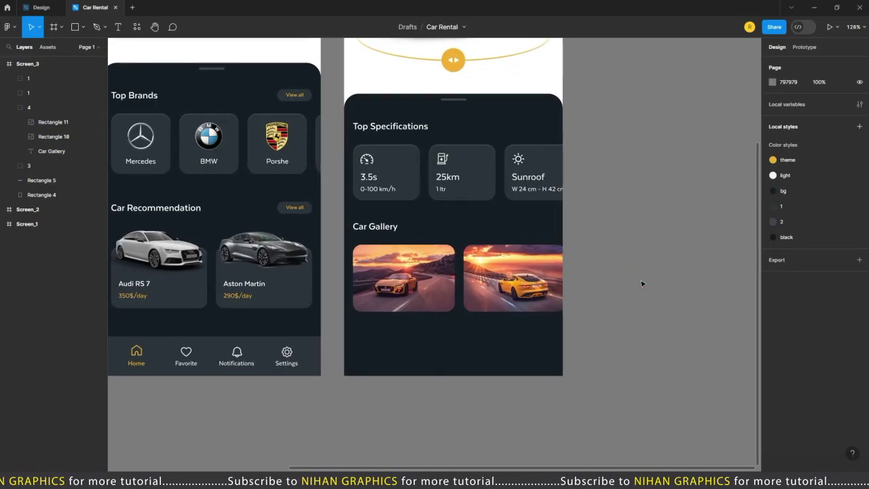
Try widening both gallery pictures to 179 and moving the second one to X 209
{"action": "left_click", "coordinate": [404, 278], "text": "ctrl"}
{"action": "left_click", "coordinate": [513, 278], "text": "shift"}
{"action": "left_click", "coordinate": [788, 99]}
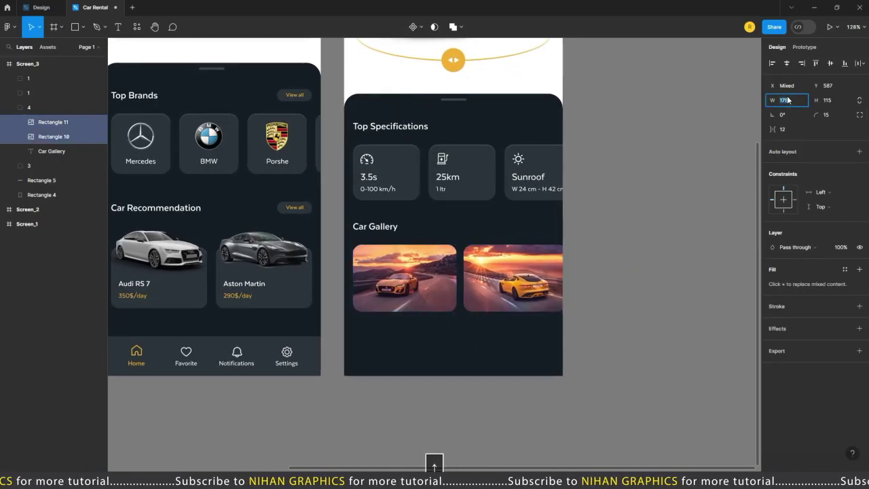
{"action": "left_click", "coordinate": [513, 272], "text": "ctrl"}
{"action": "key", "text": "alt+Right"}
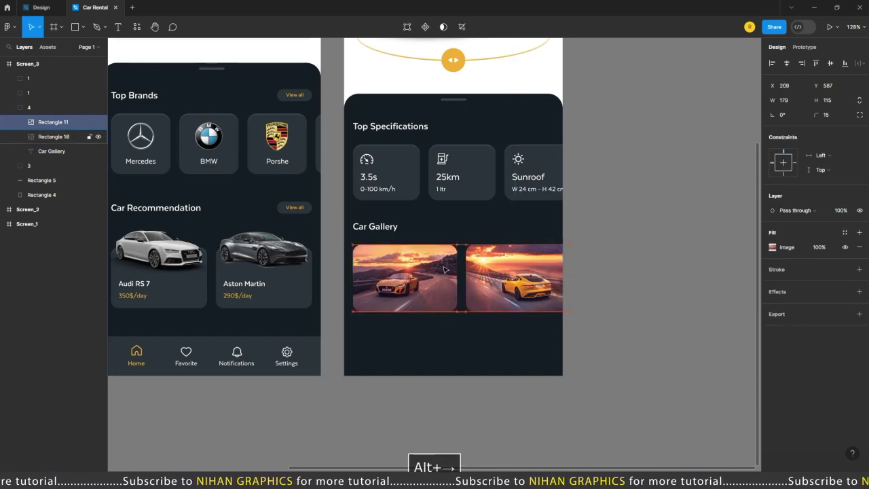
{"action": "left_click", "coordinate": [645, 297]}
{"action": "scroll", "coordinate": [646, 297], "scroll_direction": "down", "scroll_amount": 3}
{"action": "left_click_drag", "start_coordinate": [676, 304], "coordinate": [650, 333]}
{"action": "key", "text": "ctrl+z"}
{"action": "key", "text": "ctrl+z"}
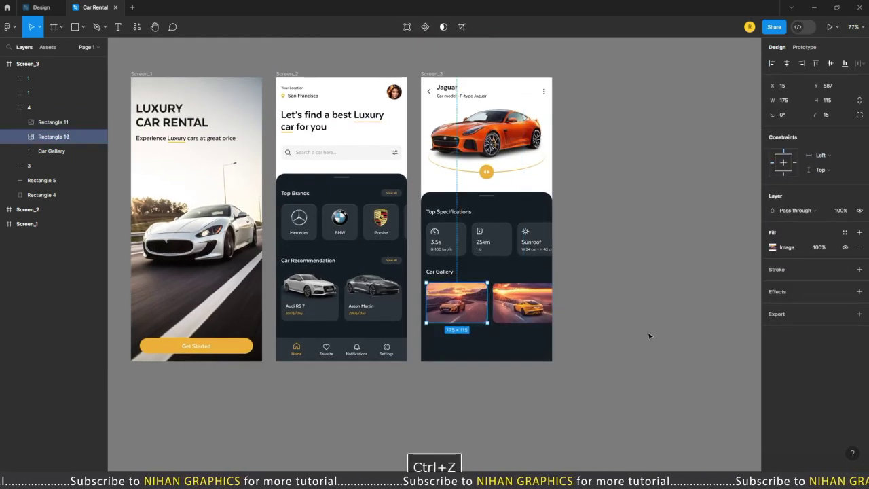
Move the Car Gallery section up slightly within the dark panel
{"action": "left_click", "coordinate": [649, 336]}
{"action": "scroll", "coordinate": [526, 326], "scroll_direction": "up", "scroll_amount": 5}
{"action": "left_click", "coordinate": [534, 305], "text": "ctrl"}
{"action": "left_click", "coordinate": [619, 277]}
{"action": "scroll", "coordinate": [618, 278], "scroll_direction": "down", "scroll_amount": 3}
{"action": "scroll", "coordinate": [632, 306], "scroll_direction": "up", "scroll_amount": 2}
{"action": "left_click_drag", "start_coordinate": [465, 336], "coordinate": [461, 314]}
{"action": "scroll", "coordinate": [461, 314], "scroll_direction": "up", "scroll_amount": 1}
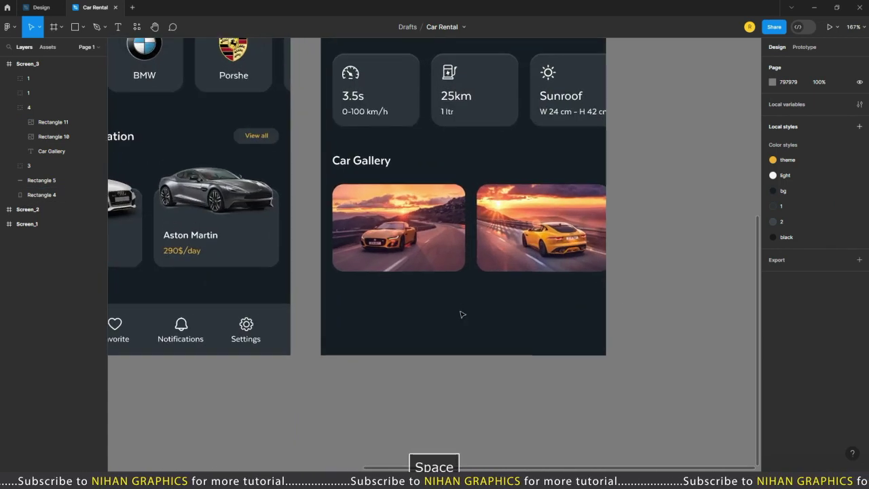
{"action": "left_click", "coordinate": [427, 243]}
{"action": "key", "text": "Up"}
{"action": "key", "text": "Up"}
{"action": "key", "text": "Up"}
{"action": "left_click", "coordinate": [436, 286]}
{"action": "scroll", "coordinate": [442, 246], "scroll_direction": "down", "scroll_amount": 4}
{"action": "scroll", "coordinate": [480, 232], "scroll_direction": "up", "scroll_amount": 1}
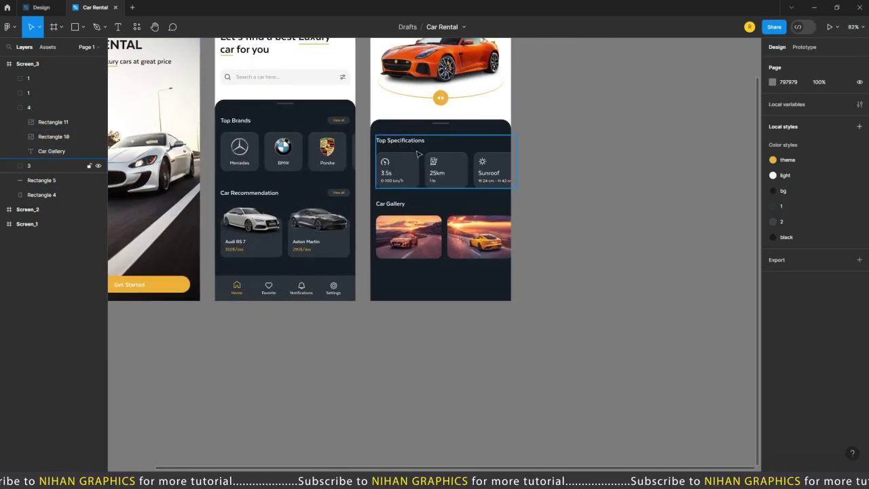
{"action": "scroll", "coordinate": [468, 340], "scroll_direction": "up", "scroll_amount": 2}
{"action": "key", "text": "r"}
{"action": "scroll", "coordinate": [380, 292], "scroll_direction": "up", "scroll_amount": 3}
{"action": "left_click_drag", "start_coordinate": [292, 195], "coordinate": [378, 300]}
{"action": "key", "text": "ctrl+z"}
Add the text Per day below the first gallery picture at X 15, in Medium weight and size 14
{"action": "key", "text": "t"}
{"action": "left_click", "coordinate": [319, 257]}
{"action": "type", "text": "Pet"}
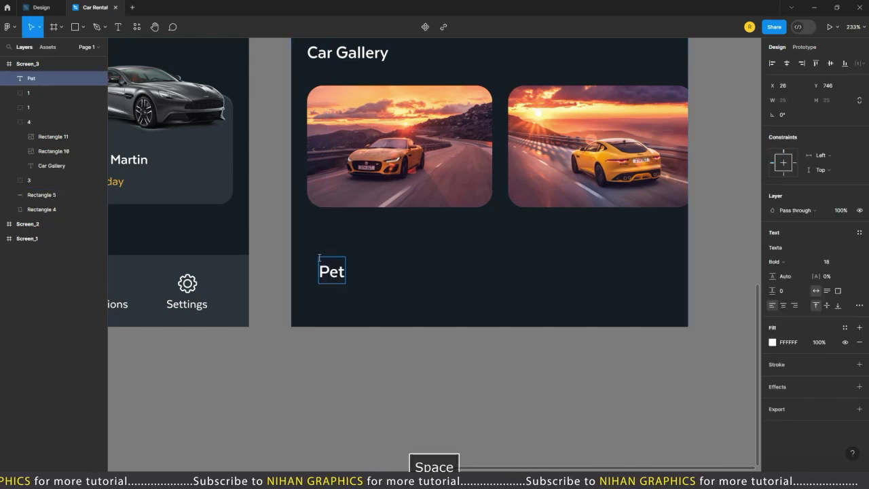
{"action": "scroll", "coordinate": [316, 255], "scroll_direction": "up", "scroll_amount": 3}
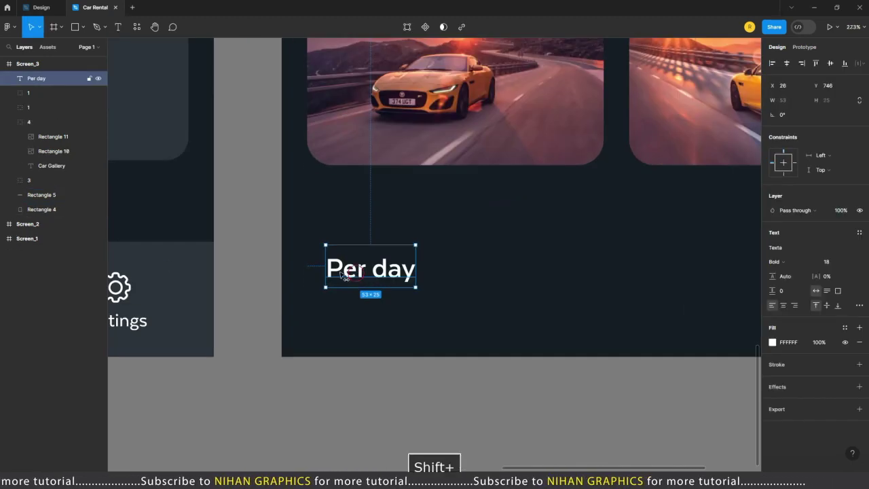
{"action": "key", "text": "shift+Left"}
{"action": "key", "text": "Left"}
{"action": "left_click", "coordinate": [792, 262]}
{"action": "left_click", "coordinate": [817, 262]}
{"action": "type", "text": "14"}
Duplicate the Per day text directly below it, change the copy to $ 250.00 and give it a heavier weight
{"action": "left_click_drag", "start_coordinate": [355, 271], "coordinate": [355, 319]}
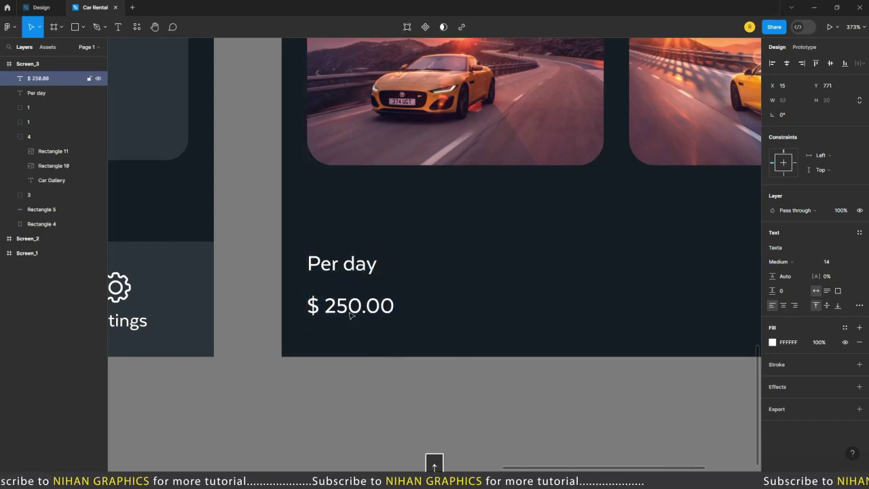
{"action": "left_click", "coordinate": [795, 262]}
{"action": "left_click", "coordinate": [793, 274]}
{"action": "left_click", "coordinate": [541, 395]}
{"action": "left_click_drag", "start_coordinate": [396, 321], "coordinate": [397, 317]}
{"action": "scroll", "coordinate": [391, 312], "scroll_direction": "down", "scroll_amount": 6}
{"action": "left_click", "coordinate": [682, 381]}
{"action": "left_click_drag", "start_coordinate": [683, 381], "coordinate": [650, 385]}
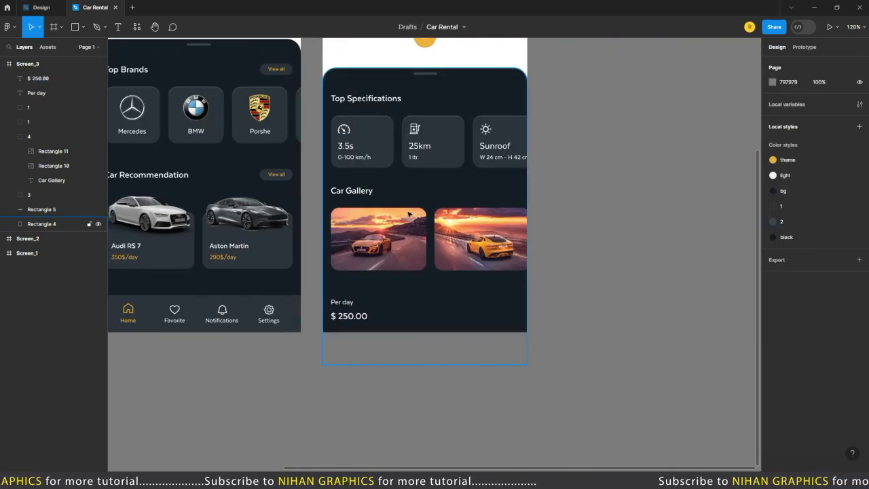
Increase the $ 250.00 text's size and move both price texts up slightly
{"action": "left_click", "coordinate": [350, 317]}
{"action": "scroll", "coordinate": [347, 328], "scroll_direction": "up", "scroll_amount": 3}
{"action": "left_click", "coordinate": [350, 288], "text": "shift"}
{"action": "left_click", "coordinate": [350, 306]}
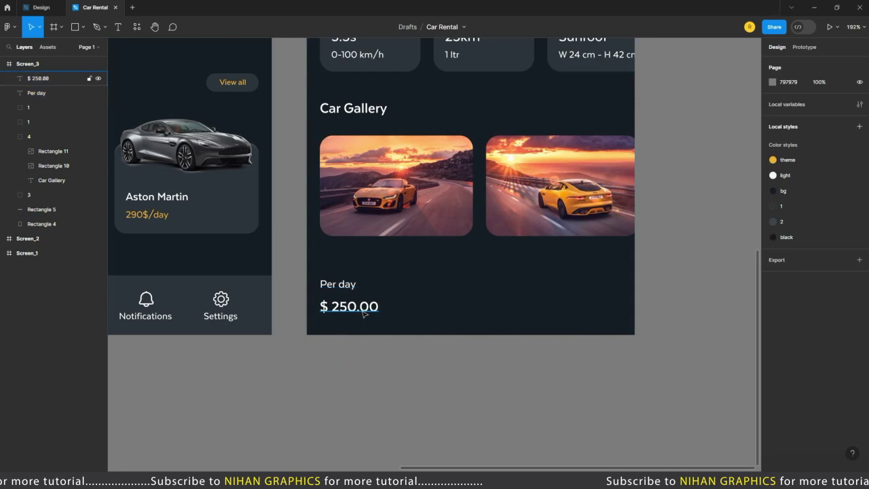
{"action": "left_click", "coordinate": [834, 262]}
{"action": "key", "text": "Escape"}
{"action": "left_click", "coordinate": [380, 401]}
{"action": "left_click", "coordinate": [353, 307]}
{"action": "left_click", "coordinate": [353, 288], "text": "shift"}
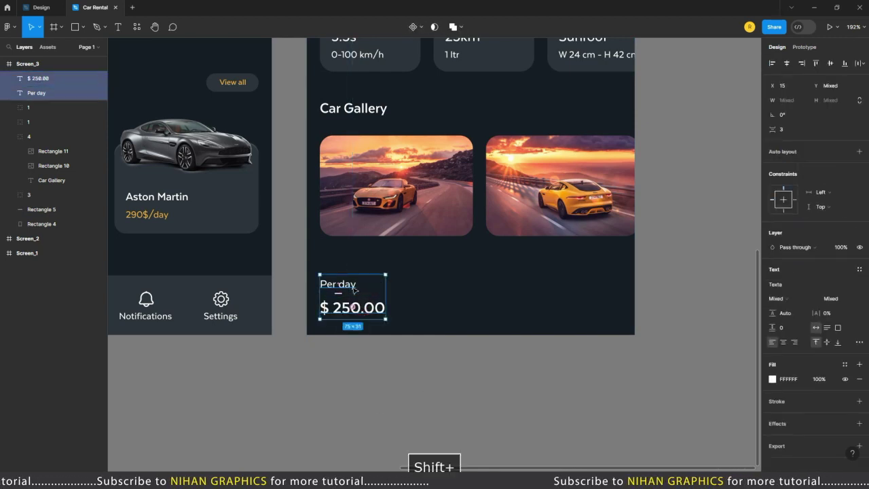
{"action": "left_click", "coordinate": [411, 374]}
Copy the Get Started button from Screen_1 into Screen_3 and shift it right to X 36
{"action": "scroll", "coordinate": [520, 351], "scroll_direction": "down", "scroll_amount": 6}
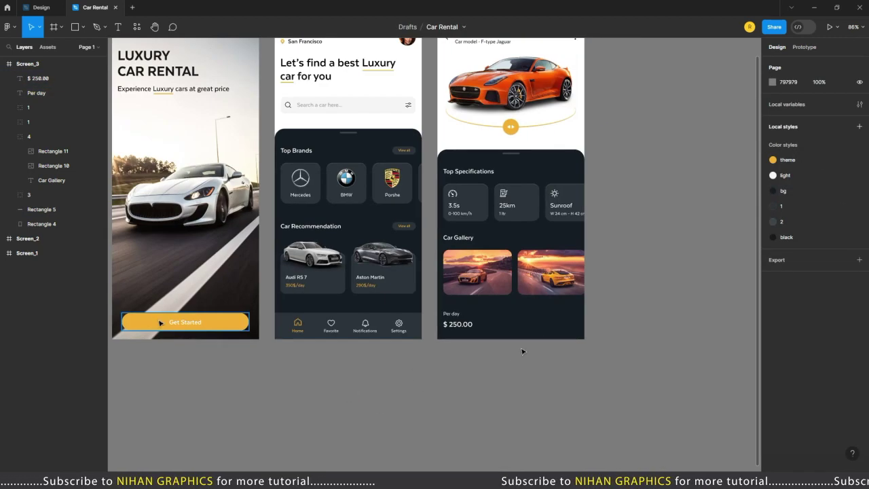
{"action": "key", "text": "ctrl+c"}
{"action": "left_click", "coordinate": [426, 192]}
{"action": "key", "text": "ctrl+v"}
{"action": "scroll", "coordinate": [462, 363], "scroll_direction": "up", "scroll_amount": 6}
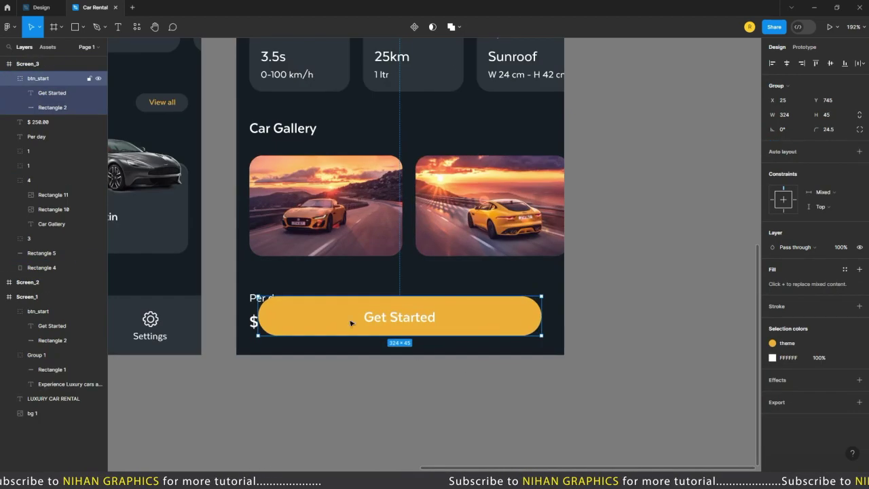
{"action": "key", "text": "shift+Right"}
Narrow the pasted button so it sits beside the price and change its label to Book Now
{"action": "left_click", "coordinate": [290, 323], "text": "ctrl"}
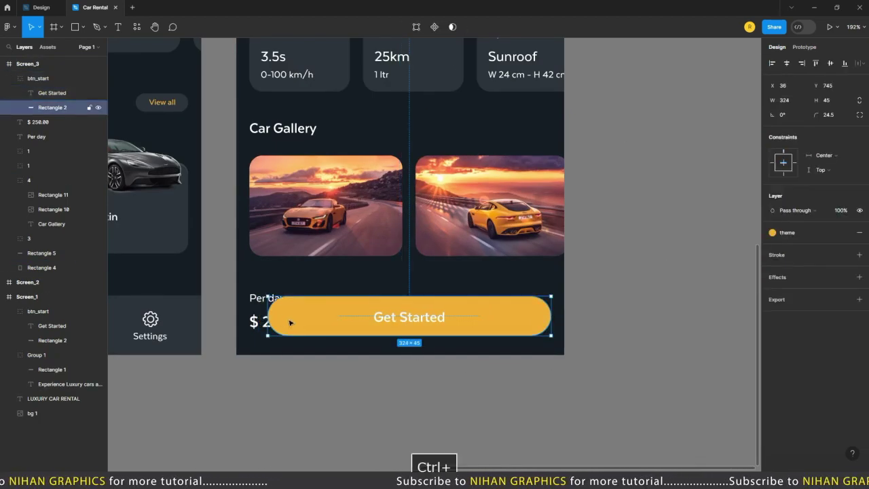
{"action": "left_click", "coordinate": [407, 318], "text": "ctrl"}
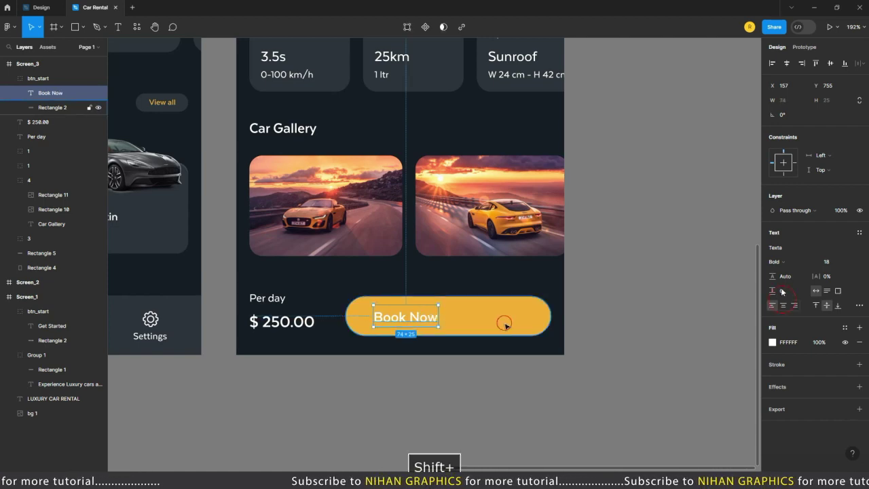
{"action": "scroll", "coordinate": [667, 278], "scroll_direction": "down", "scroll_amount": 6}
{"action": "left_click", "coordinate": [422, 291], "text": "ctrl+shift"}
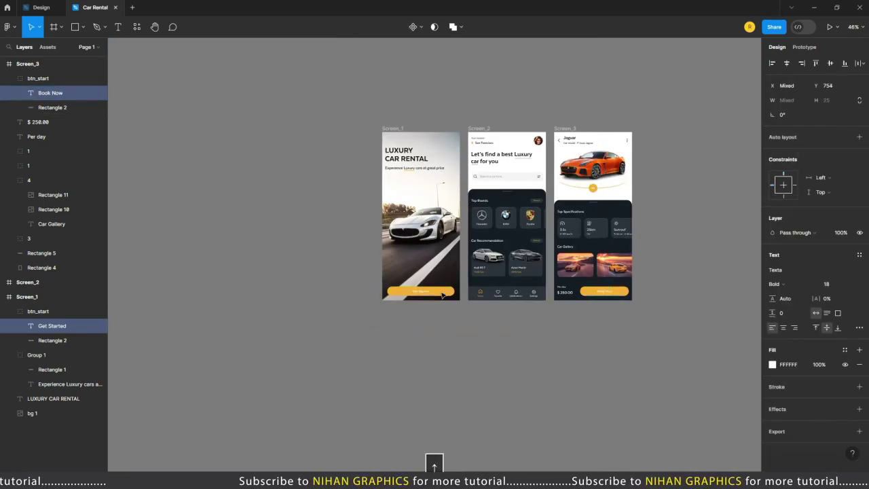
{"action": "key", "text": "Escape"}
Group the Per day and $ 250.00 texts
{"action": "scroll", "coordinate": [591, 285], "scroll_direction": "up", "scroll_amount": 8}
{"action": "left_click", "coordinate": [291, 273]}
{"action": "left_click", "coordinate": [309, 300], "text": "shift"}
{"action": "key", "text": "ctrl+g"}
{"action": "left_click", "coordinate": [420, 400]}
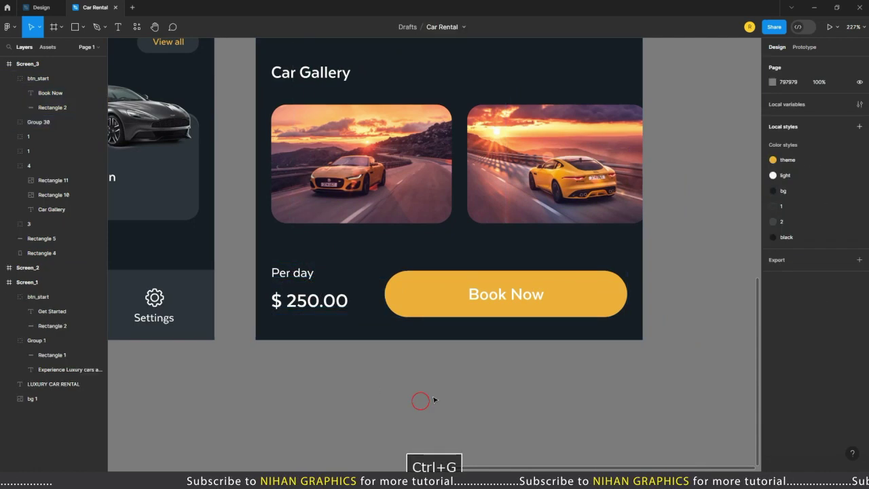
{"action": "left_click", "coordinate": [534, 291]}
{"action": "left_click", "coordinate": [475, 382]}
Narrow the Book Now button slightly from its left edge and centre the label horizontally in it
{"action": "scroll", "coordinate": [475, 382], "scroll_direction": "down", "scroll_amount": 8}
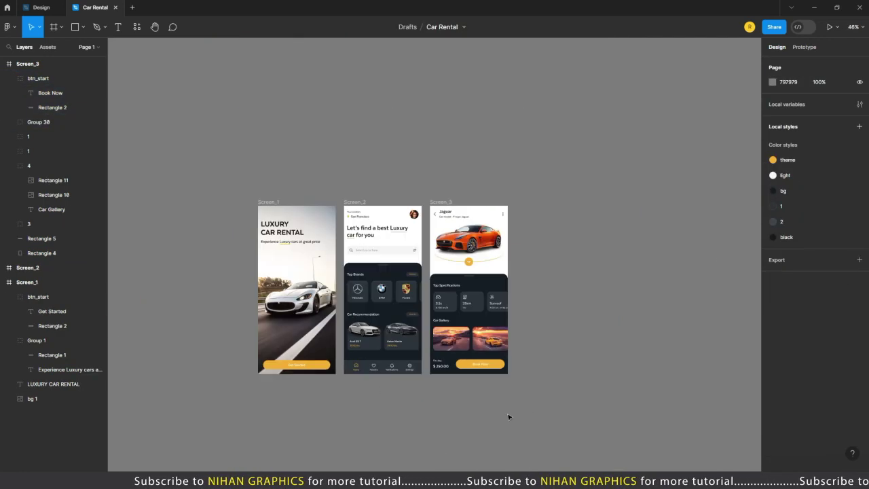
{"action": "scroll", "coordinate": [457, 401], "scroll_direction": "up", "scroll_amount": 9}
{"action": "left_click", "coordinate": [502, 201], "text": "ctrl"}
{"action": "left_click_drag", "start_coordinate": [441, 195], "coordinate": [446, 195]}
{"action": "left_click", "coordinate": [503, 285]}
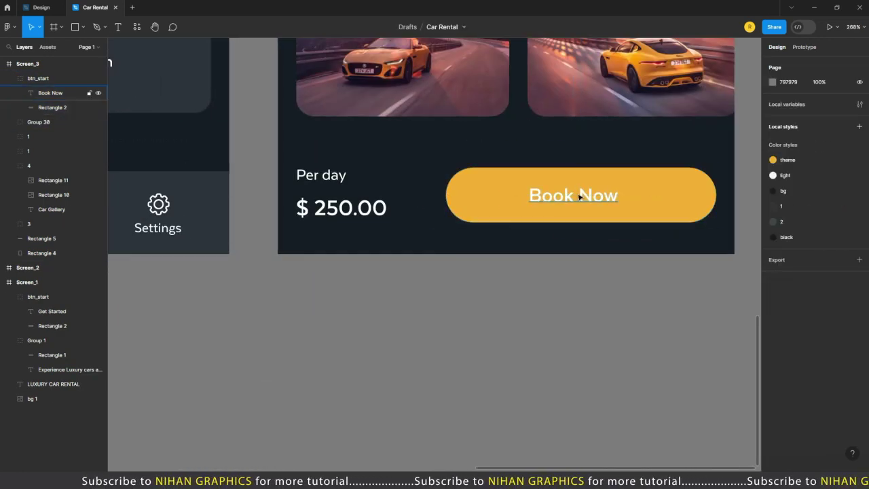
{"action": "left_click", "coordinate": [577, 196], "text": "ctrl"}
{"action": "left_click", "coordinate": [652, 197], "text": "ctrl+shift"}
{"action": "left_click", "coordinate": [786, 63]}
Collapse the btn_start and Screen_1 entries in the layer list
{"action": "scroll", "coordinate": [469, 363], "scroll_direction": "down", "scroll_amount": 6}
{"action": "left_click_drag", "start_coordinate": [496, 380], "coordinate": [509, 431]}
{"action": "left_click", "coordinate": [509, 427]}
{"action": "left_click", "coordinate": [7, 79]}
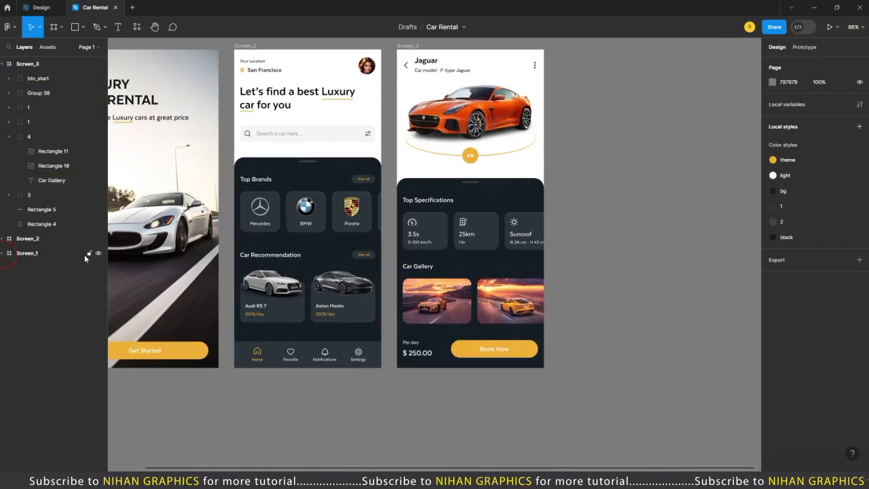
Inspect the Top Specifications and Car Gallery headings and review the three screens side by side
{"action": "scroll", "coordinate": [648, 302], "scroll_direction": "down", "scroll_amount": 2}
{"action": "scroll", "coordinate": [647, 303], "scroll_direction": "up", "scroll_amount": 2}
{"action": "scroll", "coordinate": [579, 274], "scroll_direction": "up", "scroll_amount": 2}
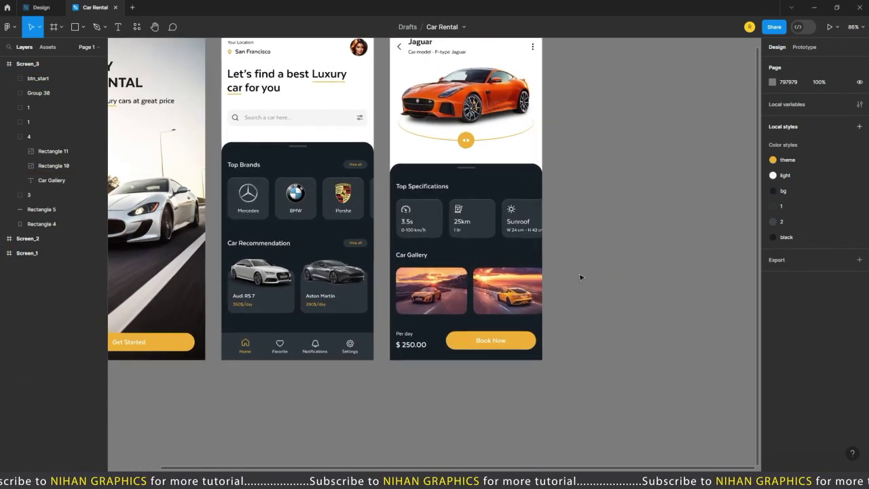
{"action": "scroll", "coordinate": [613, 258], "scroll_direction": "up", "scroll_amount": 3}
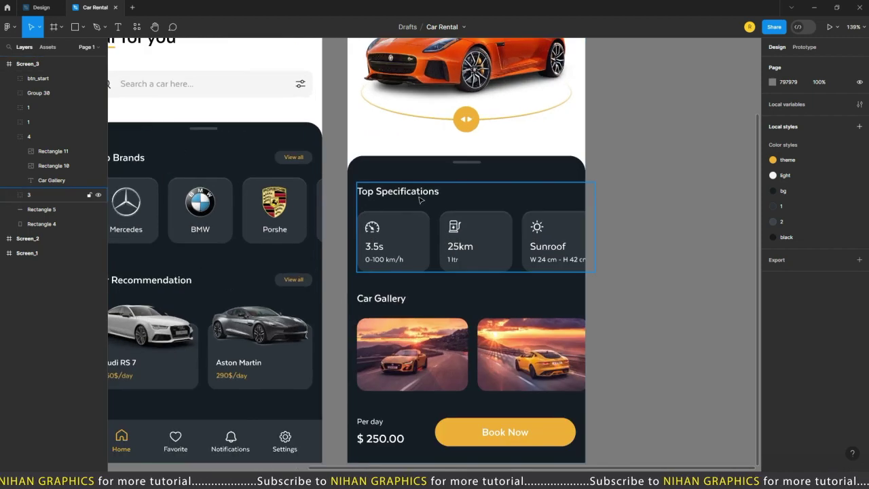
{"action": "left_click", "coordinate": [397, 191], "text": "ctrl"}
{"action": "left_click", "coordinate": [370, 299], "text": "ctrl"}
{"action": "left_click", "coordinate": [626, 338]}
{"action": "scroll", "coordinate": [625, 338], "scroll_direction": "down", "scroll_amount": 1}
{"action": "scroll", "coordinate": [626, 338], "scroll_direction": "down", "scroll_amount": 3}
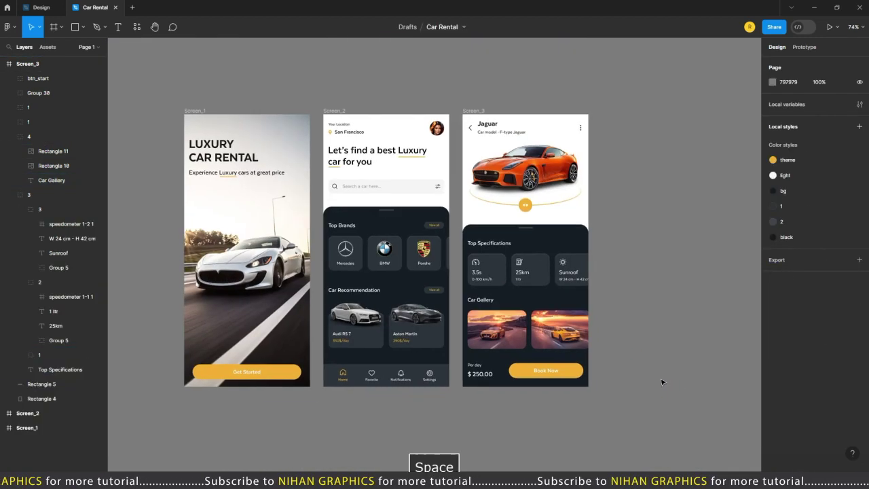
{"action": "left_click_drag", "start_coordinate": [659, 380], "coordinate": [556, 372]}
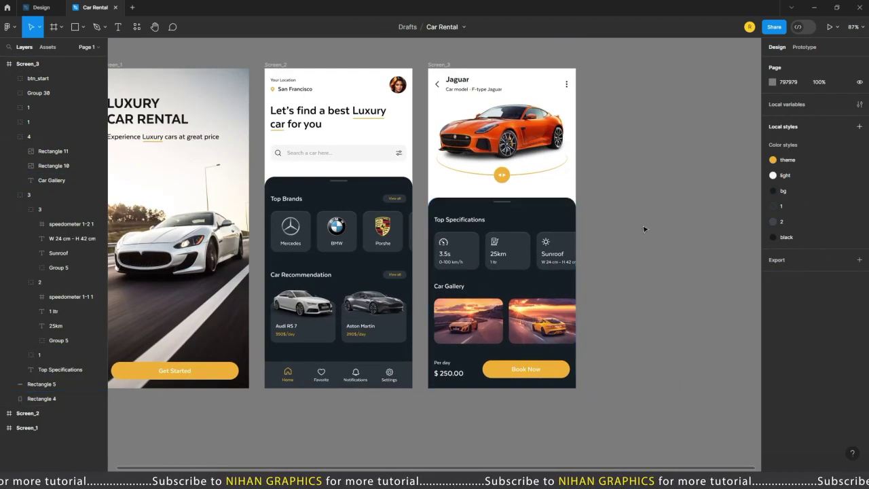
Move Screen_3's dark panel and its handle up, placing the panel at Y 320, and trim its height to 492
{"action": "scroll", "coordinate": [576, 230], "scroll_direction": "up", "scroll_amount": 1}
{"action": "left_click", "coordinate": [515, 217], "text": "ctrl"}
{"action": "left_click", "coordinate": [503, 202], "text": "ctrl+shift"}
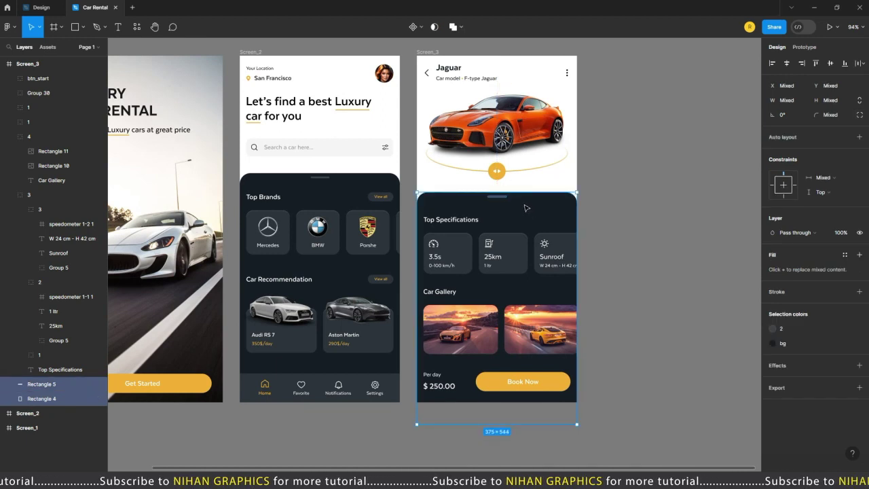
{"action": "scroll", "coordinate": [526, 207], "scroll_direction": "up", "scroll_amount": 1}
{"action": "scroll", "coordinate": [526, 208], "scroll_direction": "down", "scroll_amount": 2}
{"action": "left_click", "coordinate": [528, 407], "text": "ctrl"}
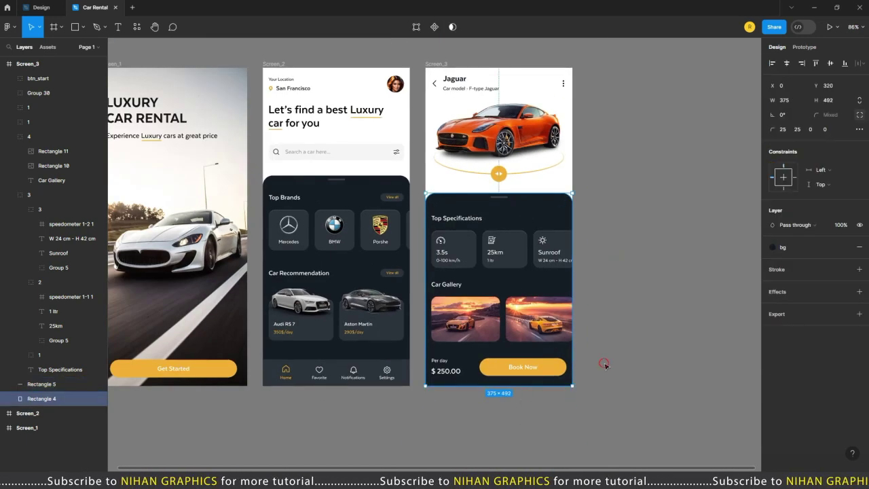
Move the Top Specifications and Car Gallery sections up slightly to follow the raised panel
{"action": "scroll", "coordinate": [497, 239], "scroll_direction": "up", "scroll_amount": 2}
{"action": "left_click", "coordinate": [476, 322]}
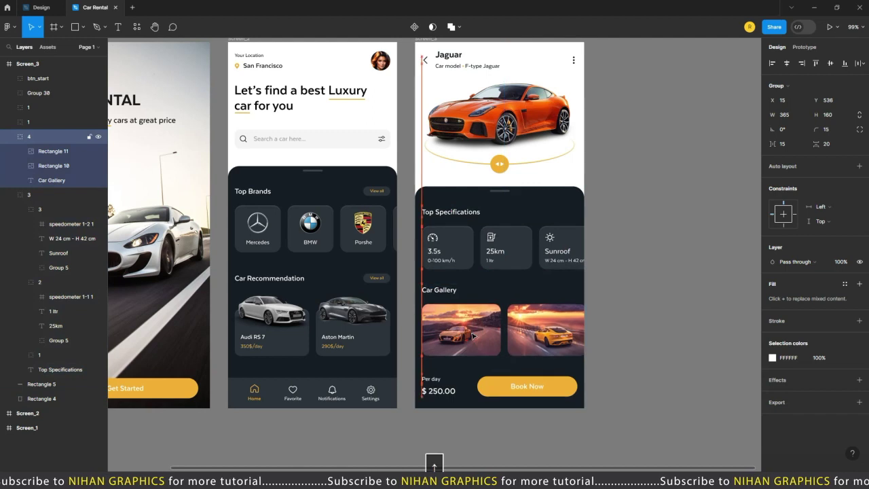
{"action": "left_click", "coordinate": [681, 330]}
Collapse all of Screen_3's layers in the layer list
{"action": "scroll", "coordinate": [597, 407], "scroll_direction": "up", "scroll_amount": 3}
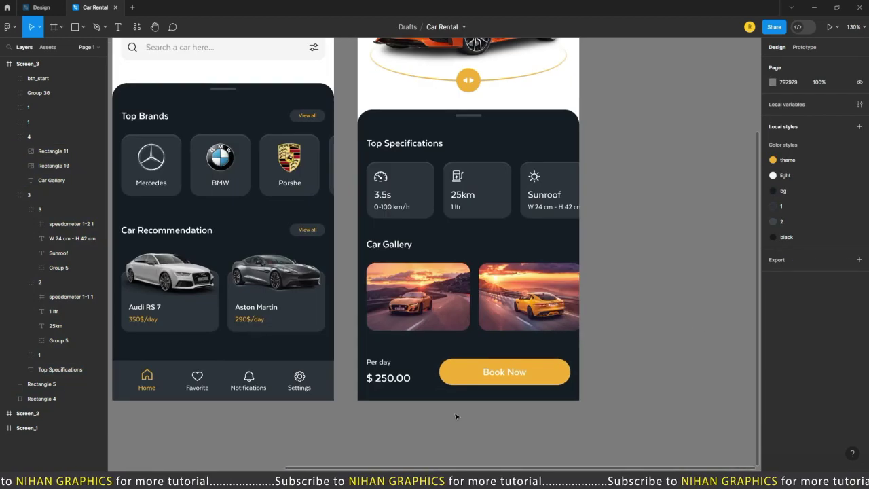
{"action": "scroll", "coordinate": [455, 416], "scroll_direction": "down", "scroll_amount": 4}
{"action": "left_click", "coordinate": [8, 63]}
{"action": "scroll", "coordinate": [460, 371], "scroll_direction": "up", "scroll_amount": 1}
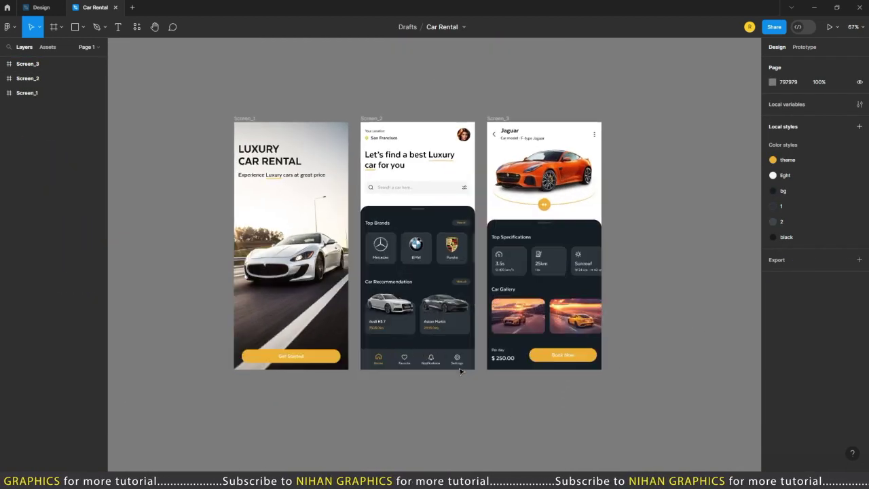